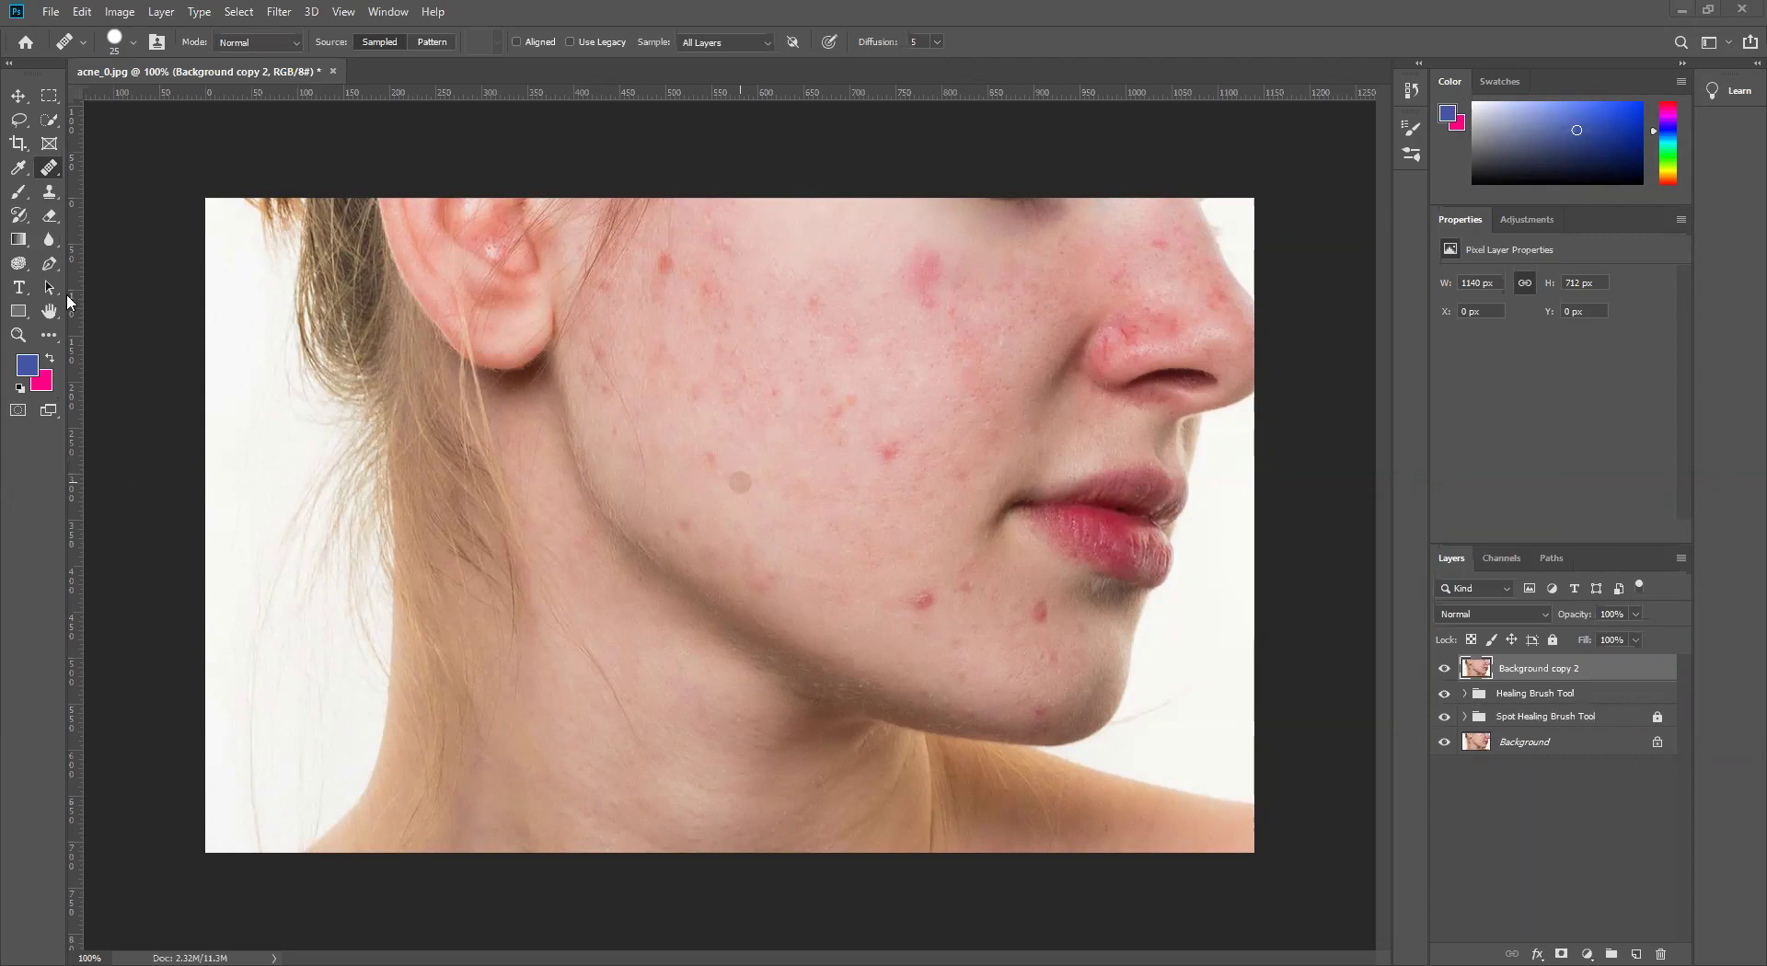
Step: Patch the small red spots on the upper cheek using the Patch Tool in Normal mode with Source, and deselect
left_click(55, 168)
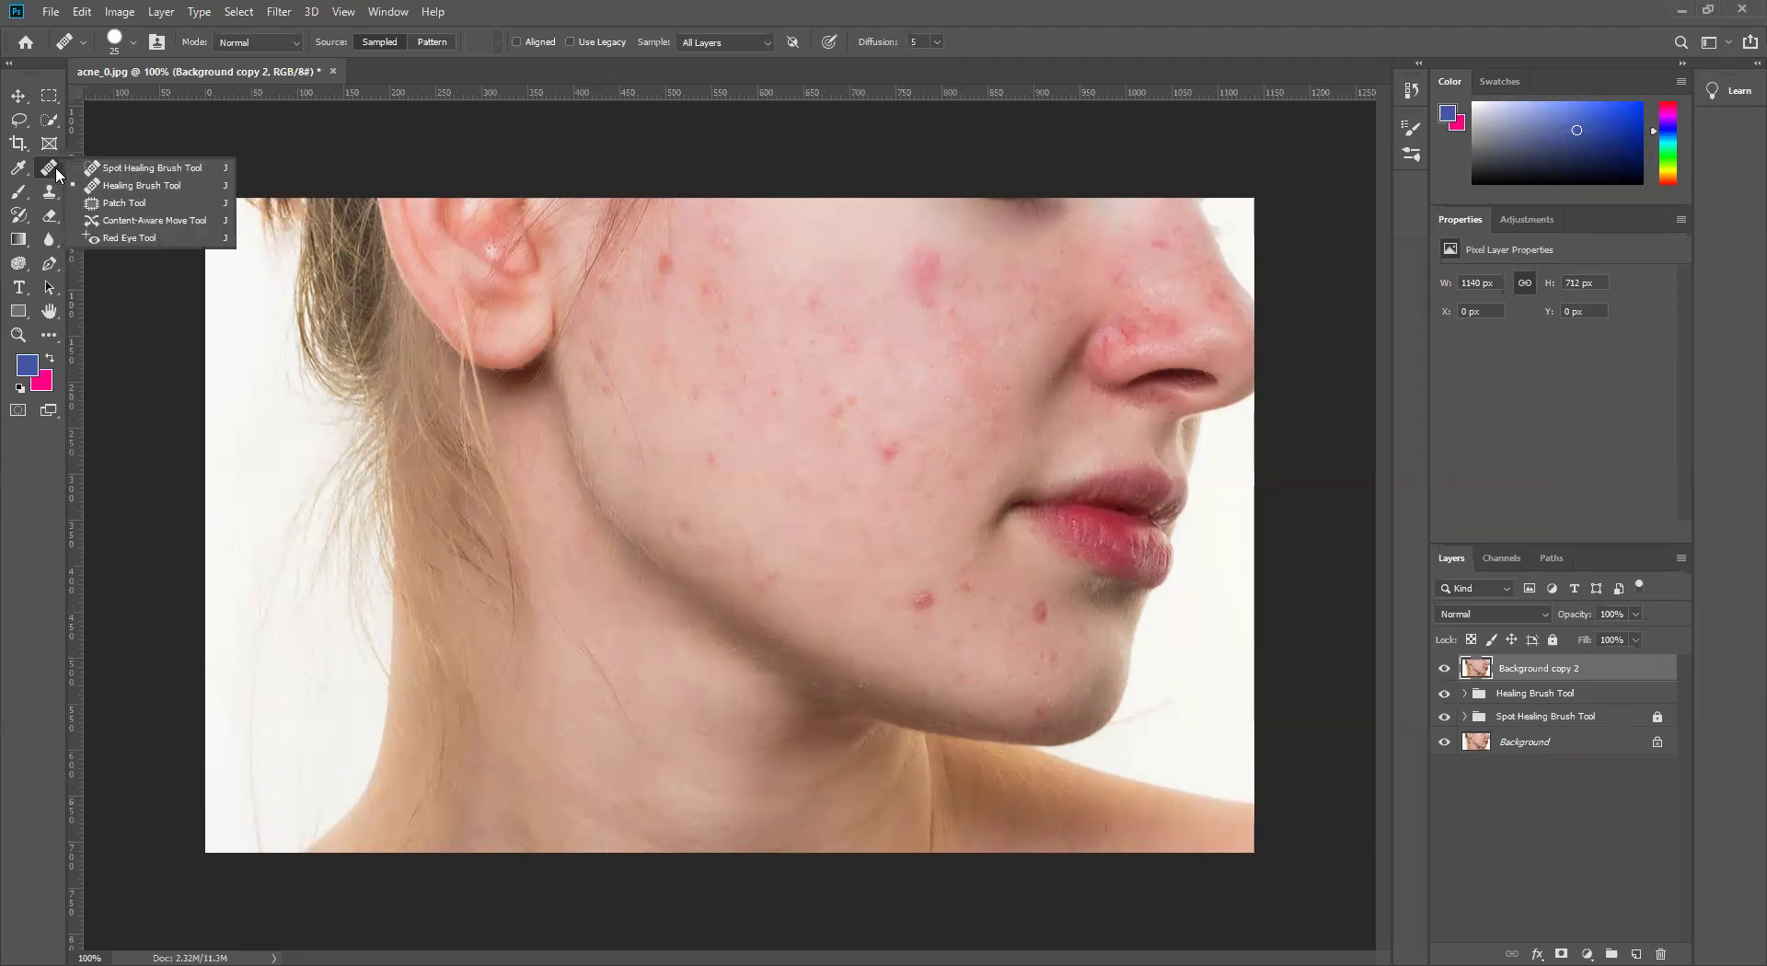
left_click(138, 207)
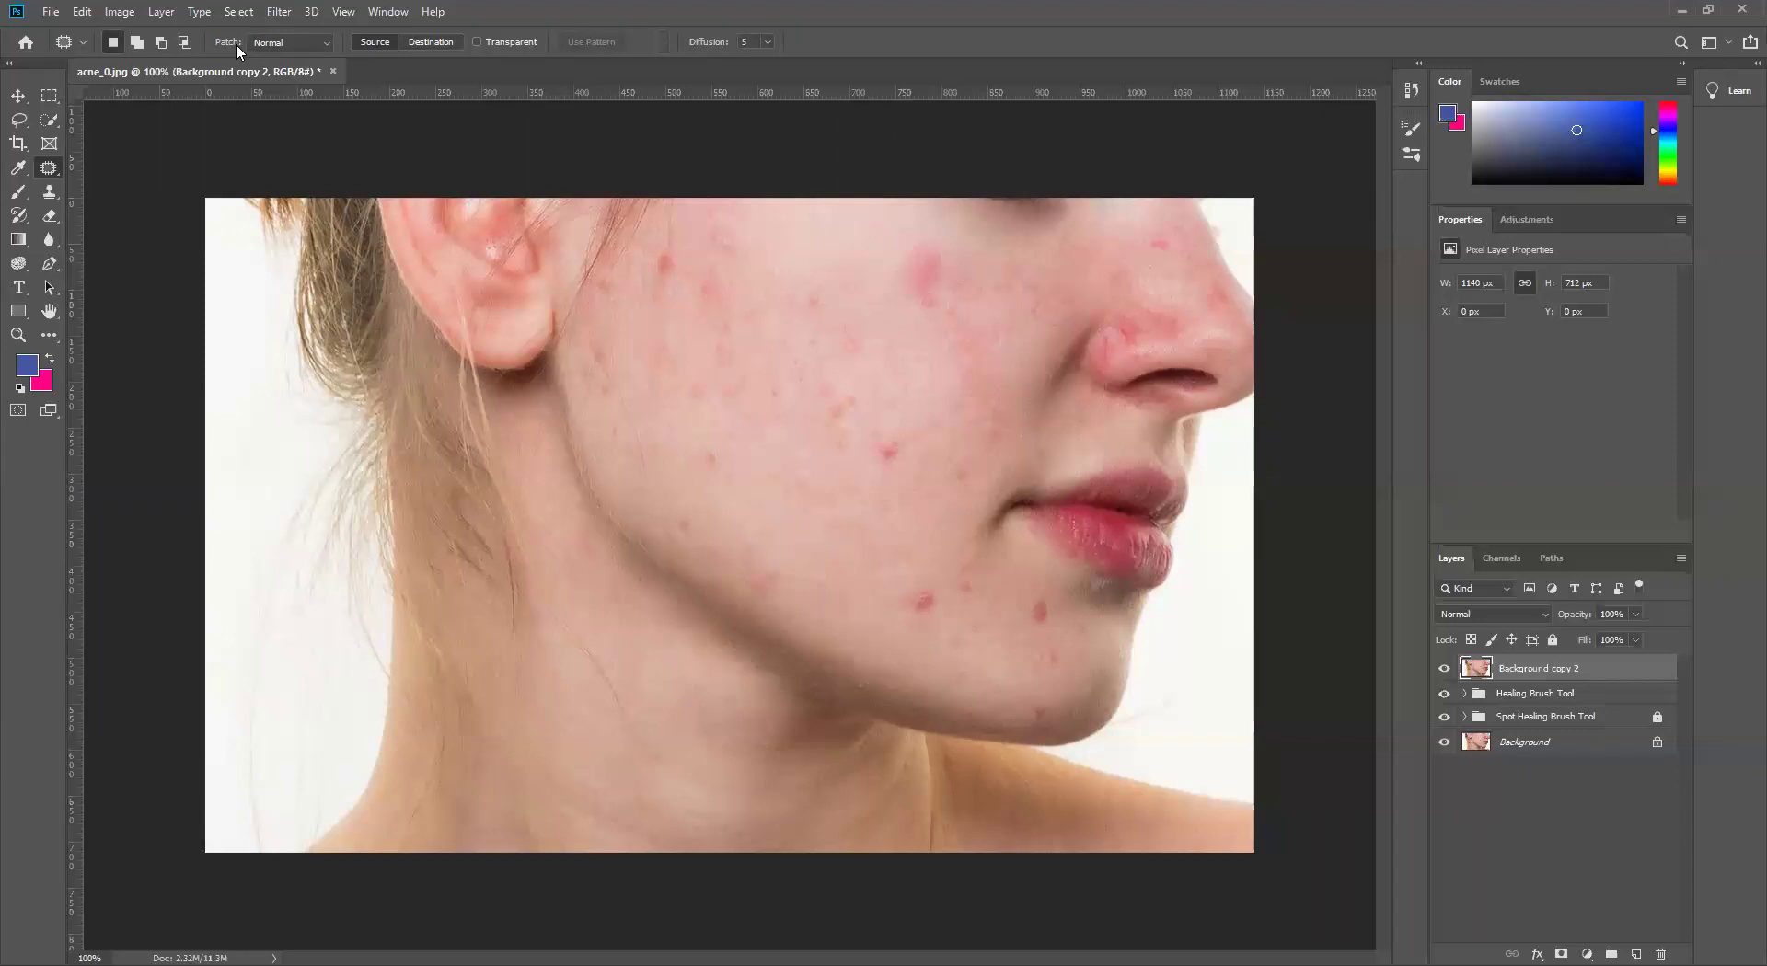
left_click(325, 42)
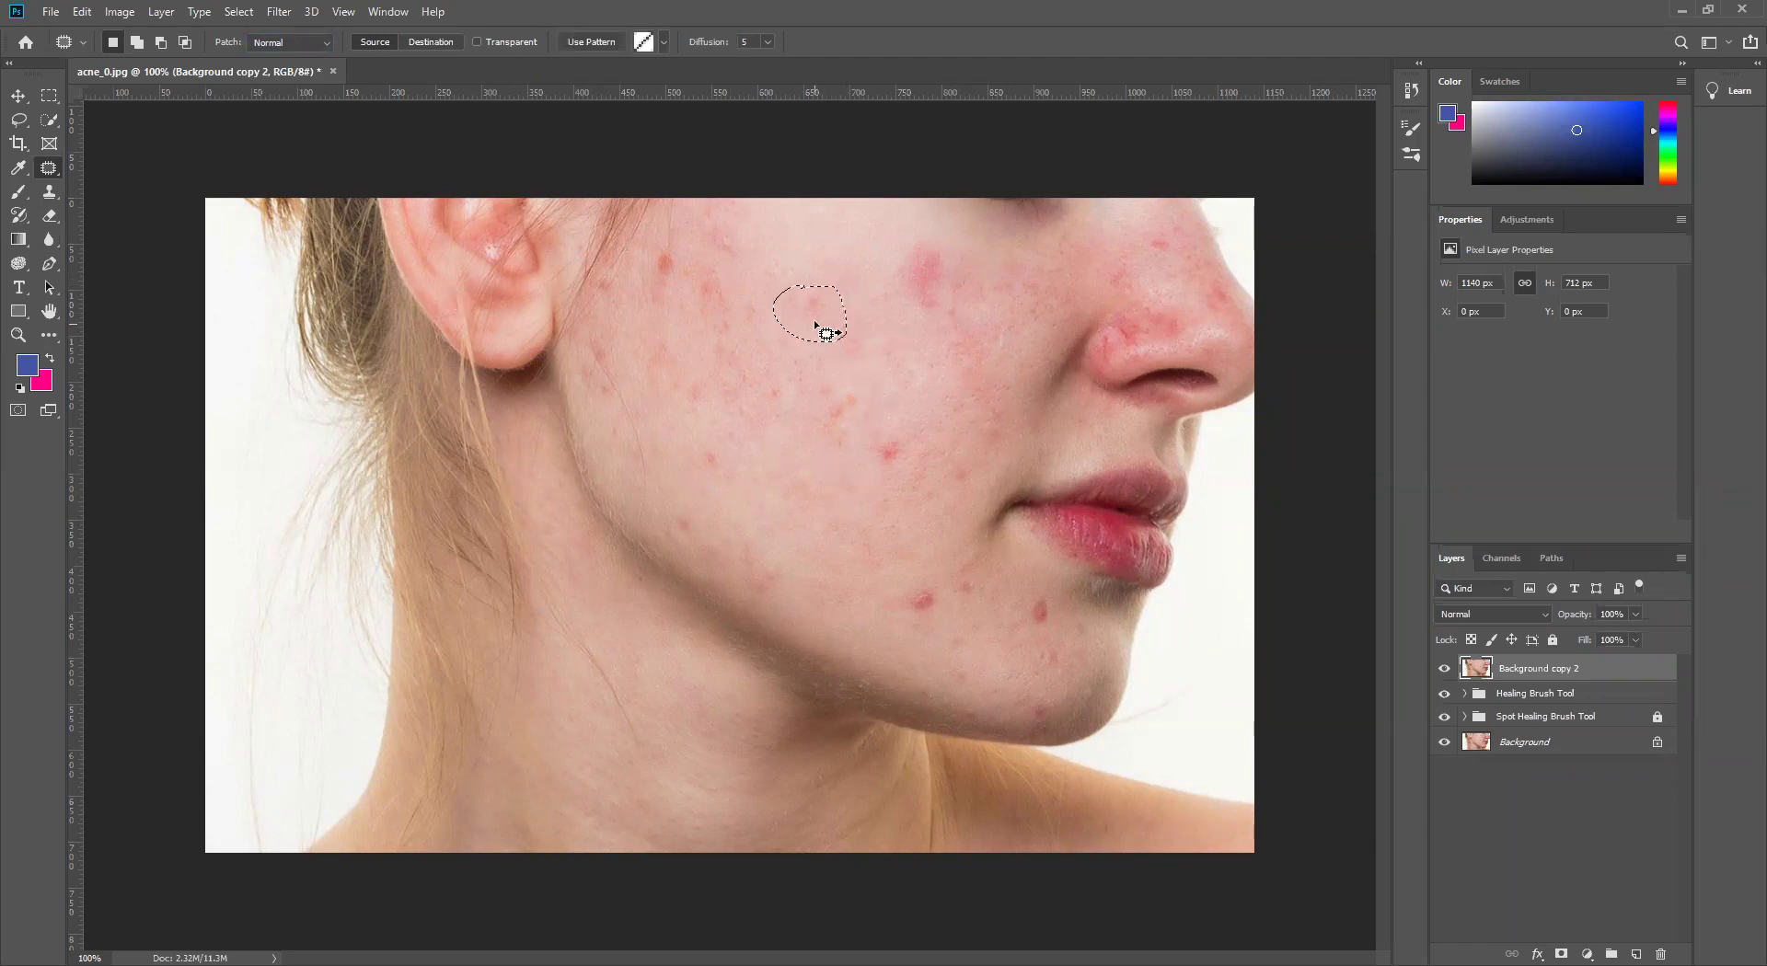
left_click_drag(813, 322, 861, 252)
key("ctrl+d")
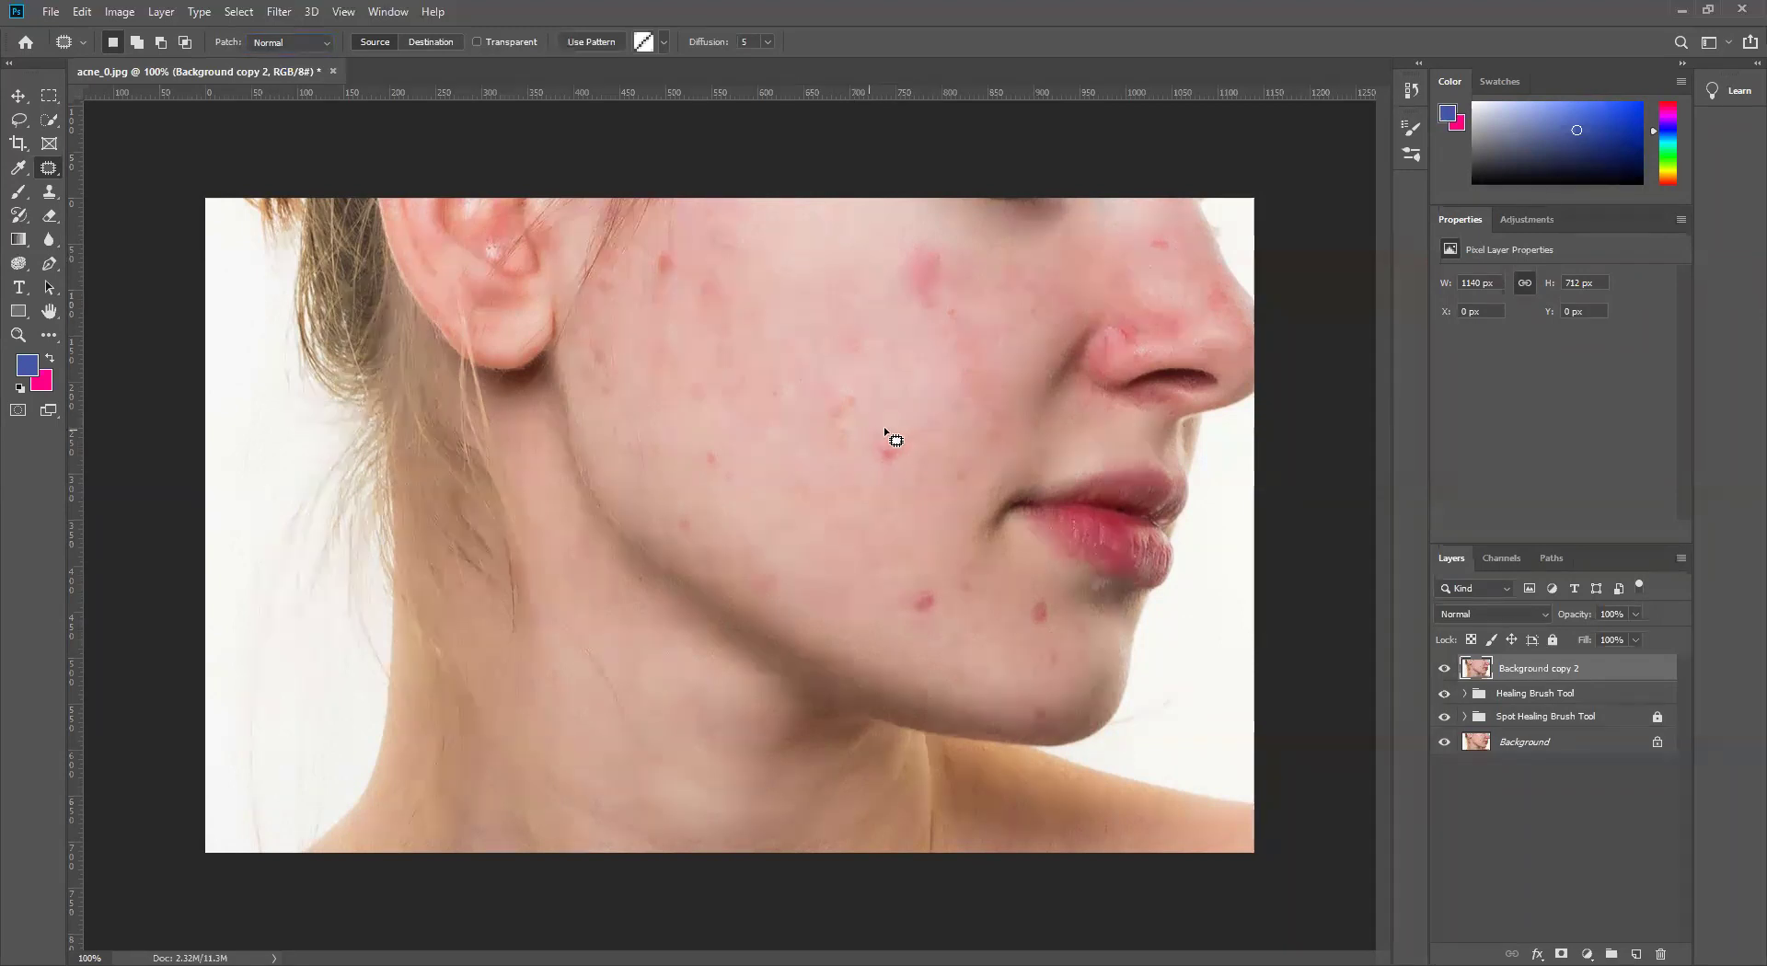
Step: Patch the larger red blemish on the mid-cheek, the one above the chin and the spot near the jaw with clean skin
mouse_move(907, 433)
left_mouse_down()
mouse_move(911, 456)
mouse_move(885, 469)
mouse_move(865, 448)
mouse_move(872, 359)
mouse_move(843, 311)
left_mouse_up()
left_click(908, 582)
left_click_drag(912, 580, 917, 534)
mouse_move(721, 442)
left_mouse_down()
mouse_move(707, 485)
mouse_move(683, 462)
mouse_move(716, 445)
mouse_move(718, 474)
mouse_move(772, 491)
mouse_move(694, 539)
mouse_move(665, 522)
mouse_move(682, 496)
mouse_move(688, 516)
mouse_move(742, 493)
left_mouse_up()
key("ctrl+d")
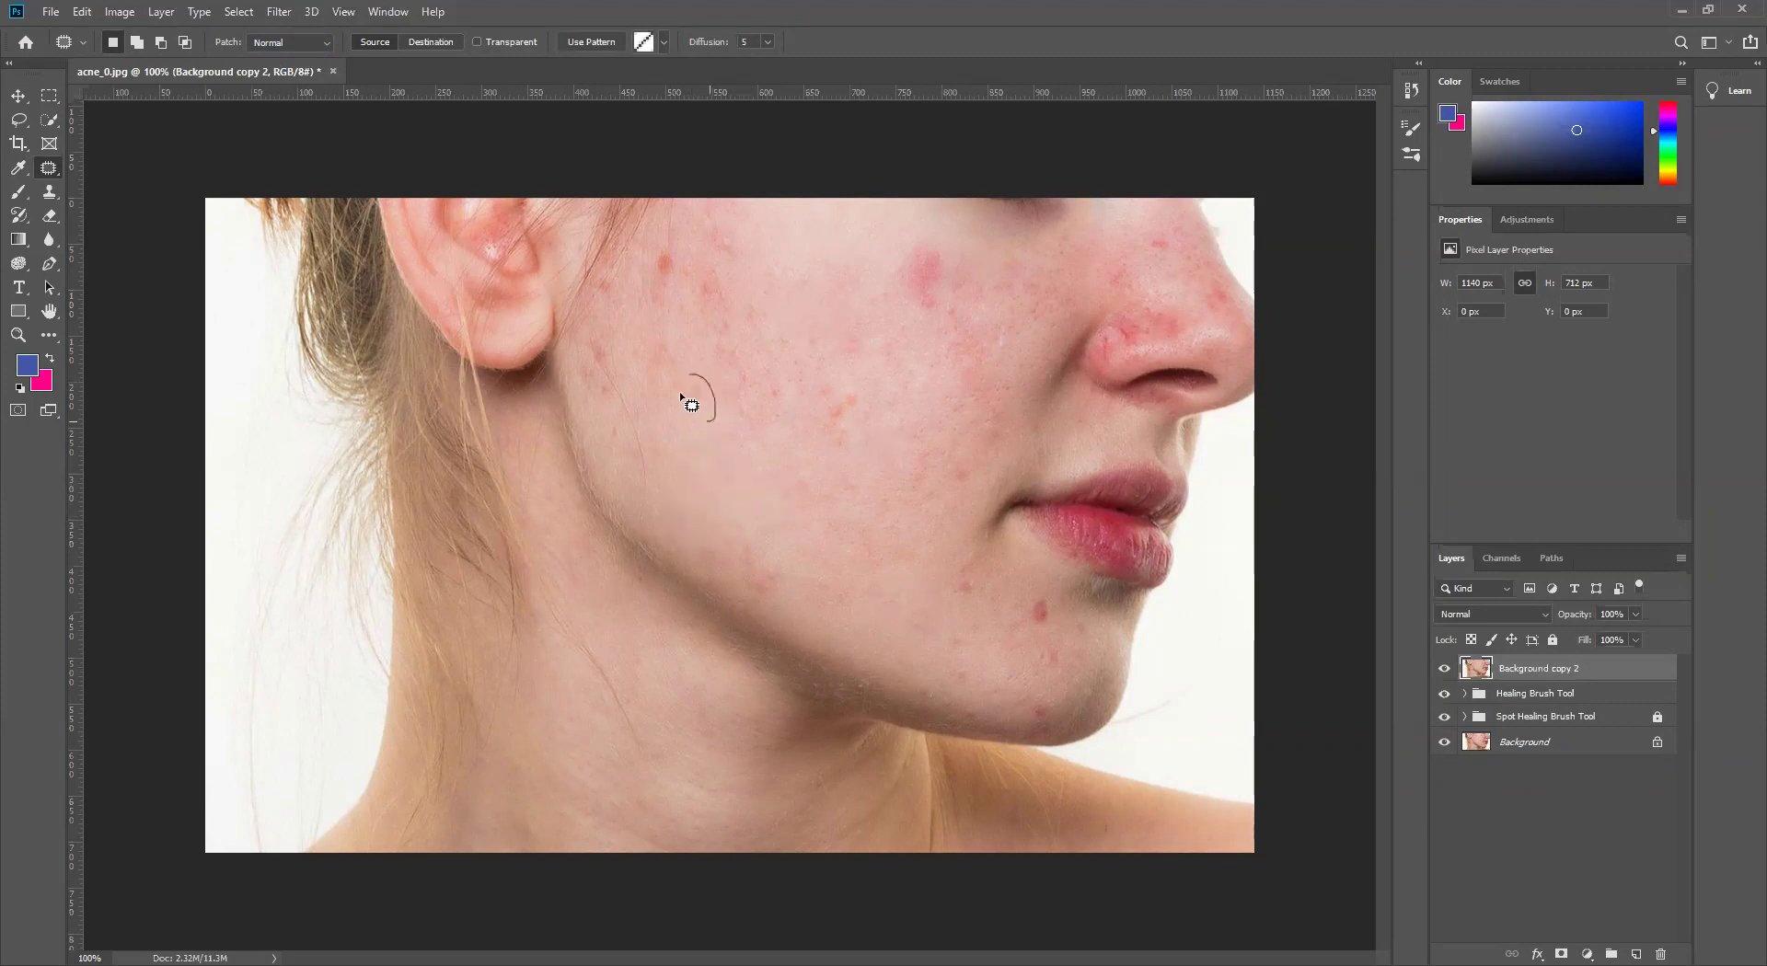
Step: Patch the scattered small spots across the middle of the cheek with nearby clear skin, and deselect
left_click_drag(697, 382, 699, 387)
key("ctrl+d")
left_click_drag(844, 388, 774, 502)
left_click_drag(867, 445, 857, 528)
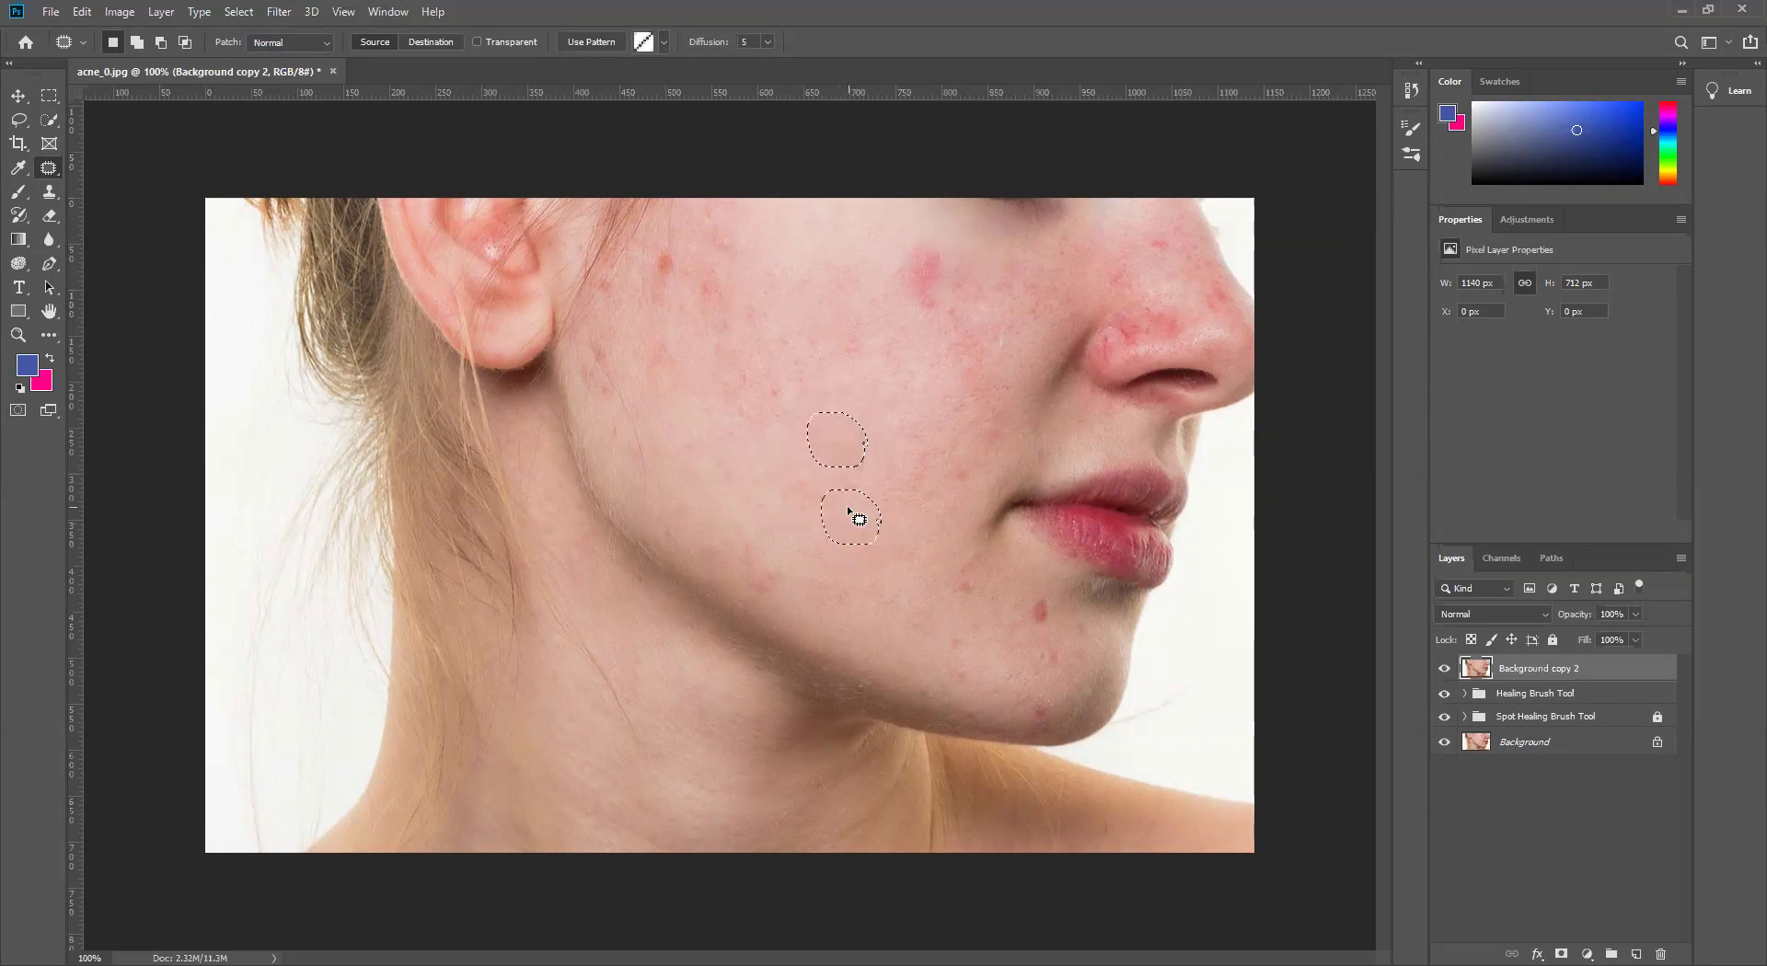
key("ctrl+d")
left_click_drag(831, 328, 848, 280)
mouse_move(761, 376)
left_mouse_down()
mouse_move(791, 391)
mouse_move(717, 456)
left_mouse_up()
key("ctrl+d")
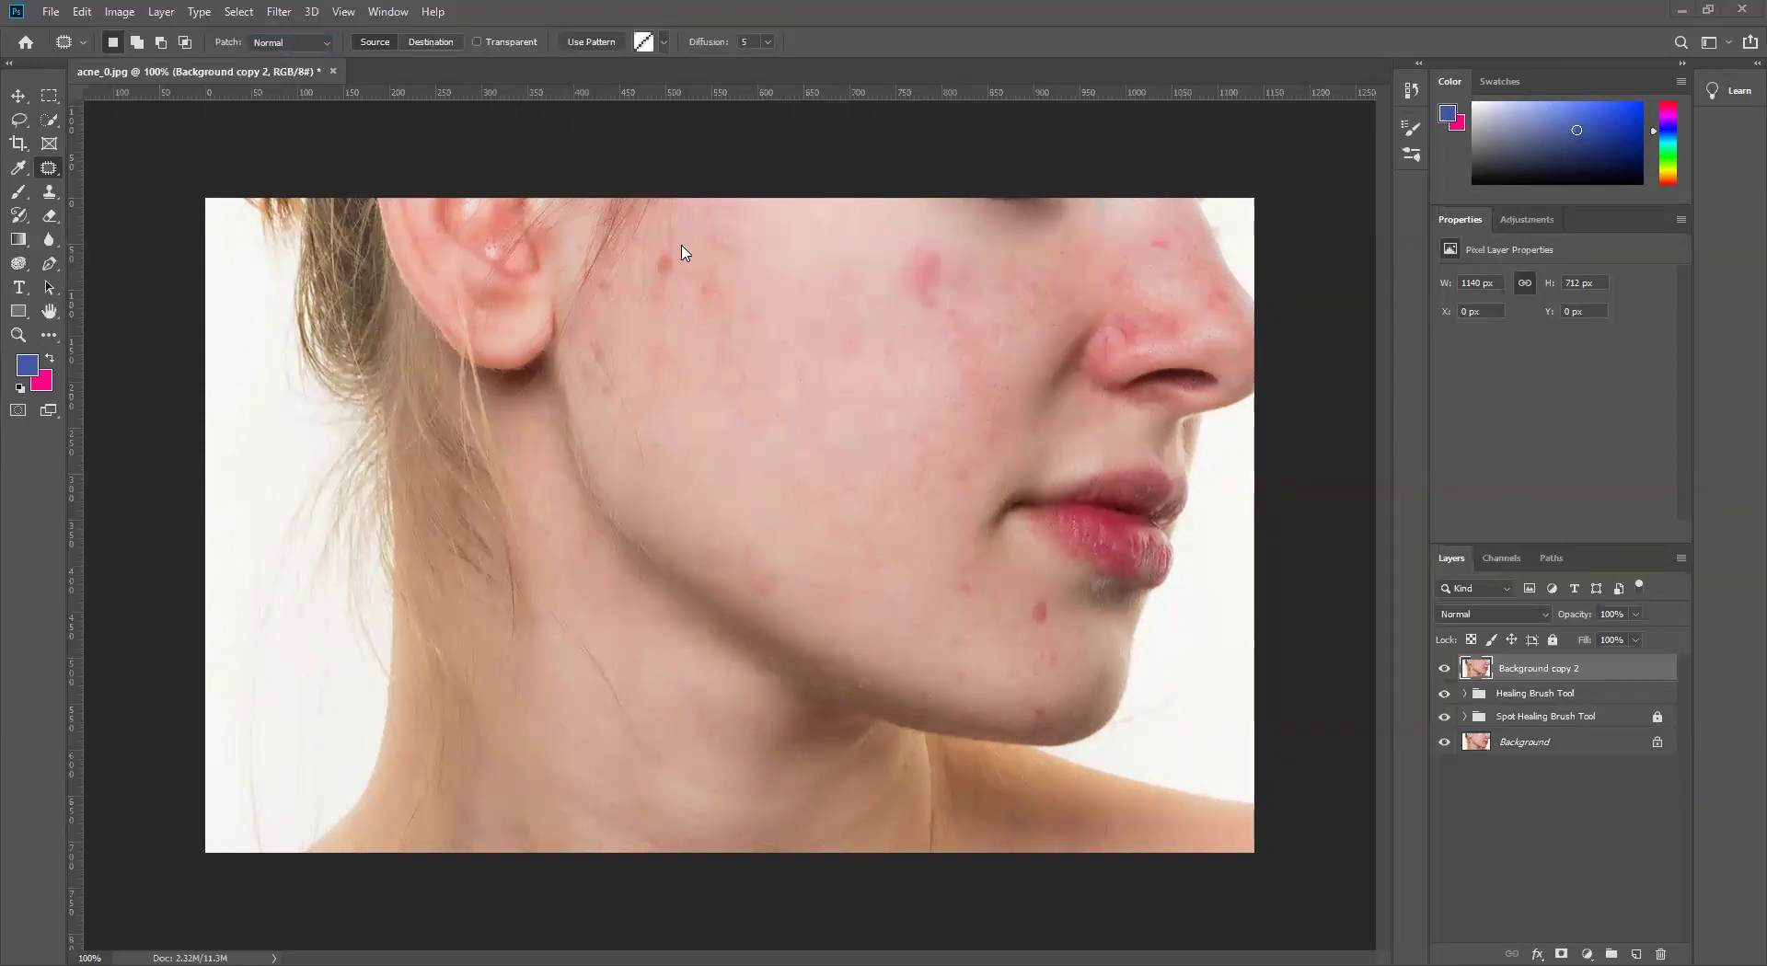
Step: Patch the dark blemish and smaller spots on the cheek in front of and below the ear, up to the upper cheek
mouse_move(682, 248)
left_mouse_down()
mouse_move(674, 291)
mouse_move(657, 237)
mouse_move(667, 268)
mouse_move(706, 273)
mouse_move(738, 324)
mouse_move(794, 306)
left_mouse_up()
mouse_move(679, 378)
left_mouse_down()
mouse_move(656, 335)
mouse_move(682, 366)
left_mouse_up()
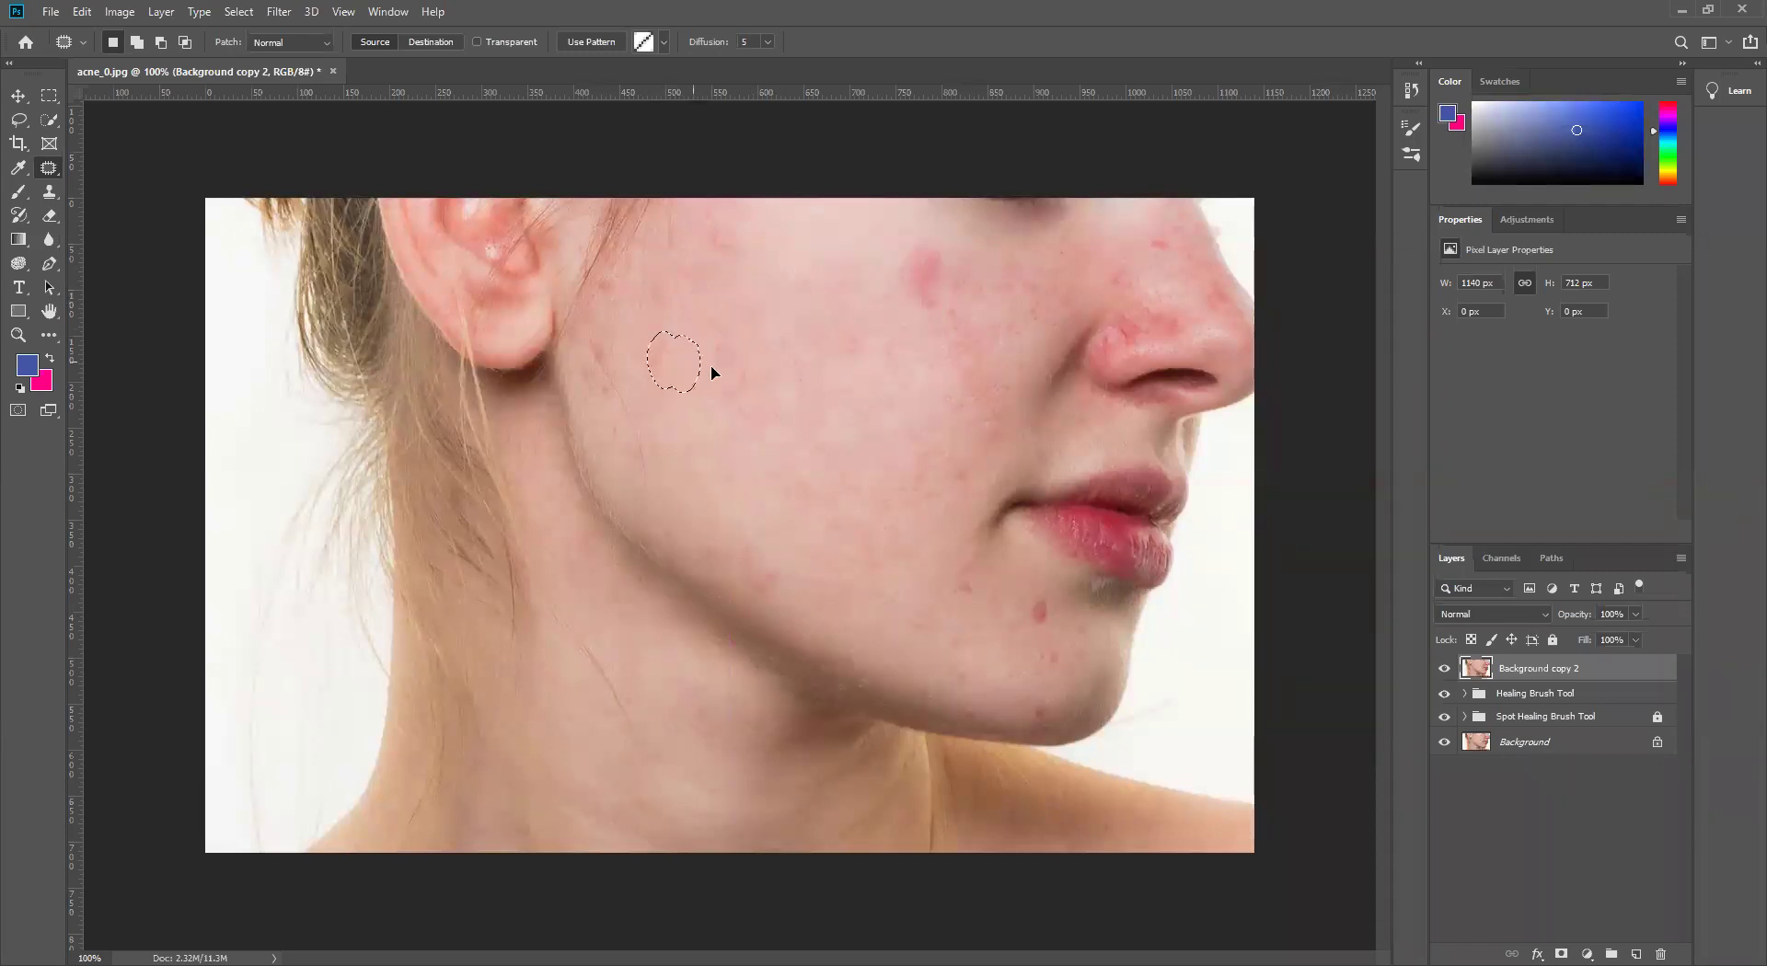
left_click(620, 363)
left_click(581, 382)
mouse_move(606, 385)
left_mouse_down()
mouse_move(658, 356)
mouse_move(659, 481)
left_mouse_up()
left_click_drag(667, 411, 810, 467)
mouse_move(742, 245)
left_mouse_down()
mouse_move(710, 223)
mouse_move(737, 246)
mouse_move(795, 241)
left_mouse_up()
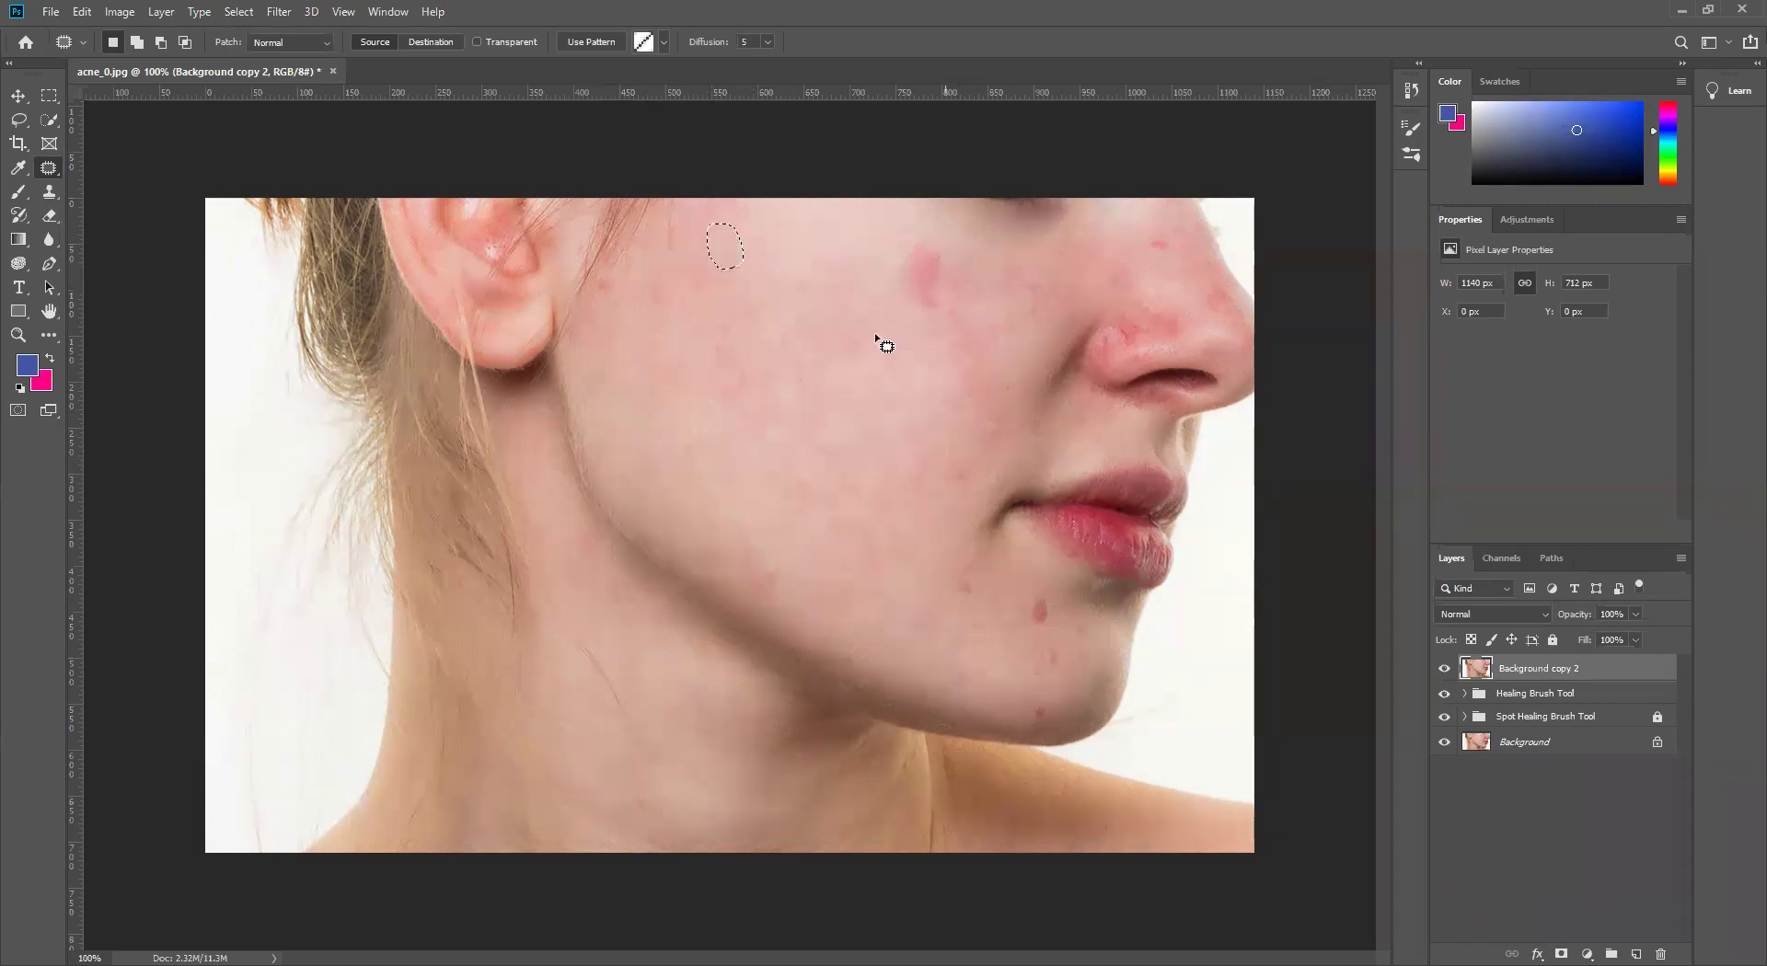
mouse_move(871, 354)
left_mouse_down()
mouse_move(835, 347)
mouse_move(825, 316)
mouse_move(861, 349)
left_mouse_up()
Step: Patch the dark spots on the chin and the spot along the jaw, undoing unwanted patches
mouse_move(981, 593)
left_mouse_down()
mouse_move(1056, 623)
mouse_move(1033, 626)
mouse_move(1037, 594)
mouse_move(1057, 615)
mouse_move(1025, 706)
mouse_move(1059, 676)
left_mouse_up()
left_click(1036, 594)
mouse_move(970, 625)
left_mouse_down()
mouse_move(936, 633)
mouse_move(970, 644)
left_mouse_up()
key("ctrl+z")
left_click_drag(924, 620, 926, 622)
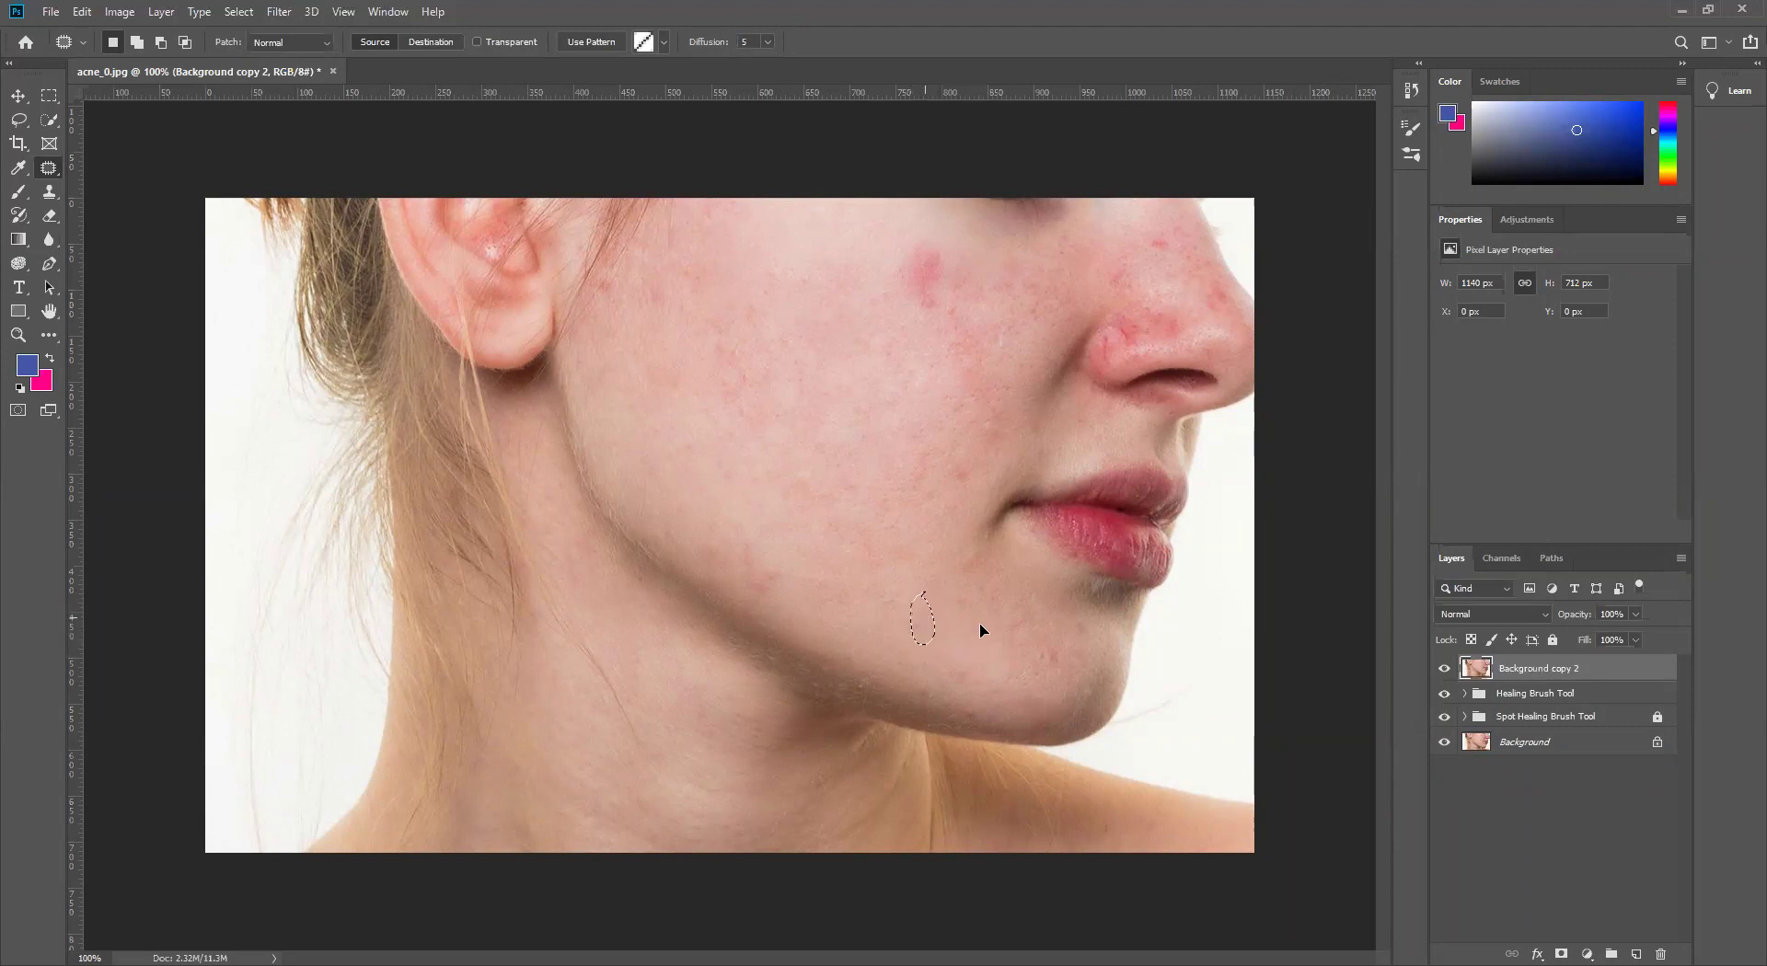
key("ctrl+z")
mouse_move(781, 563)
left_mouse_down()
mouse_move(773, 593)
mouse_move(767, 568)
left_mouse_up()
Step: Patch the large red mark on the upper cheek and the redness beside the nose, and deselect
mouse_move(905, 300)
left_mouse_down()
mouse_move(920, 241)
mouse_move(892, 326)
mouse_move(974, 287)
mouse_move(966, 326)
mouse_move(915, 373)
left_mouse_up()
mouse_move(1016, 274)
left_mouse_down()
mouse_move(1006, 288)
mouse_move(1039, 314)
mouse_move(951, 371)
mouse_move(999, 377)
left_mouse_up()
key("ctrl+d")
Step: Patch the red spots on the side and bridge of the nose with clearer nose skin
left_click_drag(1111, 326, 1132, 339)
left_click(1121, 346)
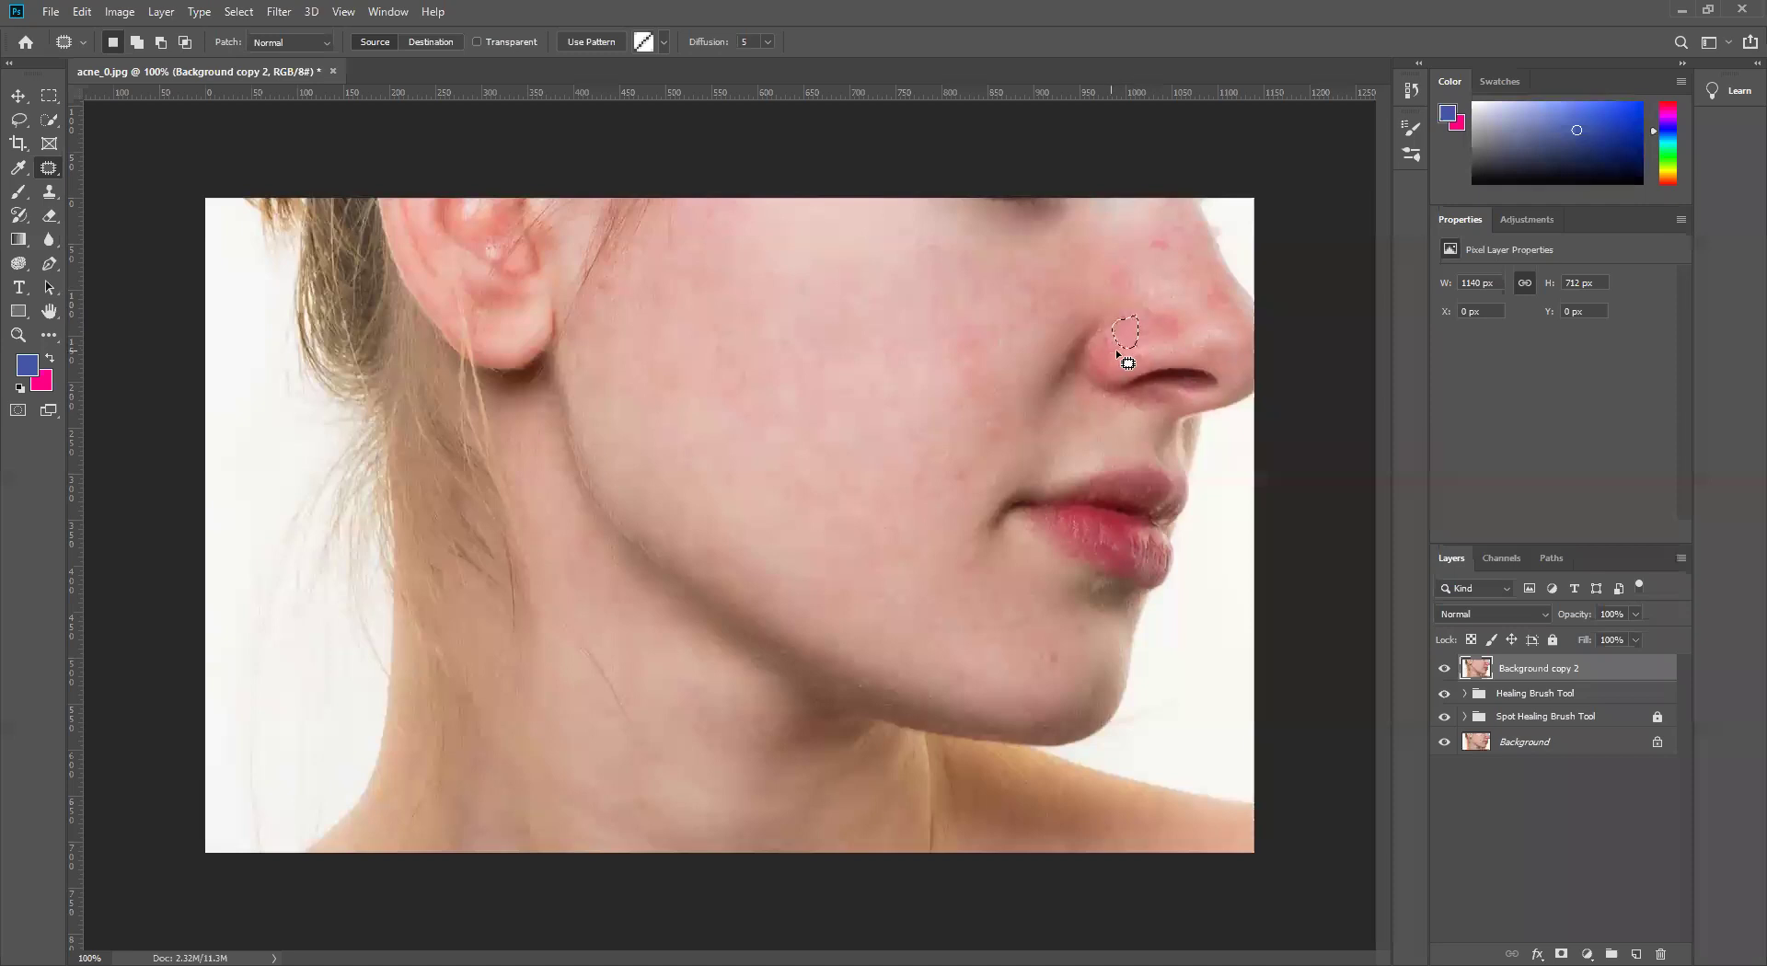
mouse_move(1104, 334)
left_mouse_down()
mouse_move(1115, 364)
mouse_move(1178, 316)
mouse_move(1138, 269)
left_mouse_up()
mouse_move(1182, 265)
left_mouse_down()
mouse_move(1171, 248)
mouse_move(1141, 263)
mouse_move(1191, 331)
mouse_move(1173, 317)
mouse_move(1206, 395)
left_mouse_up()
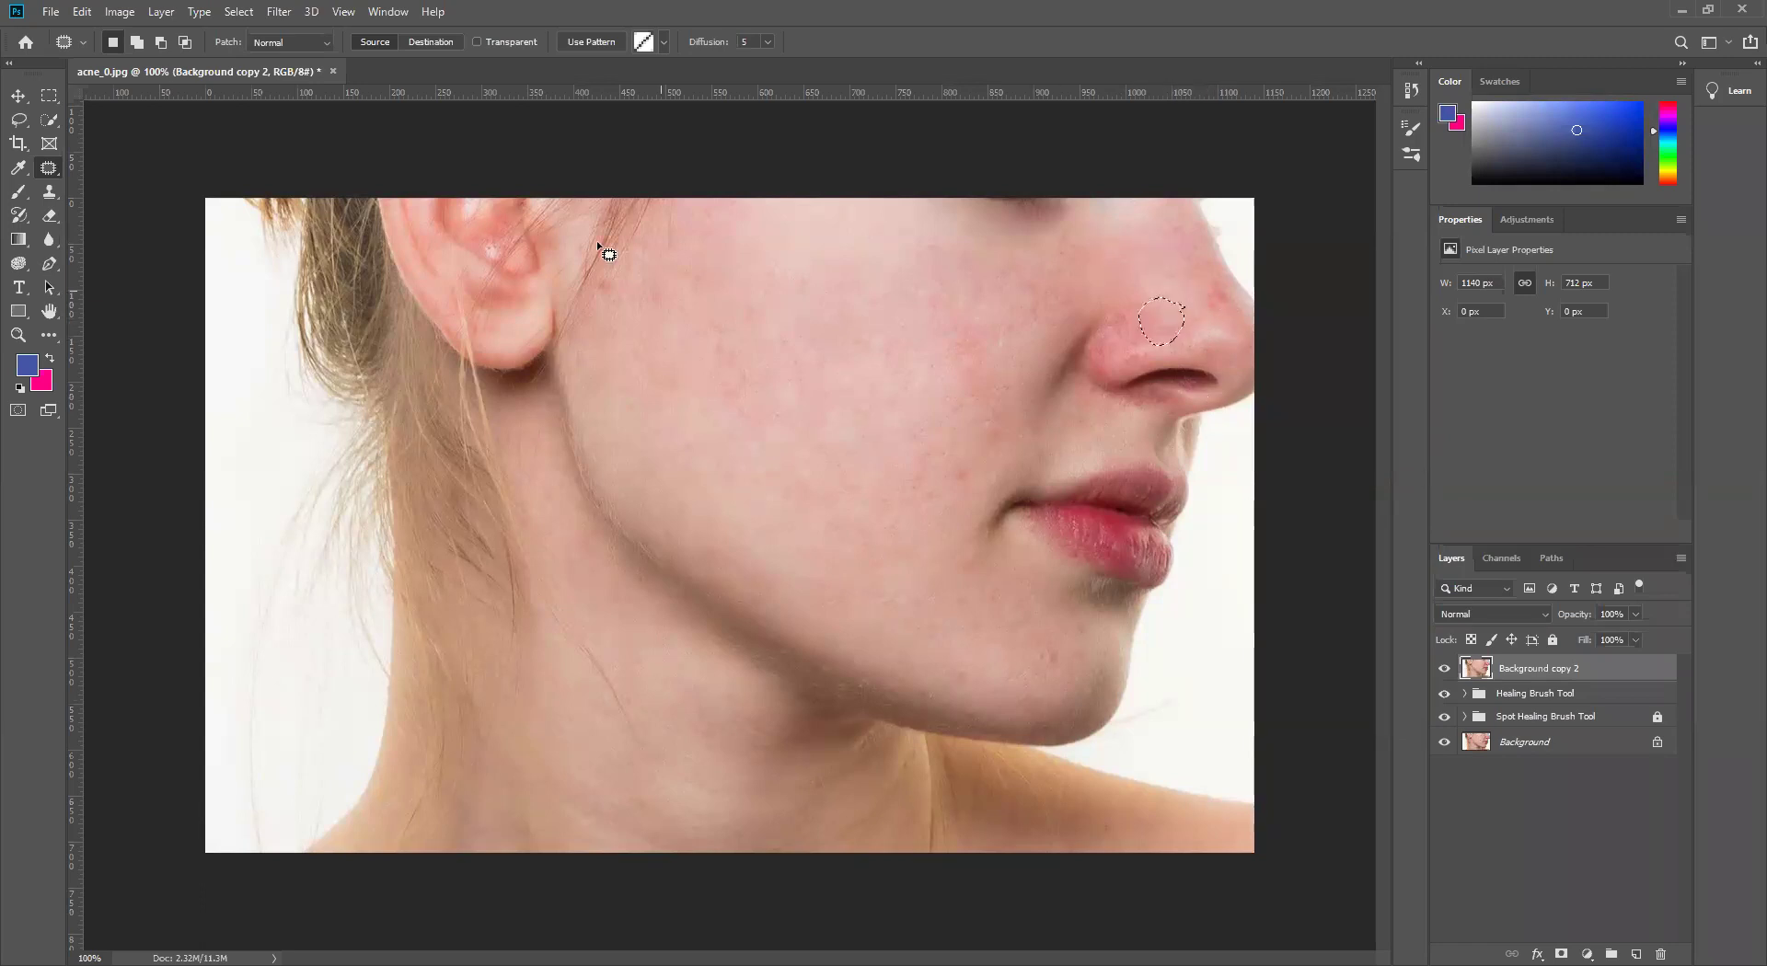
Step: Patch the remaining spot beside the ear, deselect, and toggle the Background copy 2 layer's visibility to compare
mouse_move(614, 267)
left_mouse_down()
mouse_move(616, 293)
mouse_move(614, 268)
mouse_move(652, 279)
left_mouse_up()
key("ctrl+d")
left_click(1444, 669)
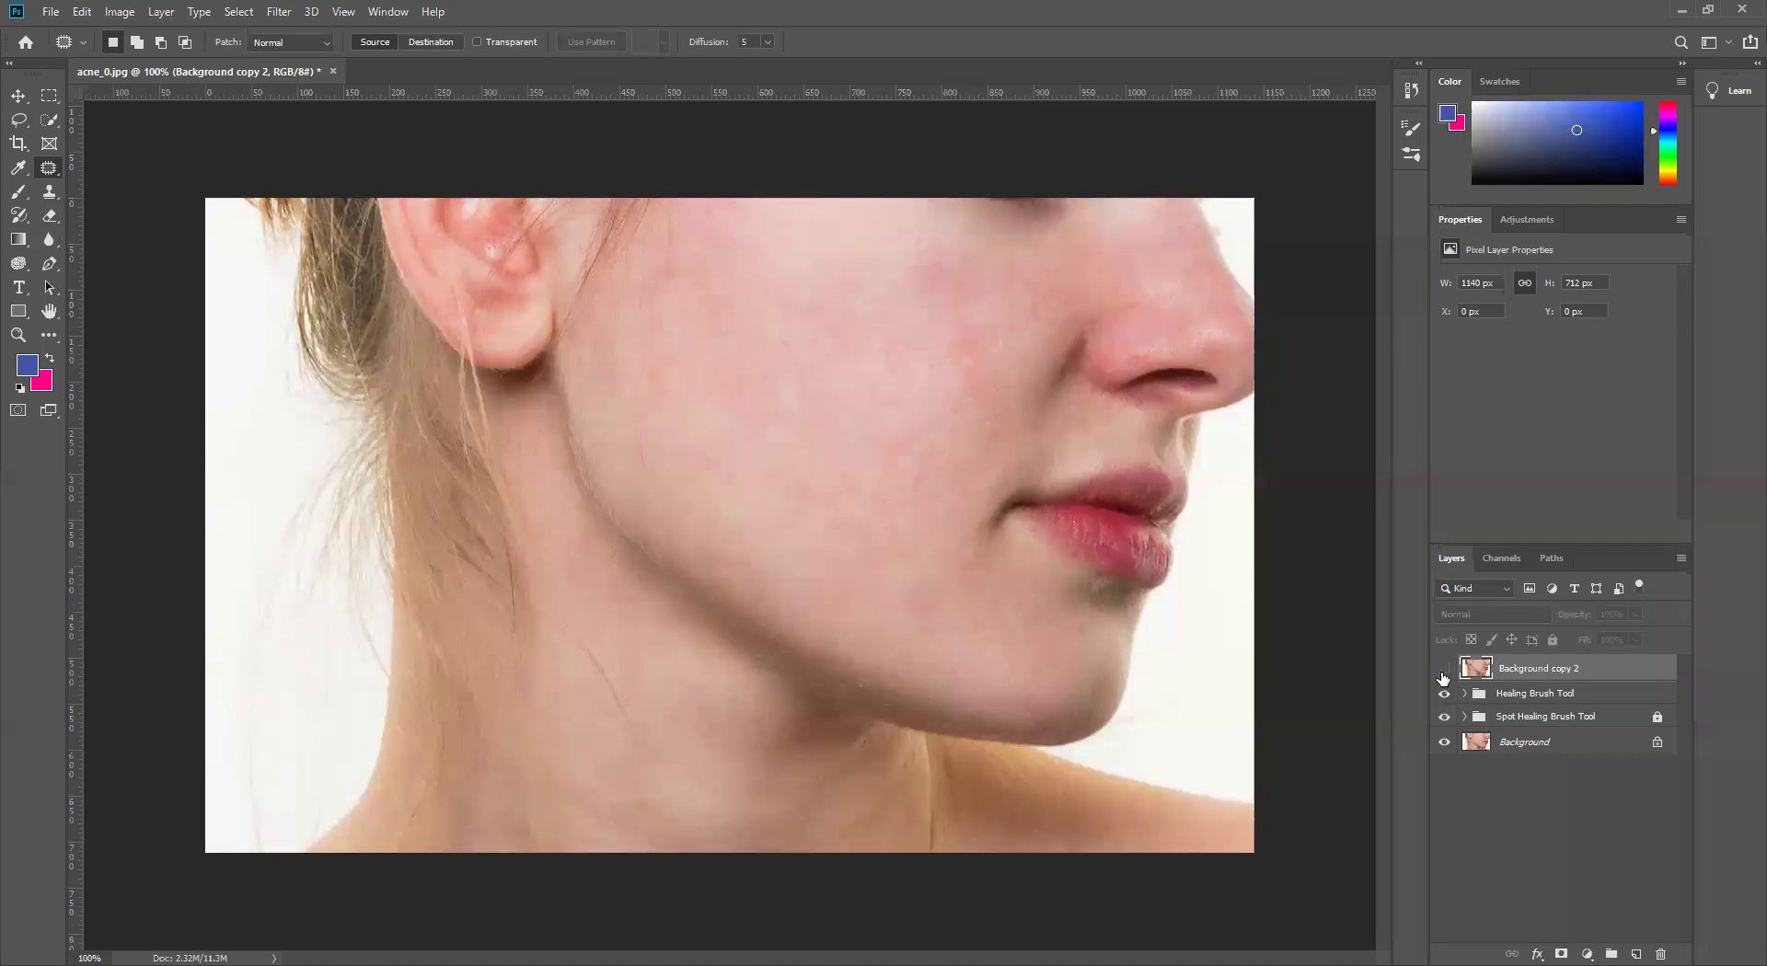
left_click(1441, 676)
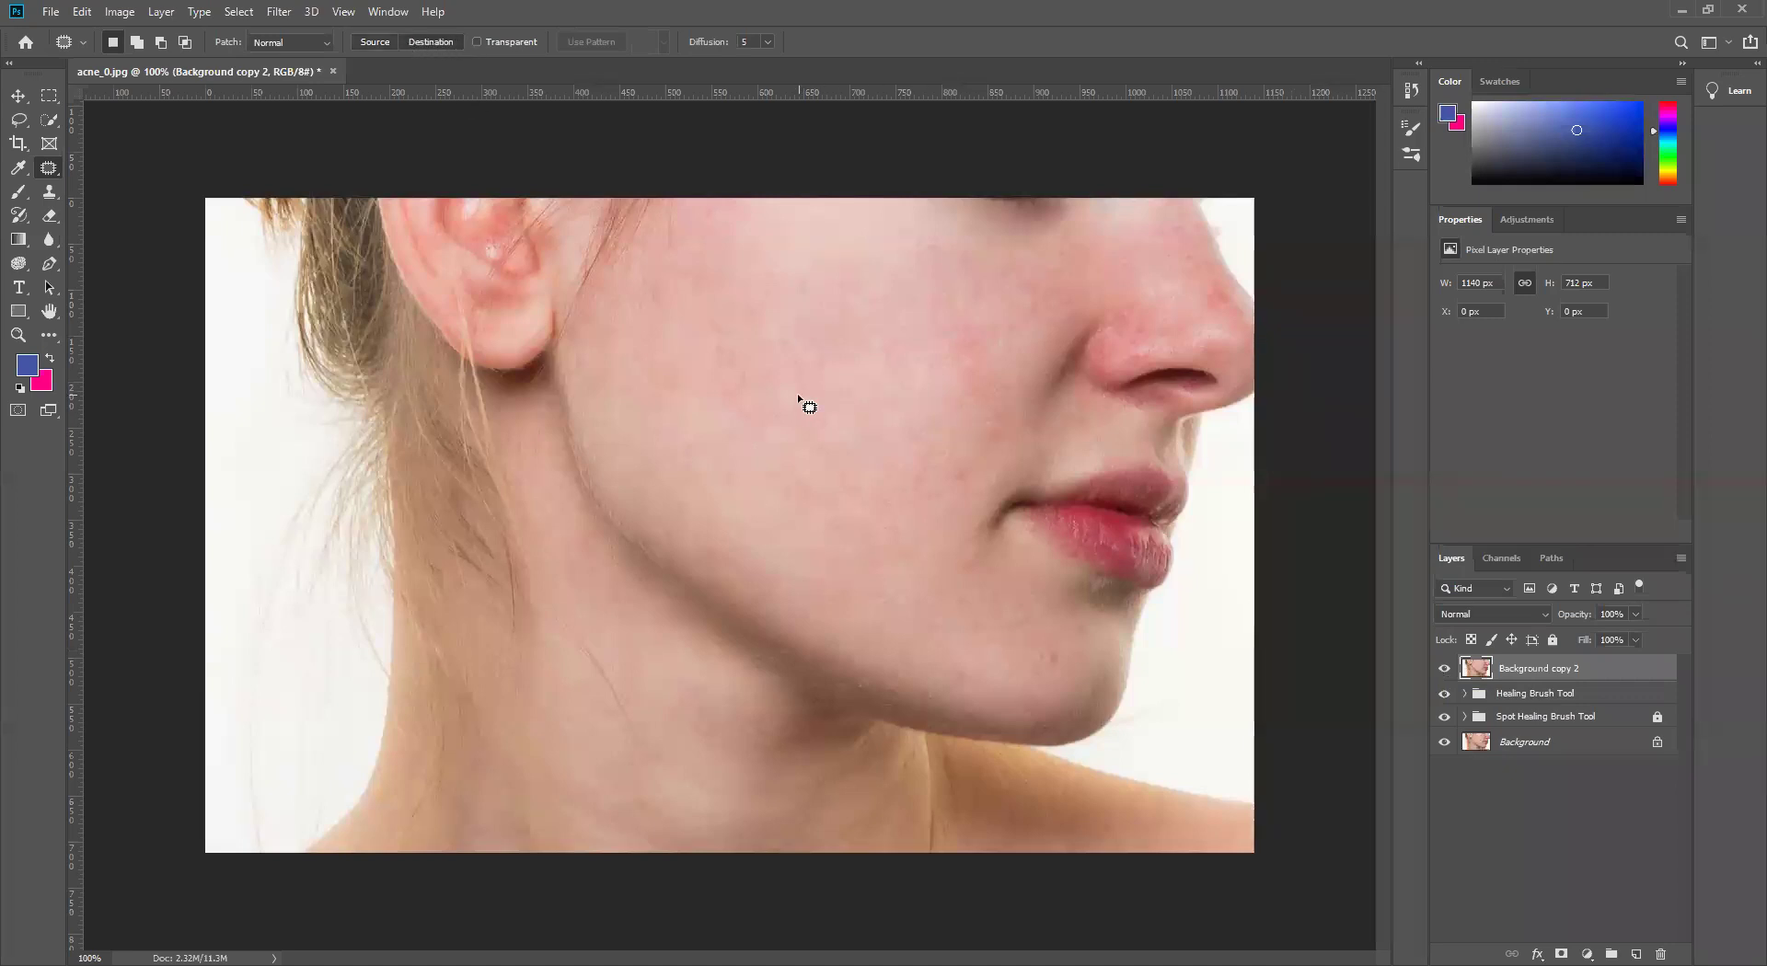
Step: Try the Patch Tool in Destination mode between the cheek and lips, and undo the test patches
mouse_move(816, 379)
left_mouse_down()
mouse_move(797, 396)
mouse_move(775, 362)
left_mouse_up()
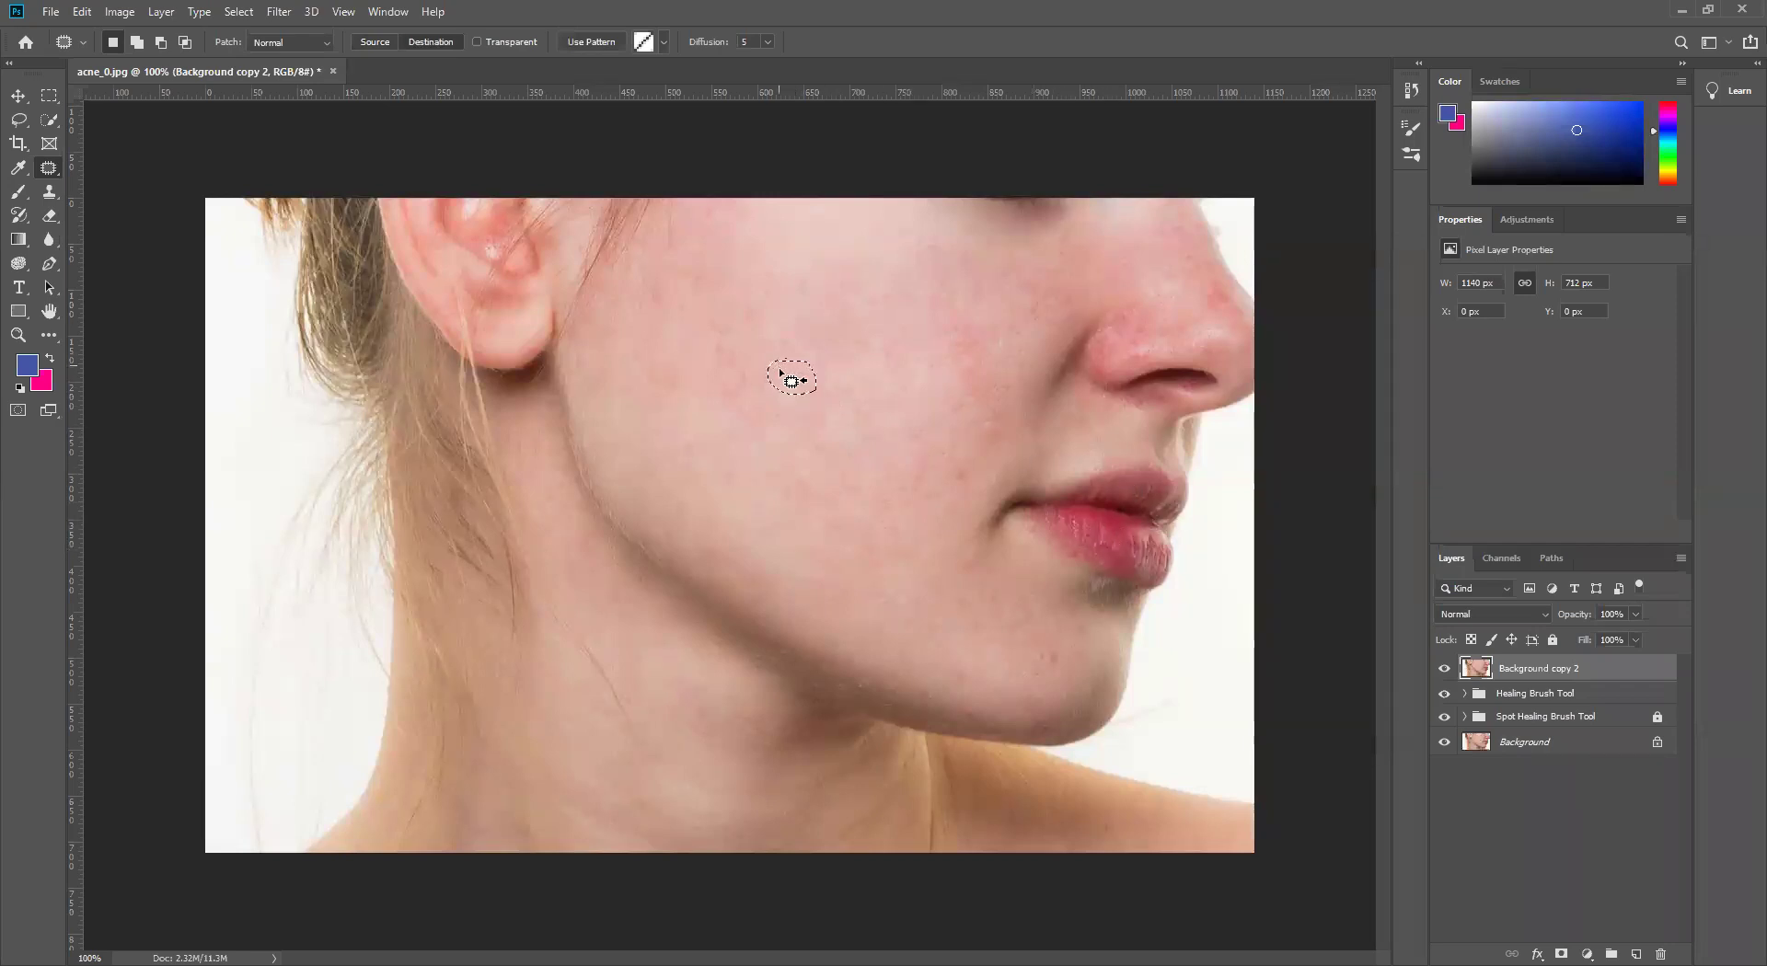
left_click_drag(792, 378, 1095, 531)
key("ctrl+d")
mouse_move(814, 401)
left_mouse_down()
mouse_move(879, 450)
mouse_move(1060, 504)
mouse_move(1111, 551)
left_mouse_up()
key("ctrl+d")
mouse_move(1107, 533)
left_mouse_down()
mouse_move(1142, 557)
mouse_move(1109, 538)
left_mouse_up()
mouse_move(1127, 542)
left_mouse_down()
mouse_move(991, 536)
mouse_move(774, 432)
left_mouse_up()
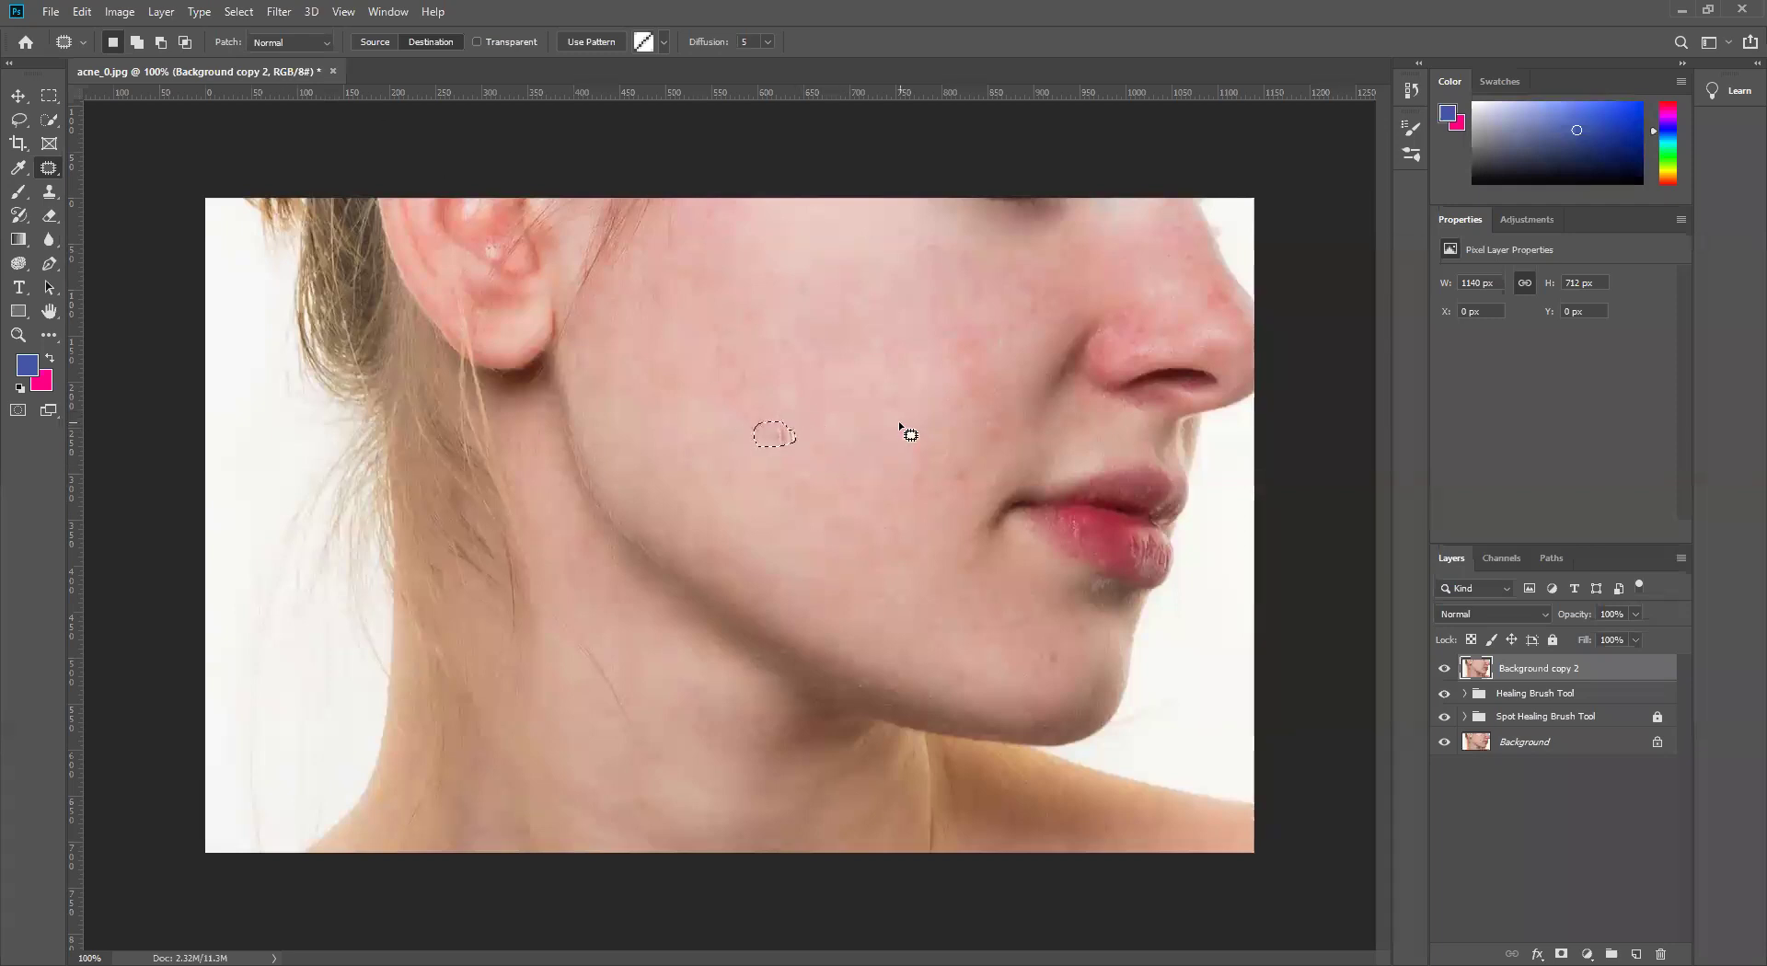
key("ctrl+z")
key("ctrl+z")
key("ctrl+z")
key("ctrl+d")
Step: Group the Background copy 2 layer, name the group "Patch Tool", and collapse it
key("ctrl+g")
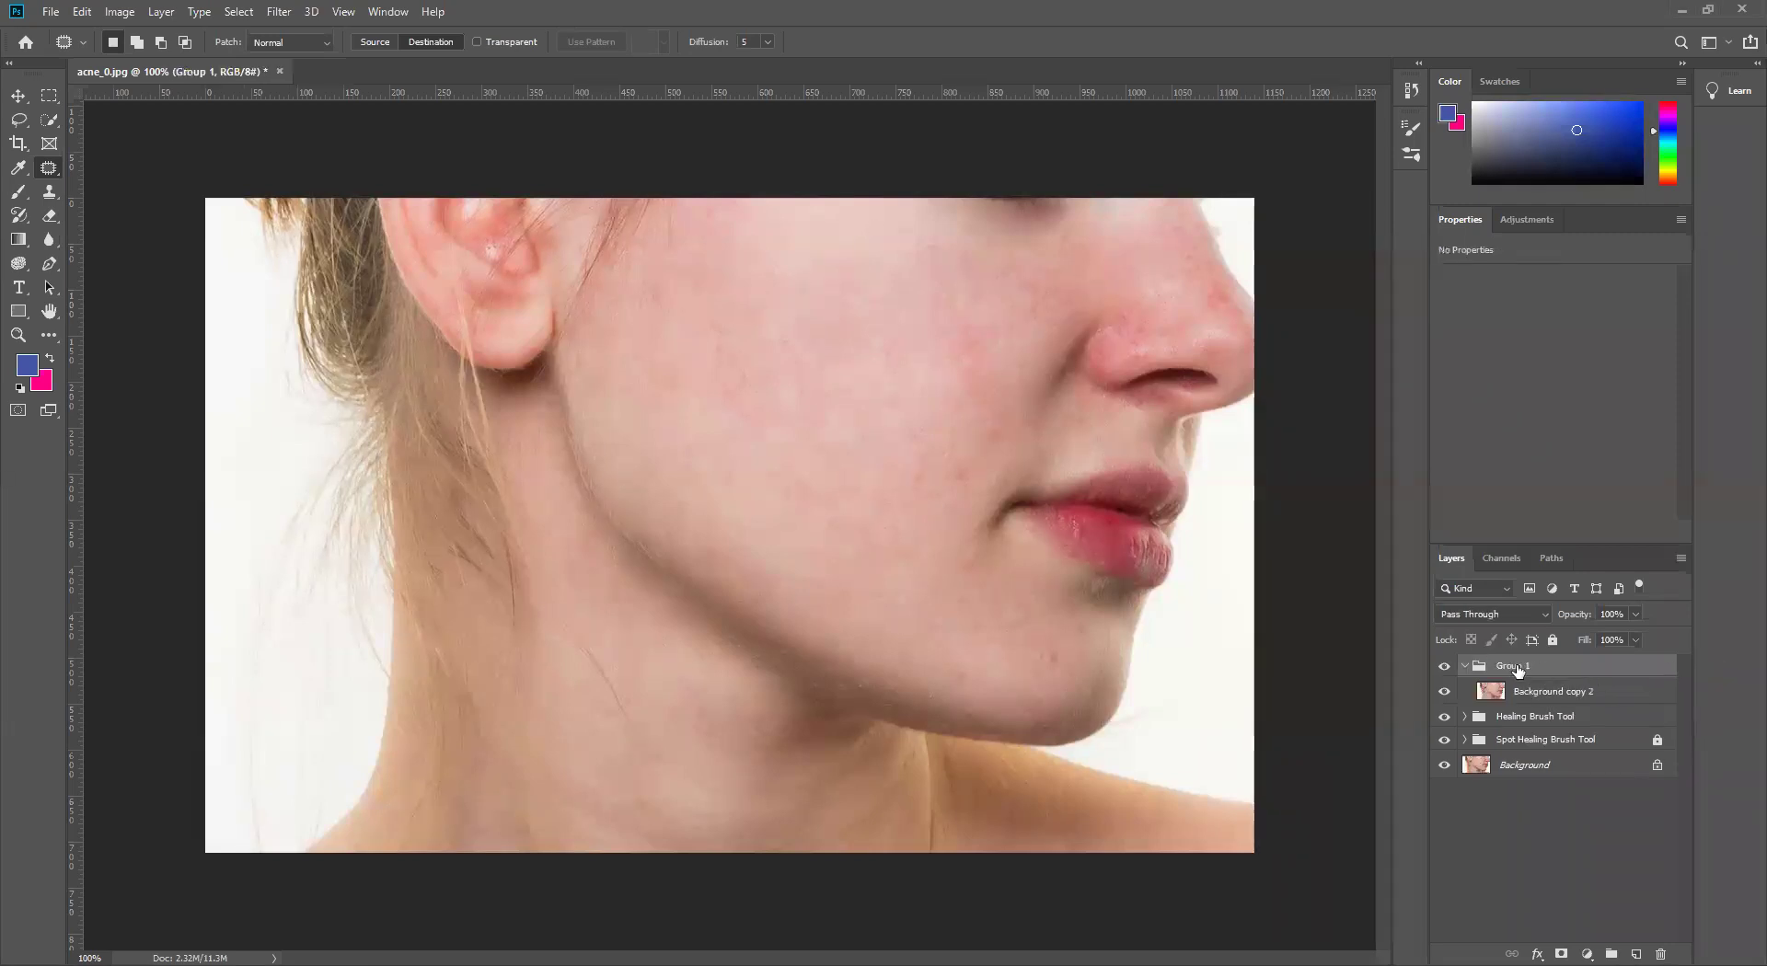
double_click(1514, 665)
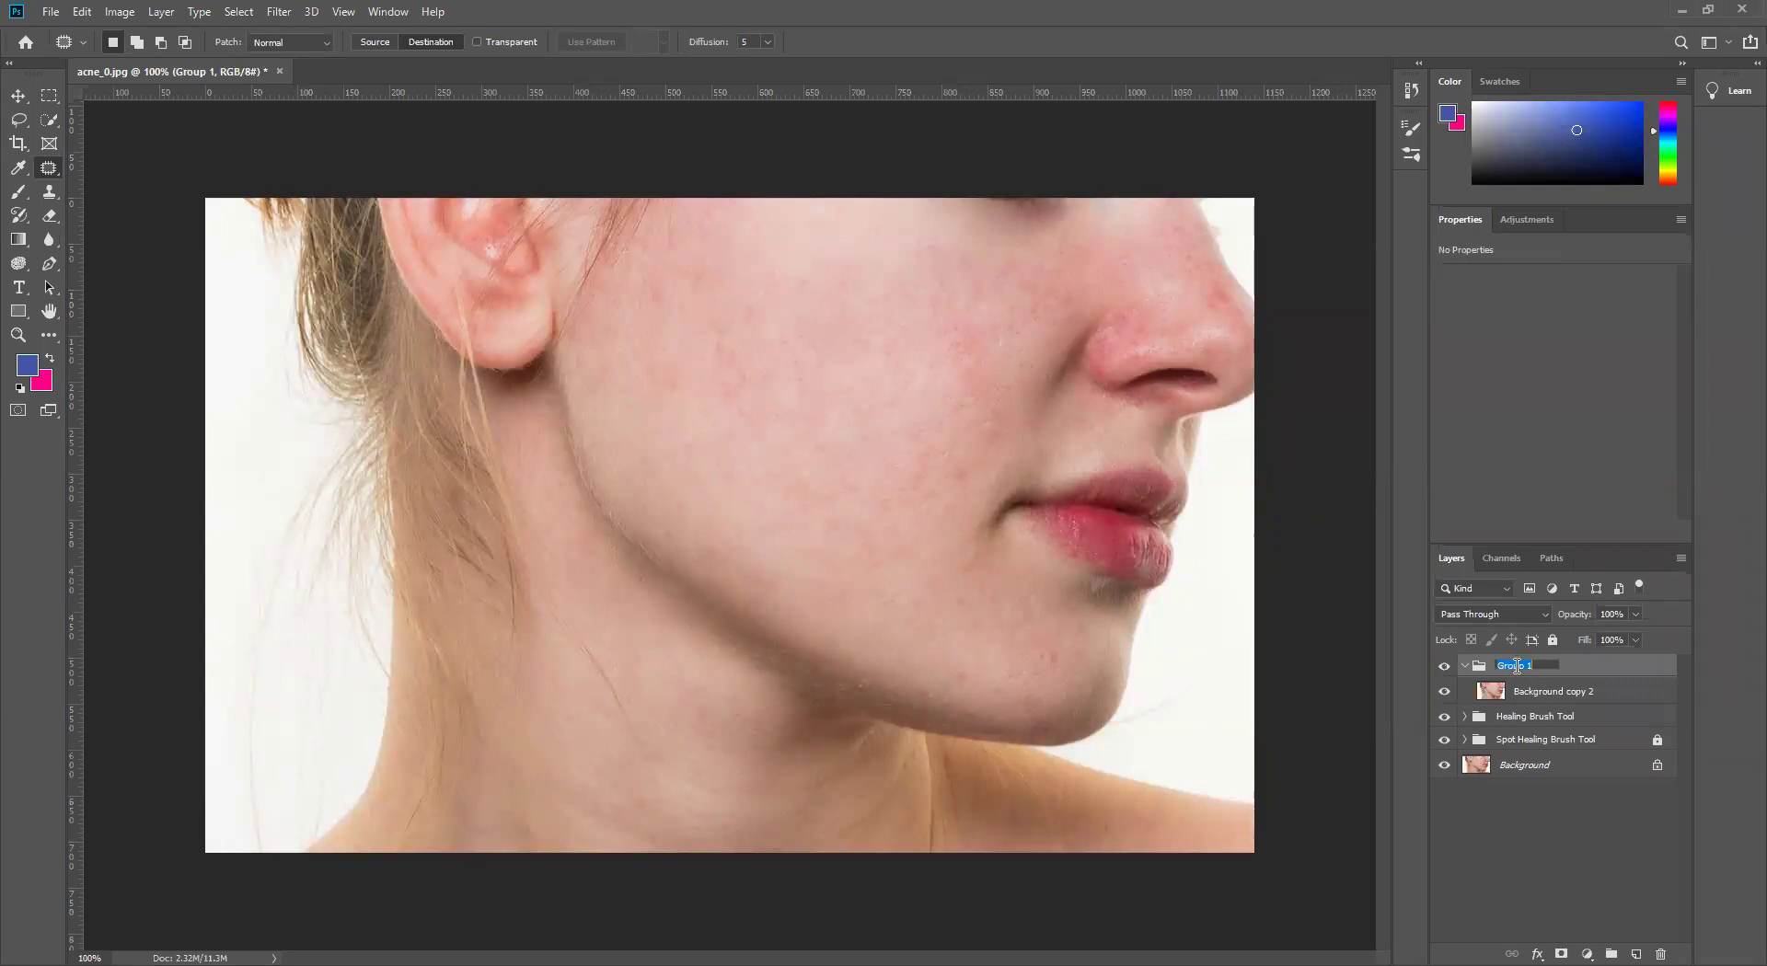
key("Return")
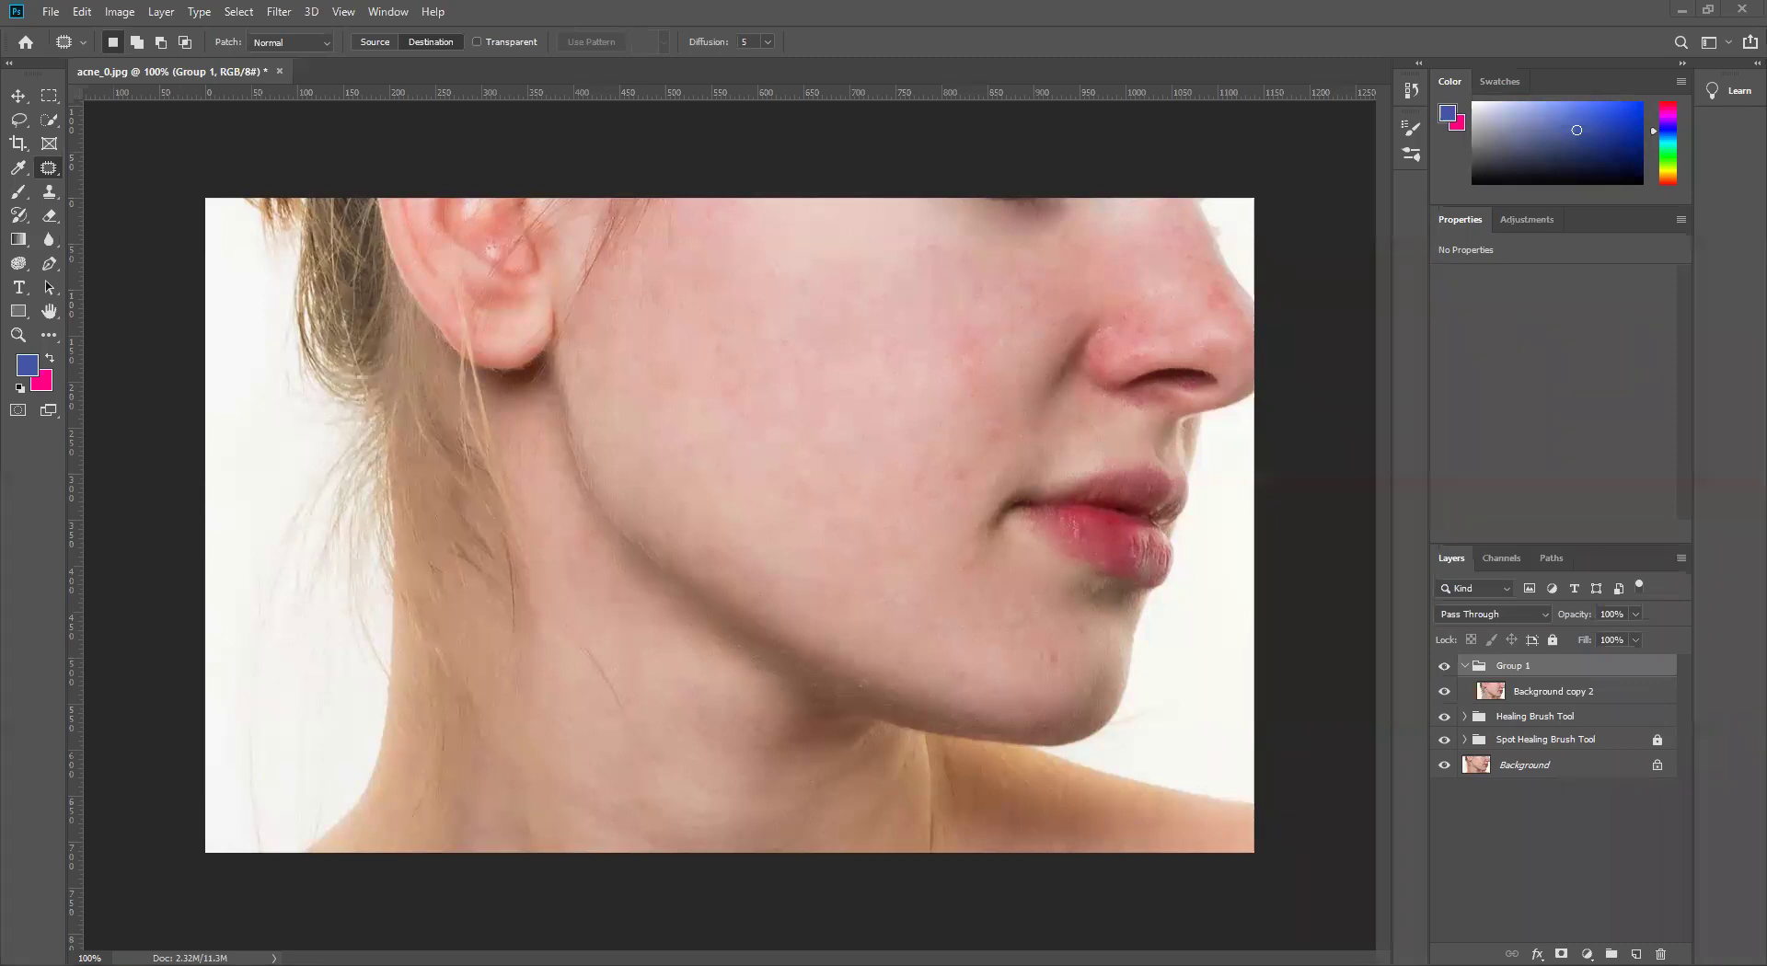
double_click(1512, 666)
type("Patch Tool")
key("Return")
left_click(1465, 667)
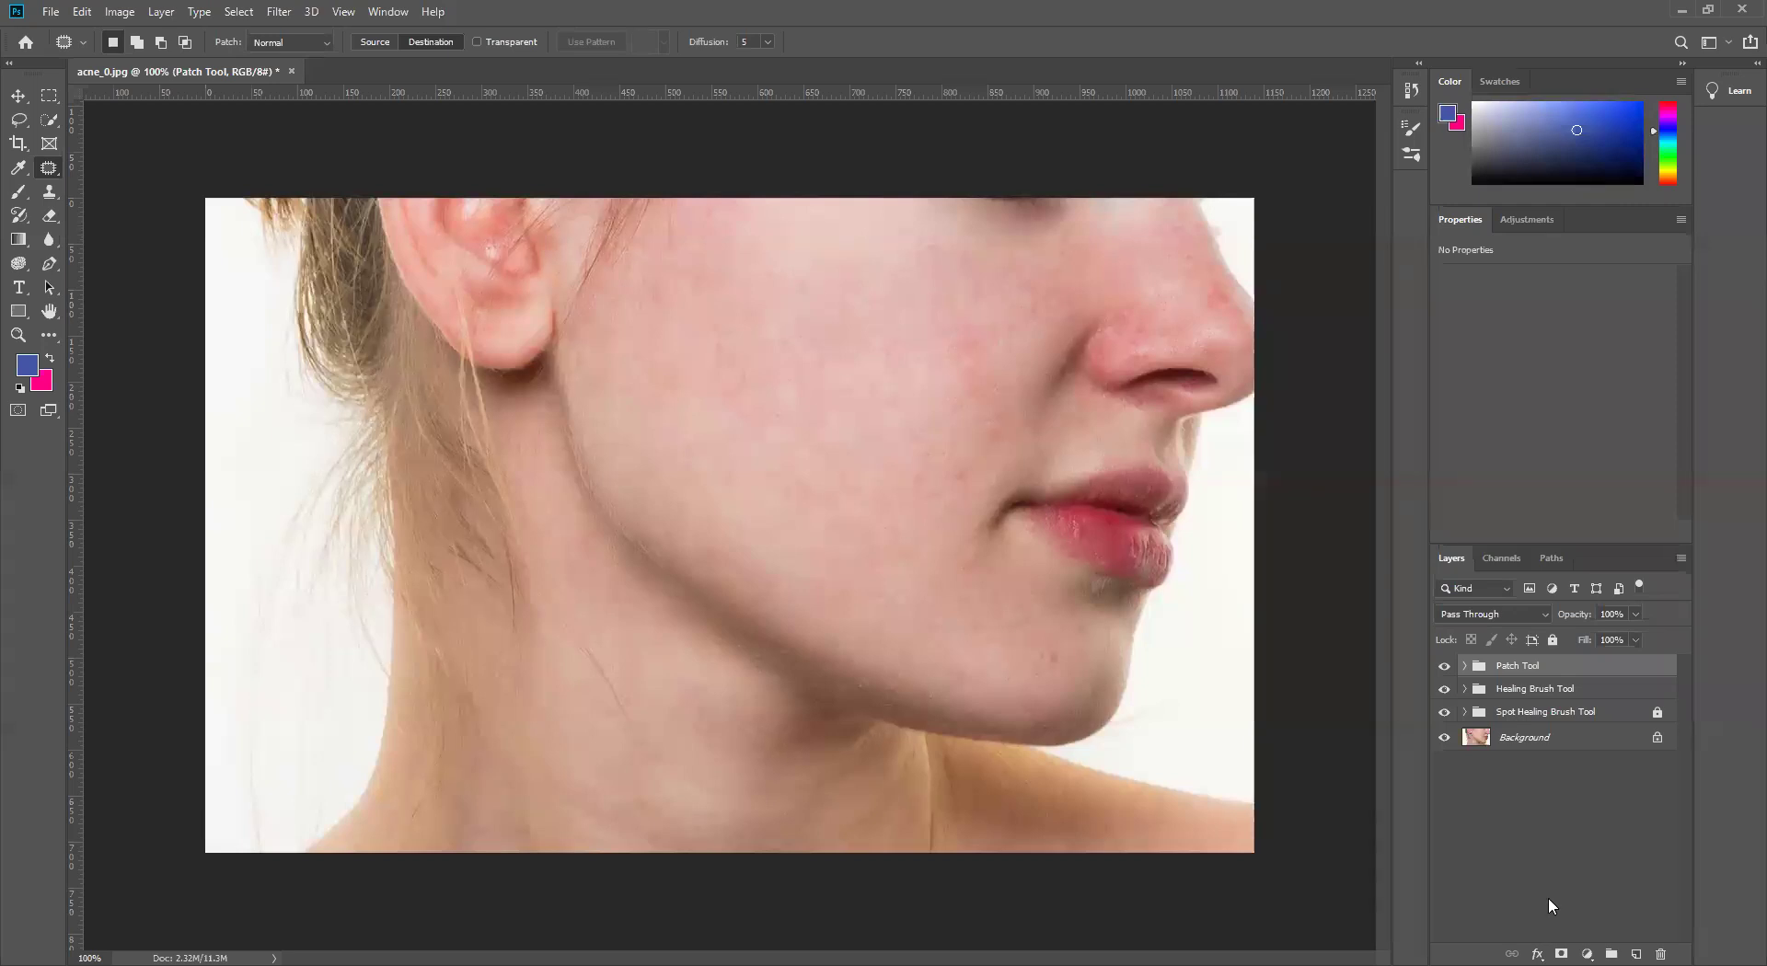
right_click(48, 170)
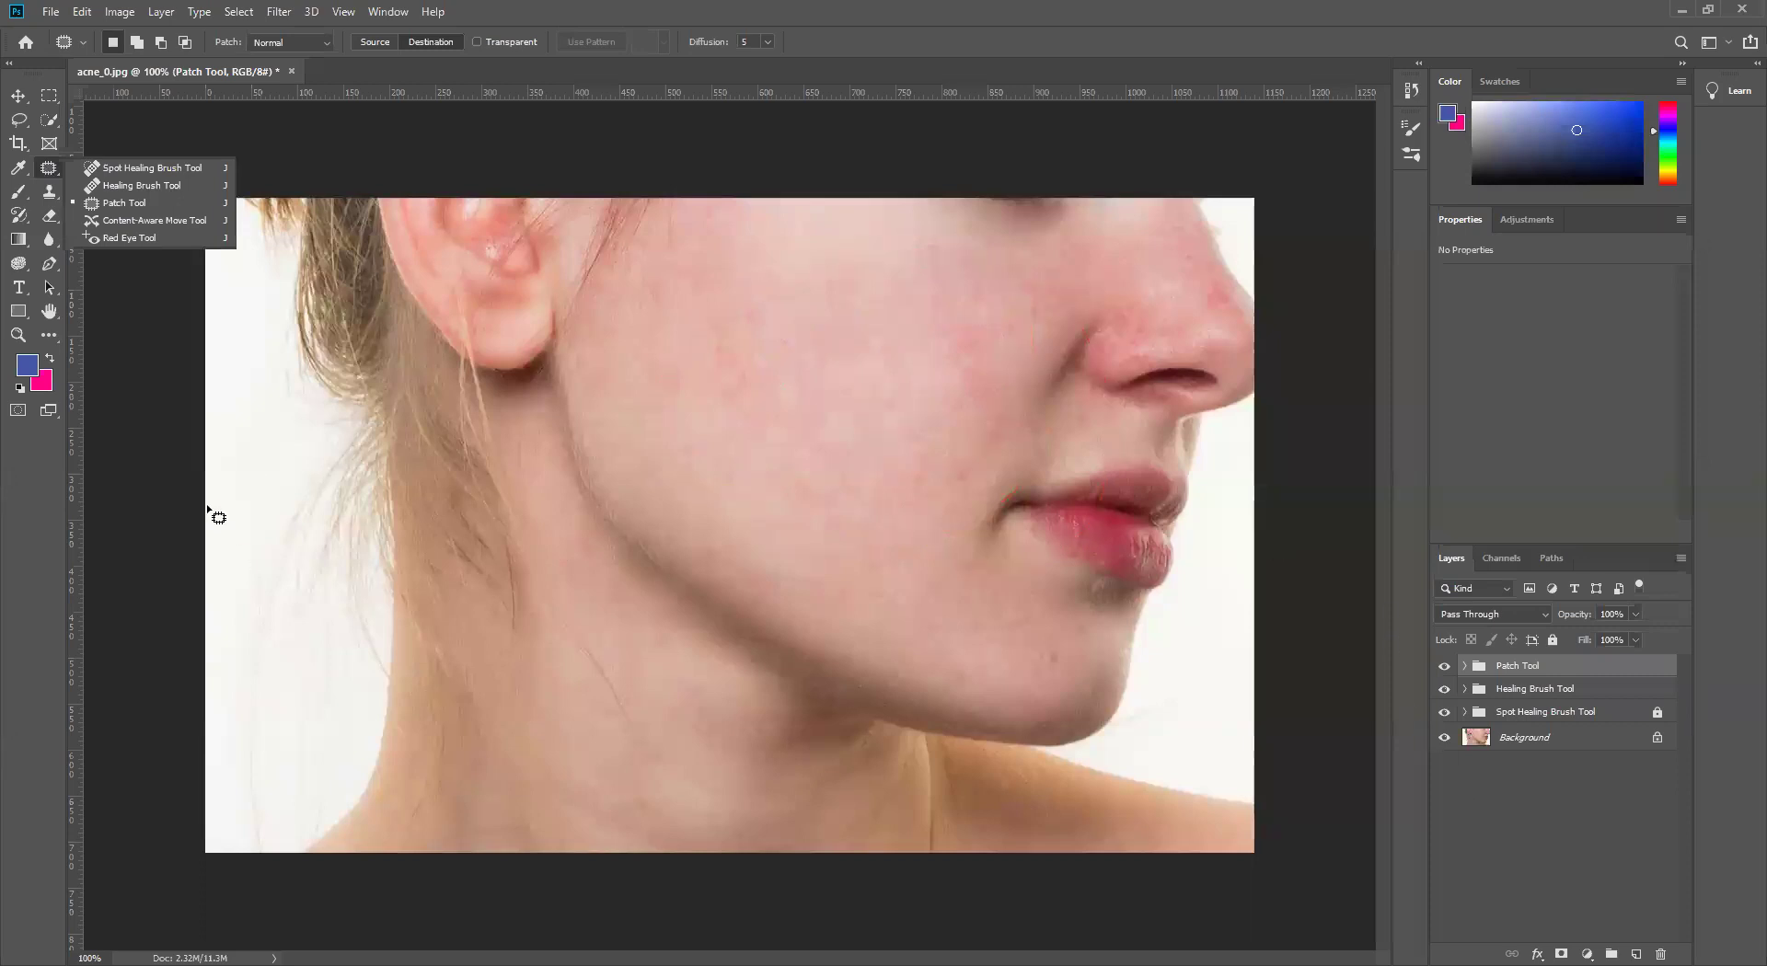
key("v")
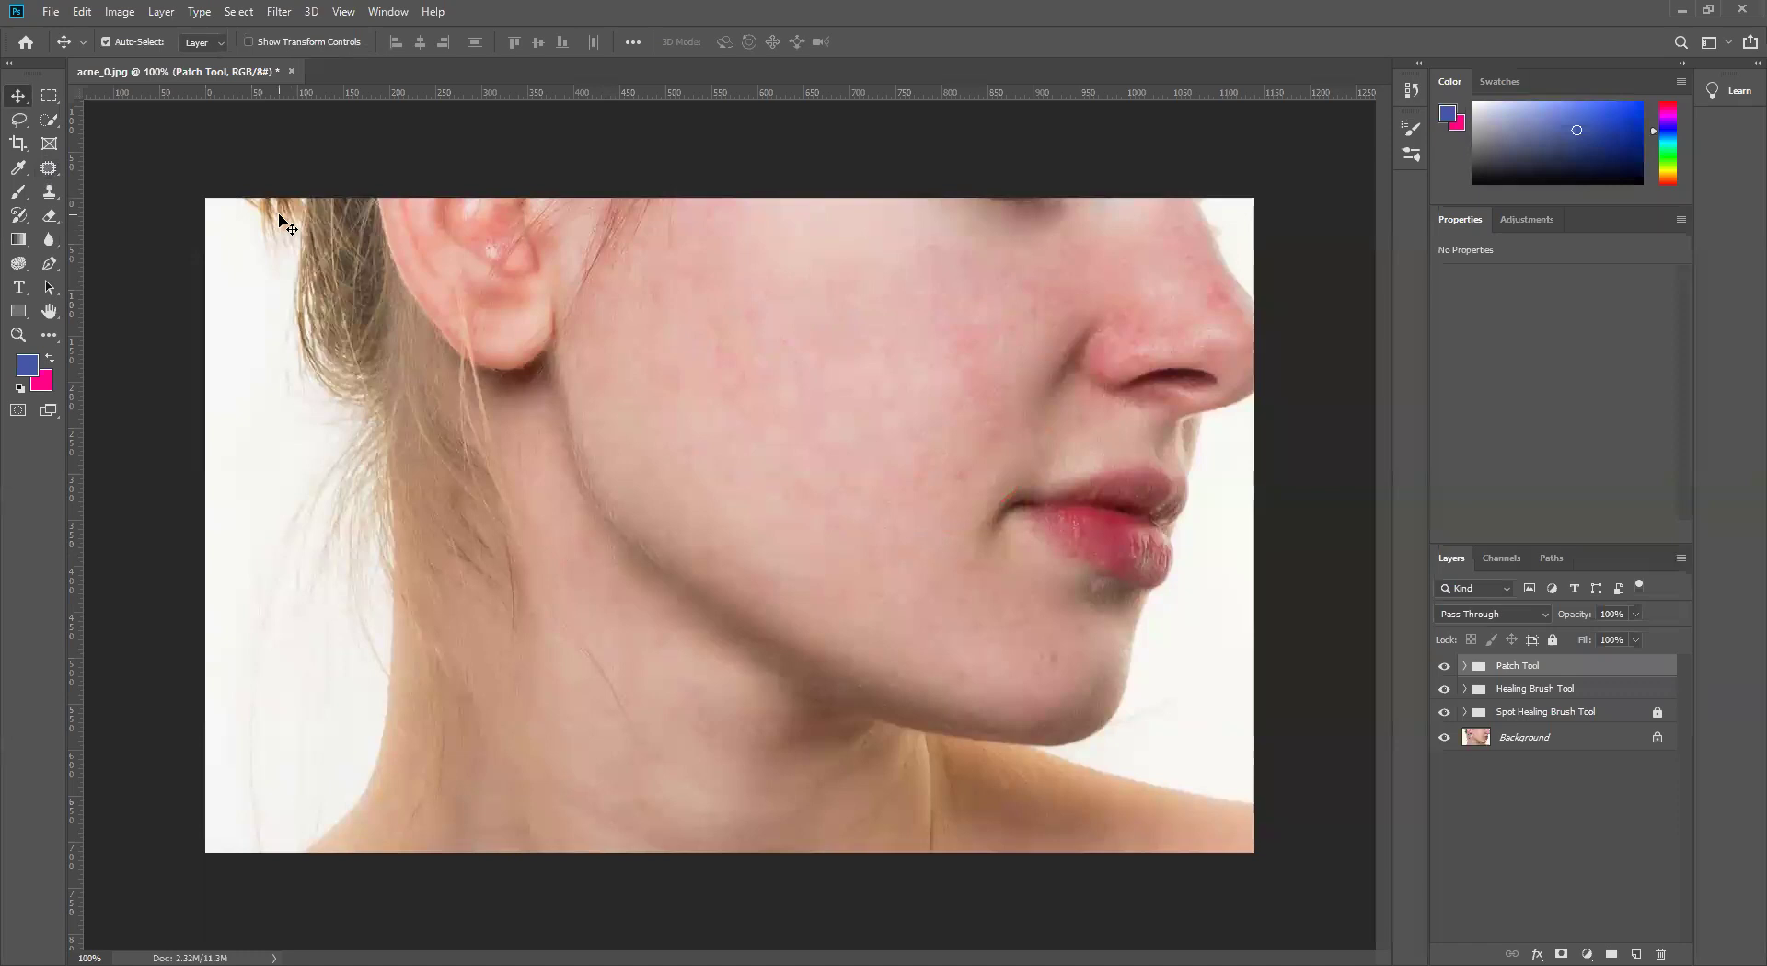
left_click(49, 168)
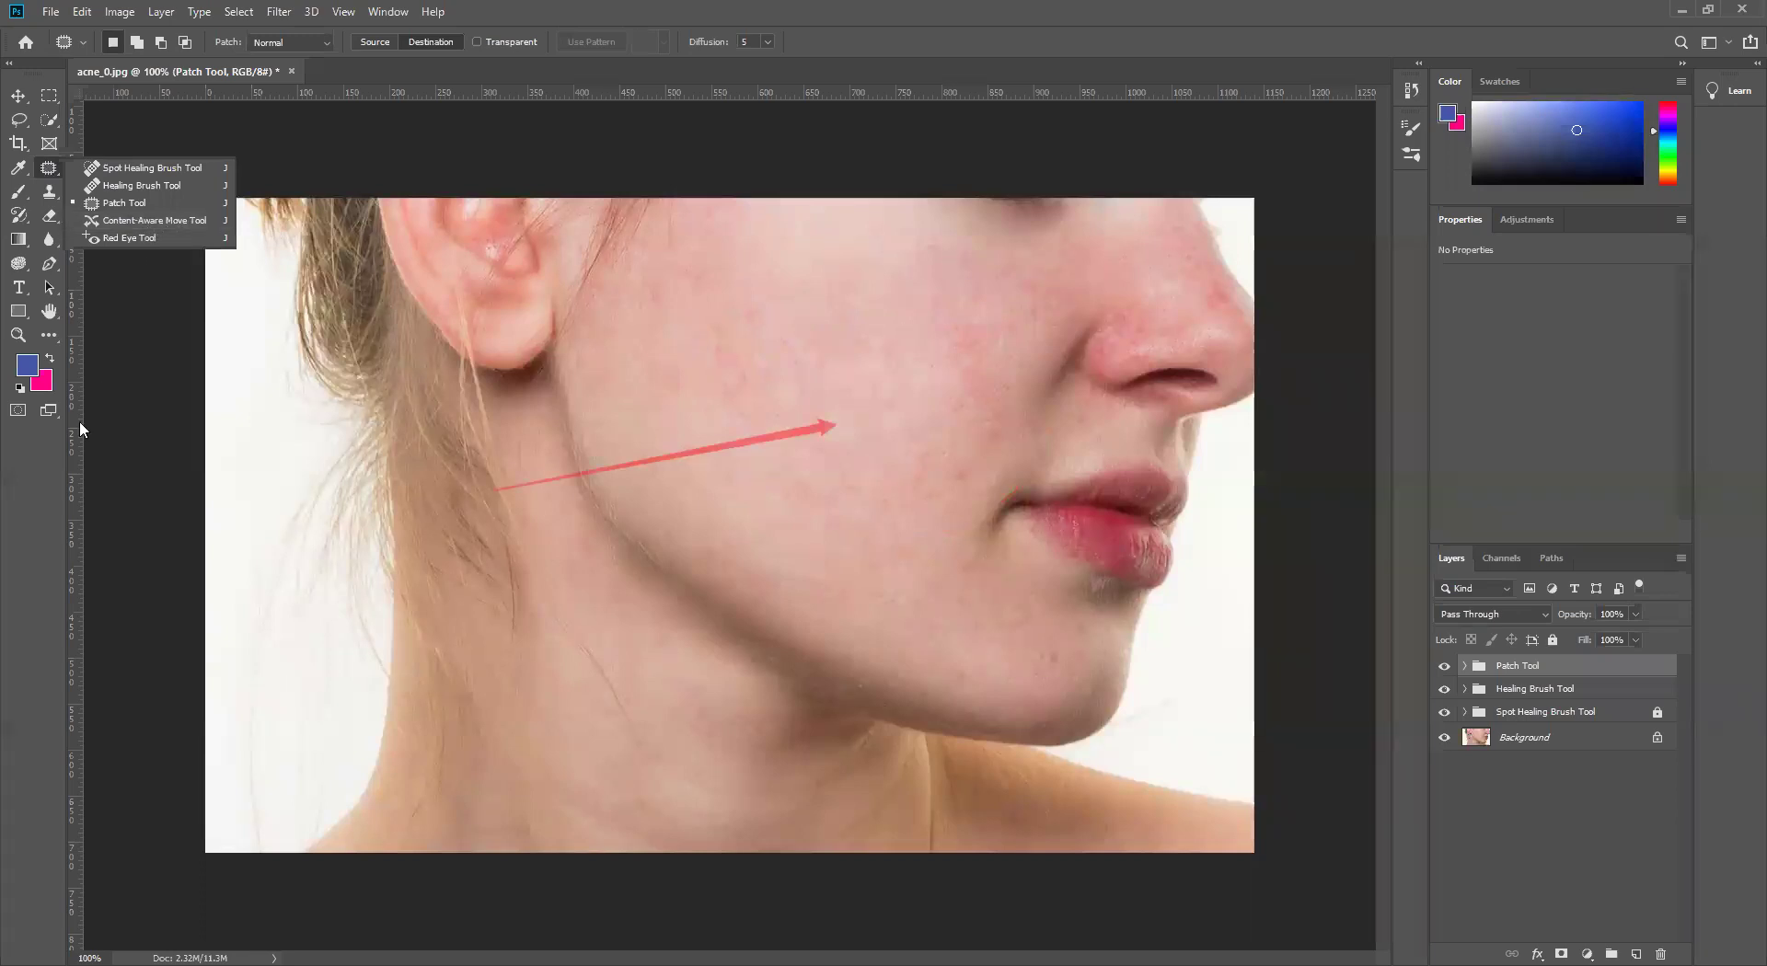
left_click(39, 488)
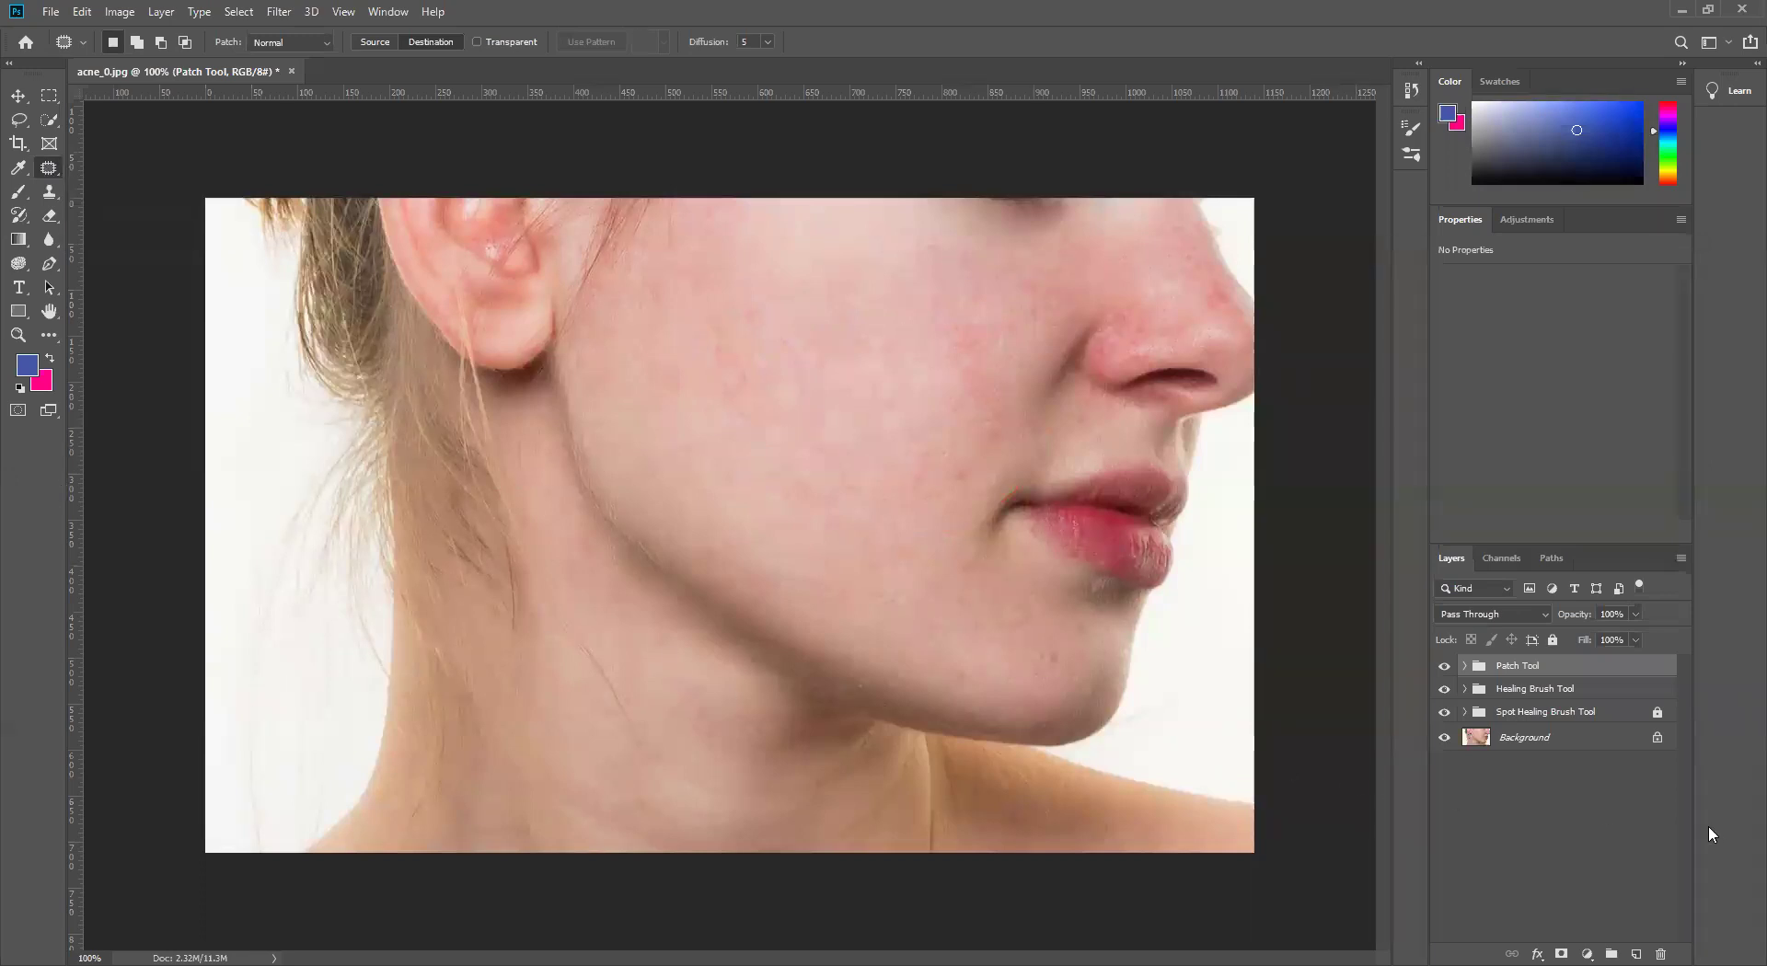
Step: Duplicate the Background layer and hide the Patch Tool, Healing Brush Tool and Spot Healing Brush Tool groups
left_click(1583, 742)
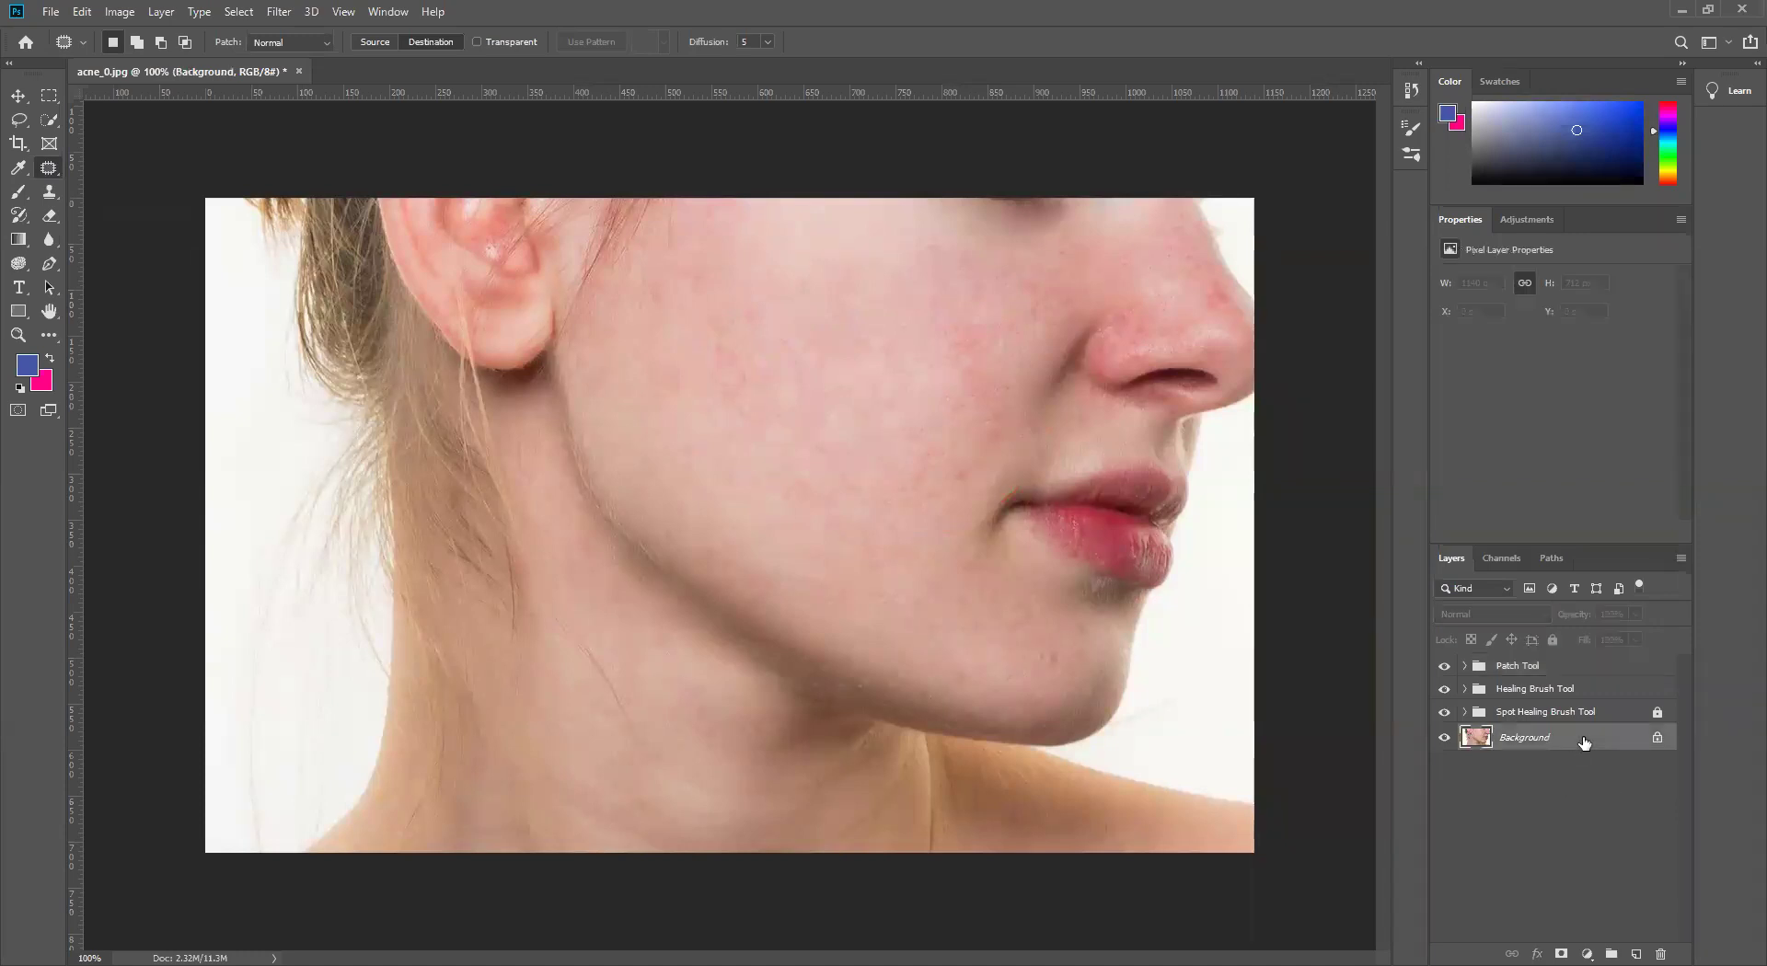
key("ctrl+j")
left_click_drag(1444, 713, 1447, 665)
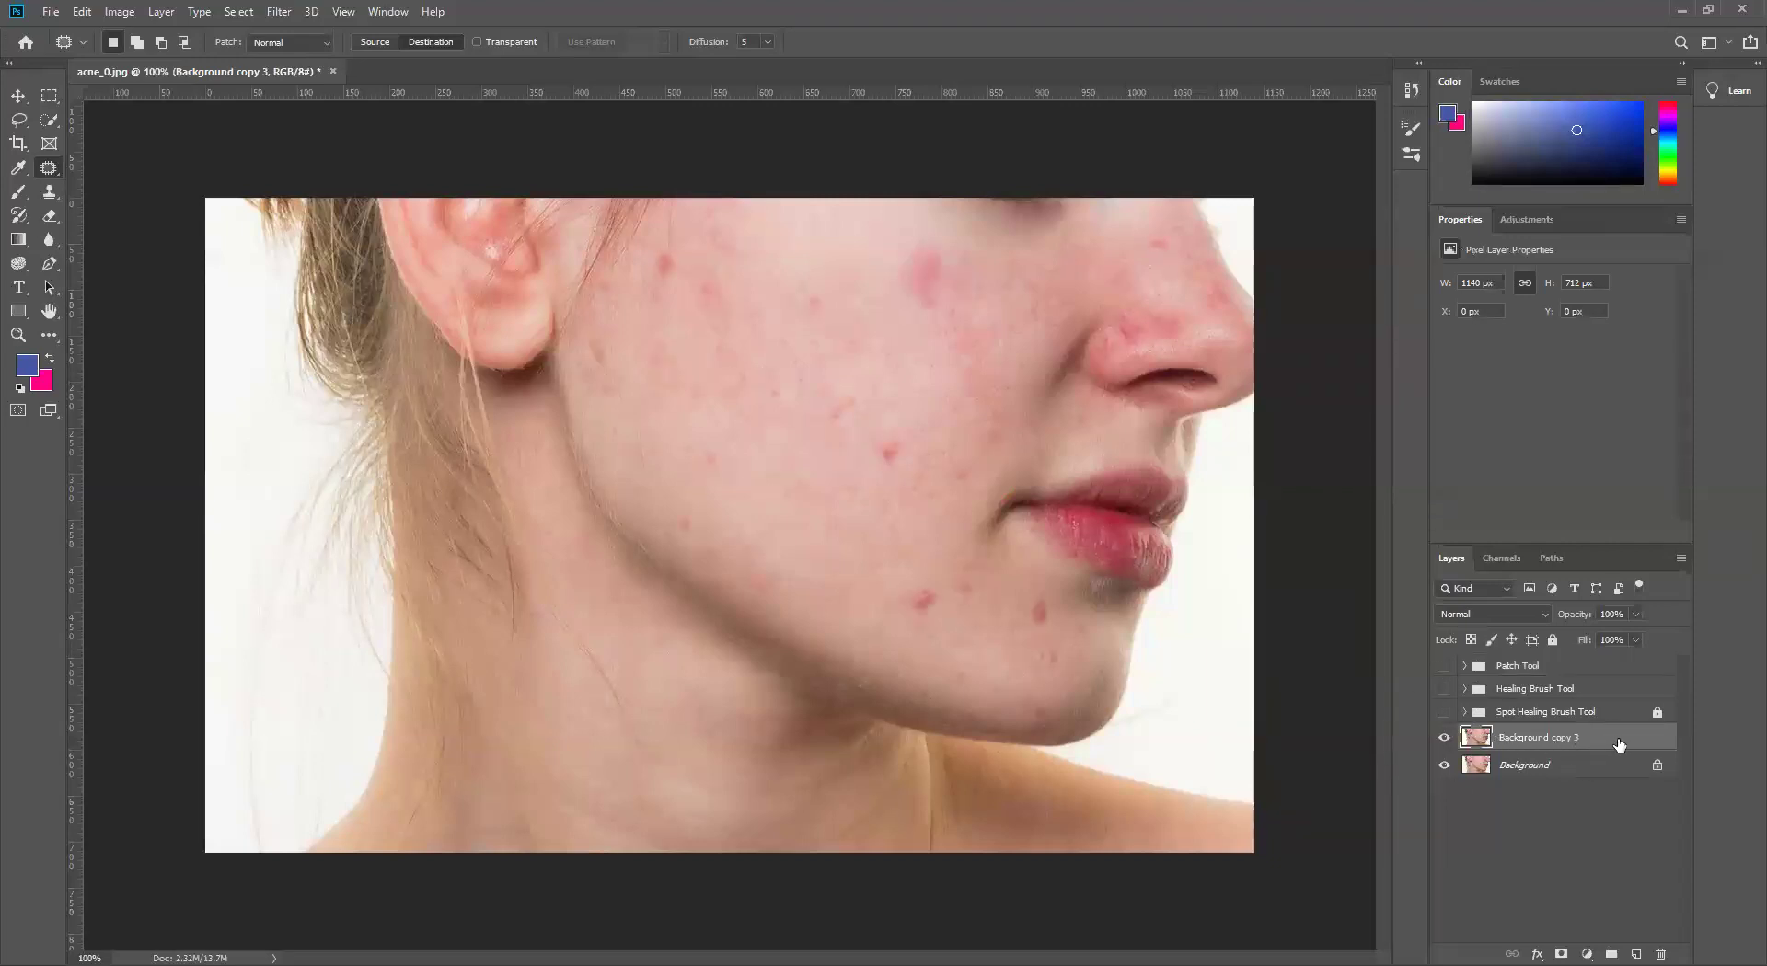
Step: Copy the red mid-cheek blemish slightly higher on the cheek using the Content-Aware Move Tool in Extend mode
right_click(52, 170)
left_click(152, 229)
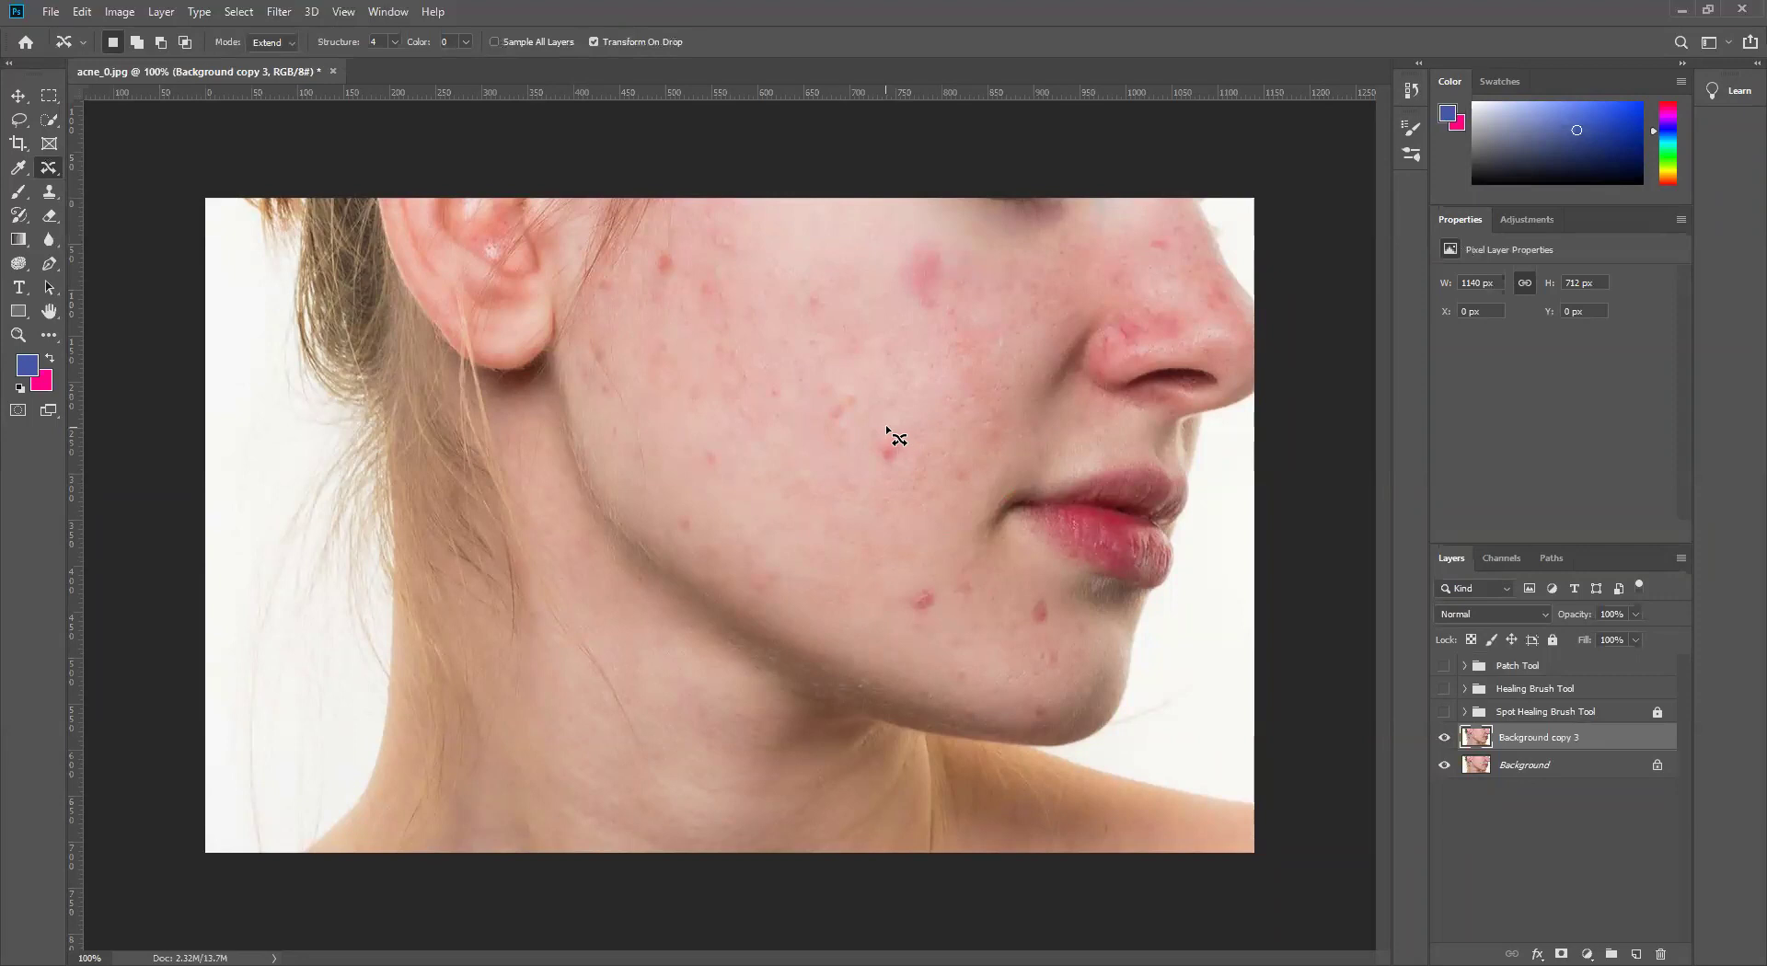
left_click_drag(873, 470, 888, 426)
left_click_drag(894, 448, 912, 369)
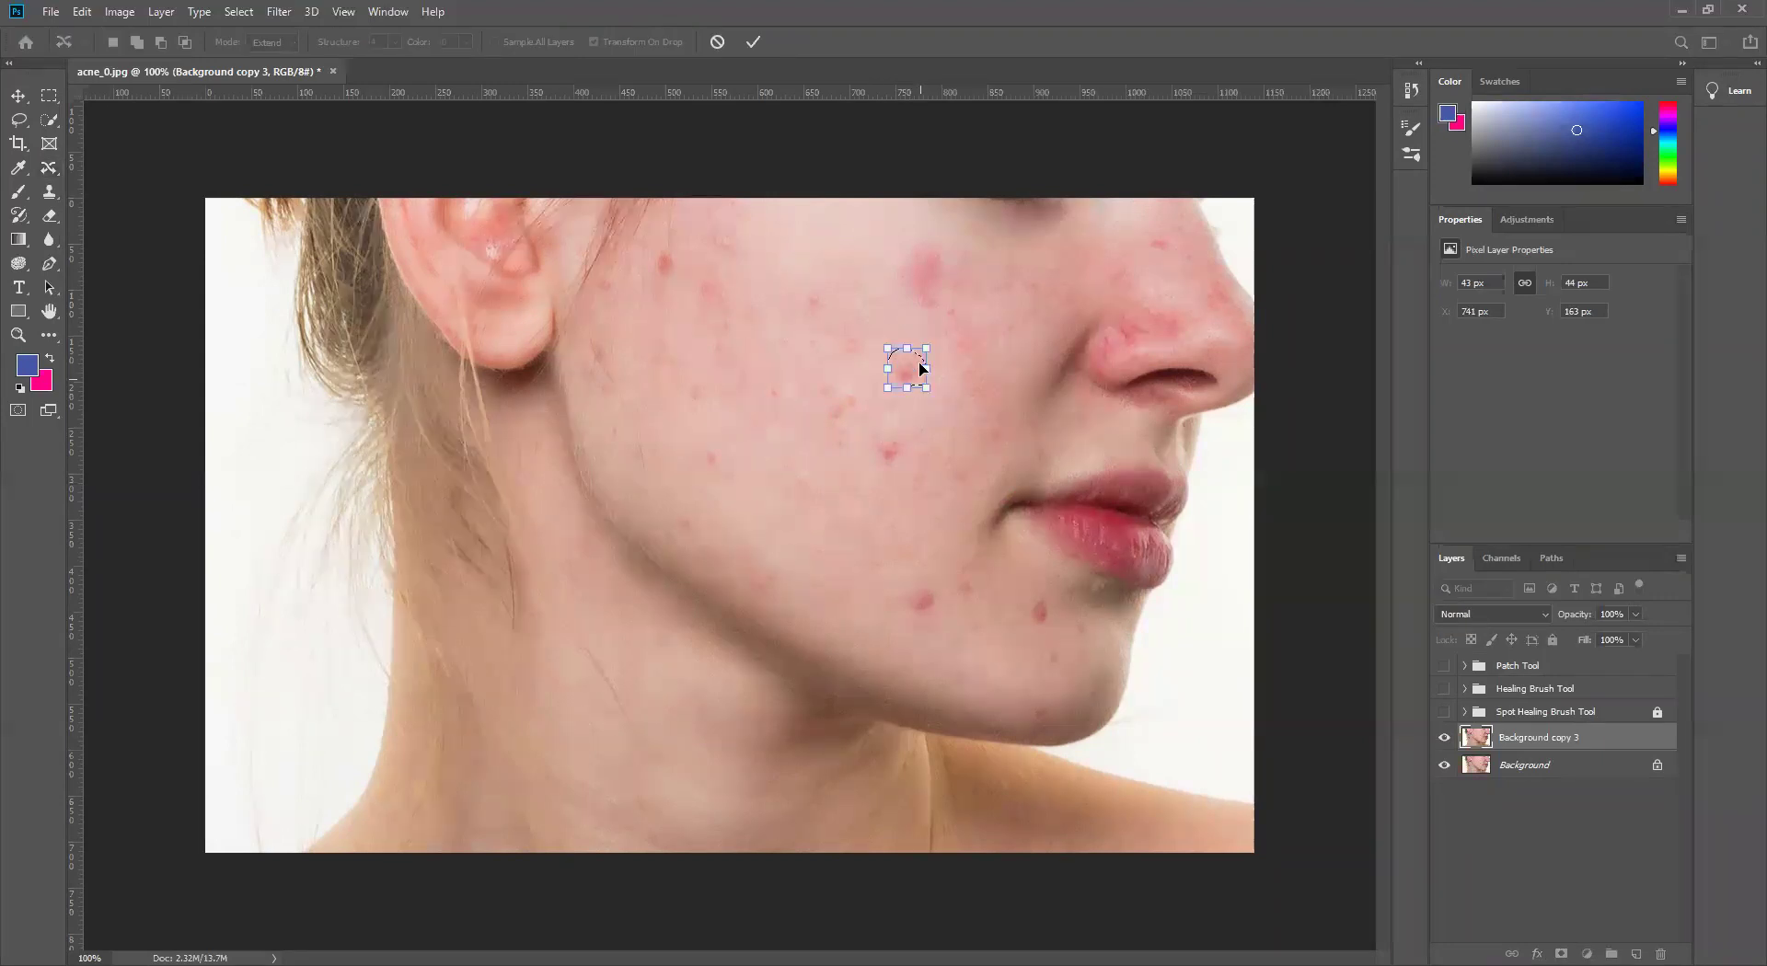
left_click(751, 41)
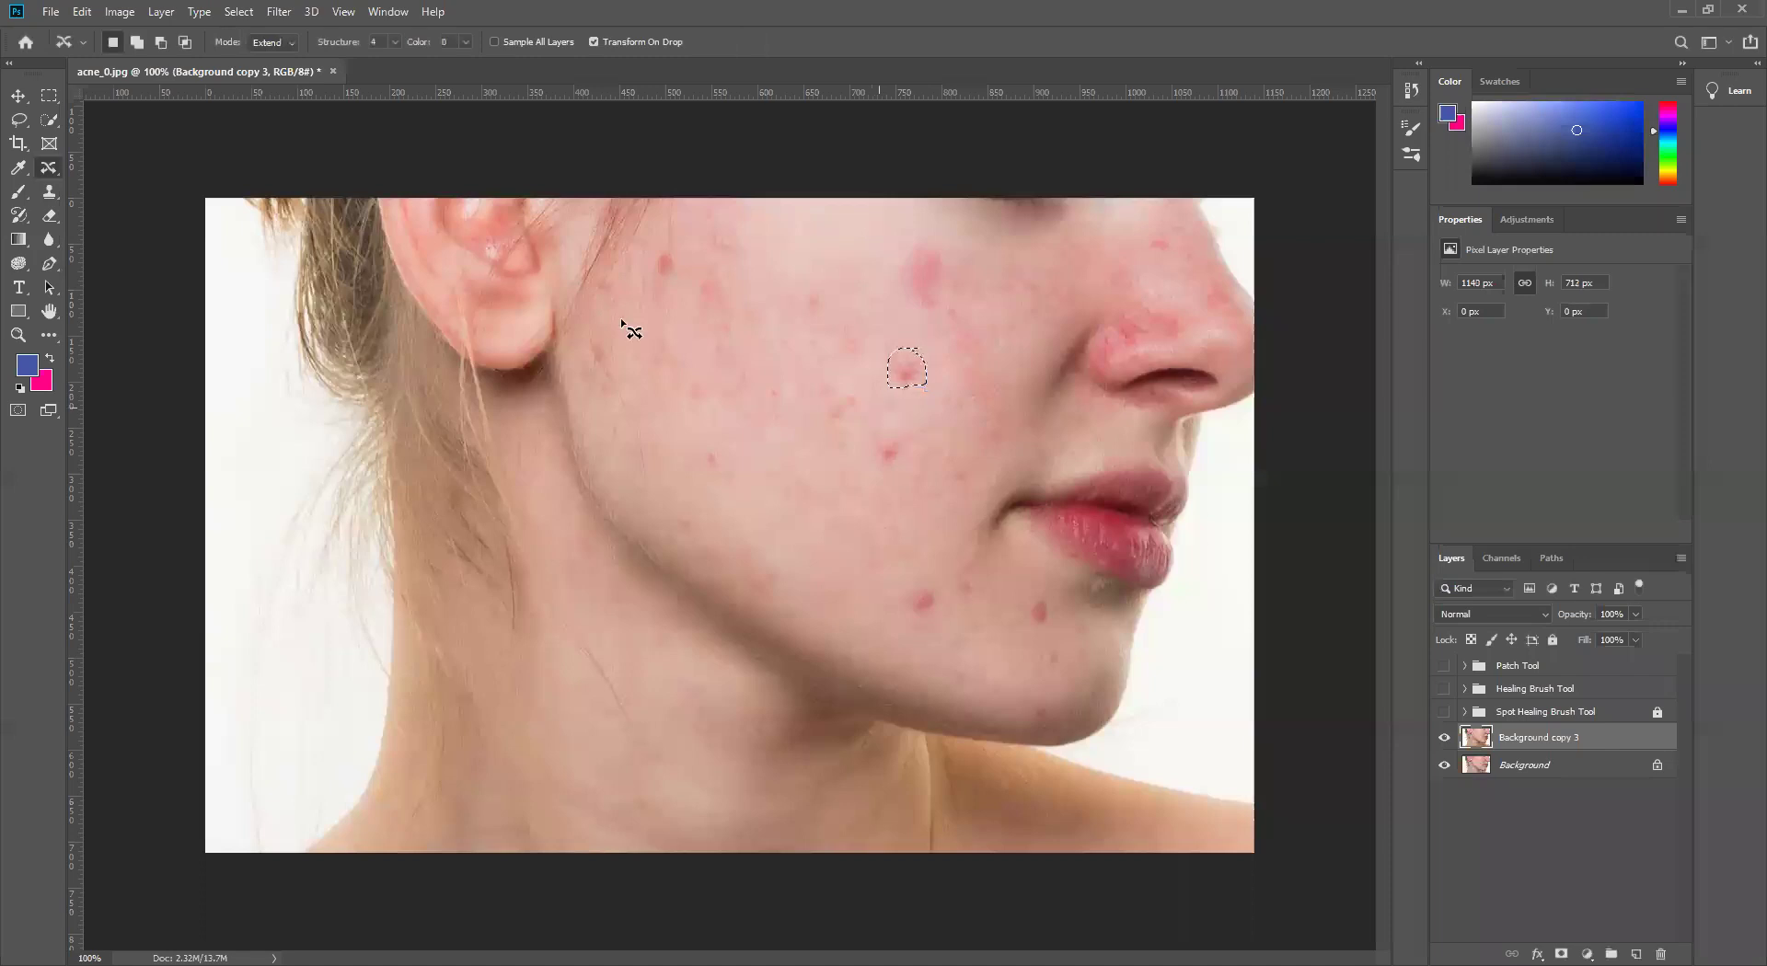
Step: Switch the Content-Aware Move mode to Move and shift the original mid-cheek blemish across toward the ear
left_click(284, 43)
left_click(267, 58)
mouse_move(869, 429)
left_mouse_down()
mouse_move(899, 433)
mouse_move(903, 459)
mouse_move(865, 440)
mouse_move(869, 463)
mouse_move(828, 476)
mouse_move(781, 457)
left_mouse_up()
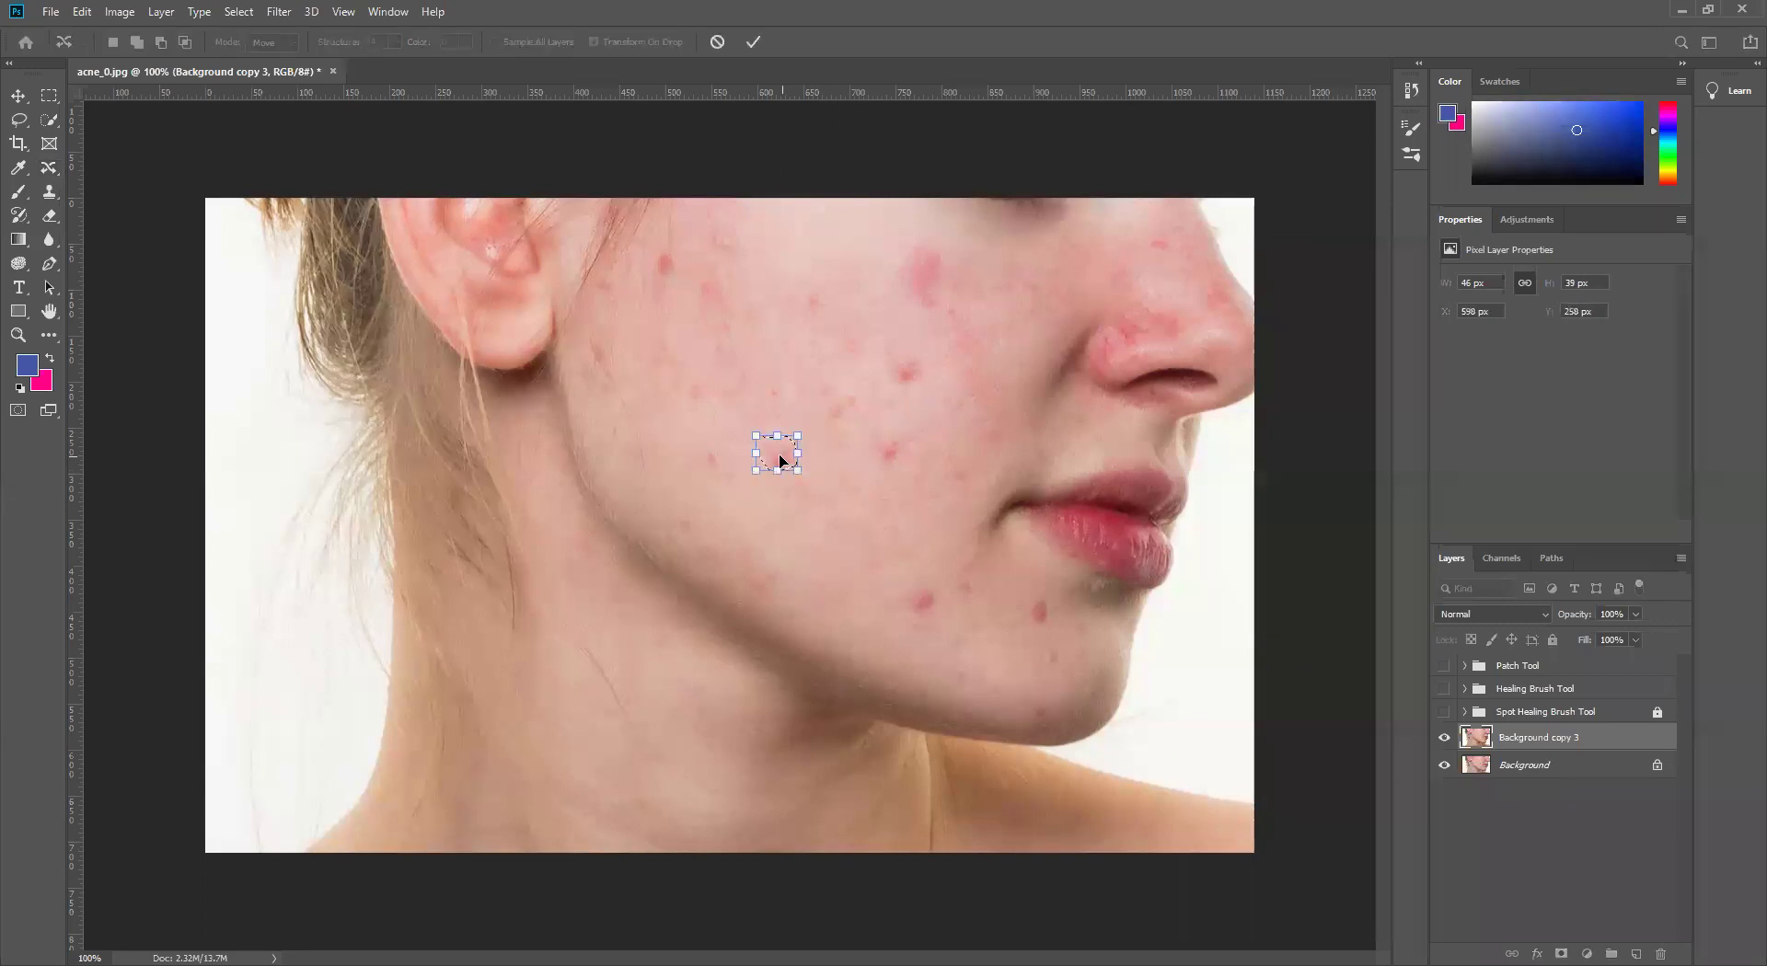
left_click(753, 41)
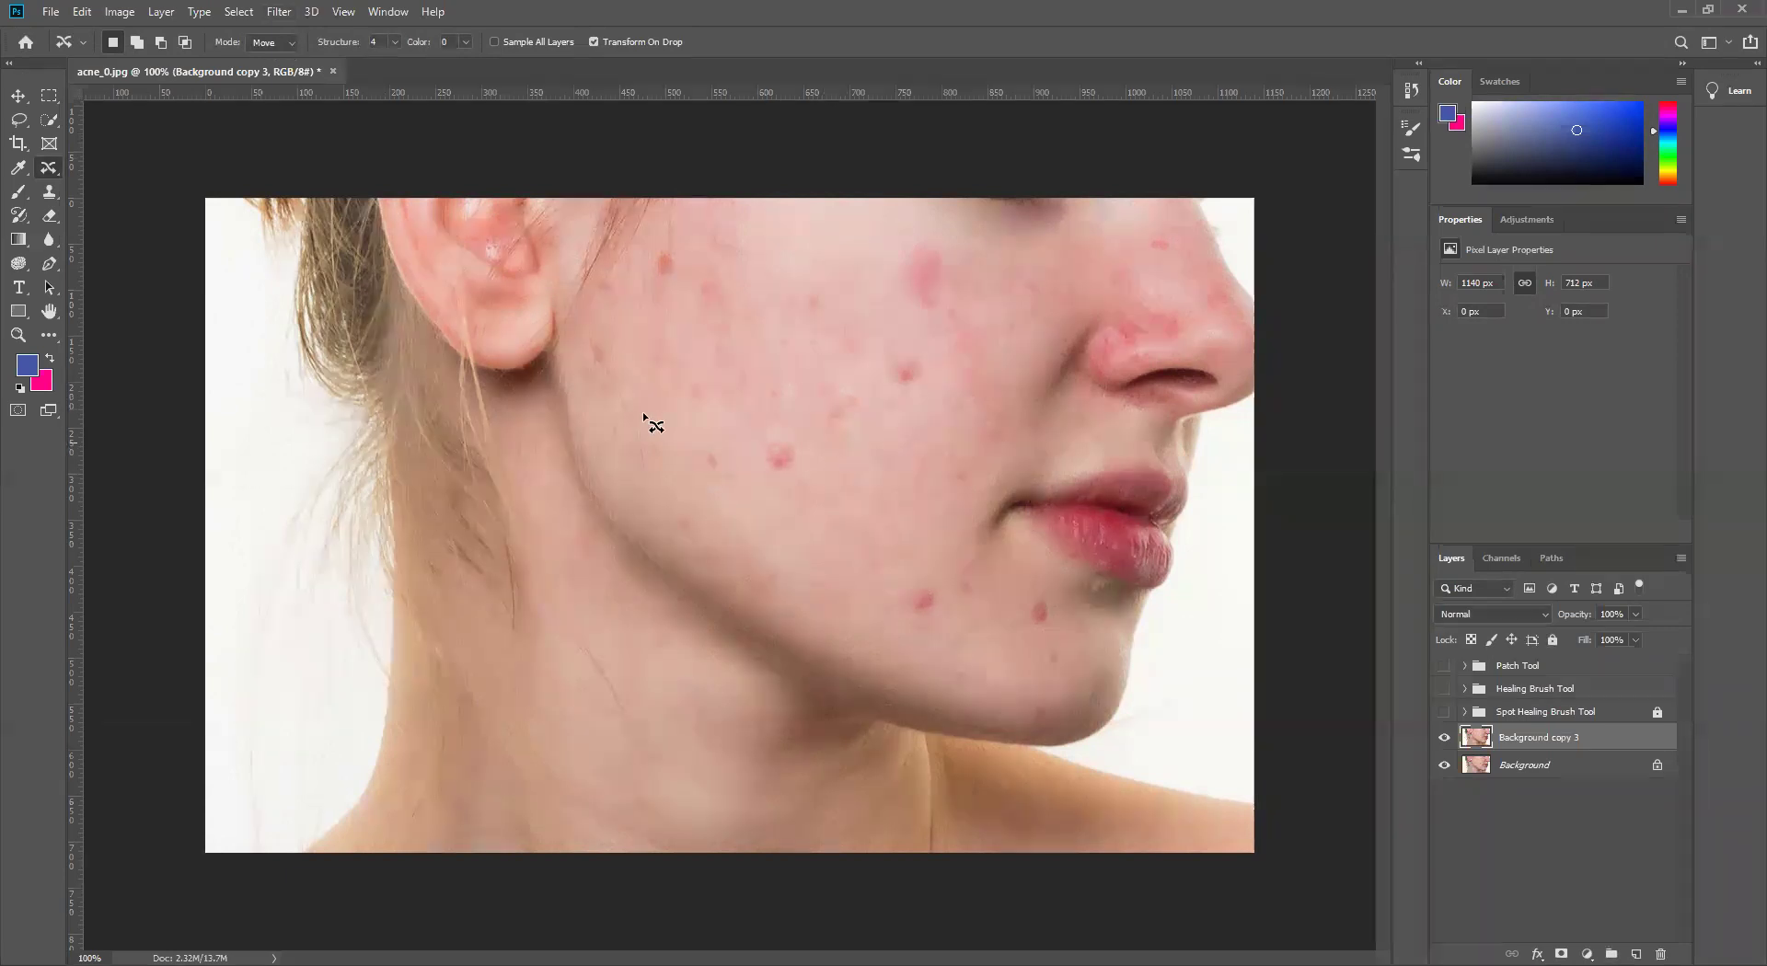
Step: Set the Content-Aware Move mode to Extend and copy the cheek blemish to two places on the lower cheek
left_click(263, 42)
mouse_move(904, 349)
left_mouse_down()
mouse_move(922, 390)
mouse_move(883, 381)
mouse_move(881, 362)
mouse_move(898, 357)
mouse_move(913, 417)
mouse_move(876, 482)
left_mouse_up()
left_click(752, 44)
mouse_move(884, 369)
left_mouse_down()
mouse_move(903, 346)
mouse_move(833, 524)
left_mouse_up()
left_click(753, 43)
left_click(51, 11)
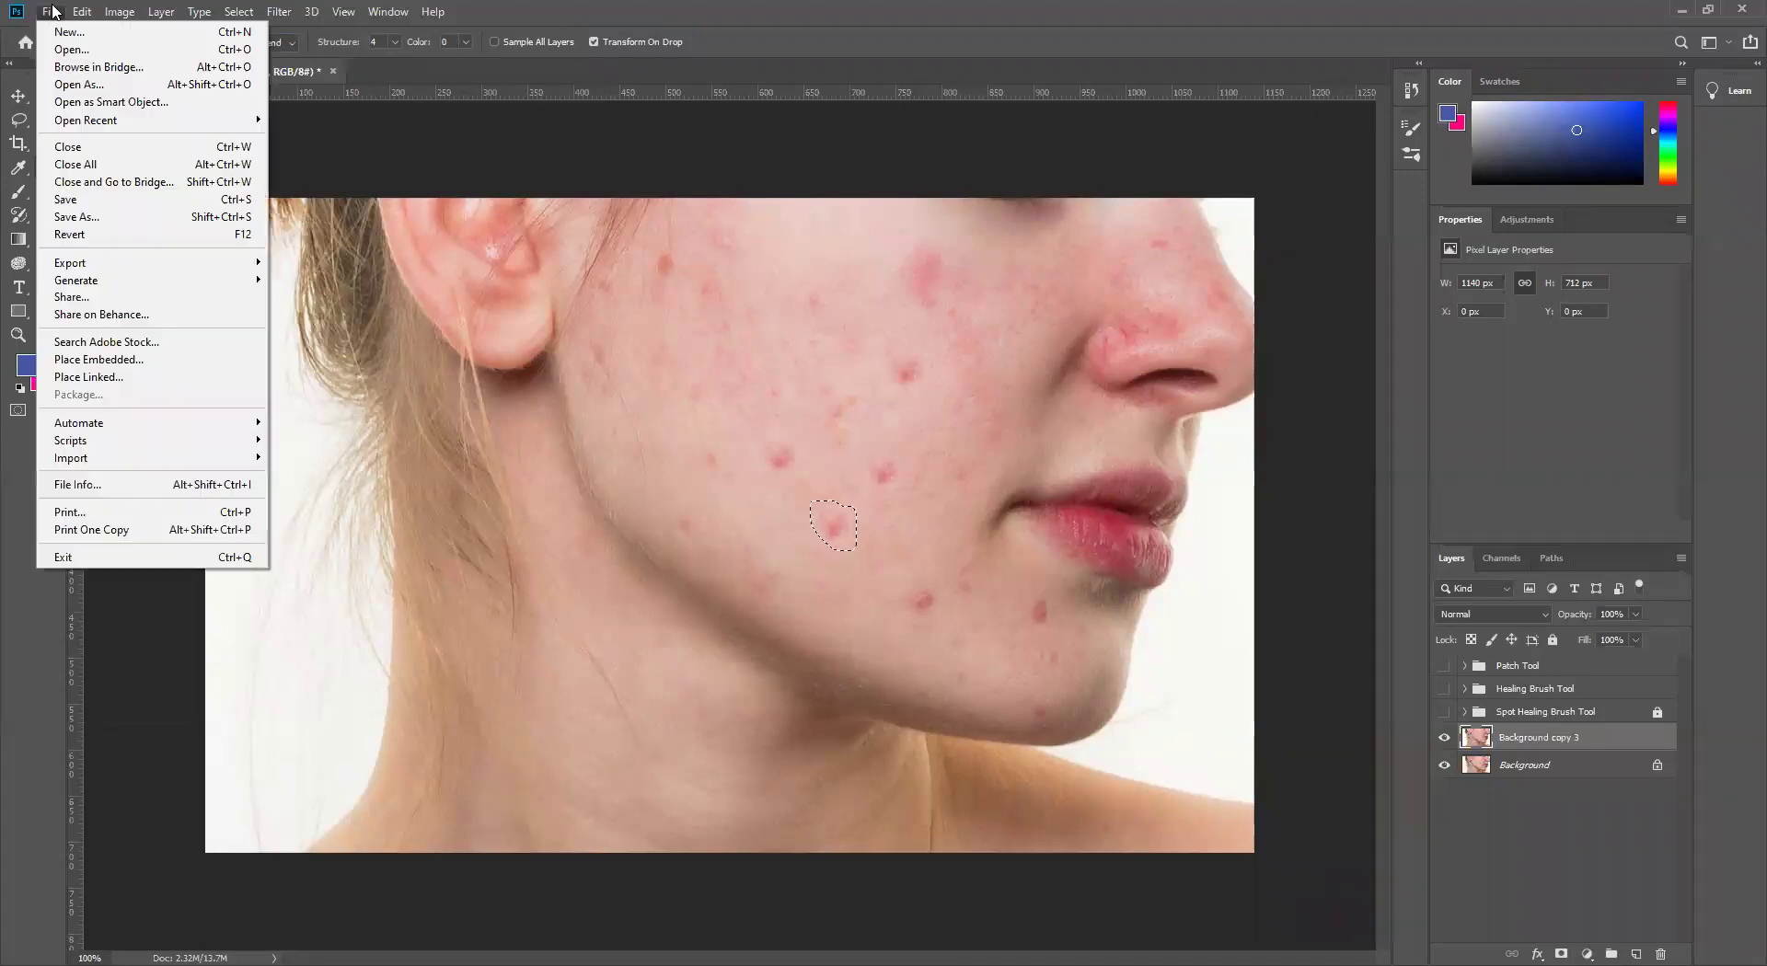
left_click(109, 85)
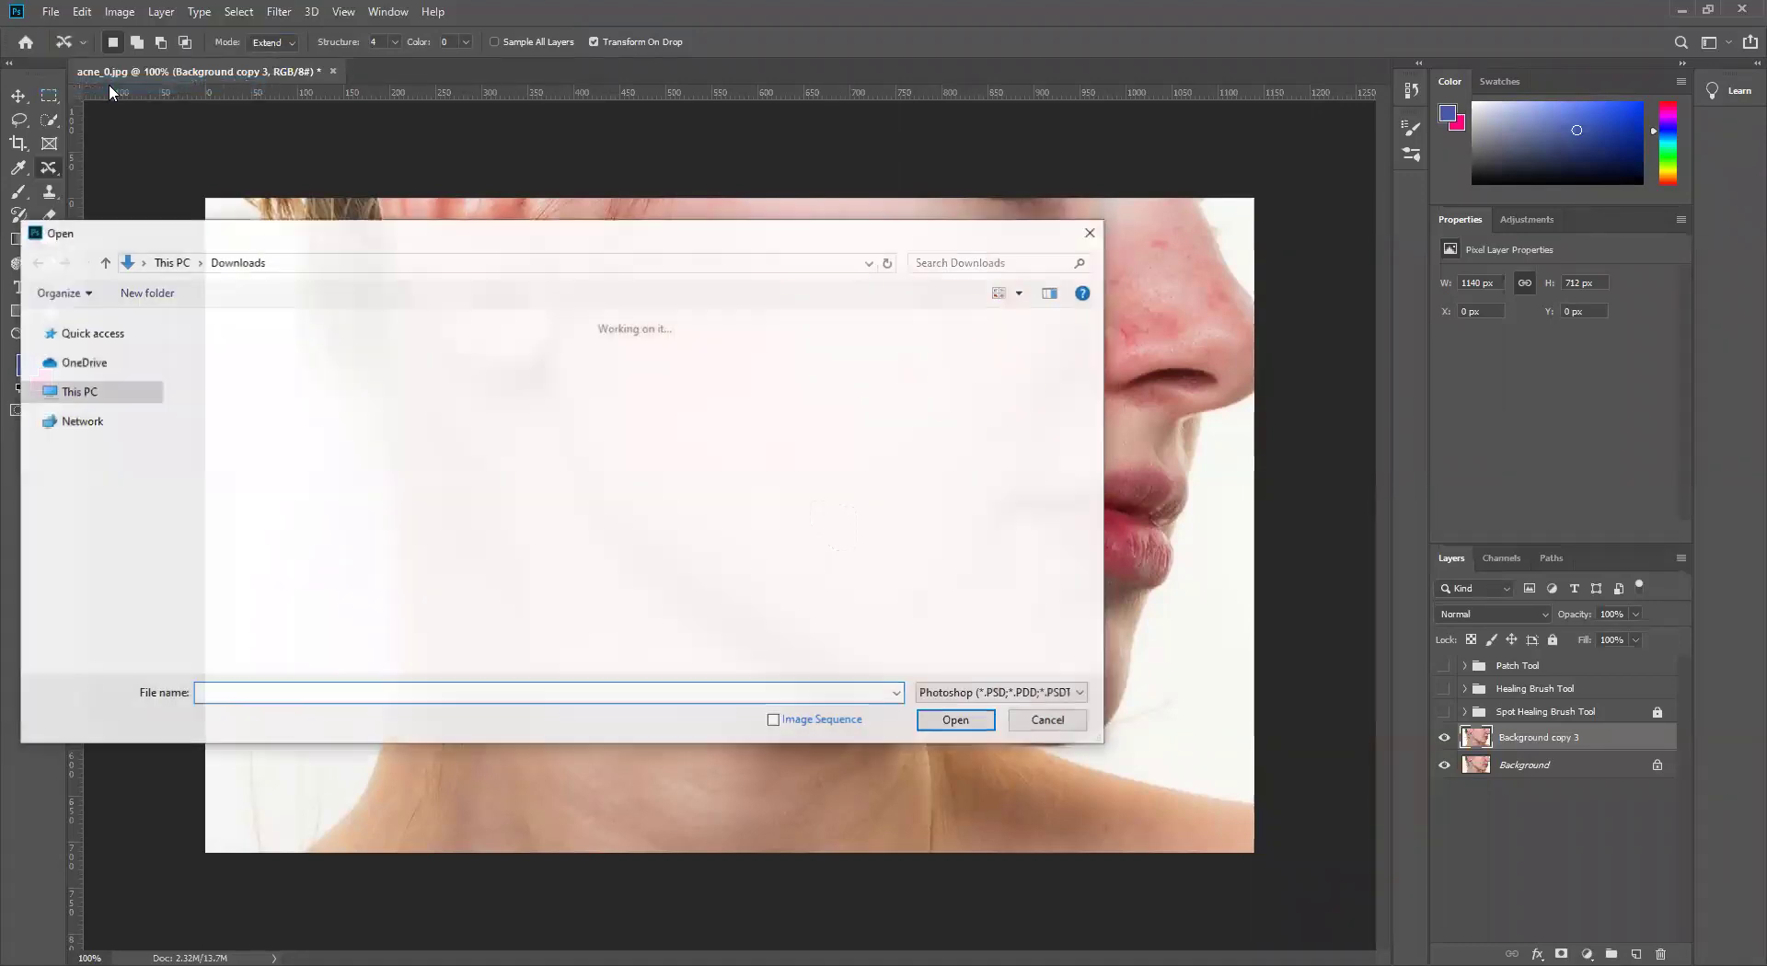
left_click(1091, 235)
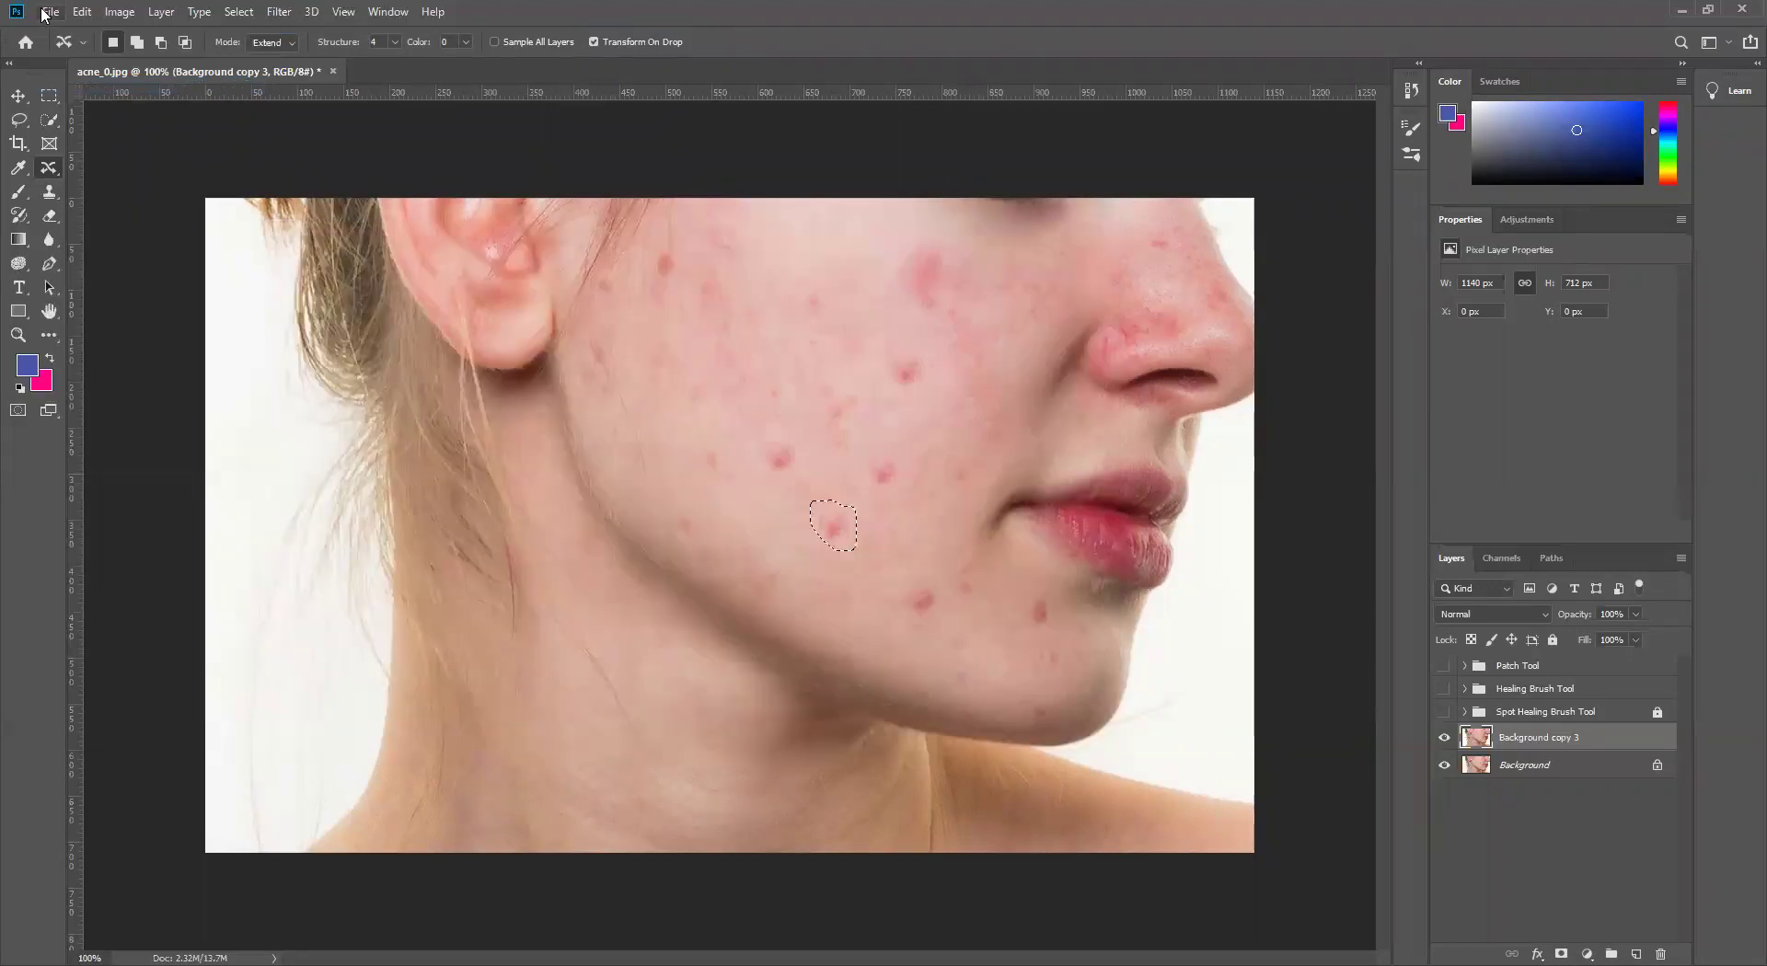
Step: Open the twelve-birds image birds-set-twelve-isolated-images-colourful-birds-with-different-species-blank_1284-29372.jpg from the Desktop folder and duplicate its Background layer
left_click(50, 11)
left_click(85, 50)
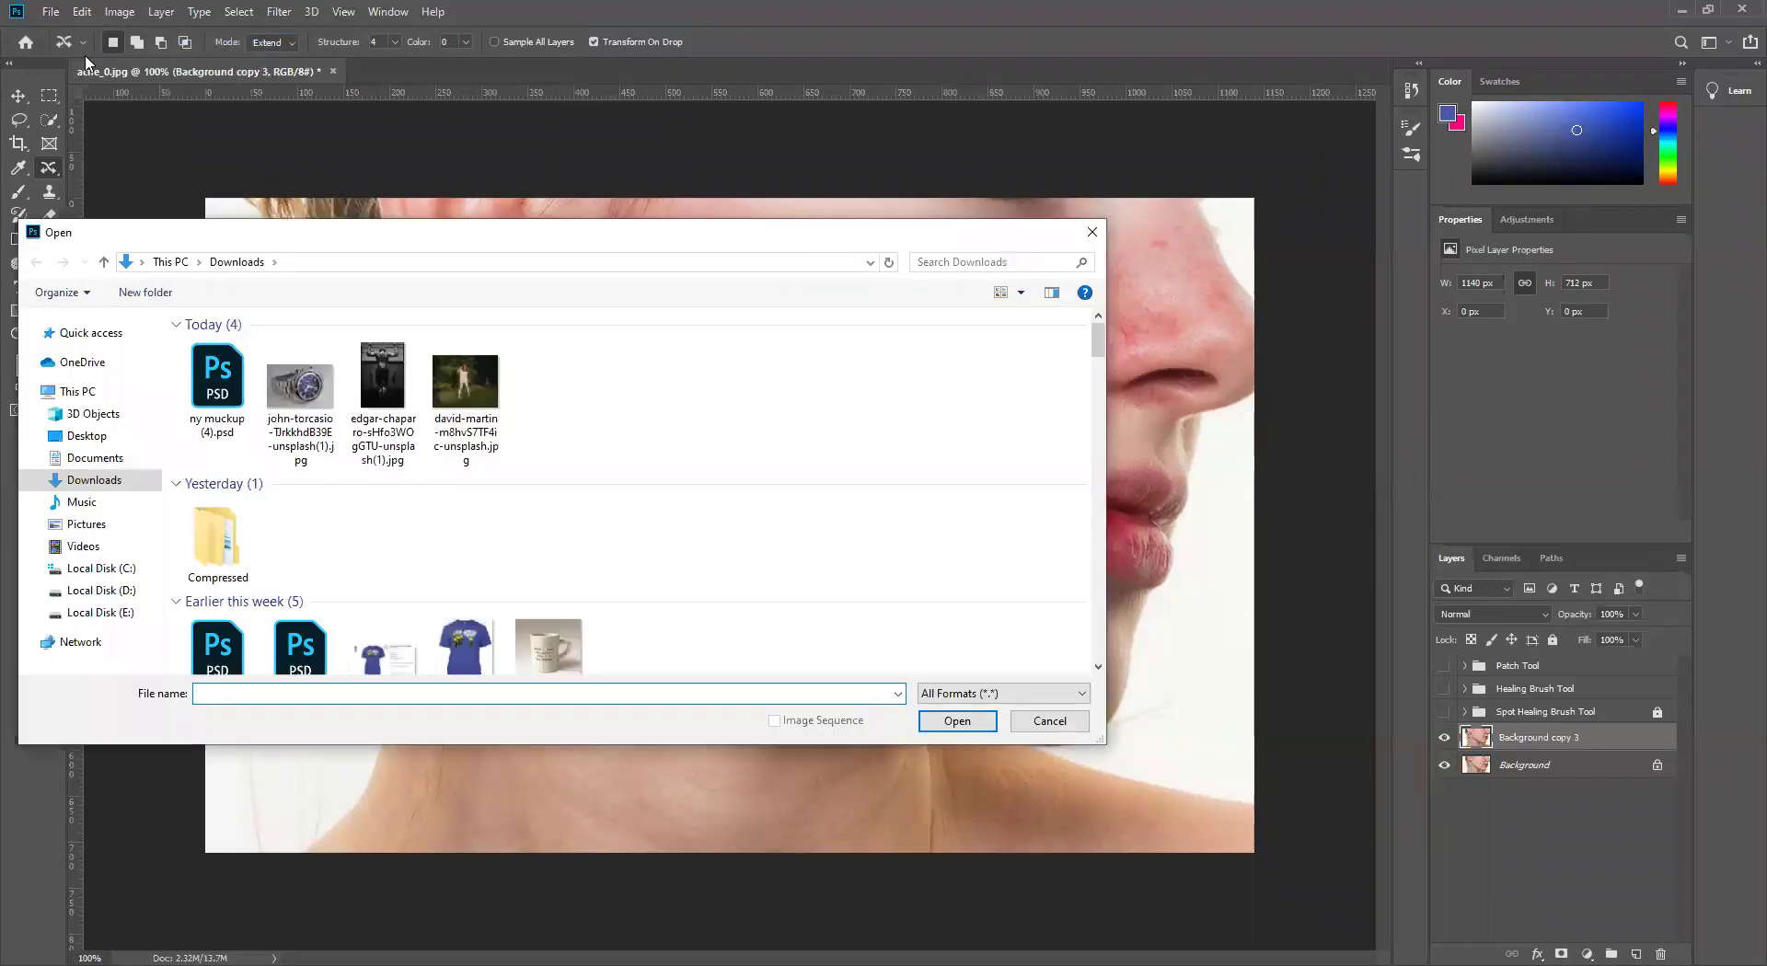
scroll(478, 465, "down", 4)
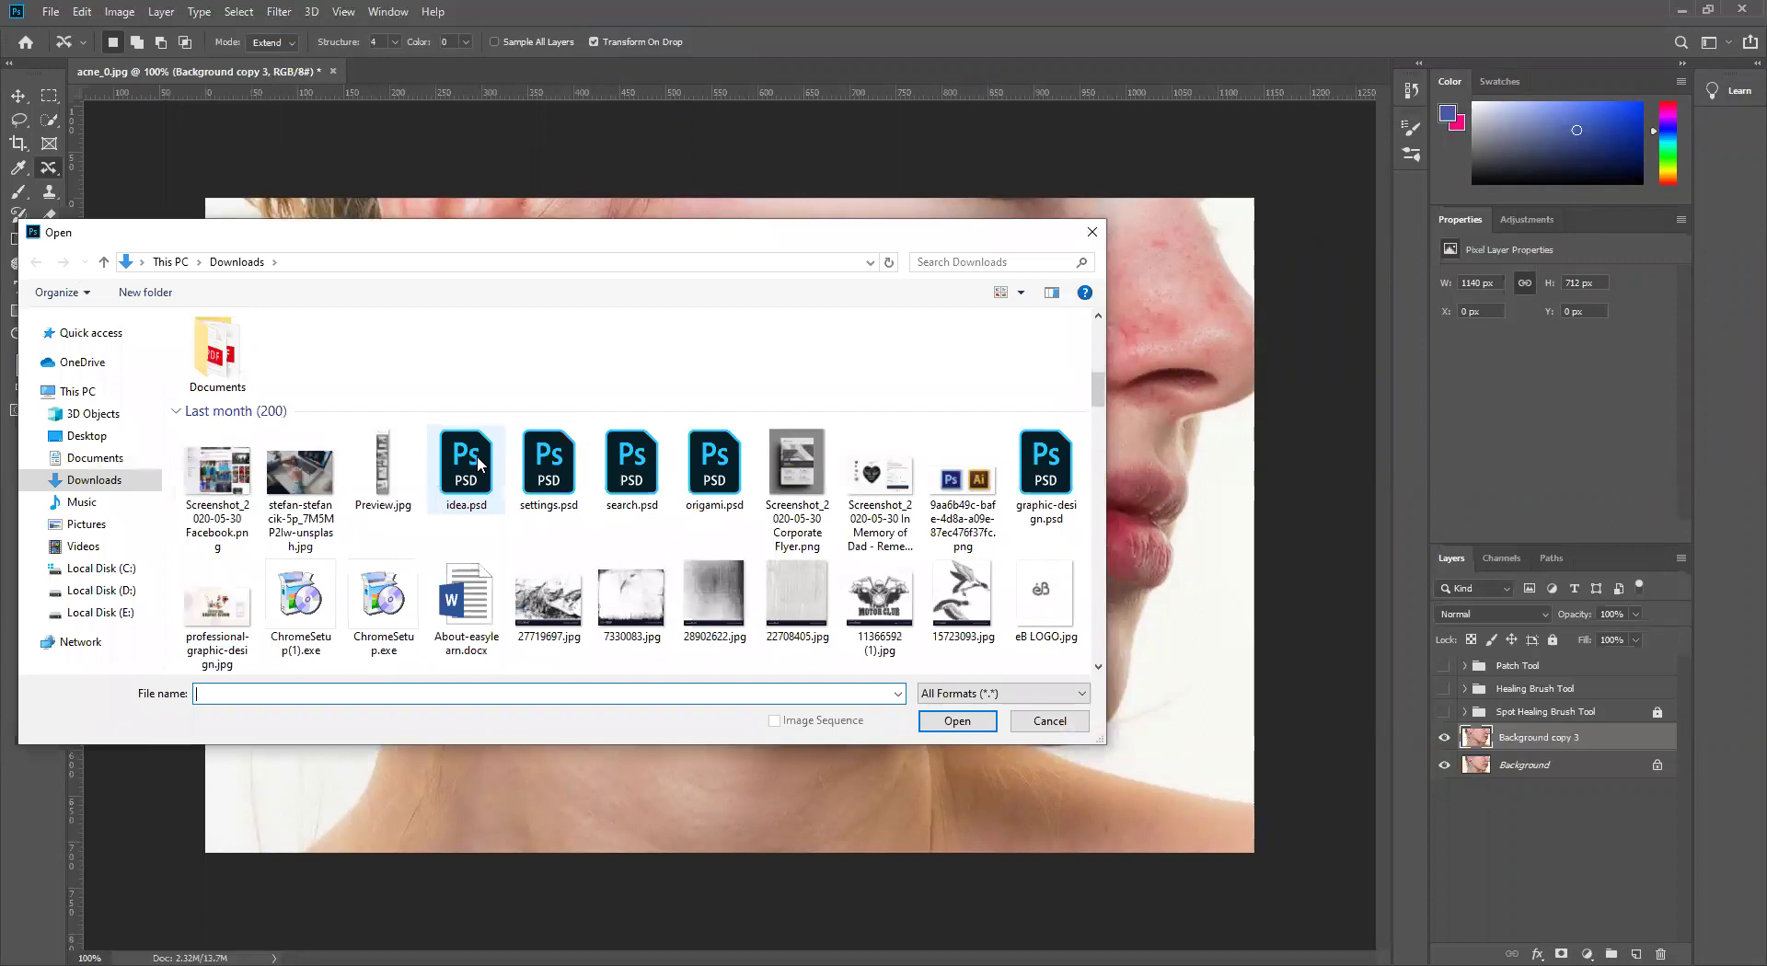
scroll(479, 465, "up", 8)
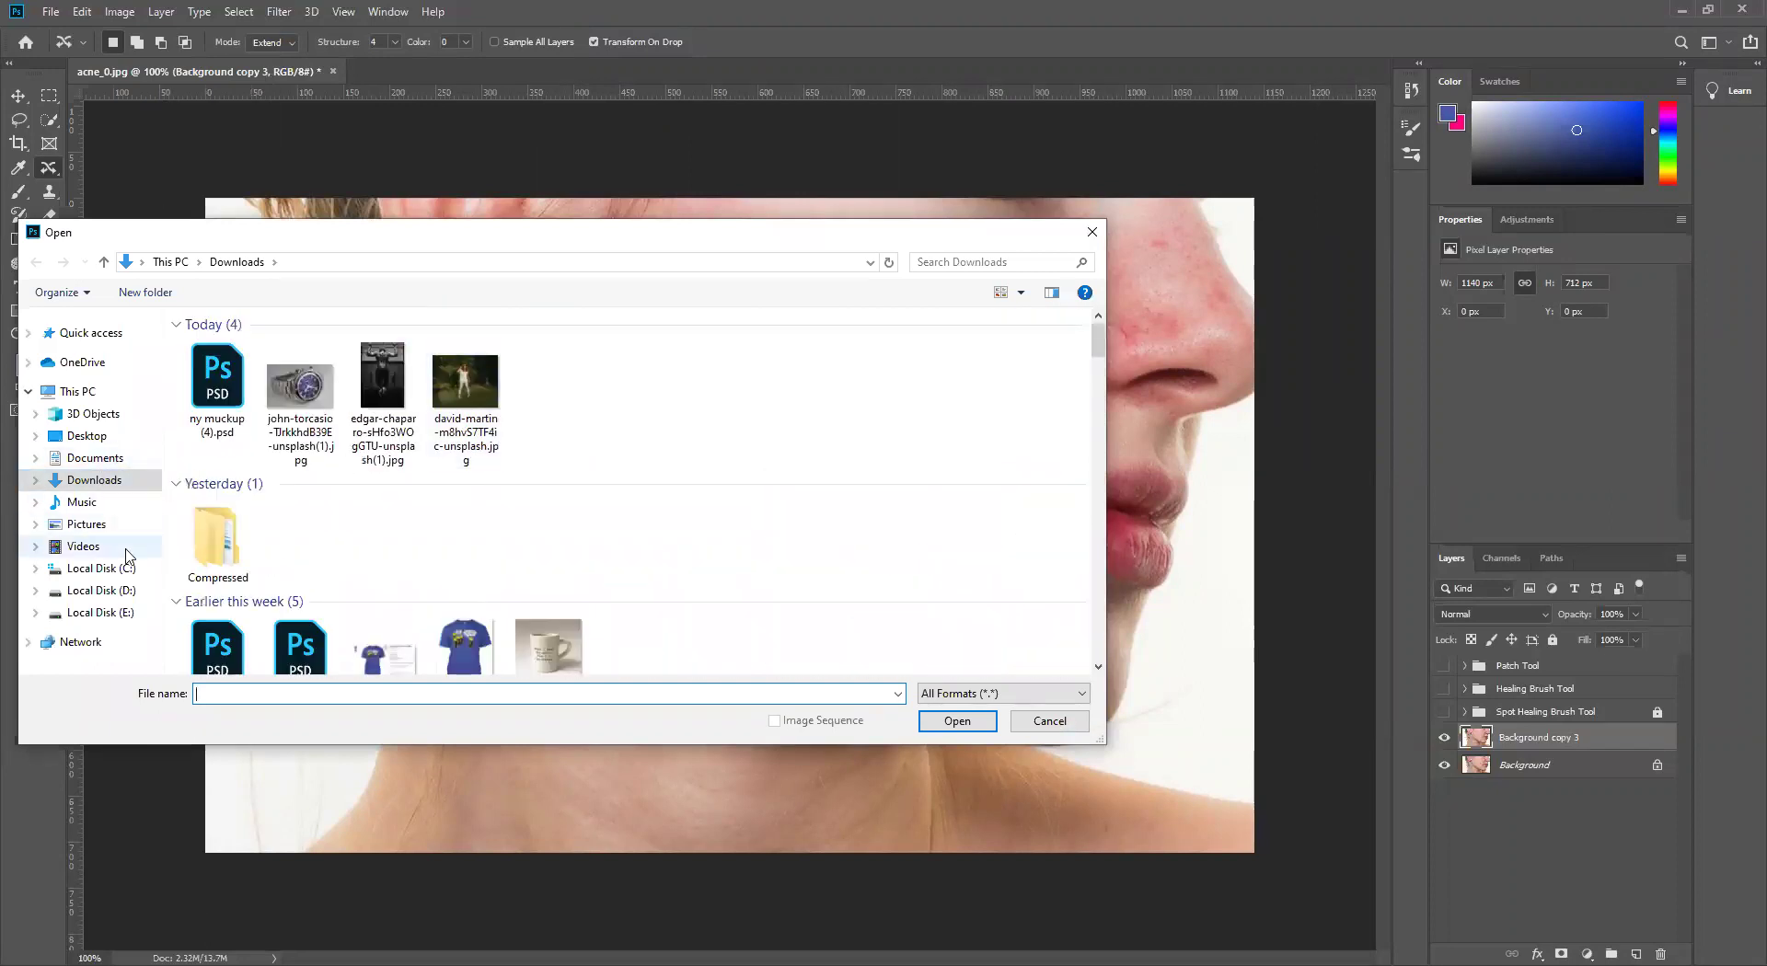
left_click(91, 444)
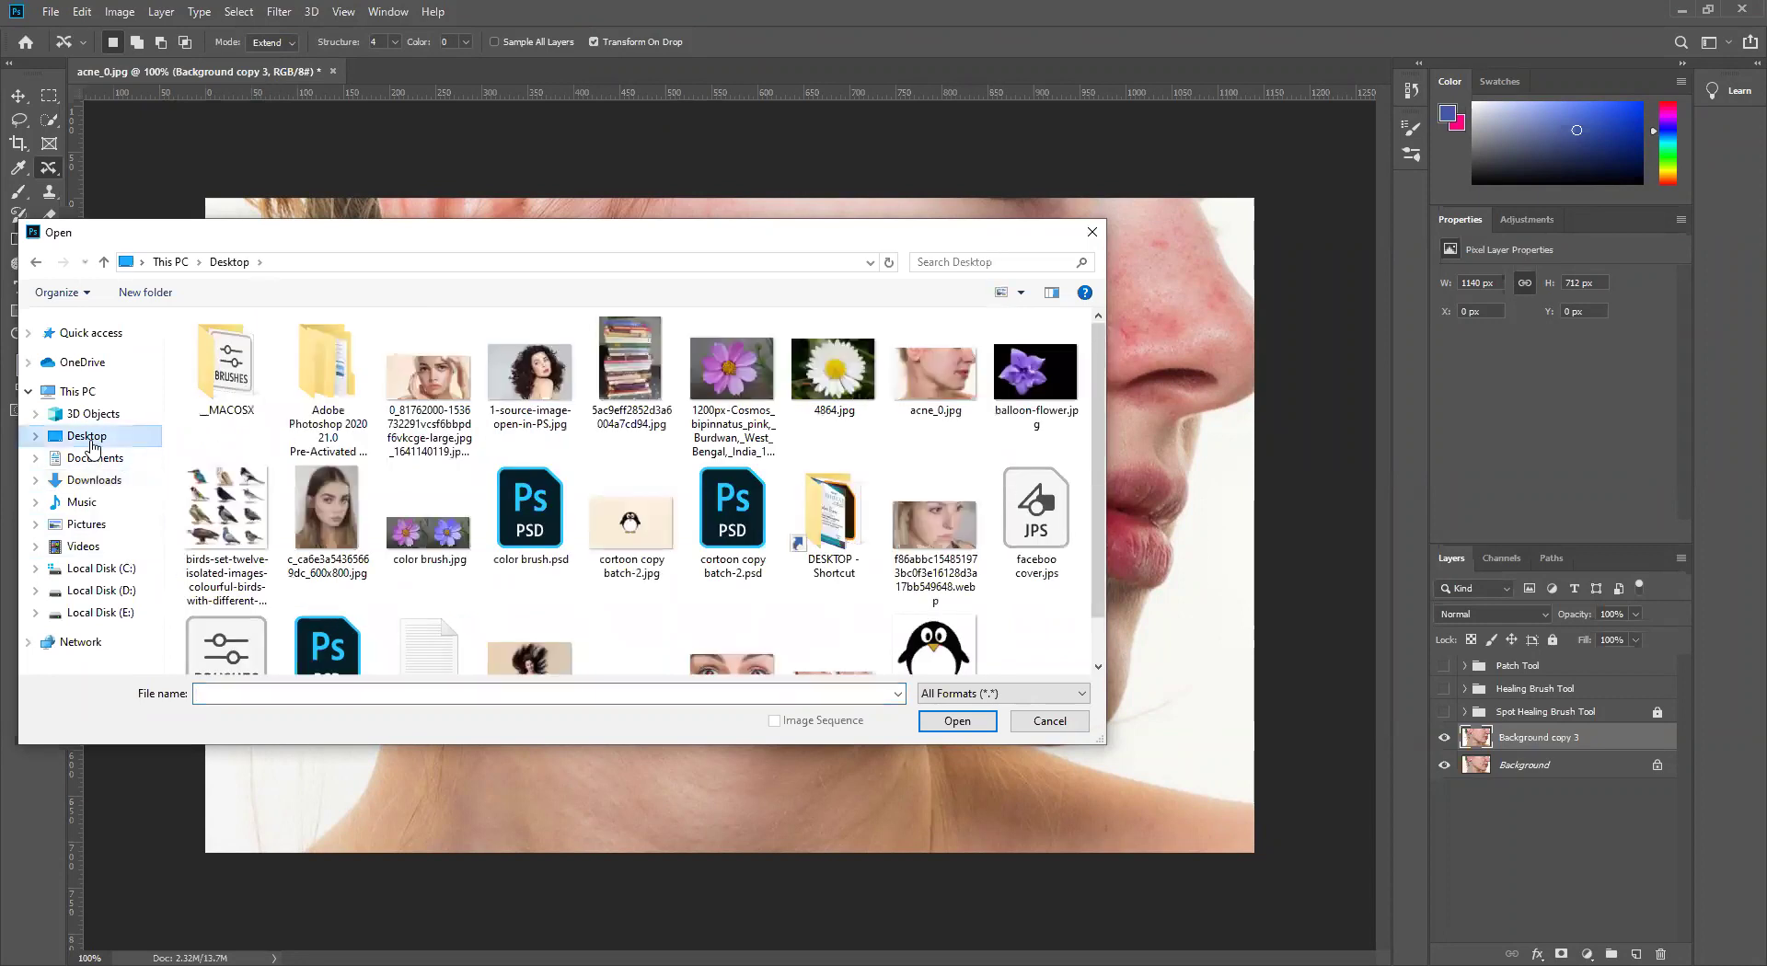
left_click(232, 496)
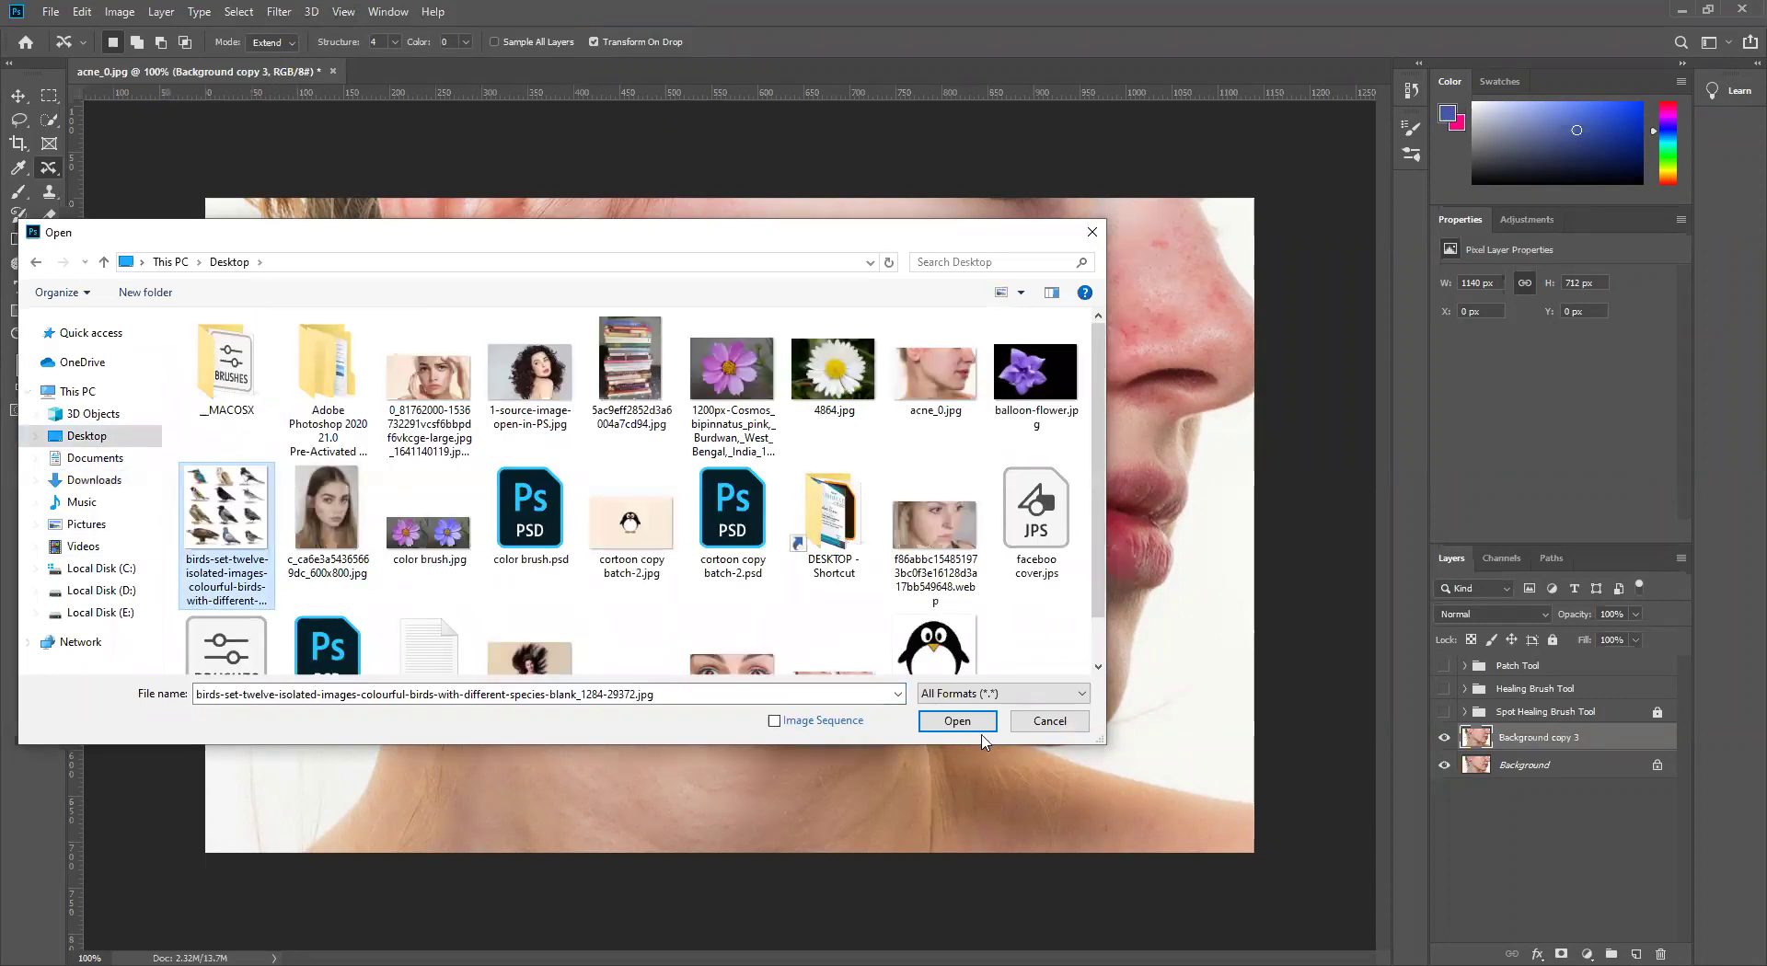
left_click(957, 722)
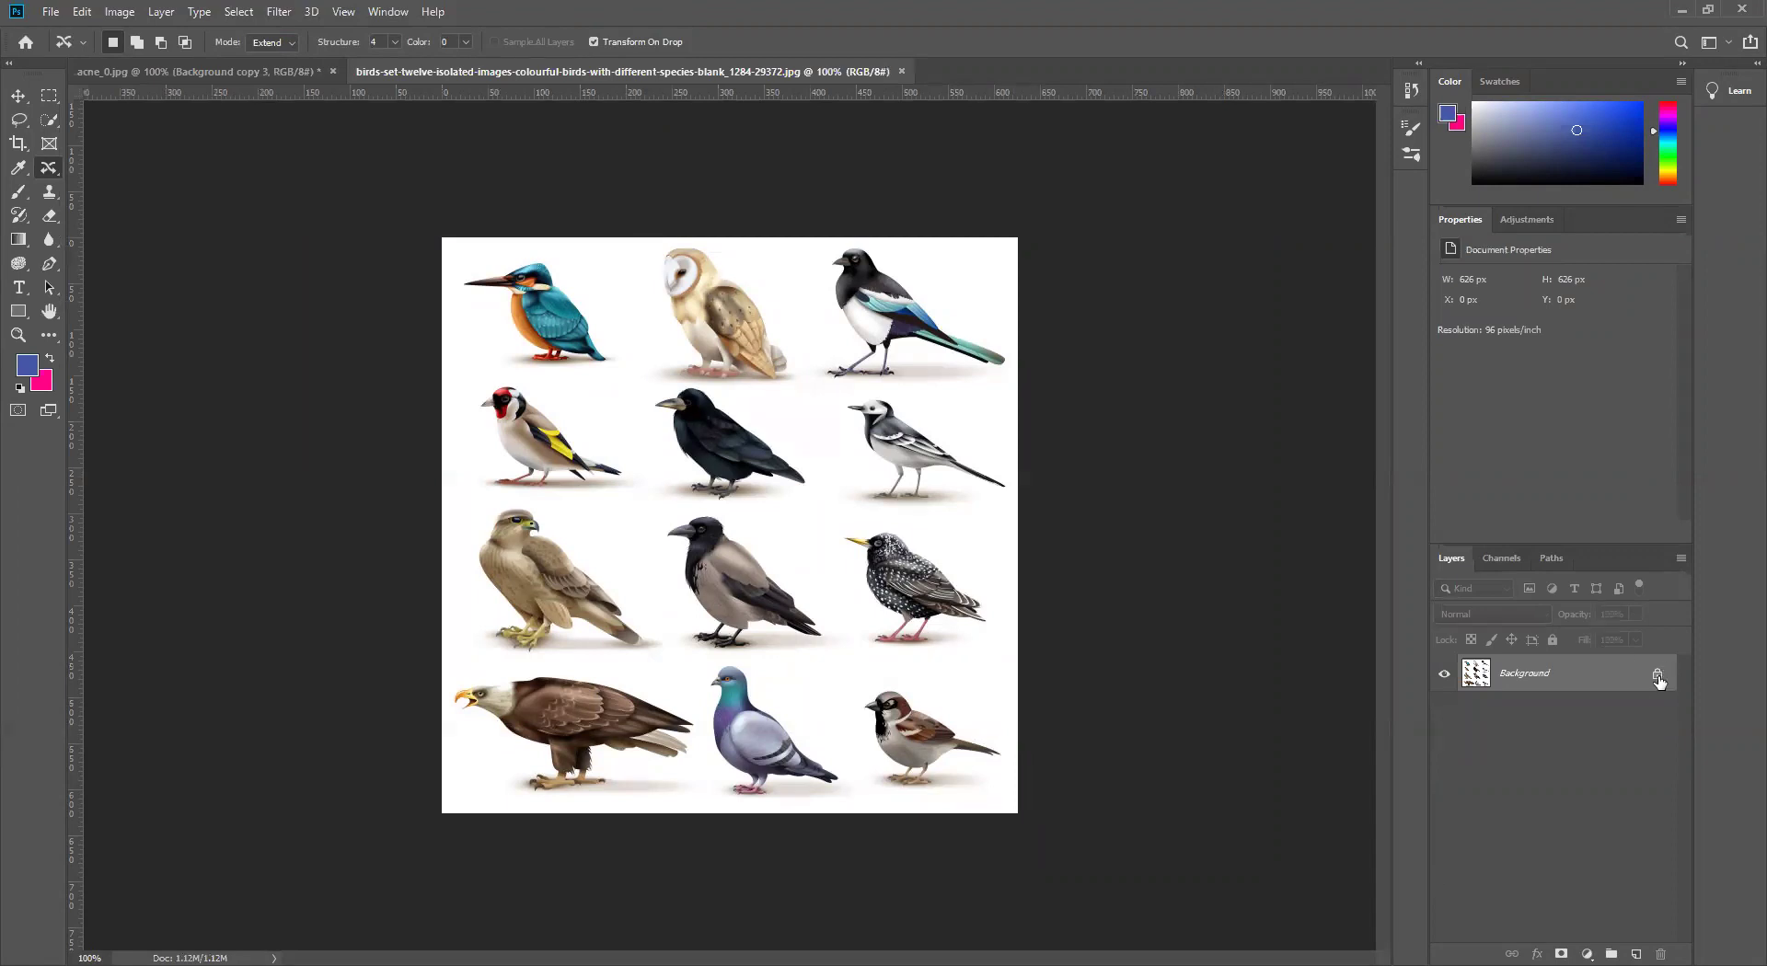
key("ctrl+j")
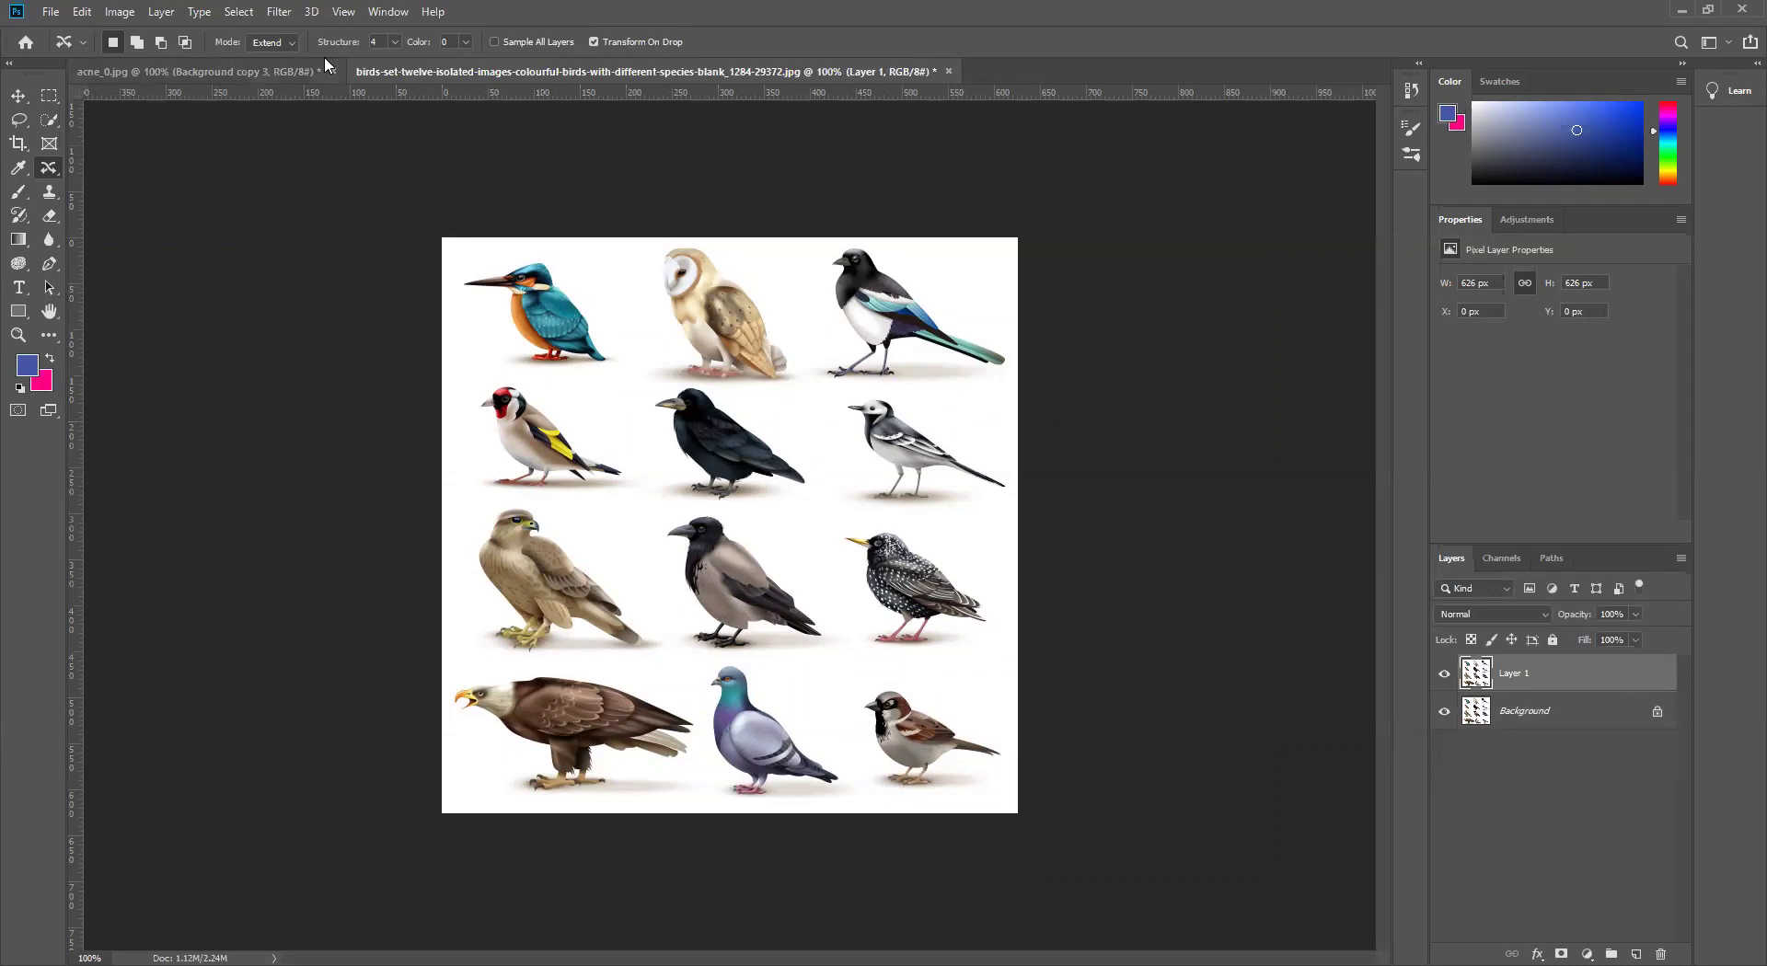
Step: Set the Content-Aware Move mode to Move and relocate the kingfisher between the falcon and the grey-bodied crow, then deselect
left_click(274, 43)
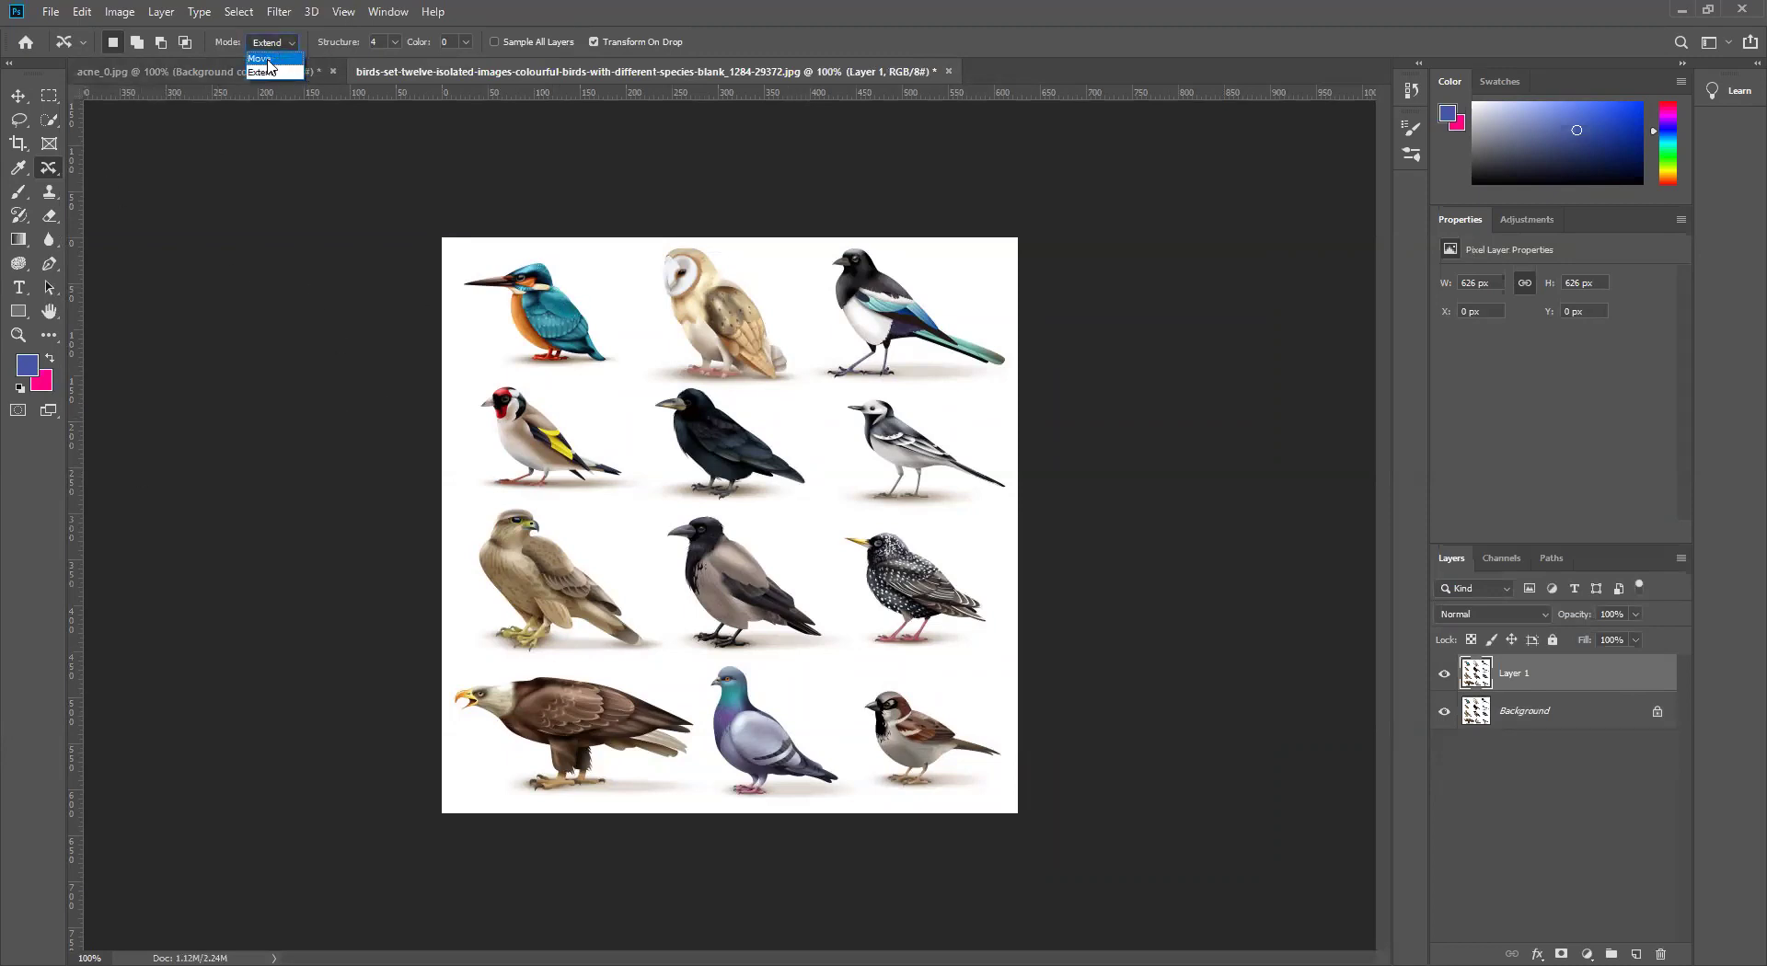
left_click(261, 59)
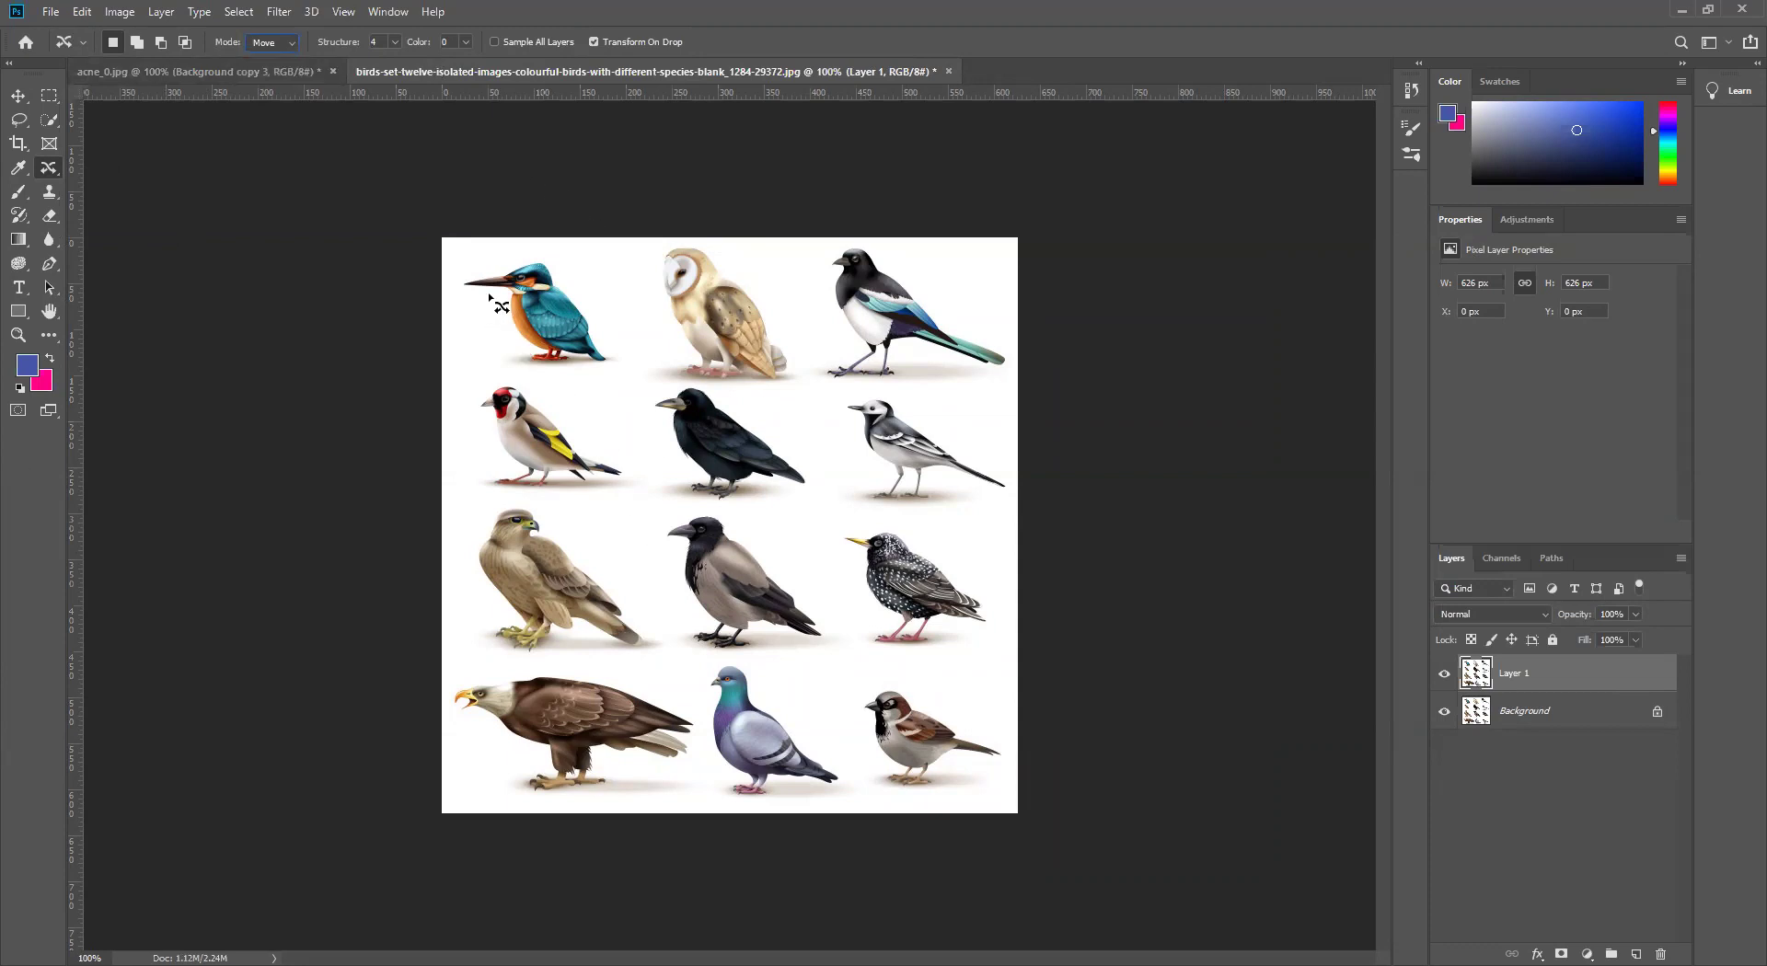
mouse_move(472, 293)
left_mouse_down()
mouse_move(469, 268)
mouse_move(537, 256)
mouse_move(596, 299)
mouse_move(613, 349)
left_mouse_up()
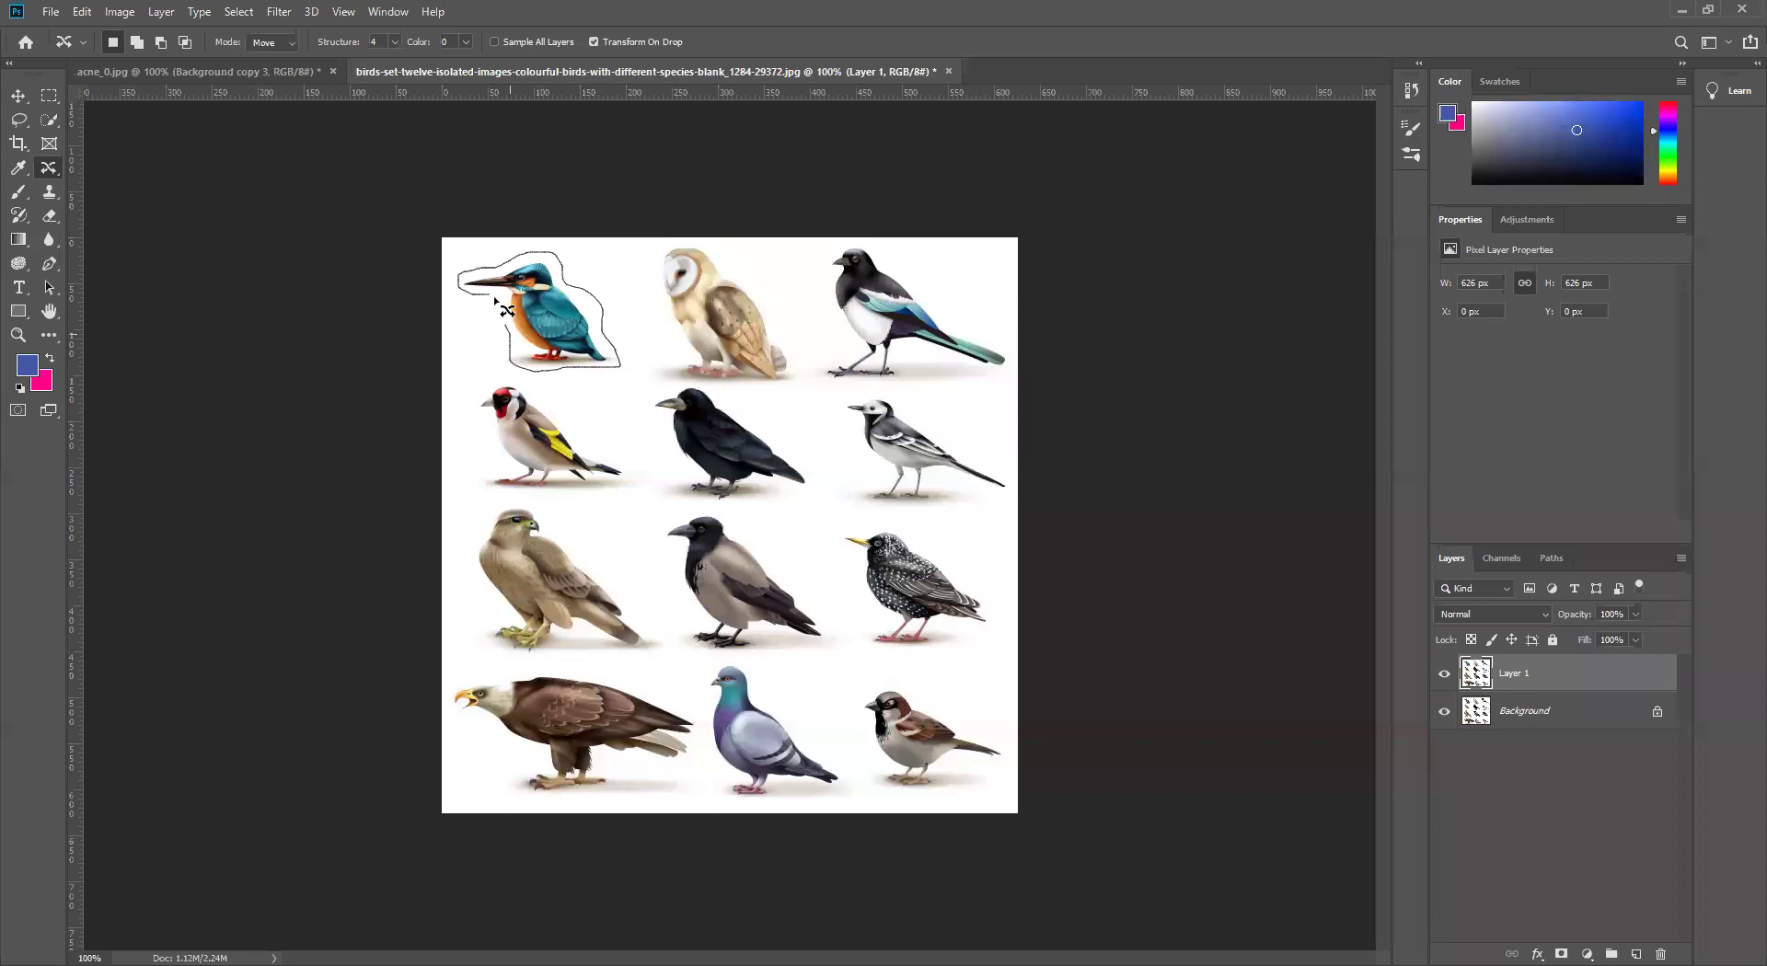
left_click_drag(480, 291, 480, 291)
left_click_drag(559, 321, 630, 528)
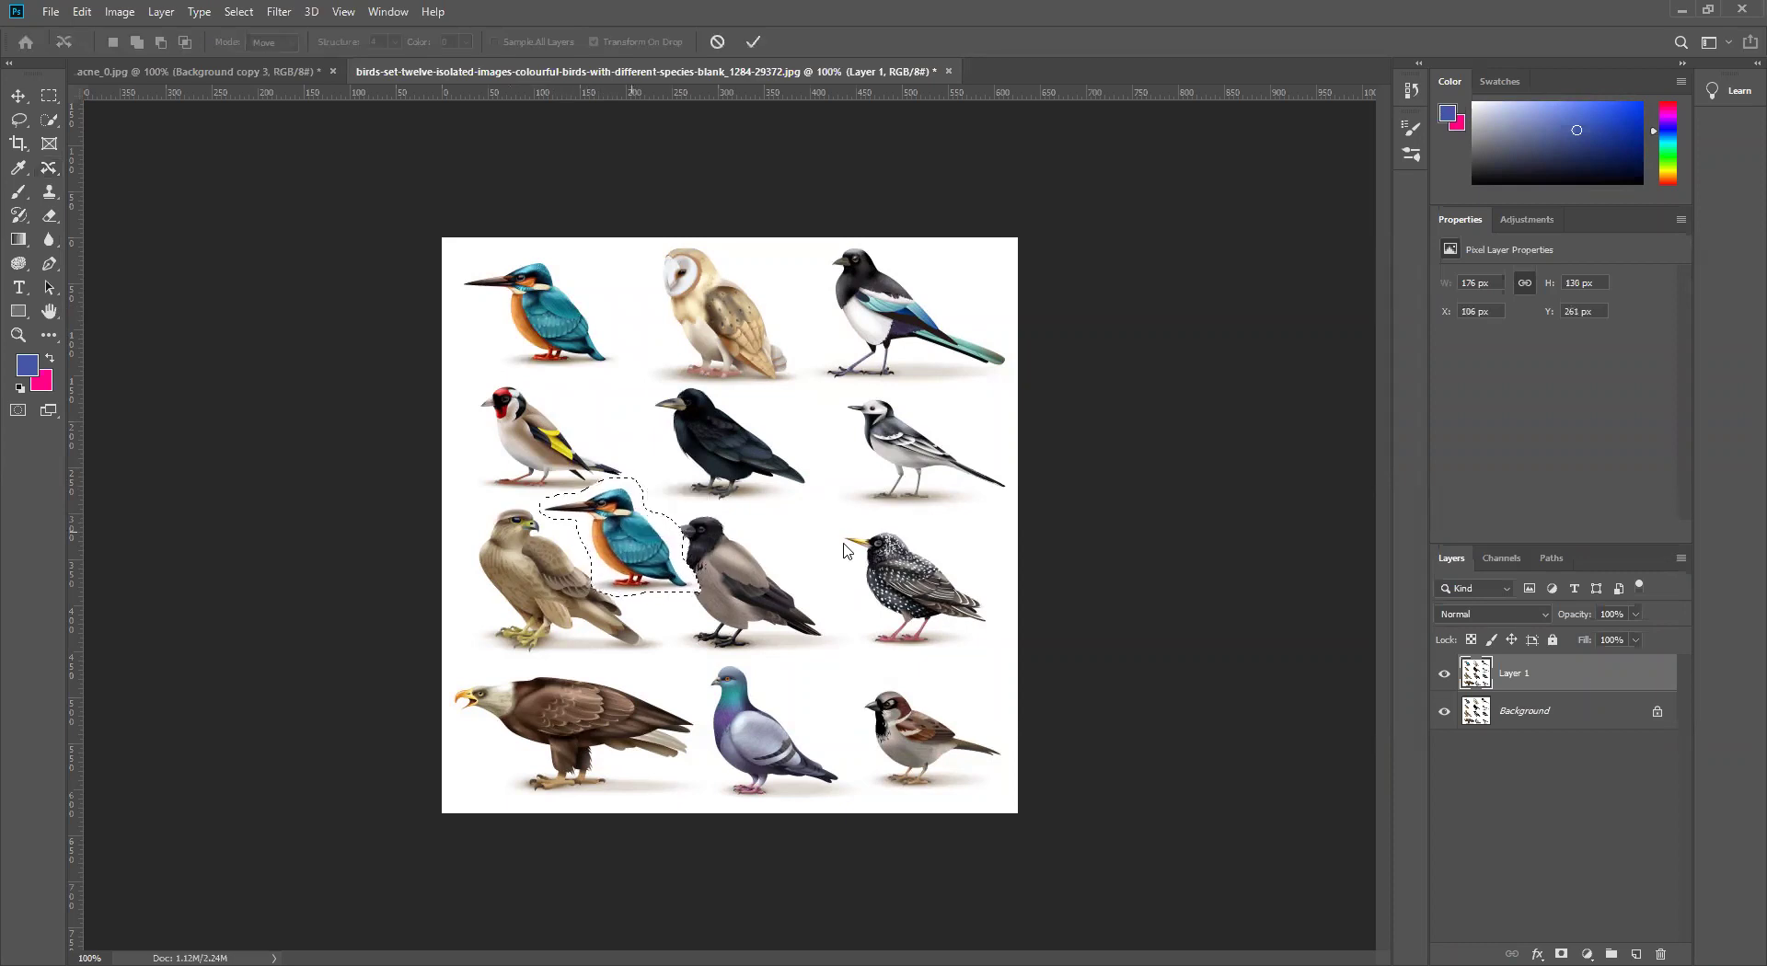
left_click(754, 43)
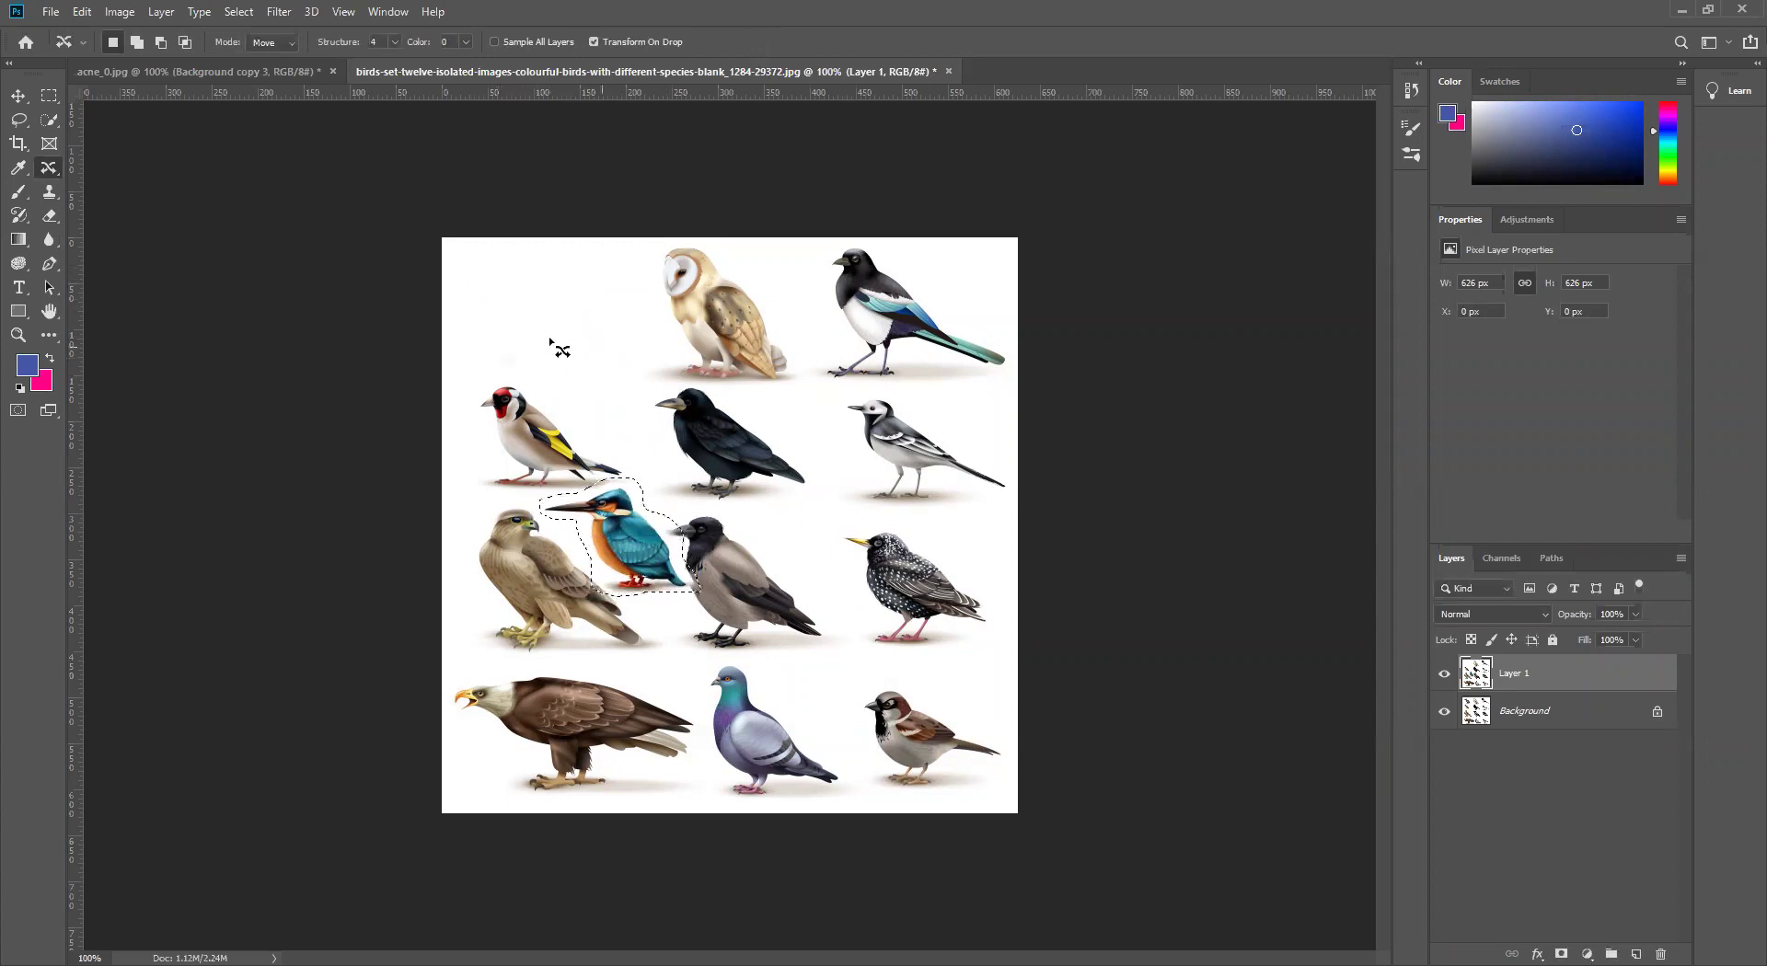
key("ctrl+d")
Step: Move the owl from the top row to the gap between the pigeon and the sparrow using the Content-Aware Move Tool
mouse_move(666, 241)
left_mouse_down()
mouse_move(757, 278)
mouse_move(803, 385)
mouse_move(647, 378)
mouse_move(630, 363)
mouse_move(665, 344)
mouse_move(665, 241)
left_mouse_up()
mouse_move(703, 340)
left_mouse_down()
mouse_move(731, 359)
mouse_move(819, 550)
mouse_move(829, 613)
mouse_move(808, 677)
left_mouse_up()
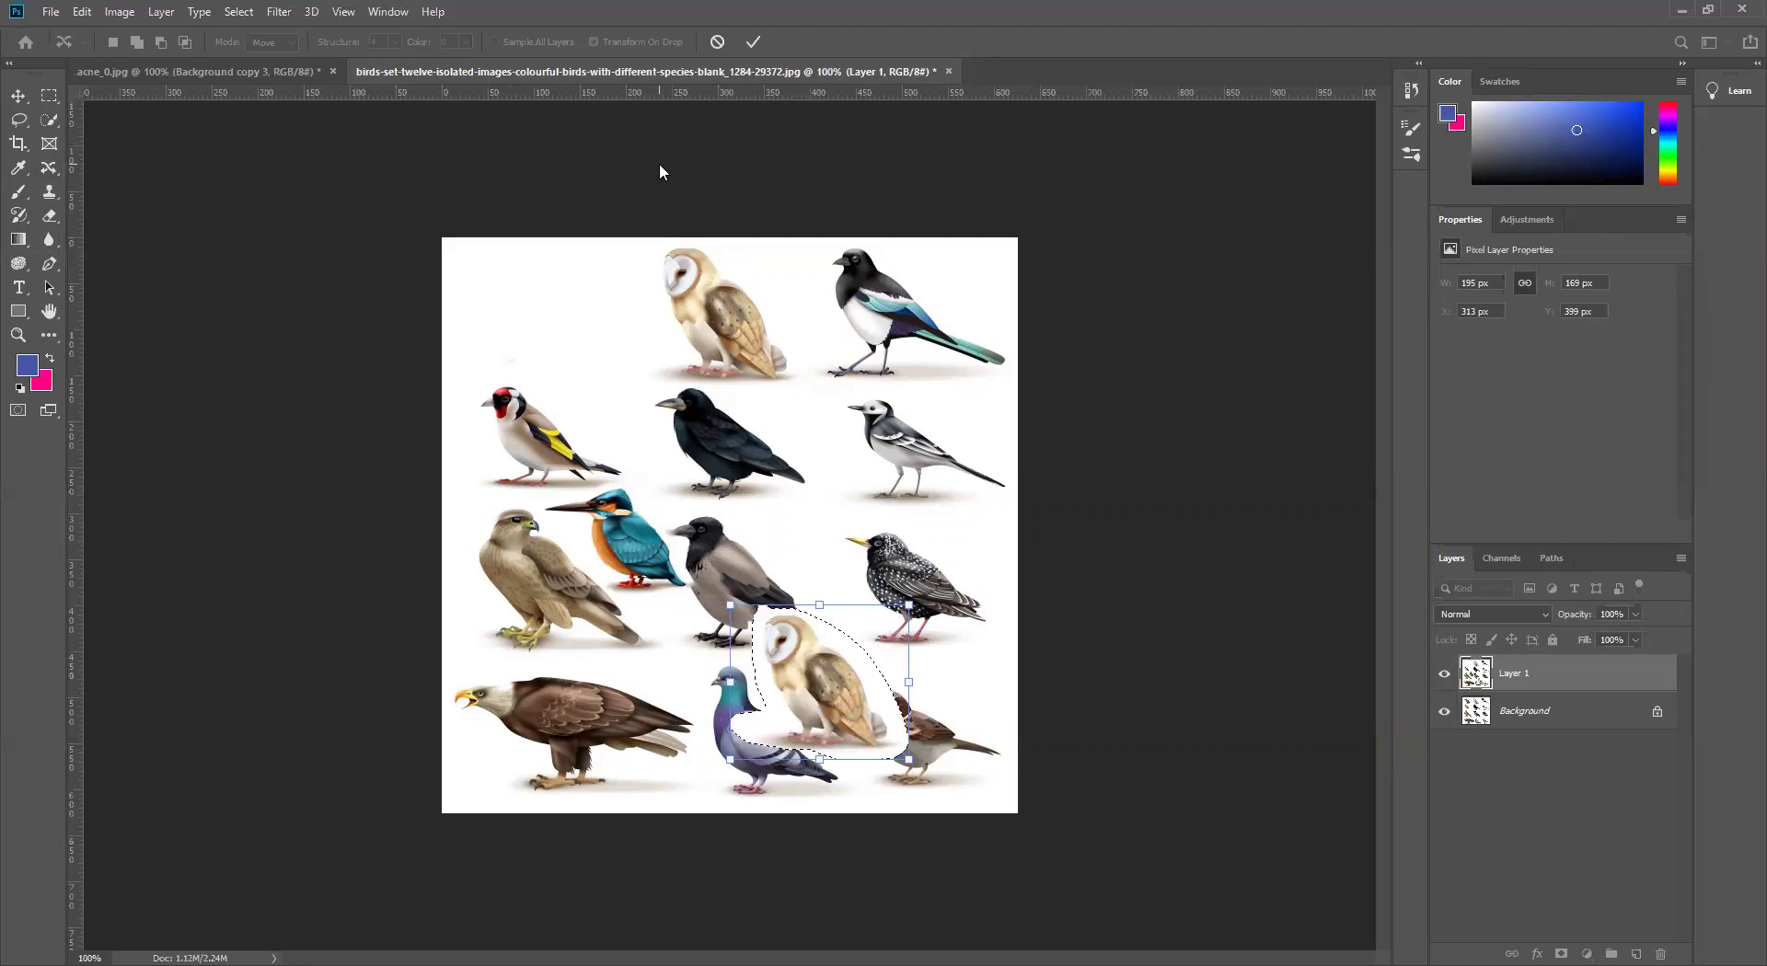
left_click(753, 41)
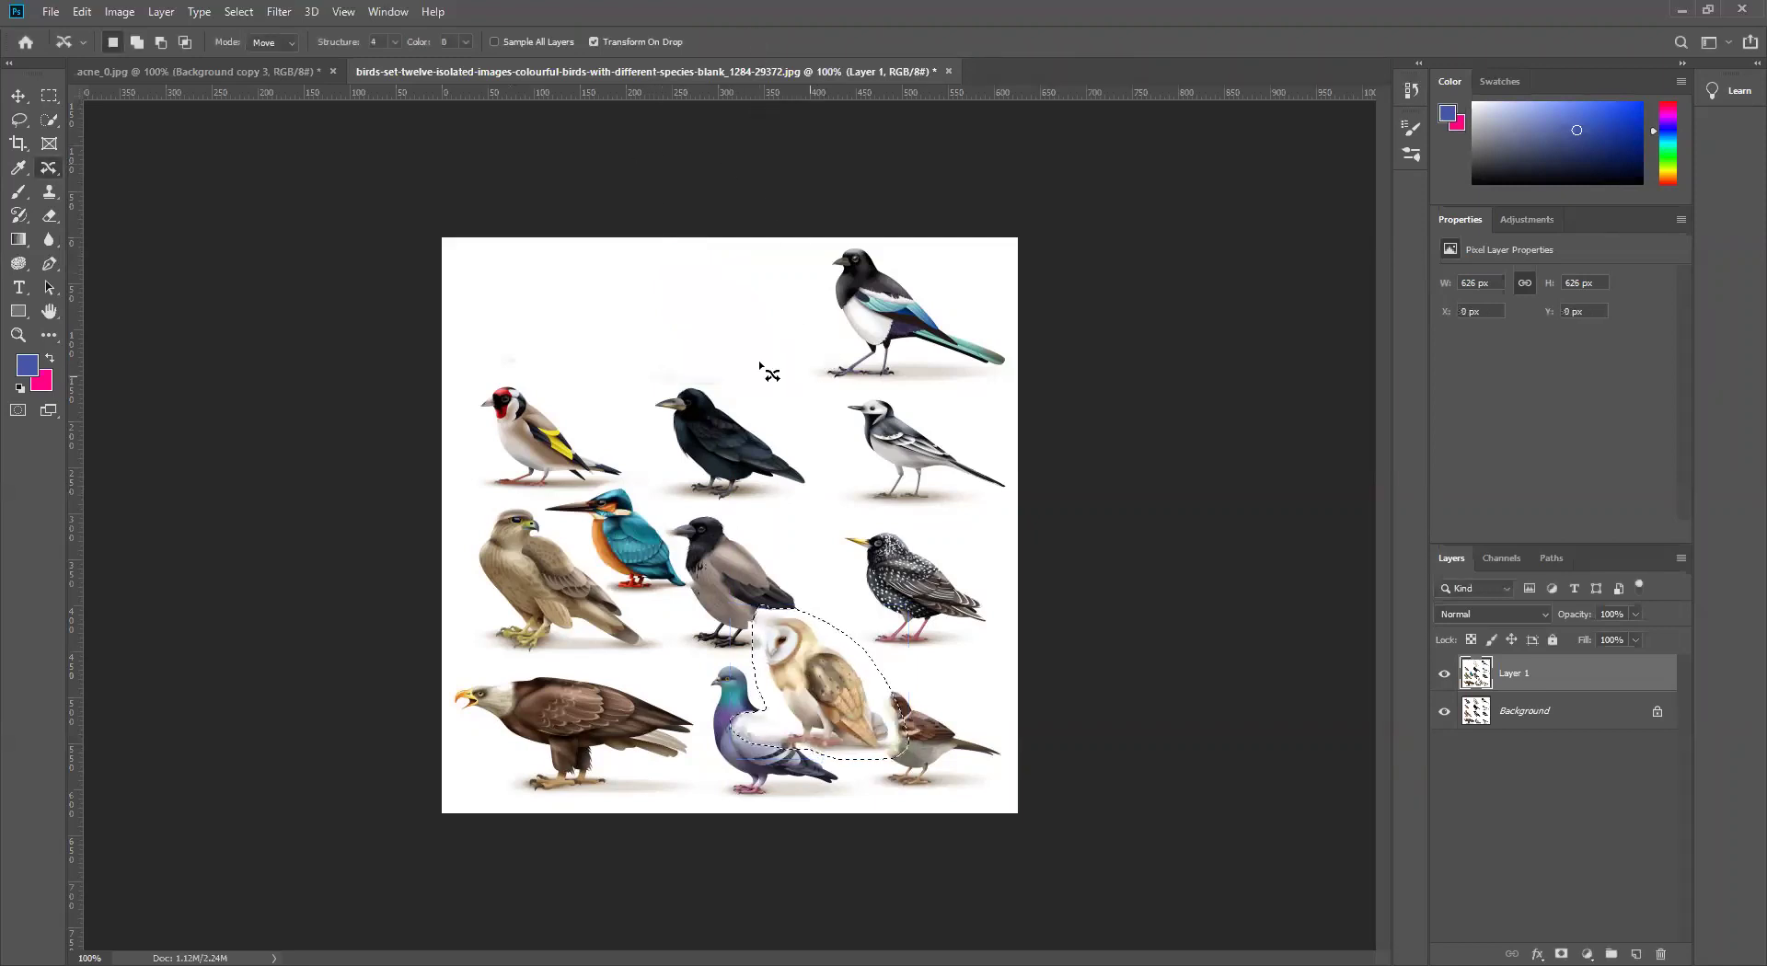
left_click(727, 575)
Step: Outline the red-faced goldfinch with the Content-Aware Move Tool, try moving it up to the empty top row, and undo the move
mouse_move(499, 494)
left_mouse_down()
mouse_move(623, 482)
mouse_move(621, 449)
mouse_move(494, 375)
mouse_move(461, 399)
mouse_move(500, 493)
left_mouse_up()
left_click_drag(560, 381, 609, 258)
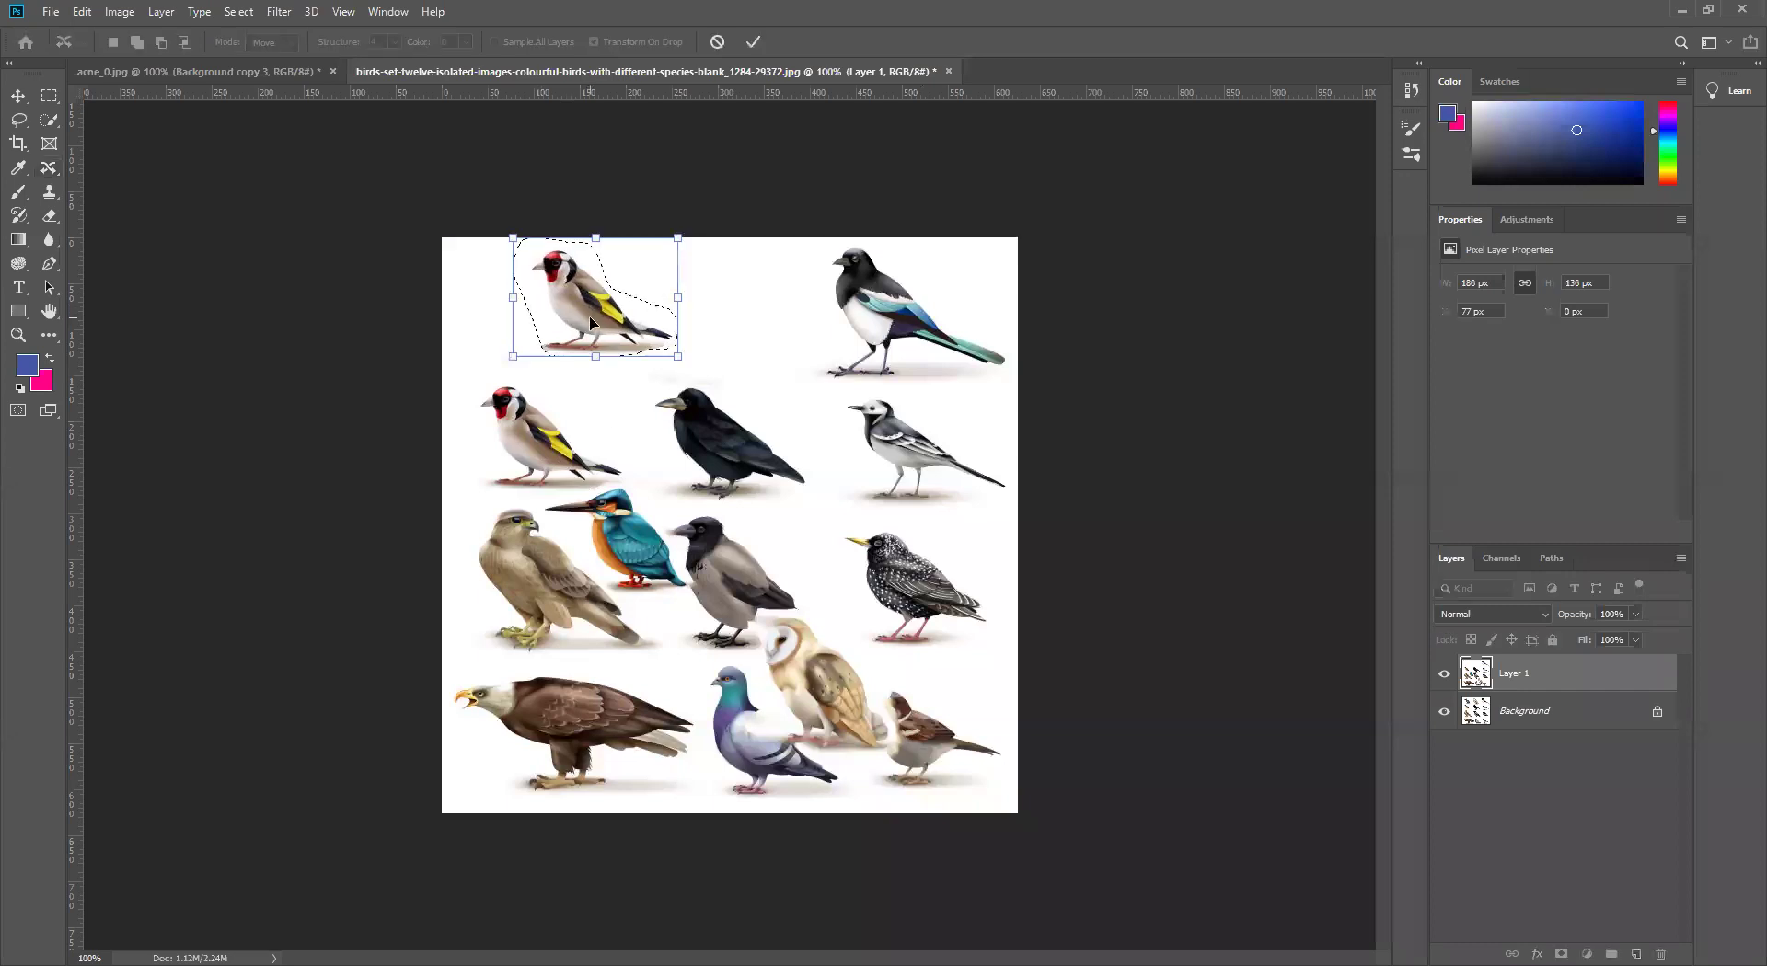
left_click(753, 41)
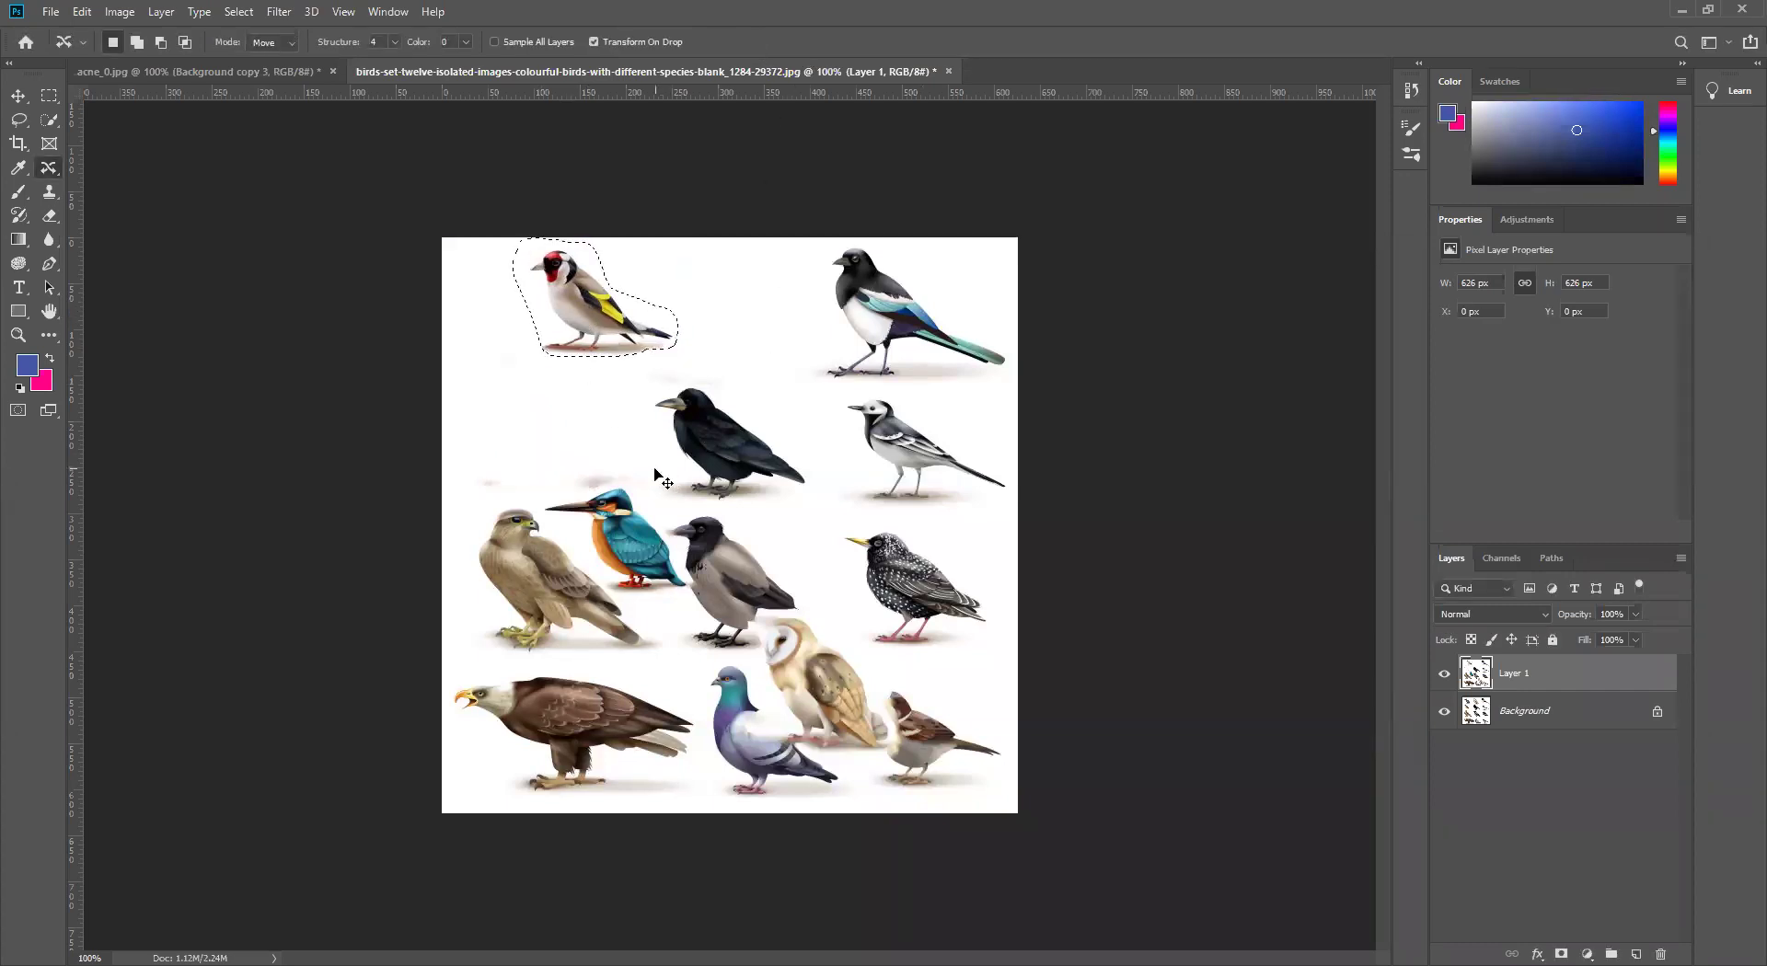
key("ctrl+z")
Step: Set the Content-Aware Move mode to Extend and copy the selected goldfinch into the empty top row, then deselect
left_click(272, 43)
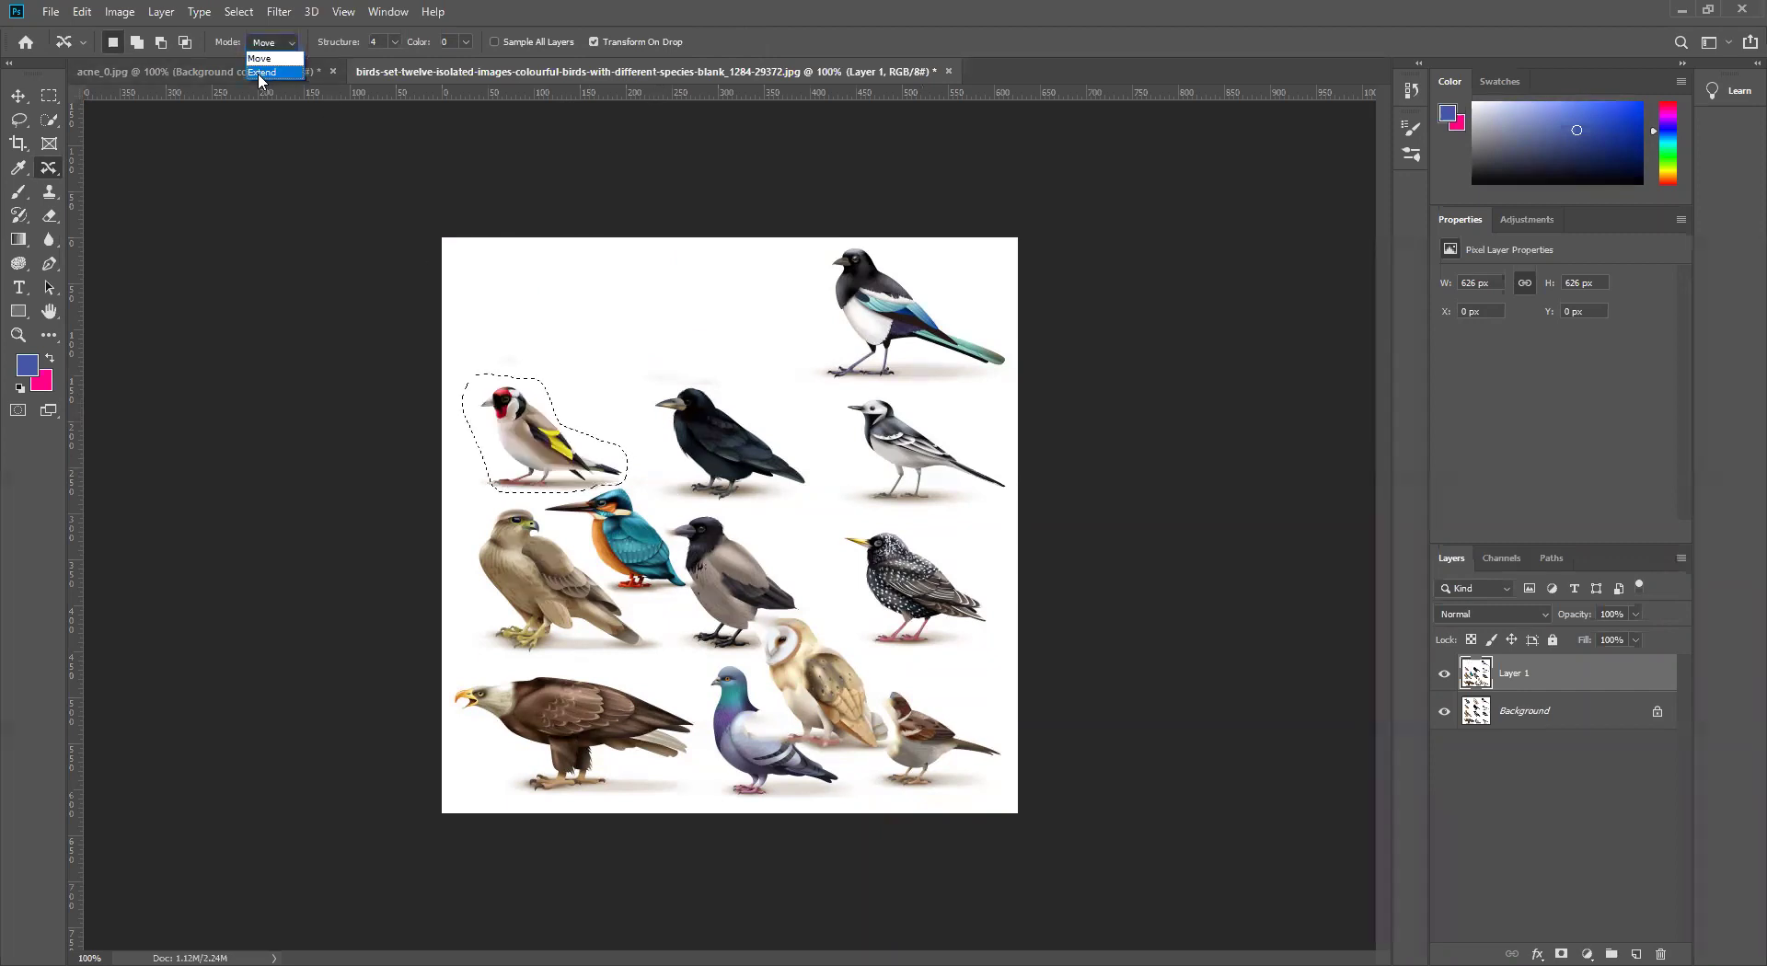
left_click(266, 71)
left_click_drag(531, 451, 571, 309)
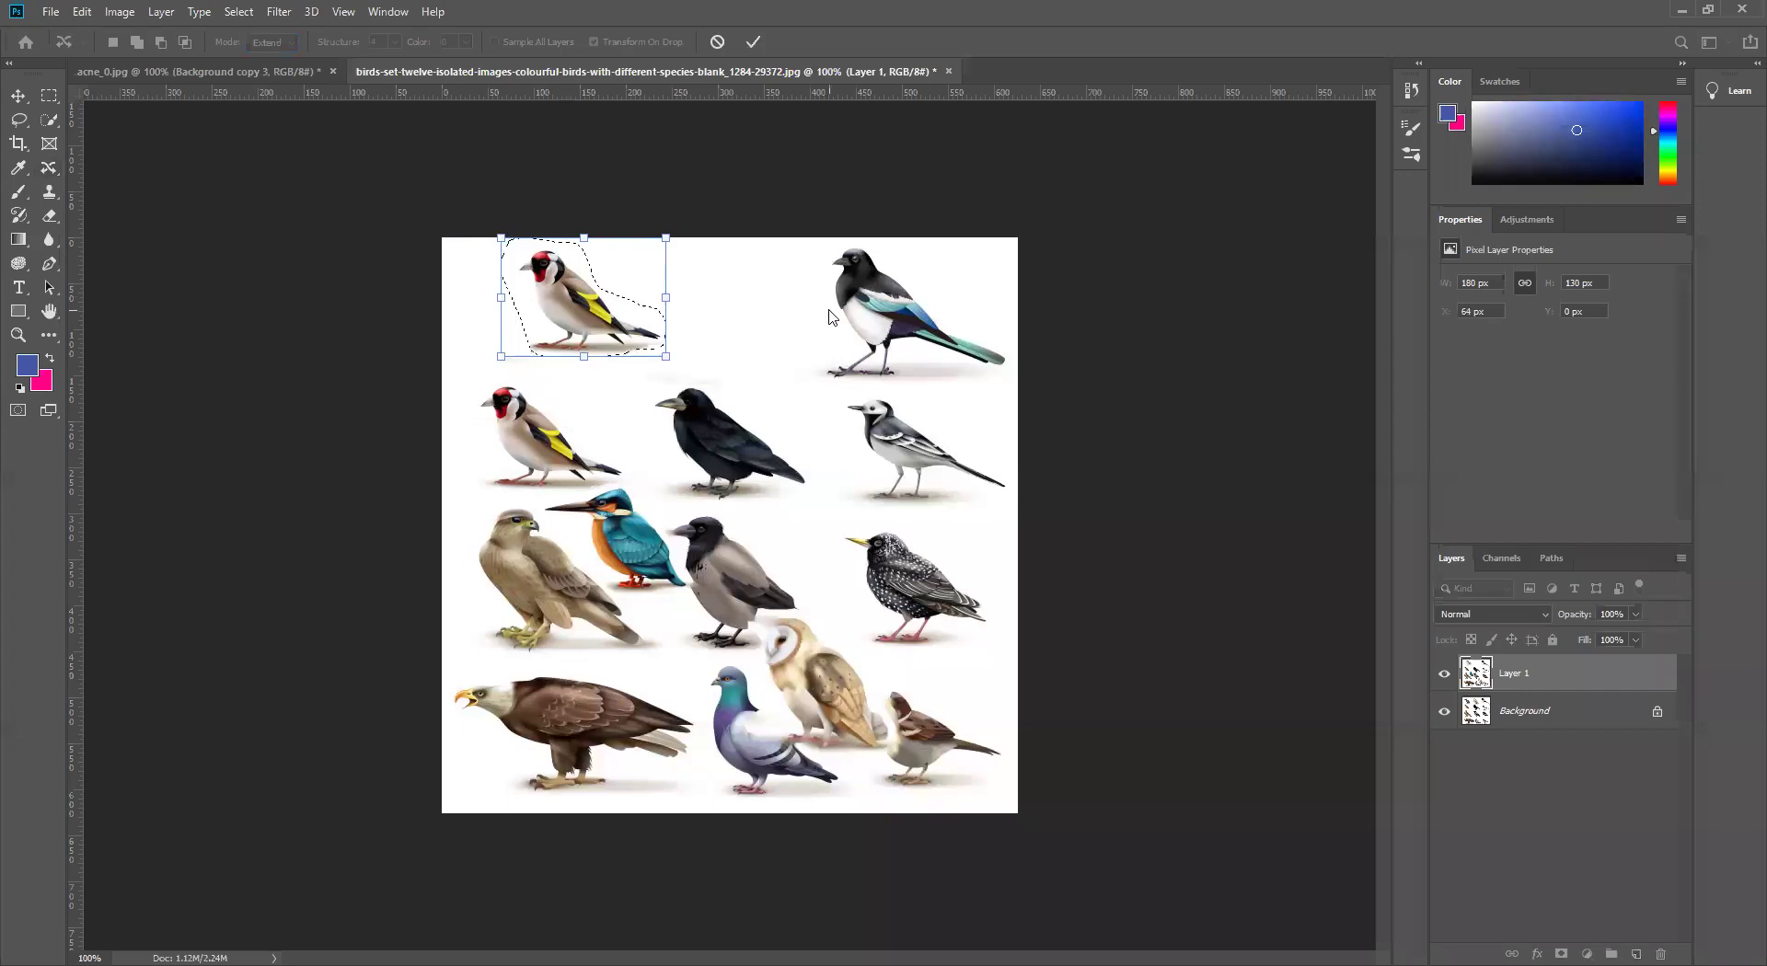
left_click(753, 42)
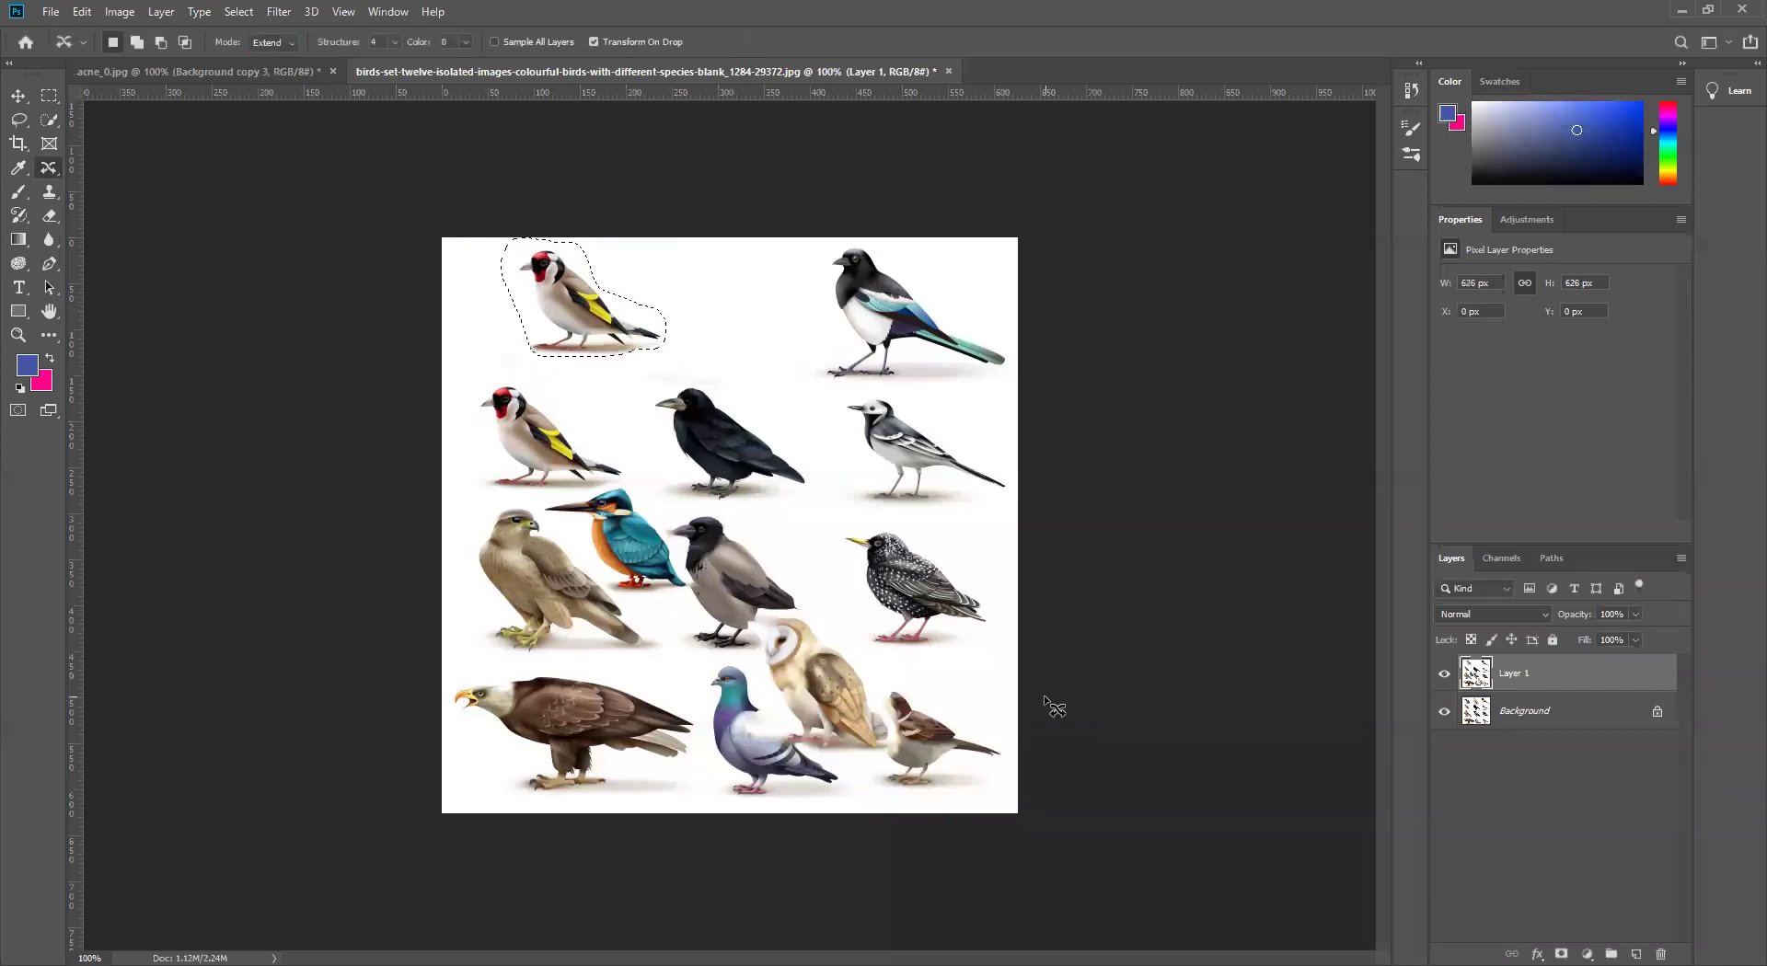
key("ctrl+d")
right_click(53, 168)
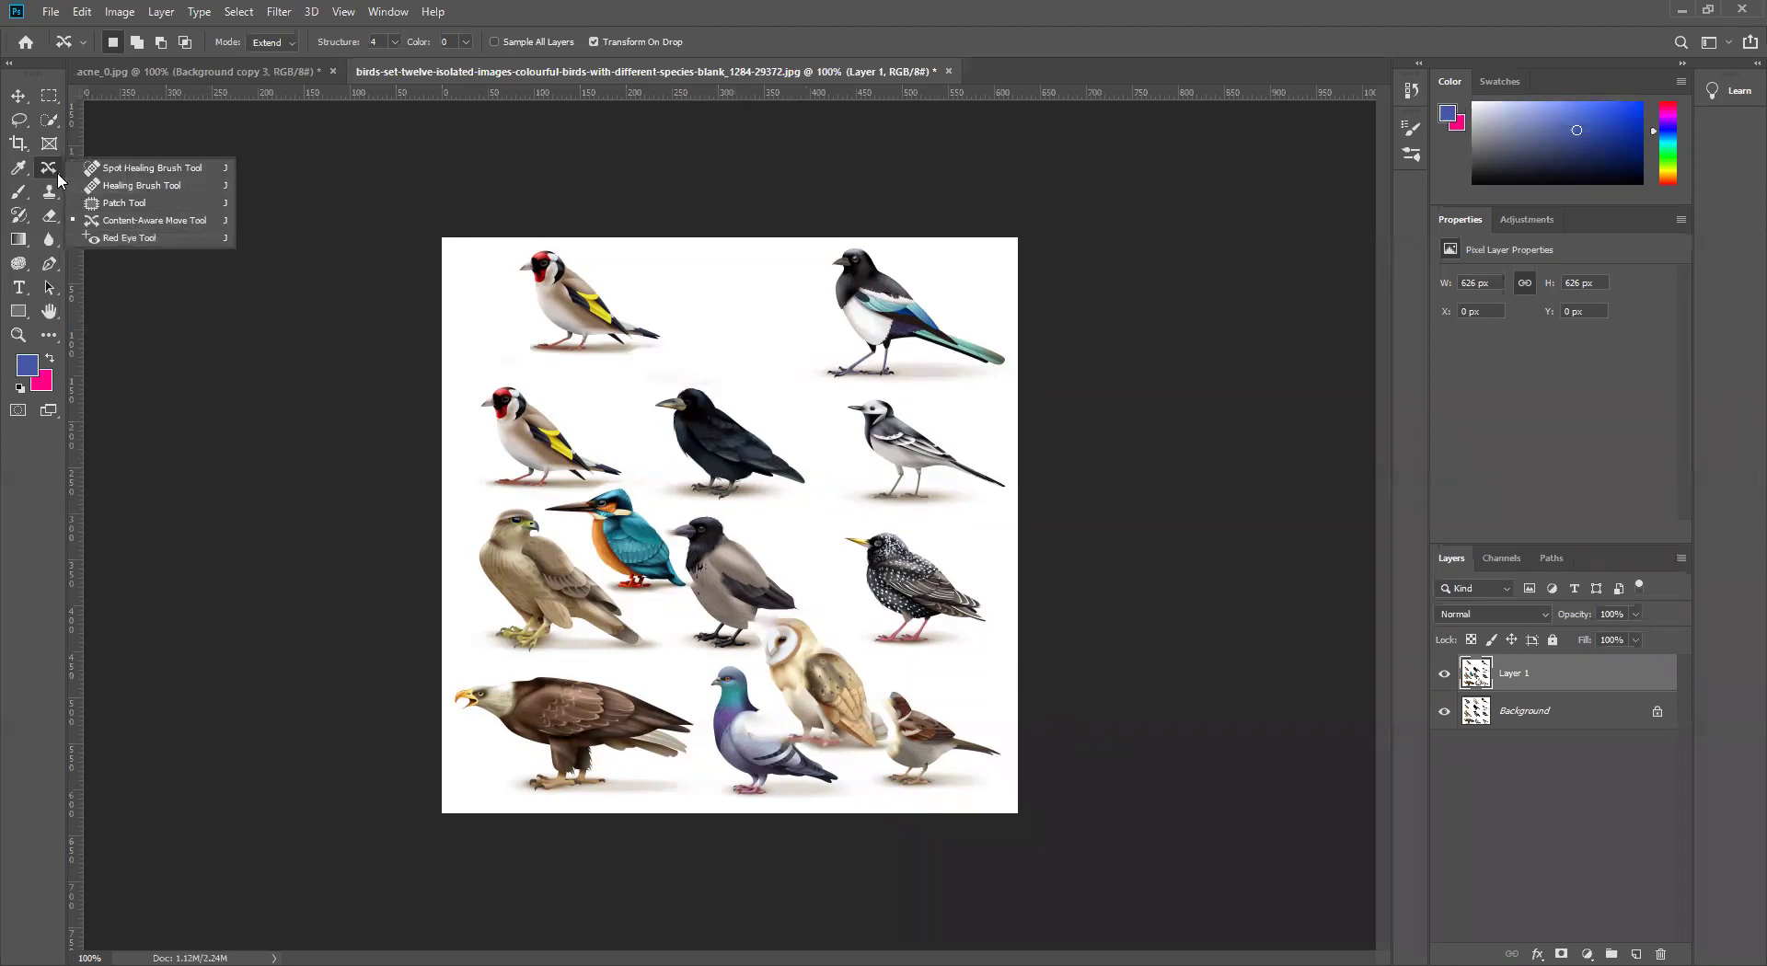
left_click(660, 311)
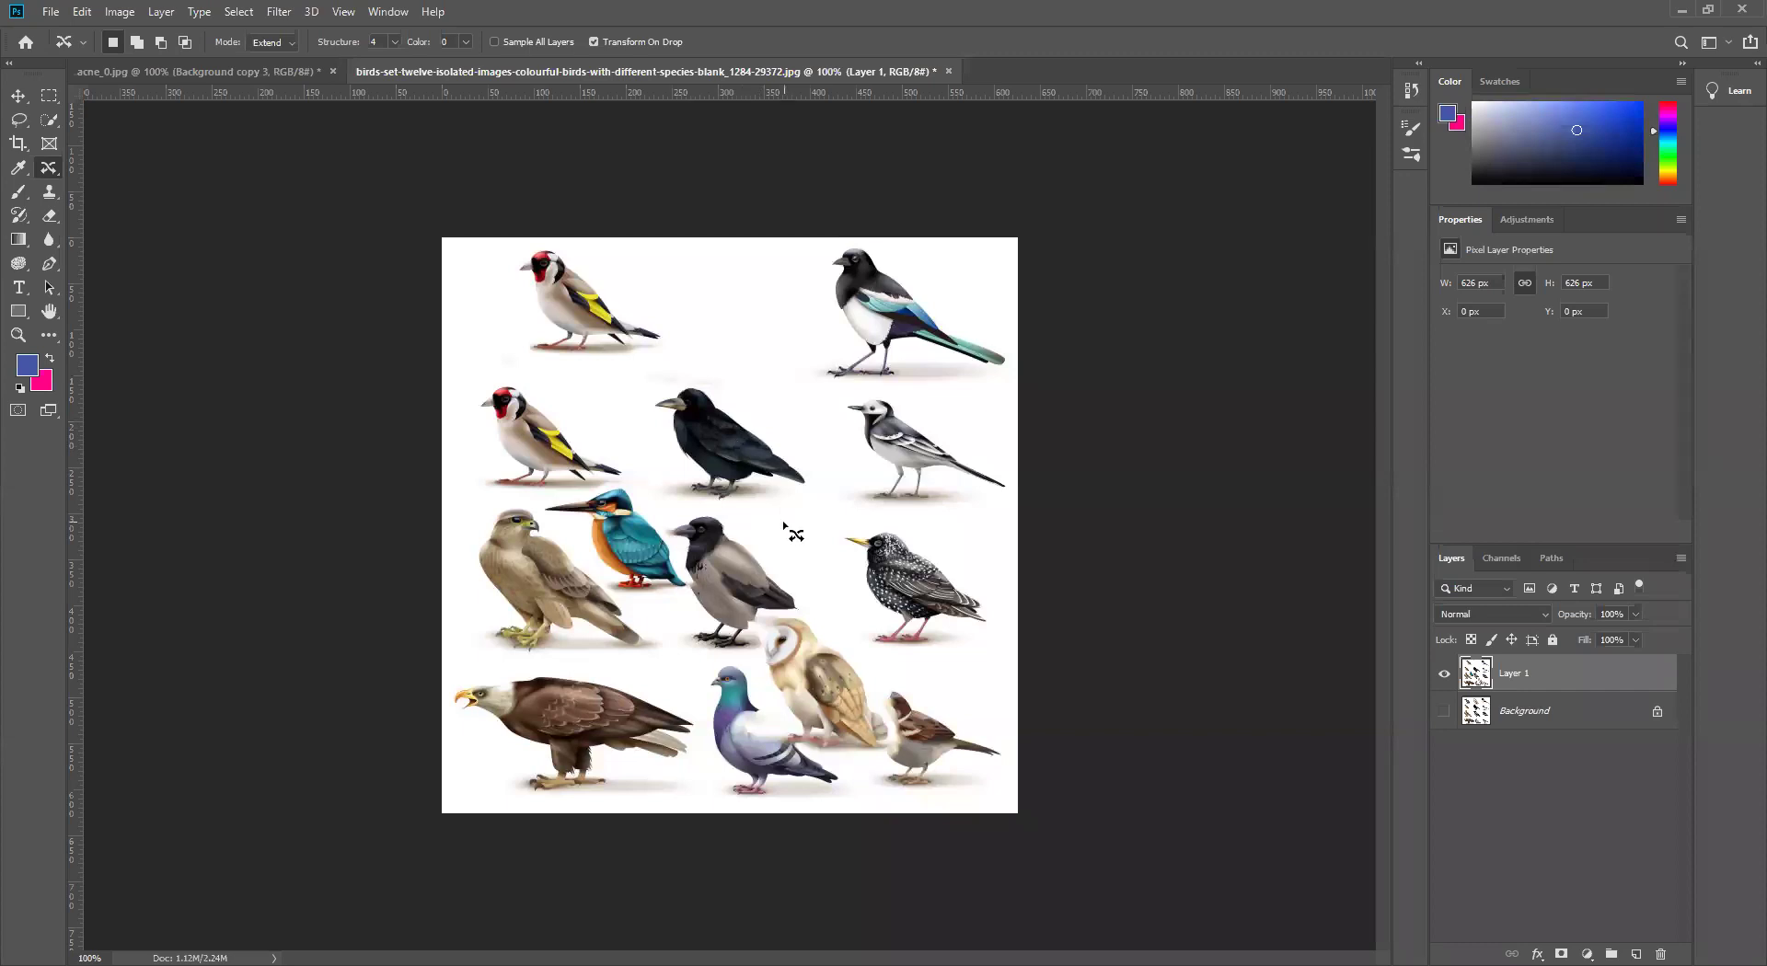
Step: Draw a freehand selection around the all-black crow in the second row with the Lasso Tool
left_click(16, 98)
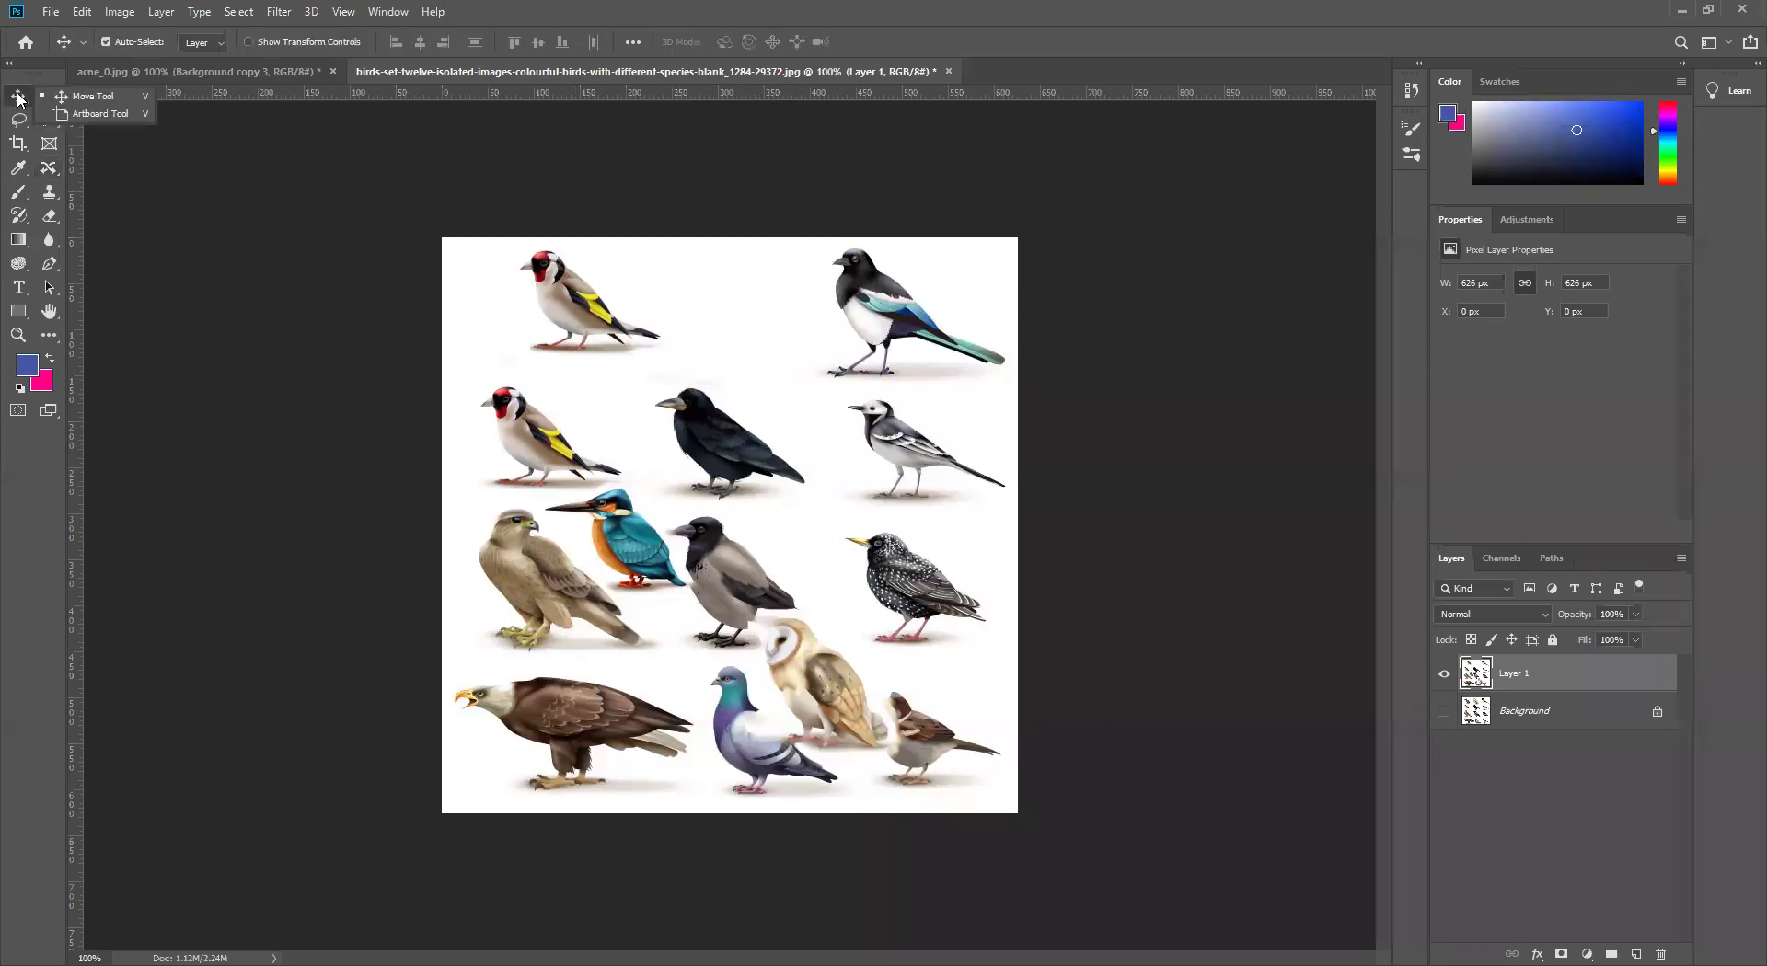
left_click(27, 129)
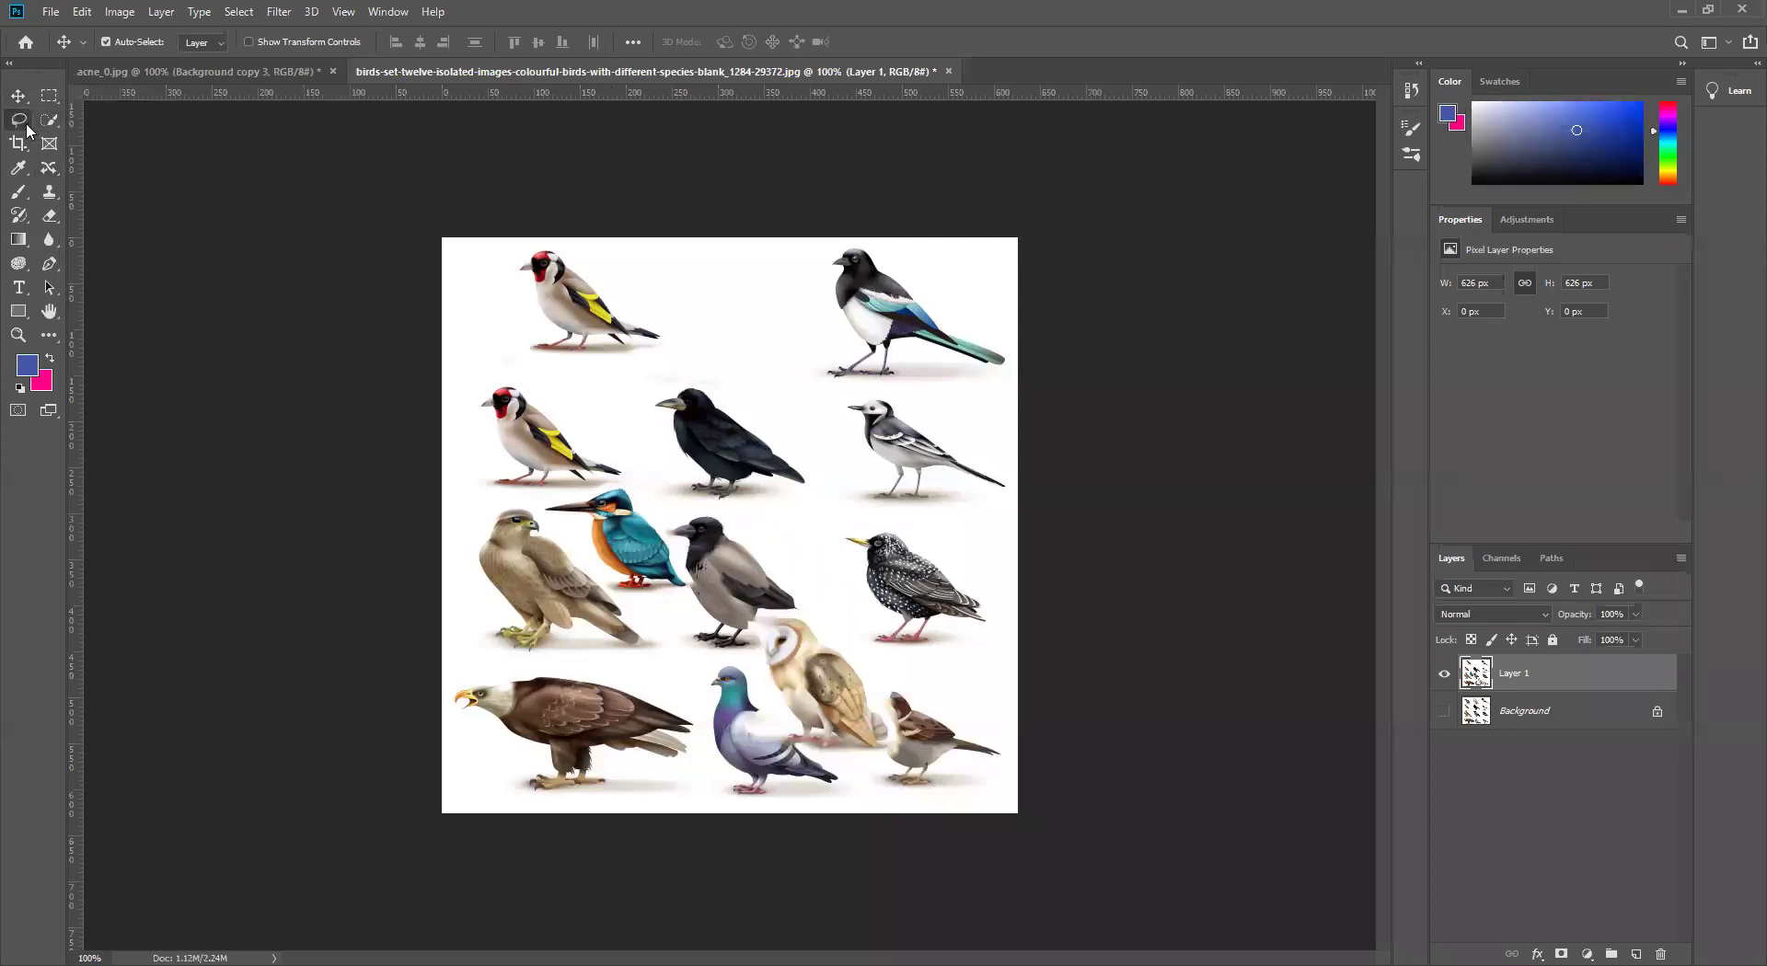
left_click(27, 128)
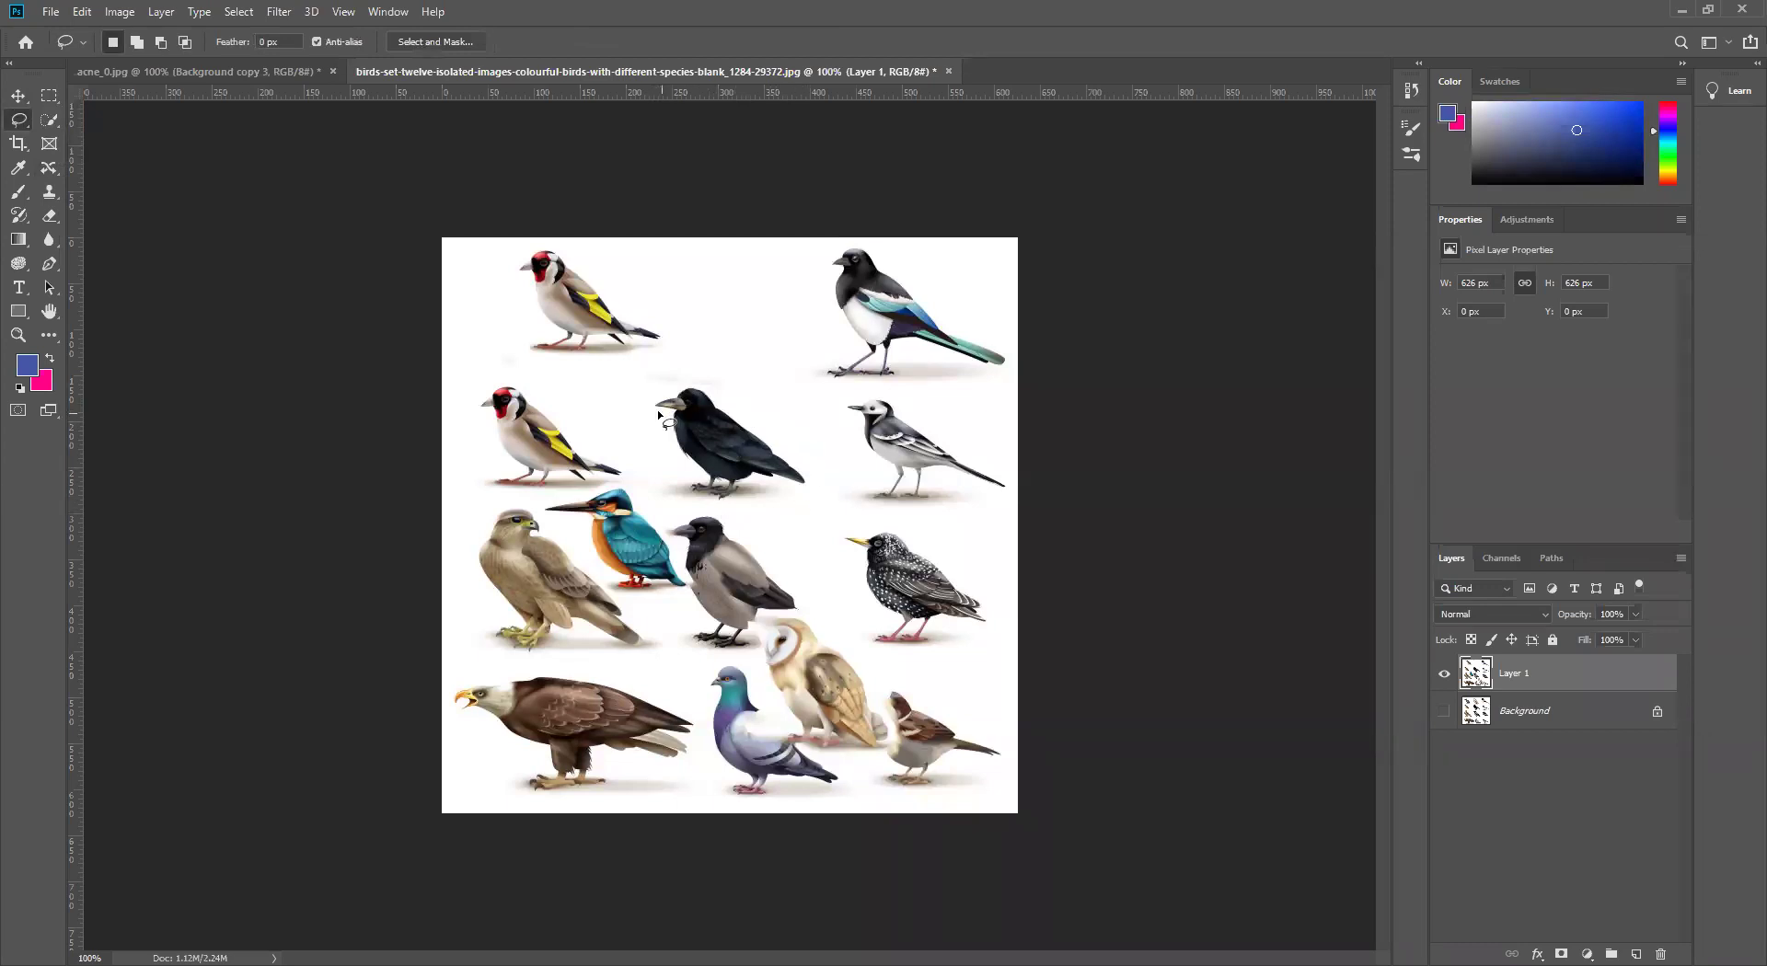
mouse_move(657, 410)
left_mouse_down()
mouse_move(711, 369)
mouse_move(826, 461)
mouse_move(829, 484)
mouse_move(787, 507)
mouse_move(672, 503)
mouse_move(659, 415)
left_mouse_up()
Step: Fill the crow selection with Content-Aware contents, keeping Color Adaptation on, Normal mode and 100% opacity
key("shift")
key("shift+F5")
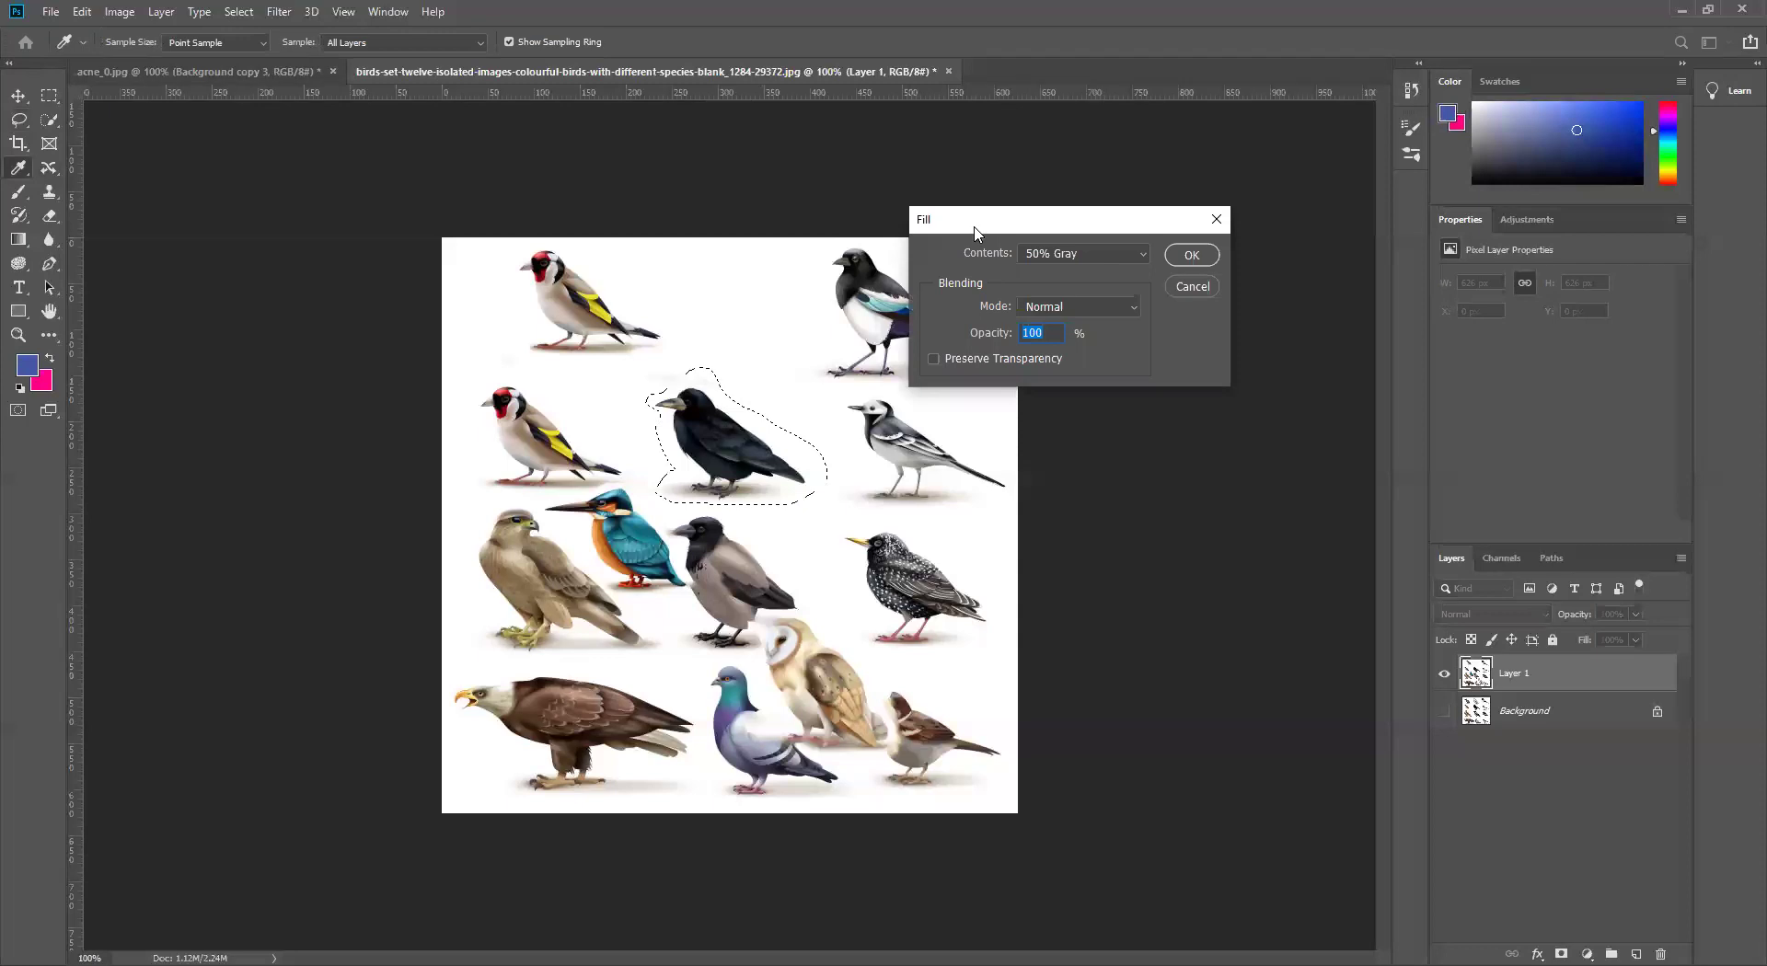
left_click_drag(973, 220, 981, 232)
left_click(1118, 265)
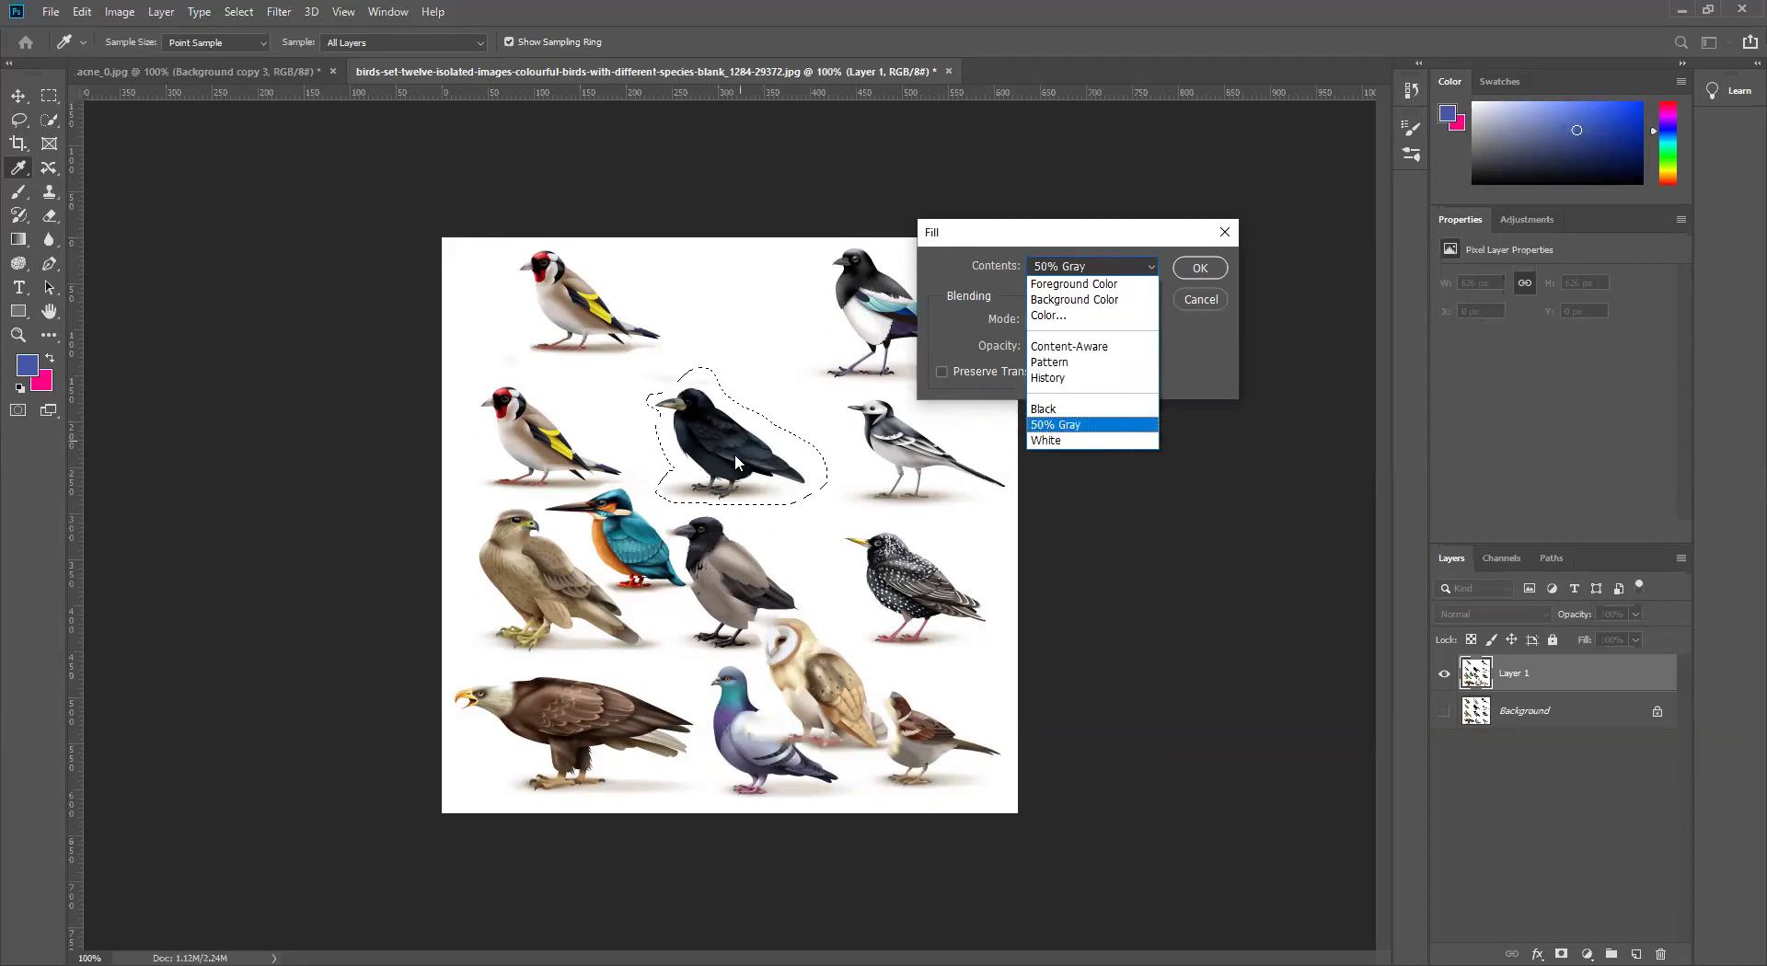
left_click(1084, 346)
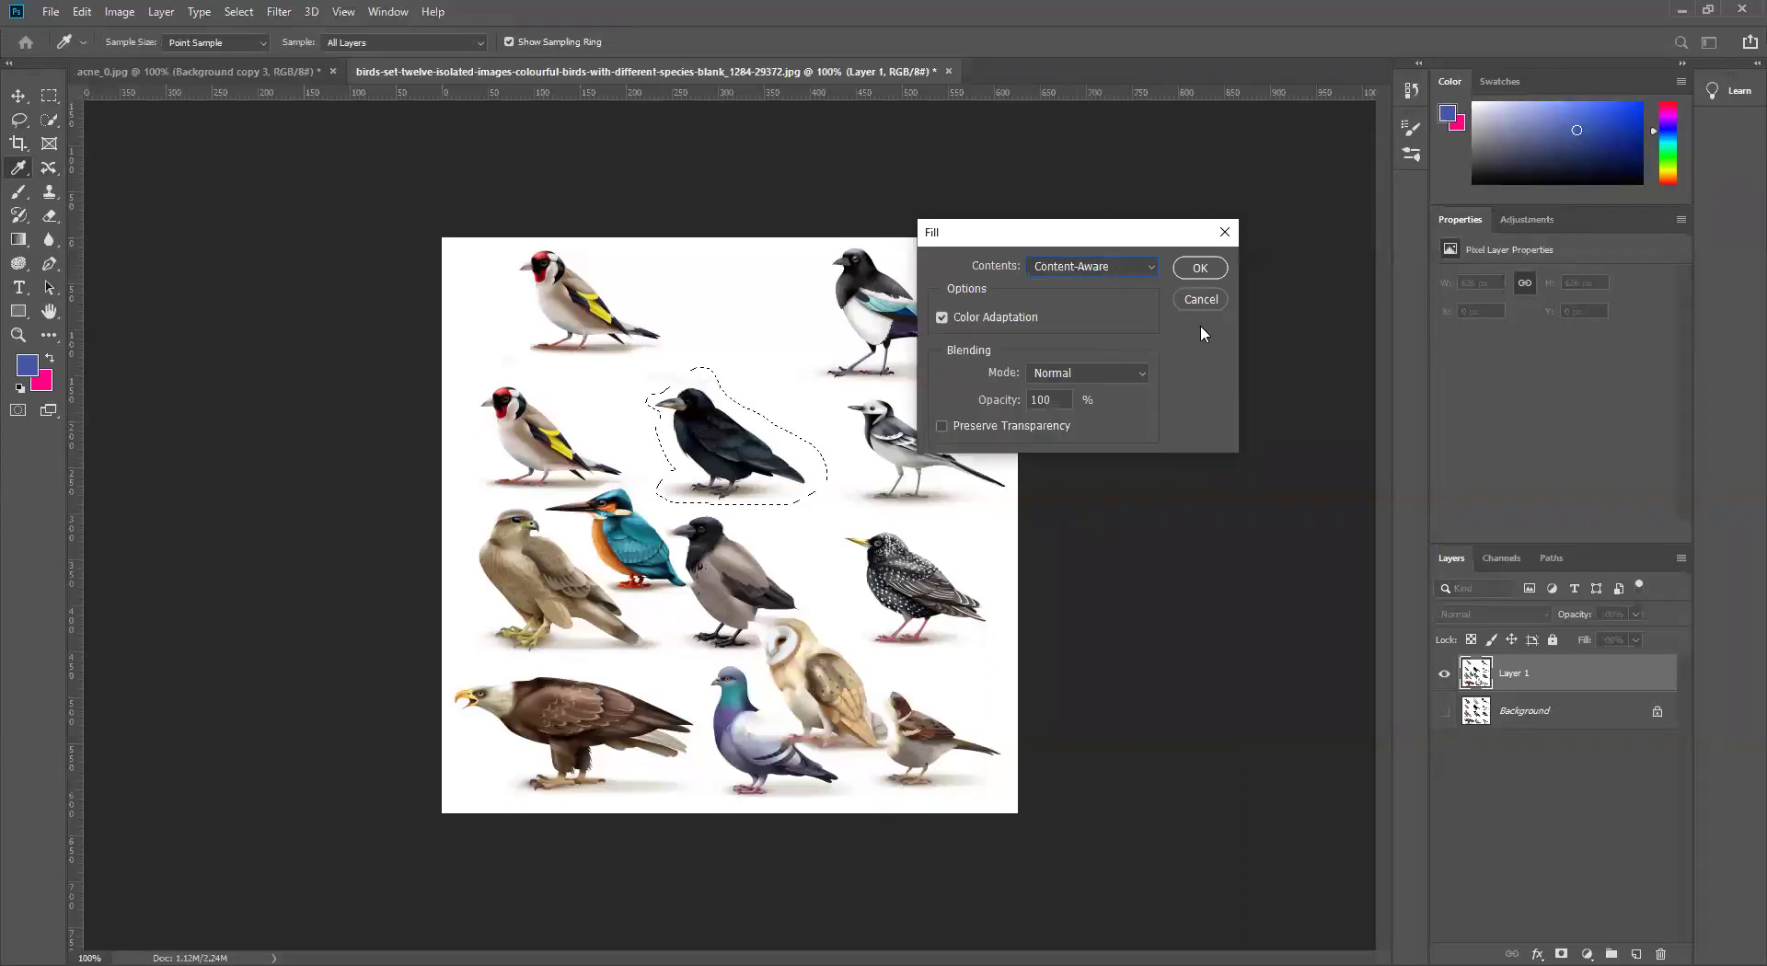
left_click(1200, 269)
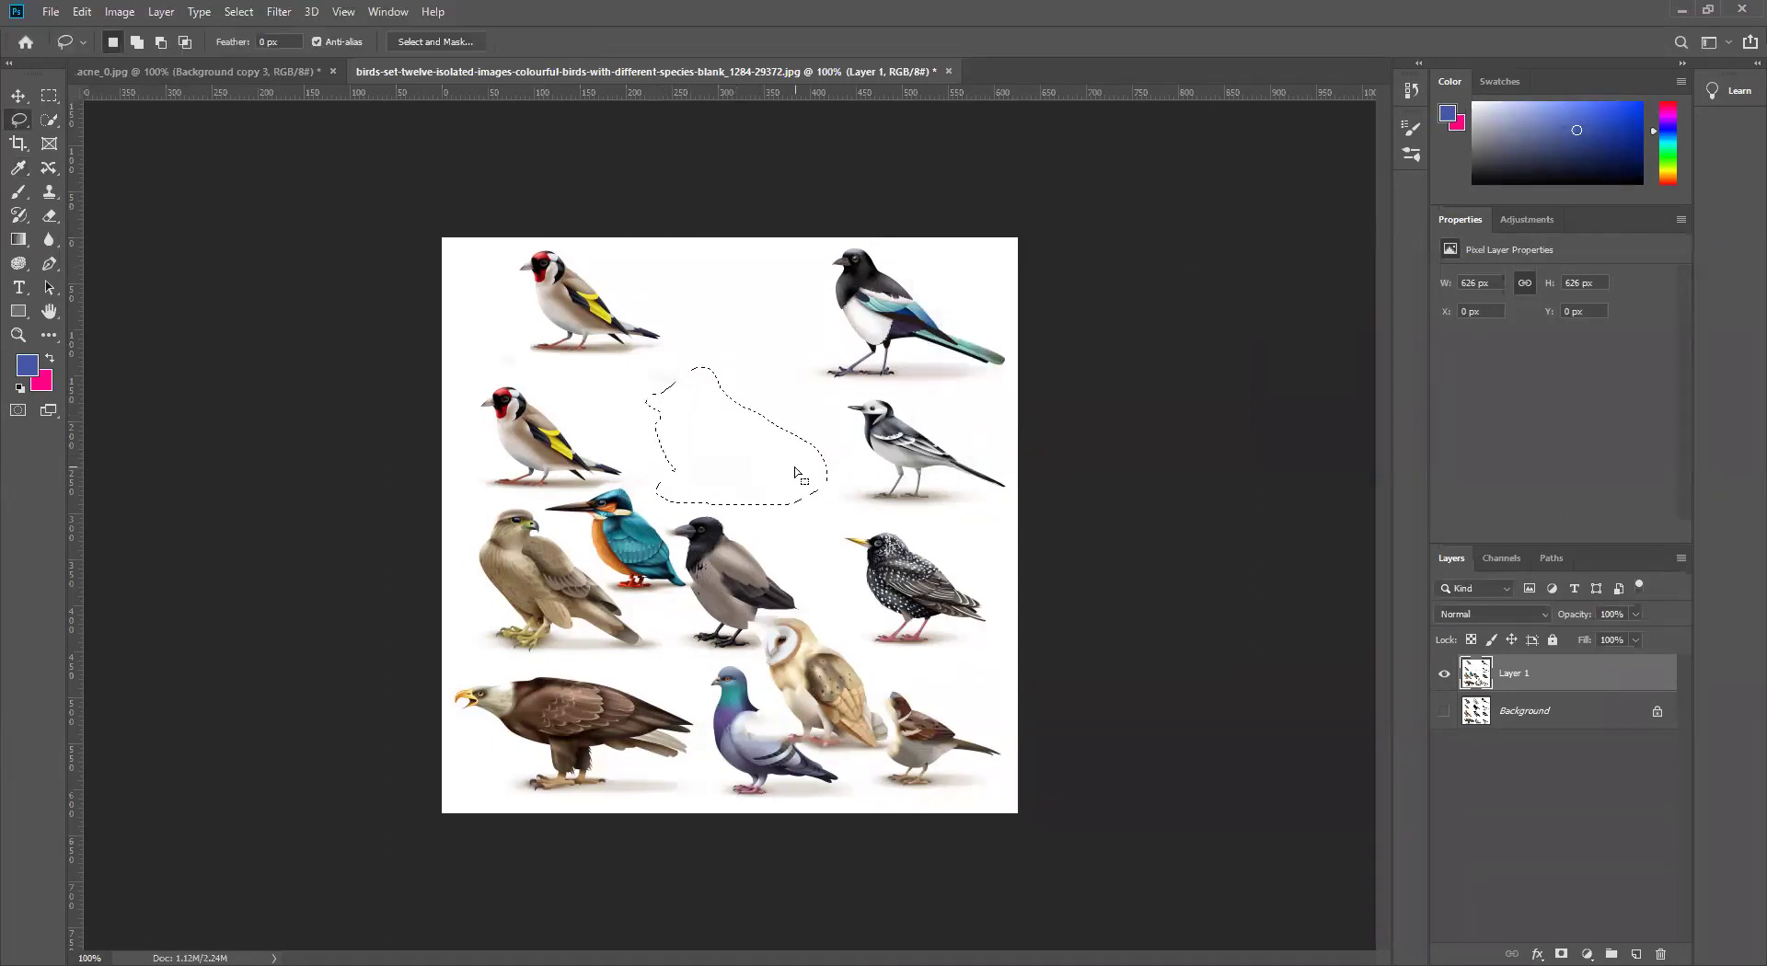
Step: Deselect, and undo both the deselection and the Content-Aware fill of the crow
key("ctrl+d")
key("ctrl+z")
key("ctrl+z")
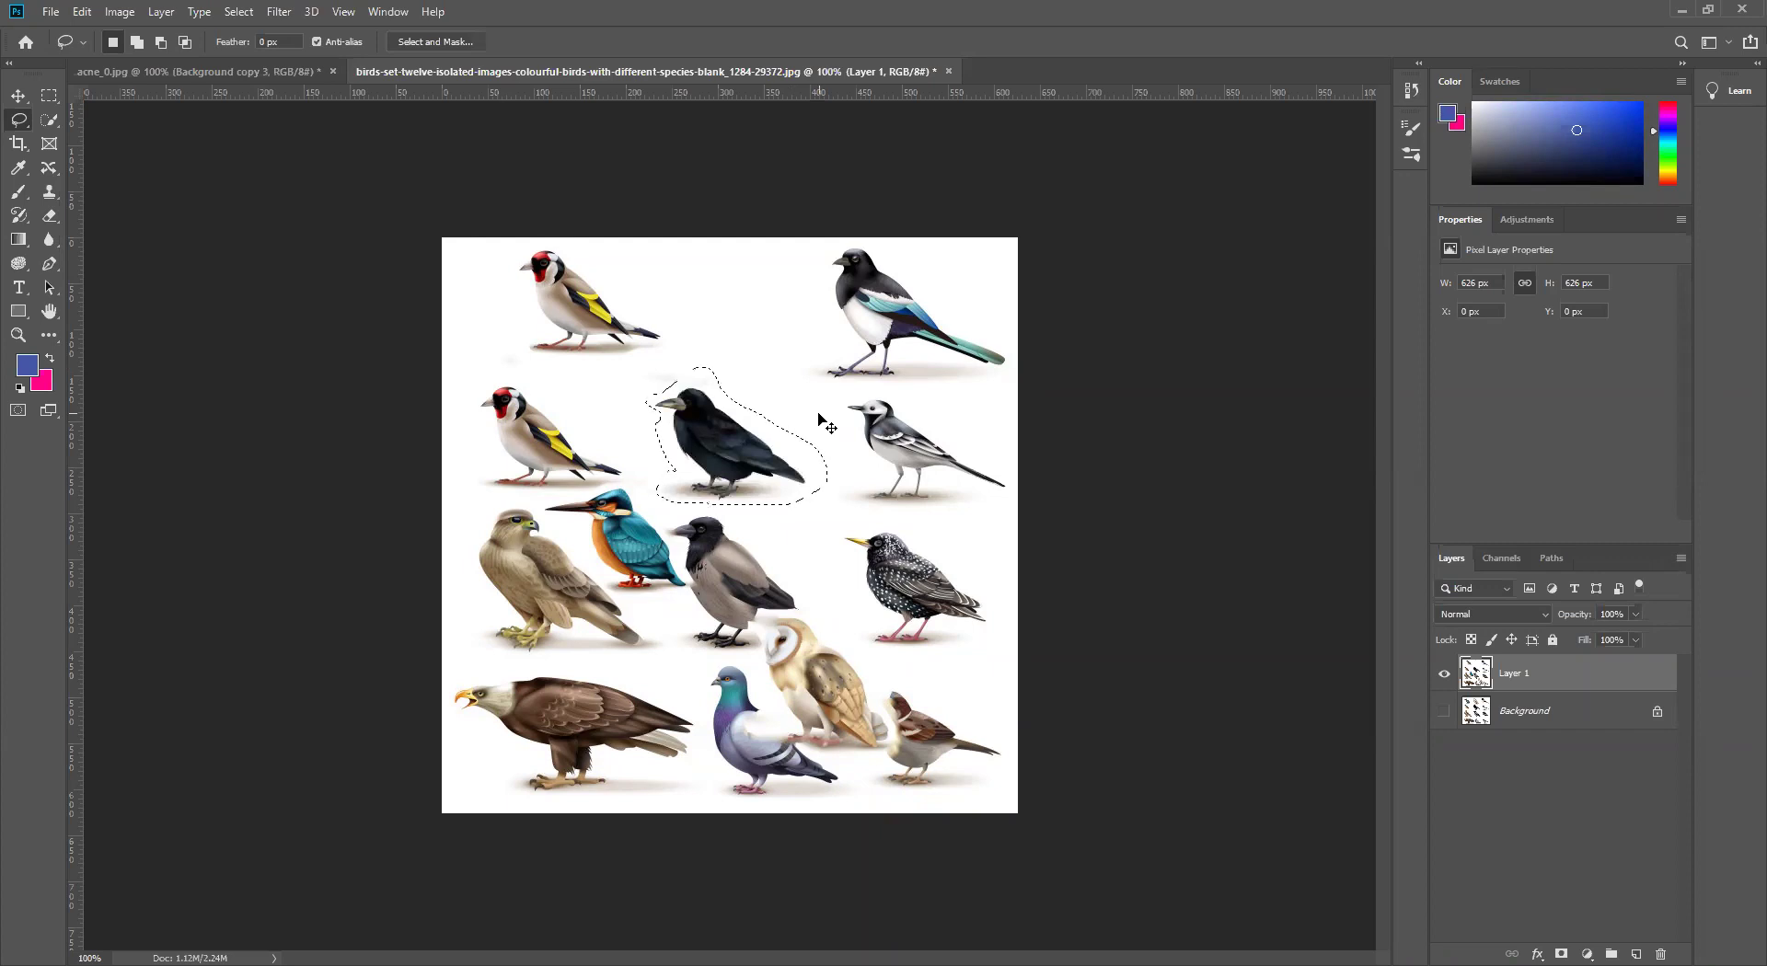
Step: Redraw the lasso selection more tightly around the all-black crow, delete its pixels, and undo the deletion
key("ctrl+d")
mouse_move(712, 505)
left_mouse_down()
mouse_move(656, 480)
mouse_move(678, 467)
mouse_move(653, 389)
mouse_move(683, 377)
mouse_move(808, 459)
mouse_move(795, 501)
mouse_move(736, 502)
left_mouse_up()
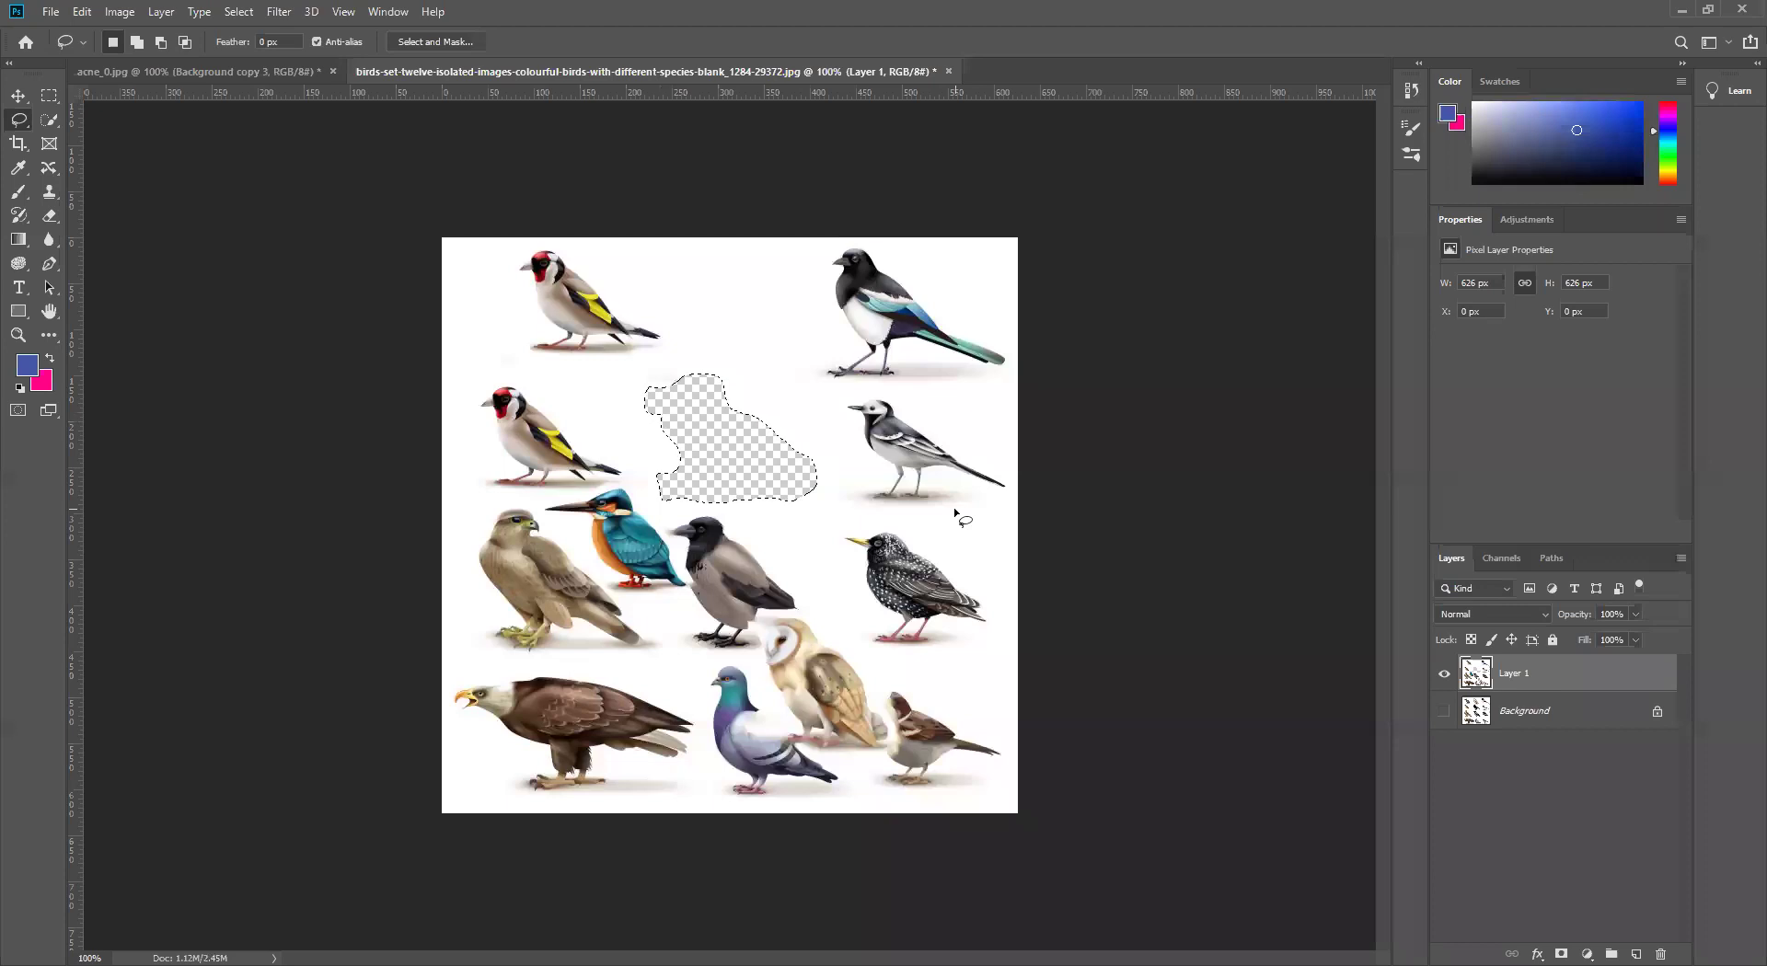
key("ctrl+z")
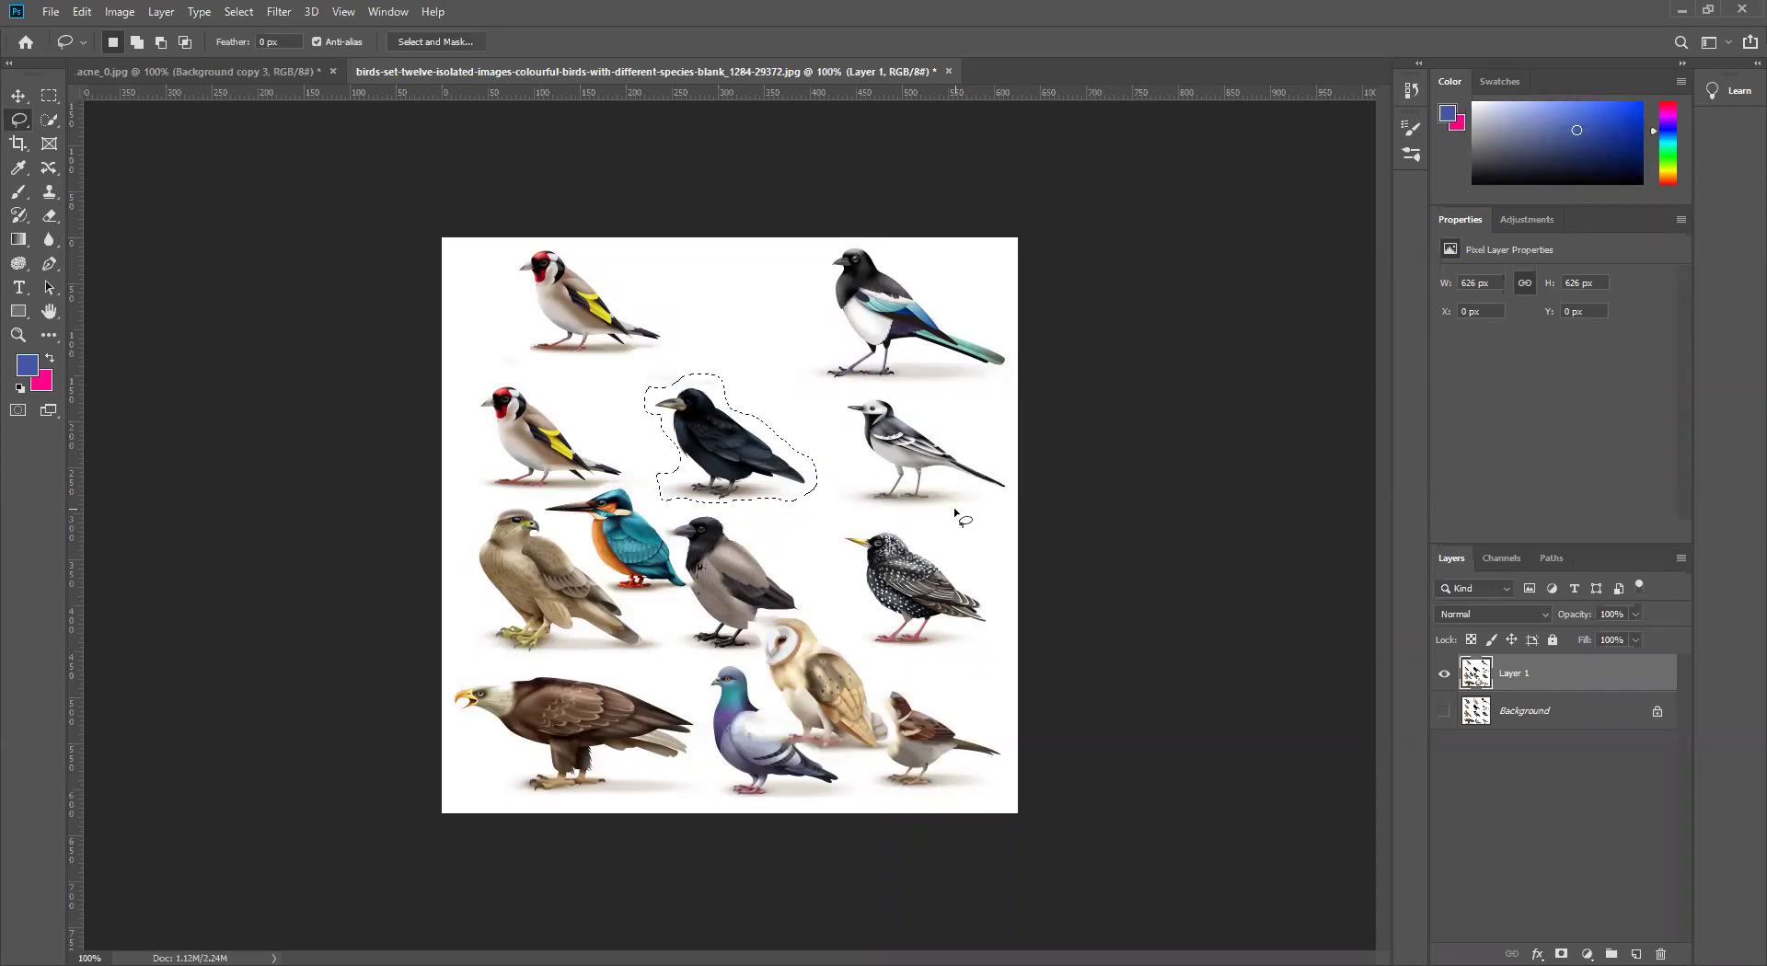
Step: Remove the selected crow with a Content-Aware fill at Normal mode and 100% opacity with Color Adaptation on
key("shift")
key("shift+F5")
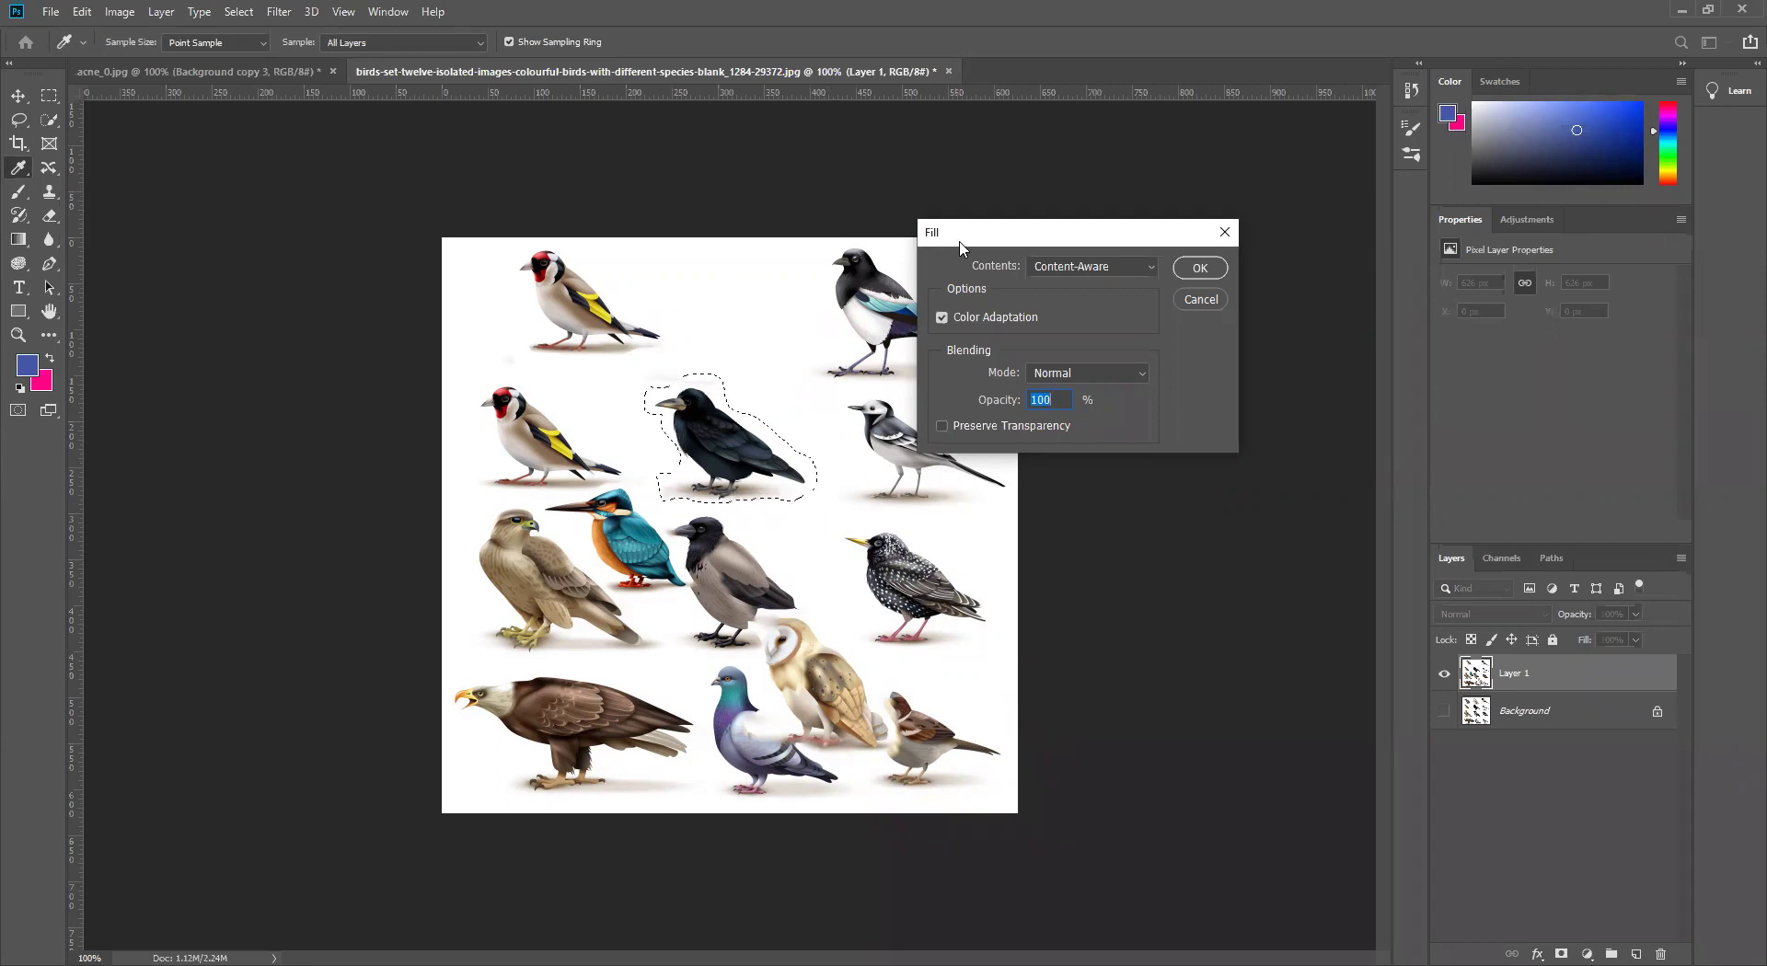
left_click(1097, 266)
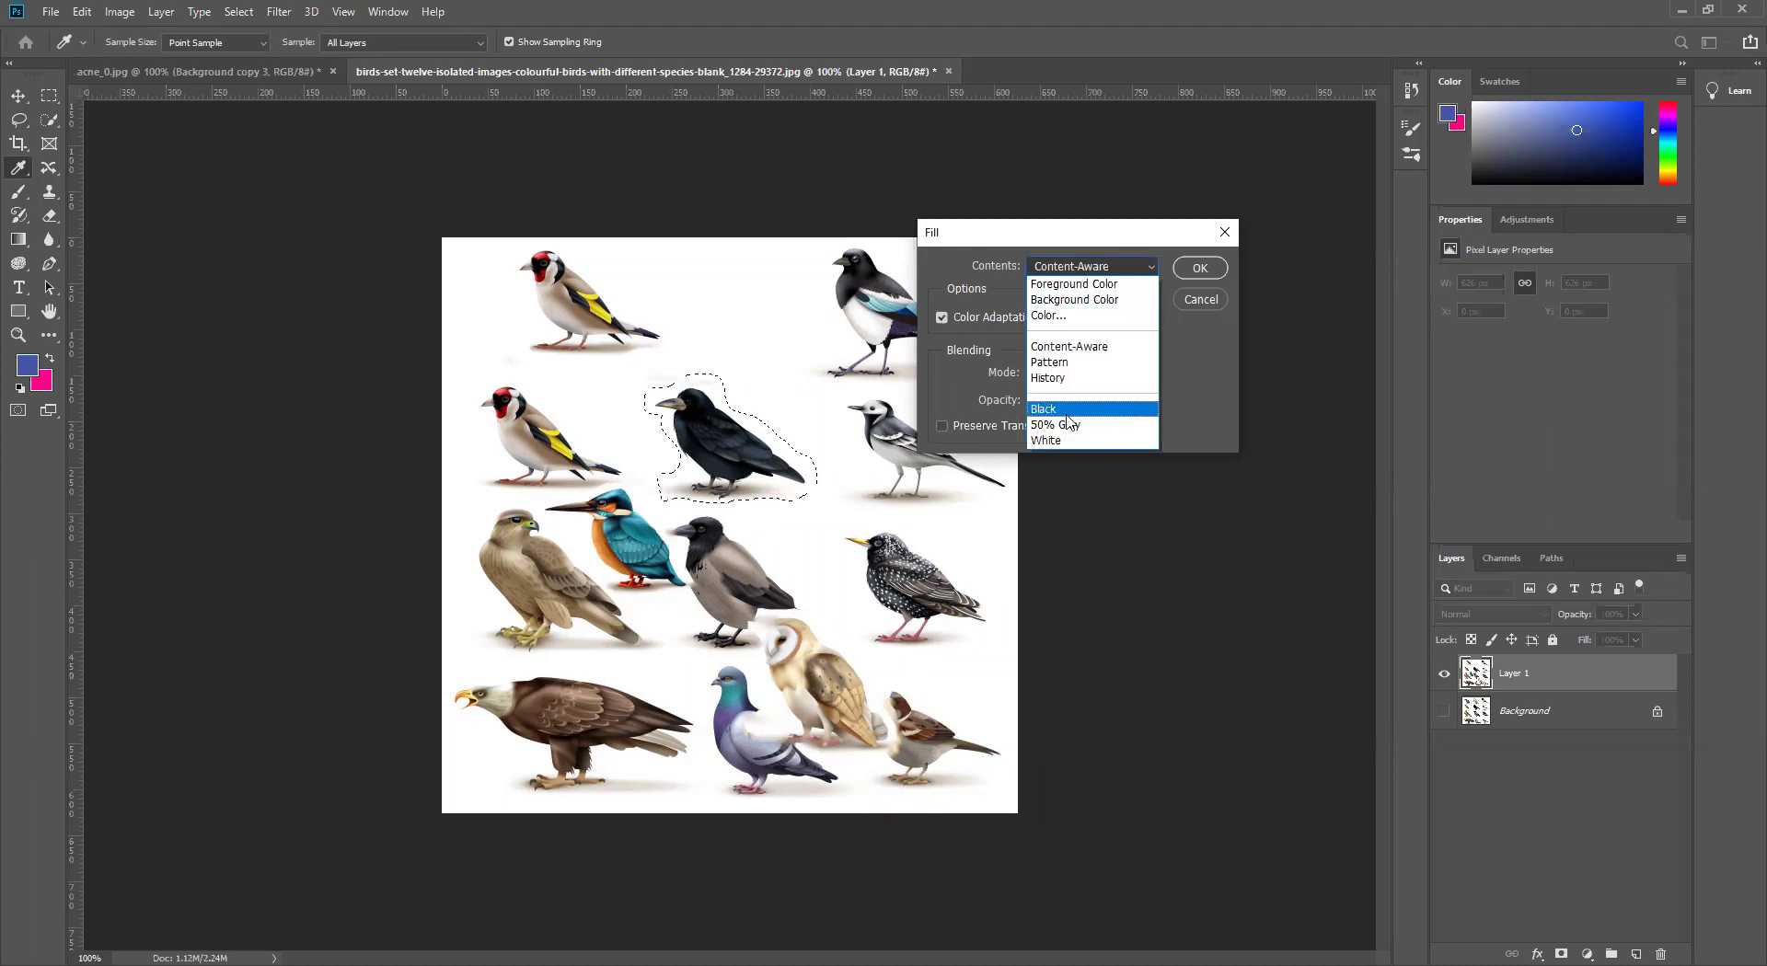
left_click(1087, 356)
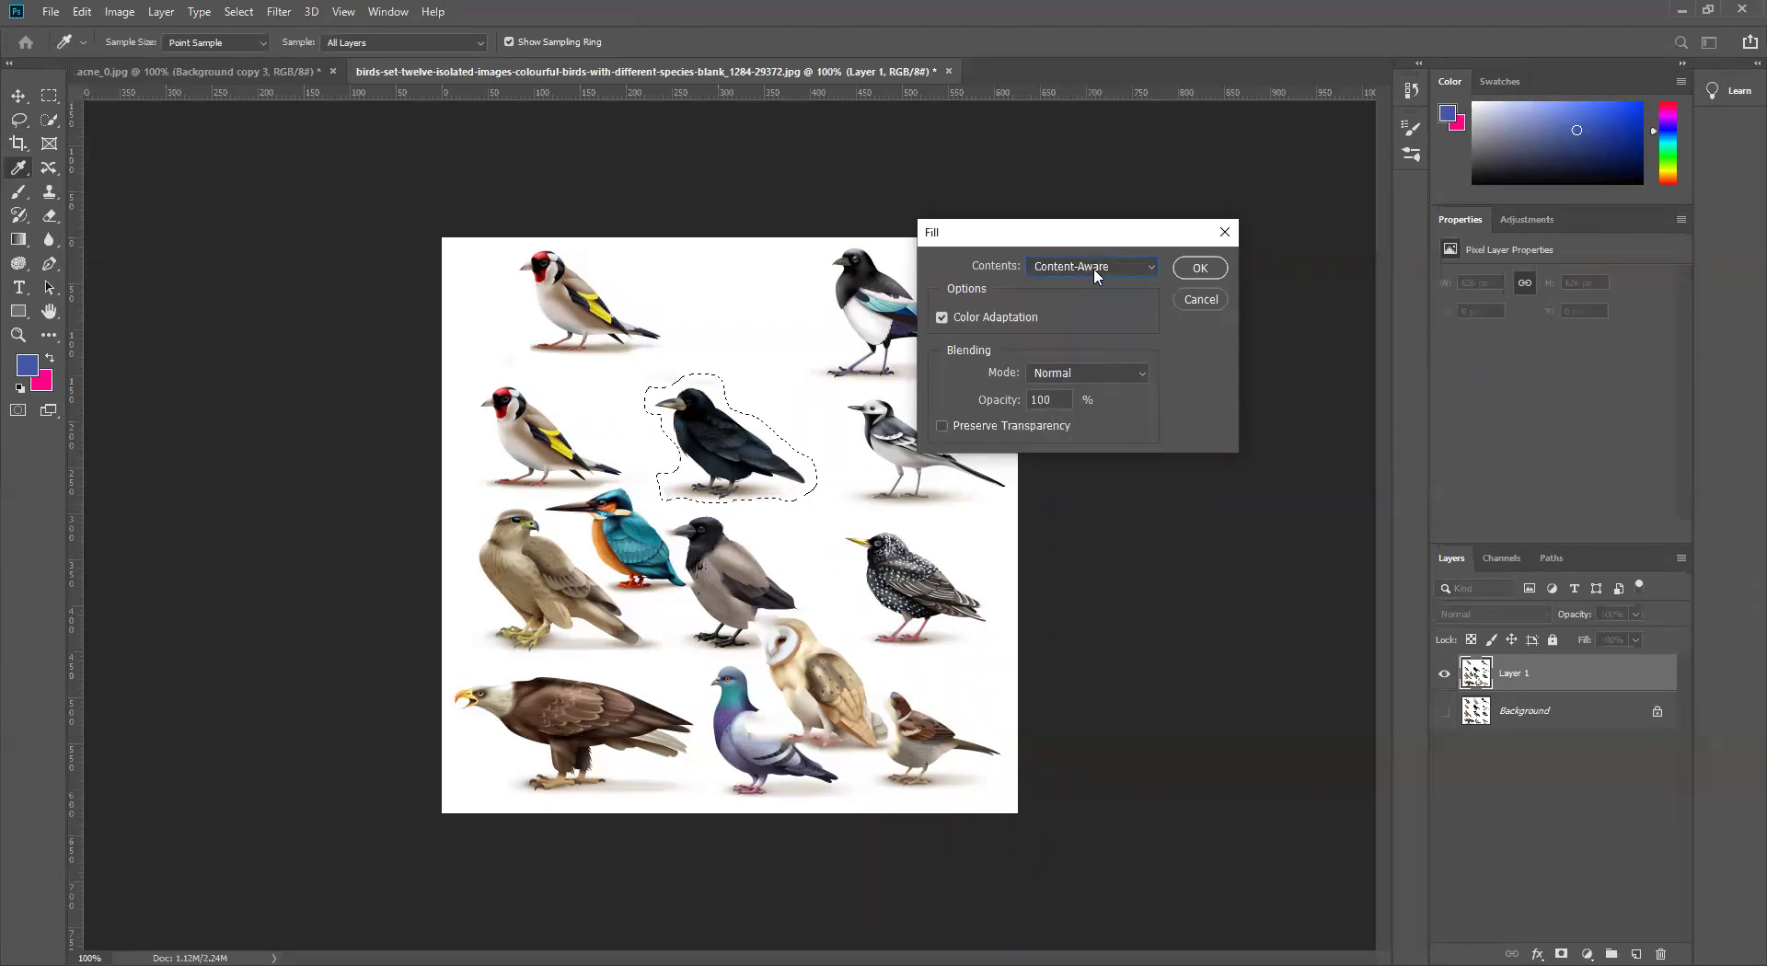
left_click(1200, 269)
key("l")
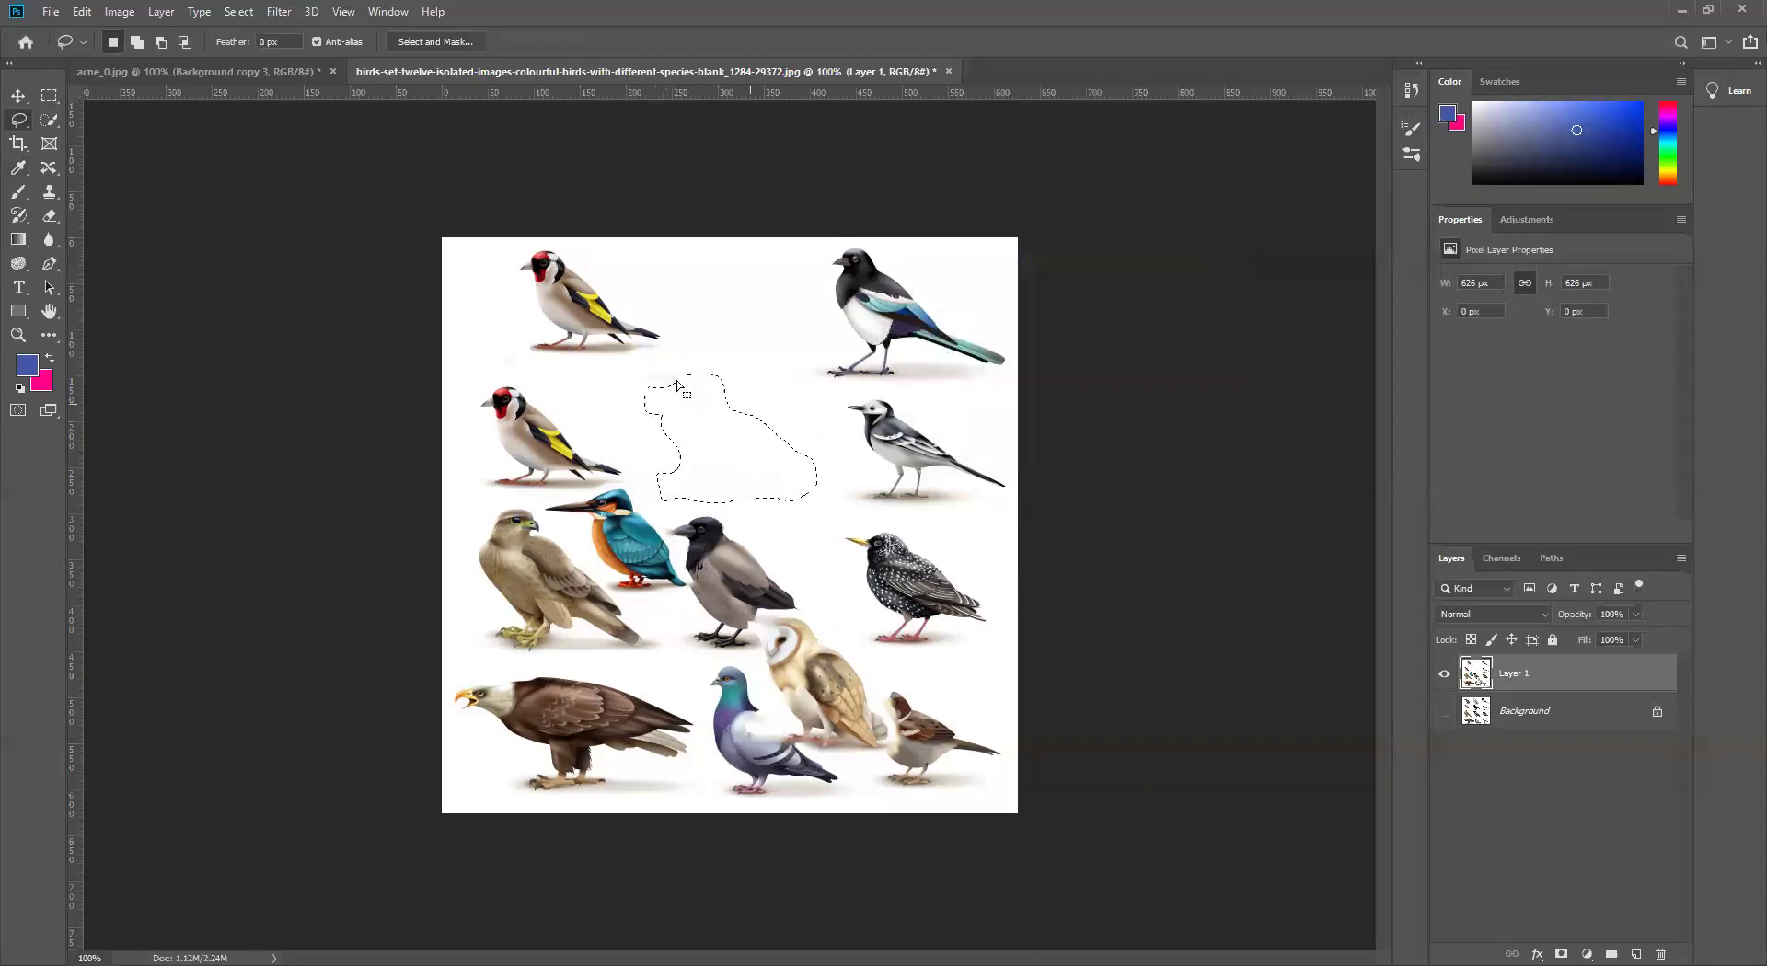
Step: Deselect, lasso the grey-and-white wagtail below the magpie, remove it with a Content-Aware fill at Normal mode and 100% opacity, and deselect
key("ctrl+d")
mouse_move(972, 500)
left_mouse_down()
mouse_move(849, 509)
mouse_move(827, 490)
mouse_move(870, 470)
left_mouse_up()
mouse_move(845, 405)
left_mouse_down()
mouse_move(908, 405)
mouse_move(1010, 480)
mouse_move(1009, 499)
mouse_move(966, 504)
left_mouse_up()
key("alt+e")
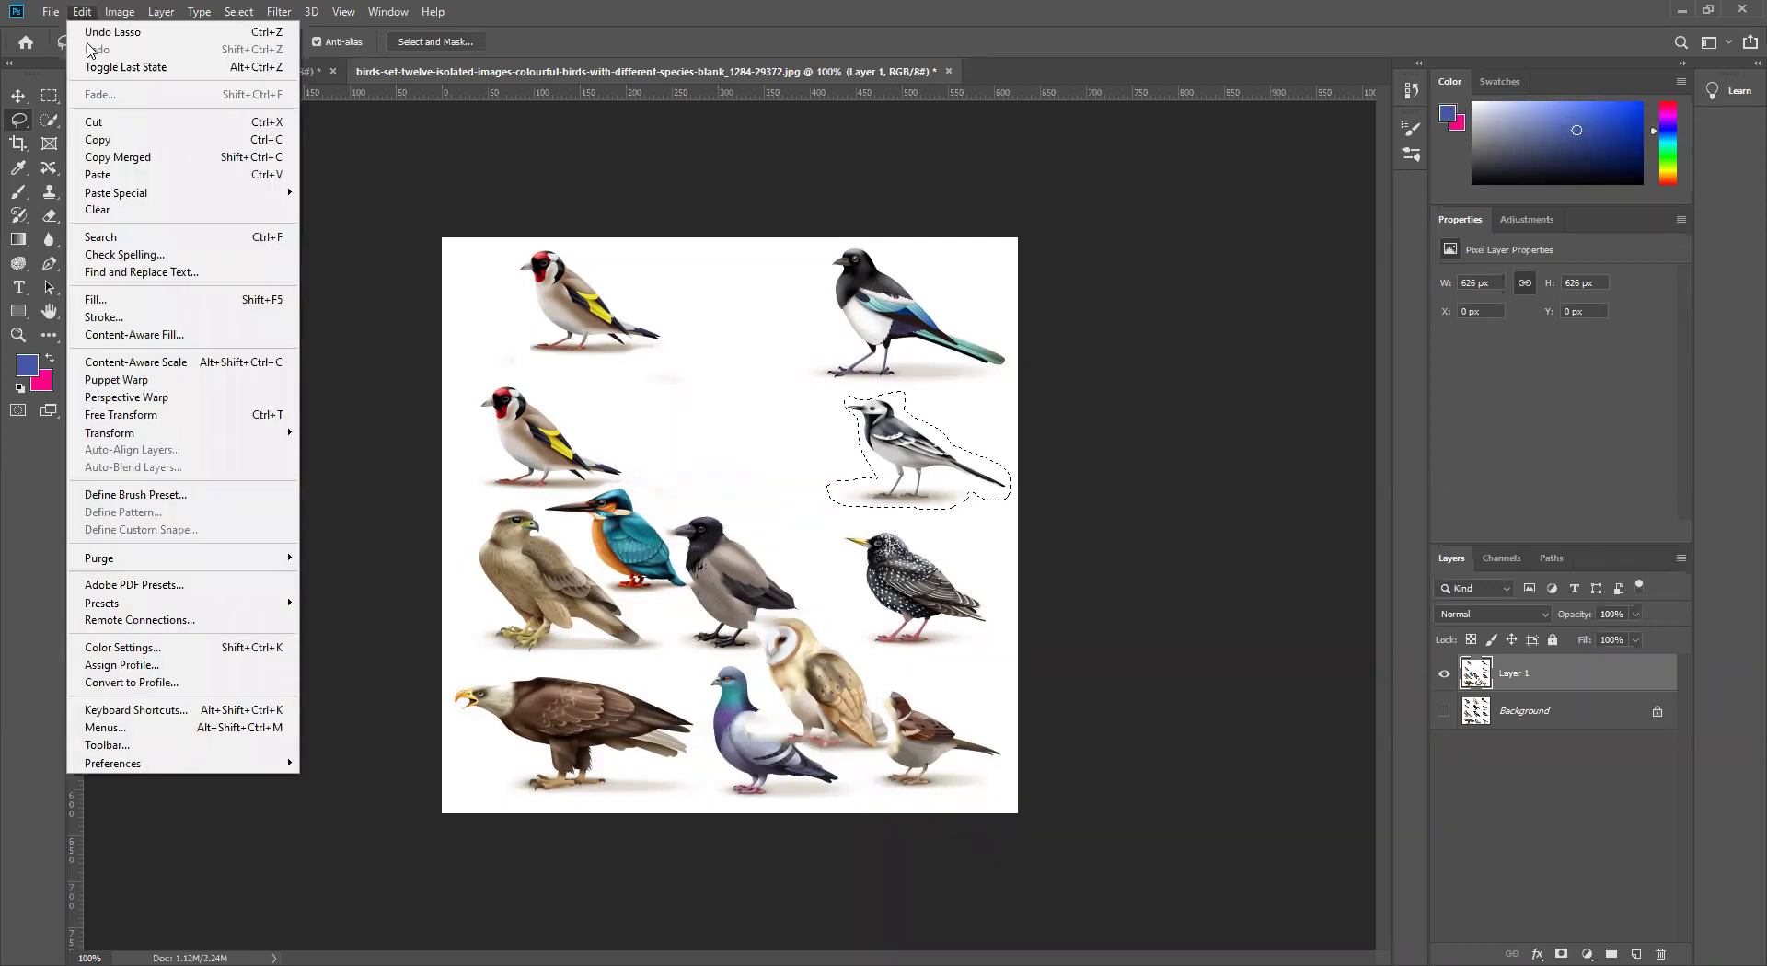
left_click(95, 300)
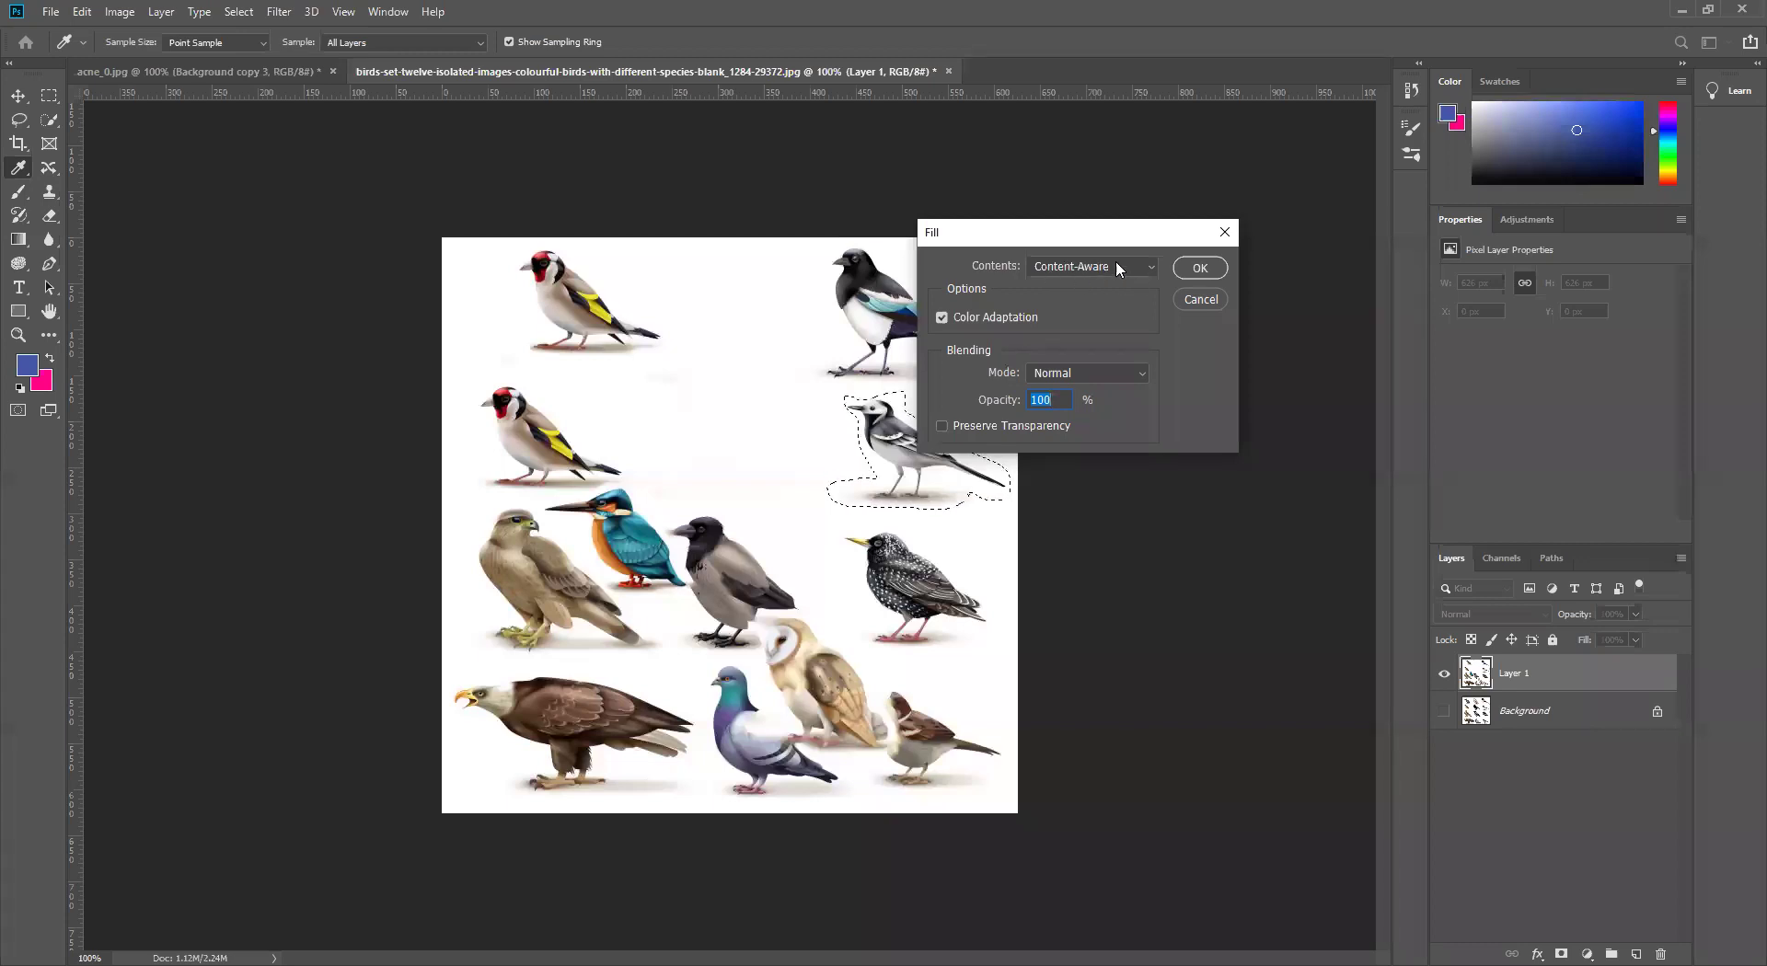
left_click(1206, 268)
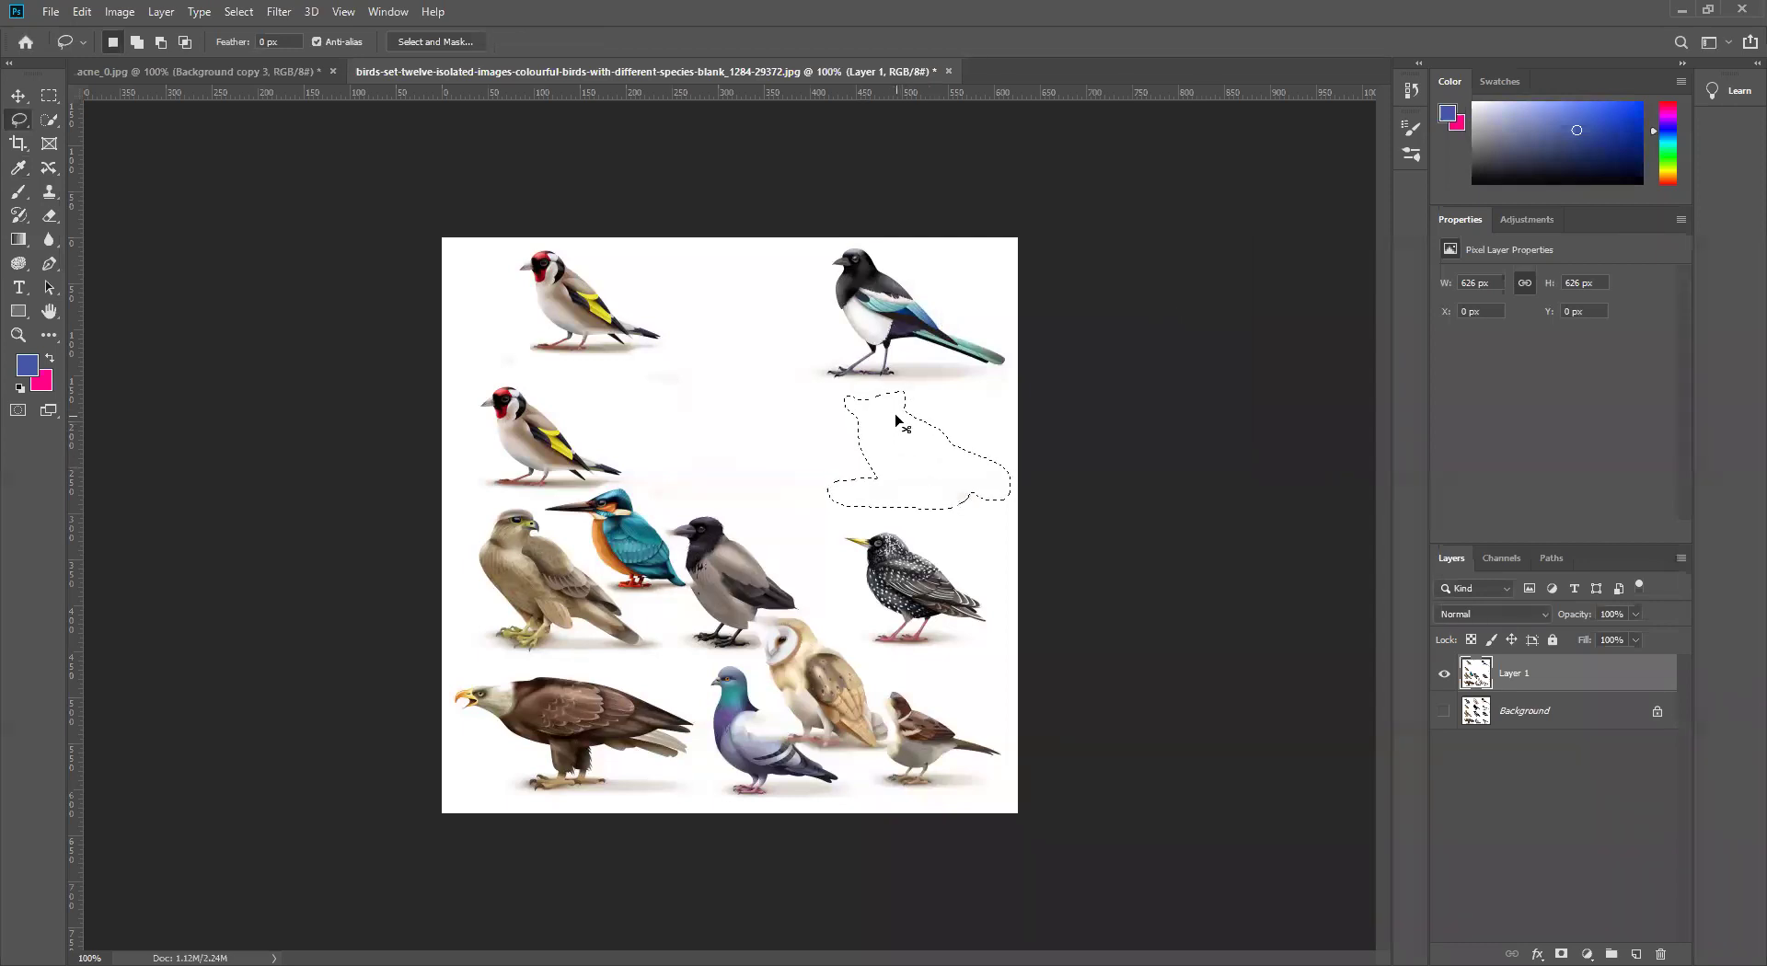
key("ctrl+d")
Step: Lasso the magpie, remove it with a Content-Aware fill at Normal mode and 100% opacity with Color Adaptation on, and deselect
mouse_move(946, 389)
left_mouse_down()
mouse_move(819, 372)
mouse_move(835, 327)
mouse_move(820, 271)
mouse_move(865, 240)
mouse_move(890, 247)
mouse_move(975, 334)
mouse_move(1012, 342)
mouse_move(1010, 385)
mouse_move(938, 390)
left_mouse_up()
left_click(82, 11)
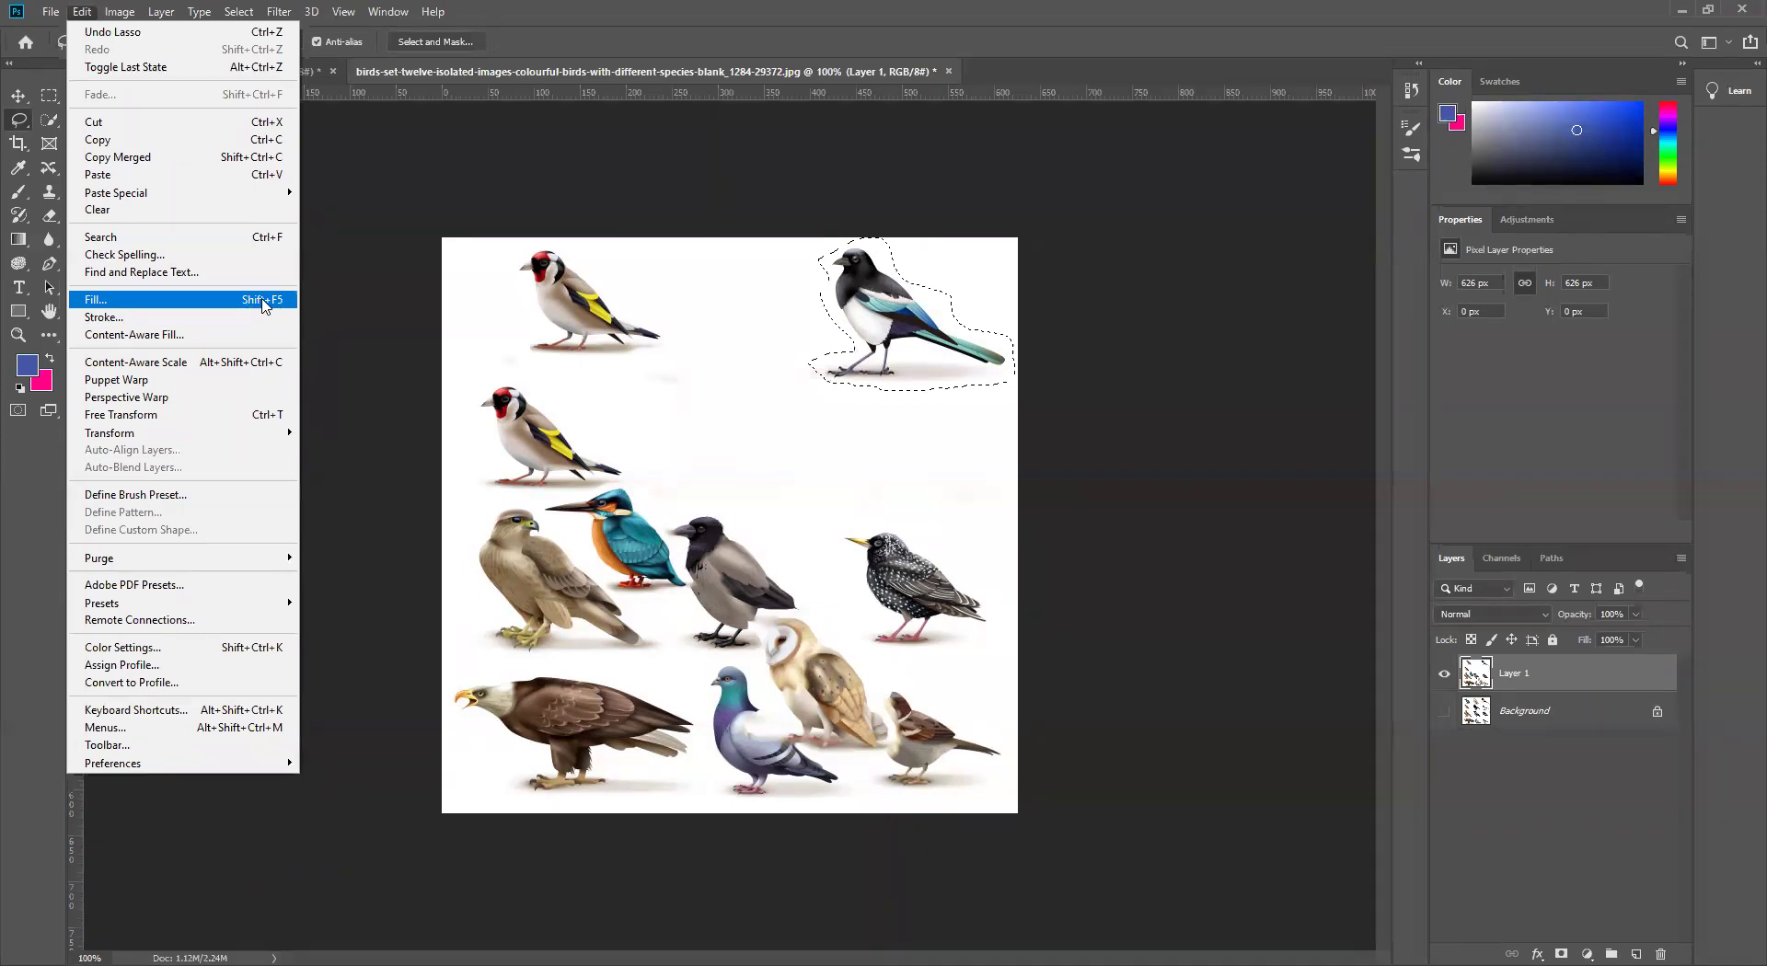
left_click(32, 468)
key("shift")
key("shift+F5")
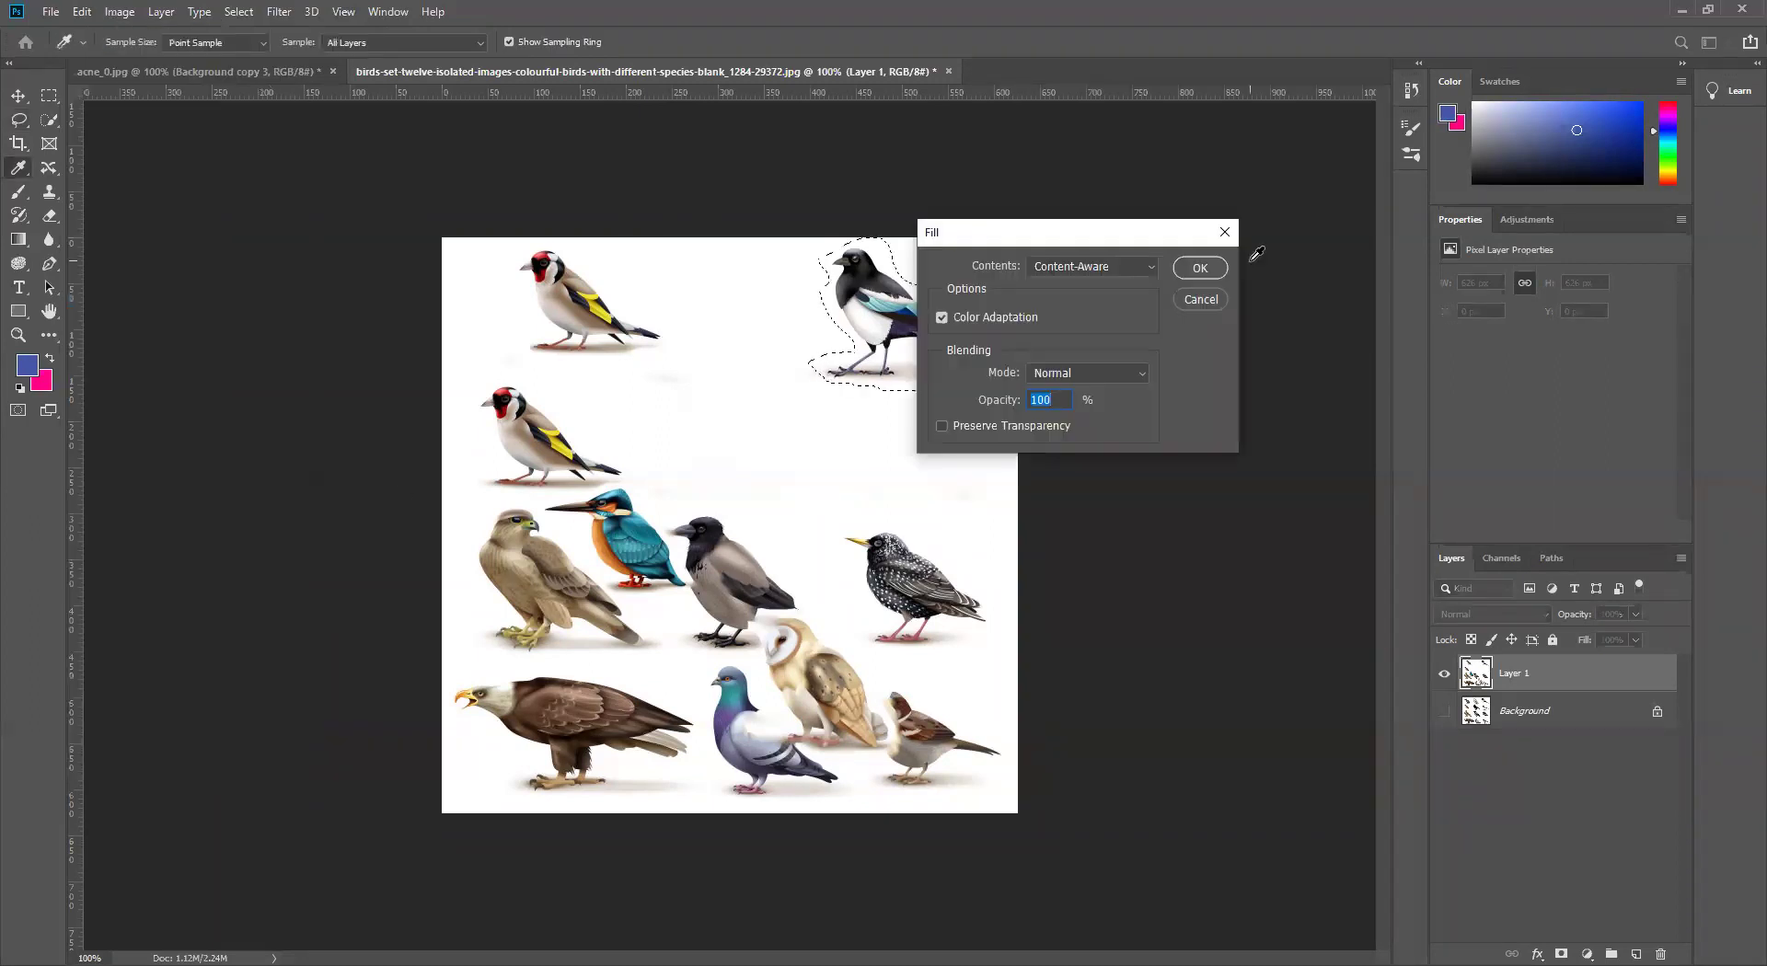
left_click(1197, 268)
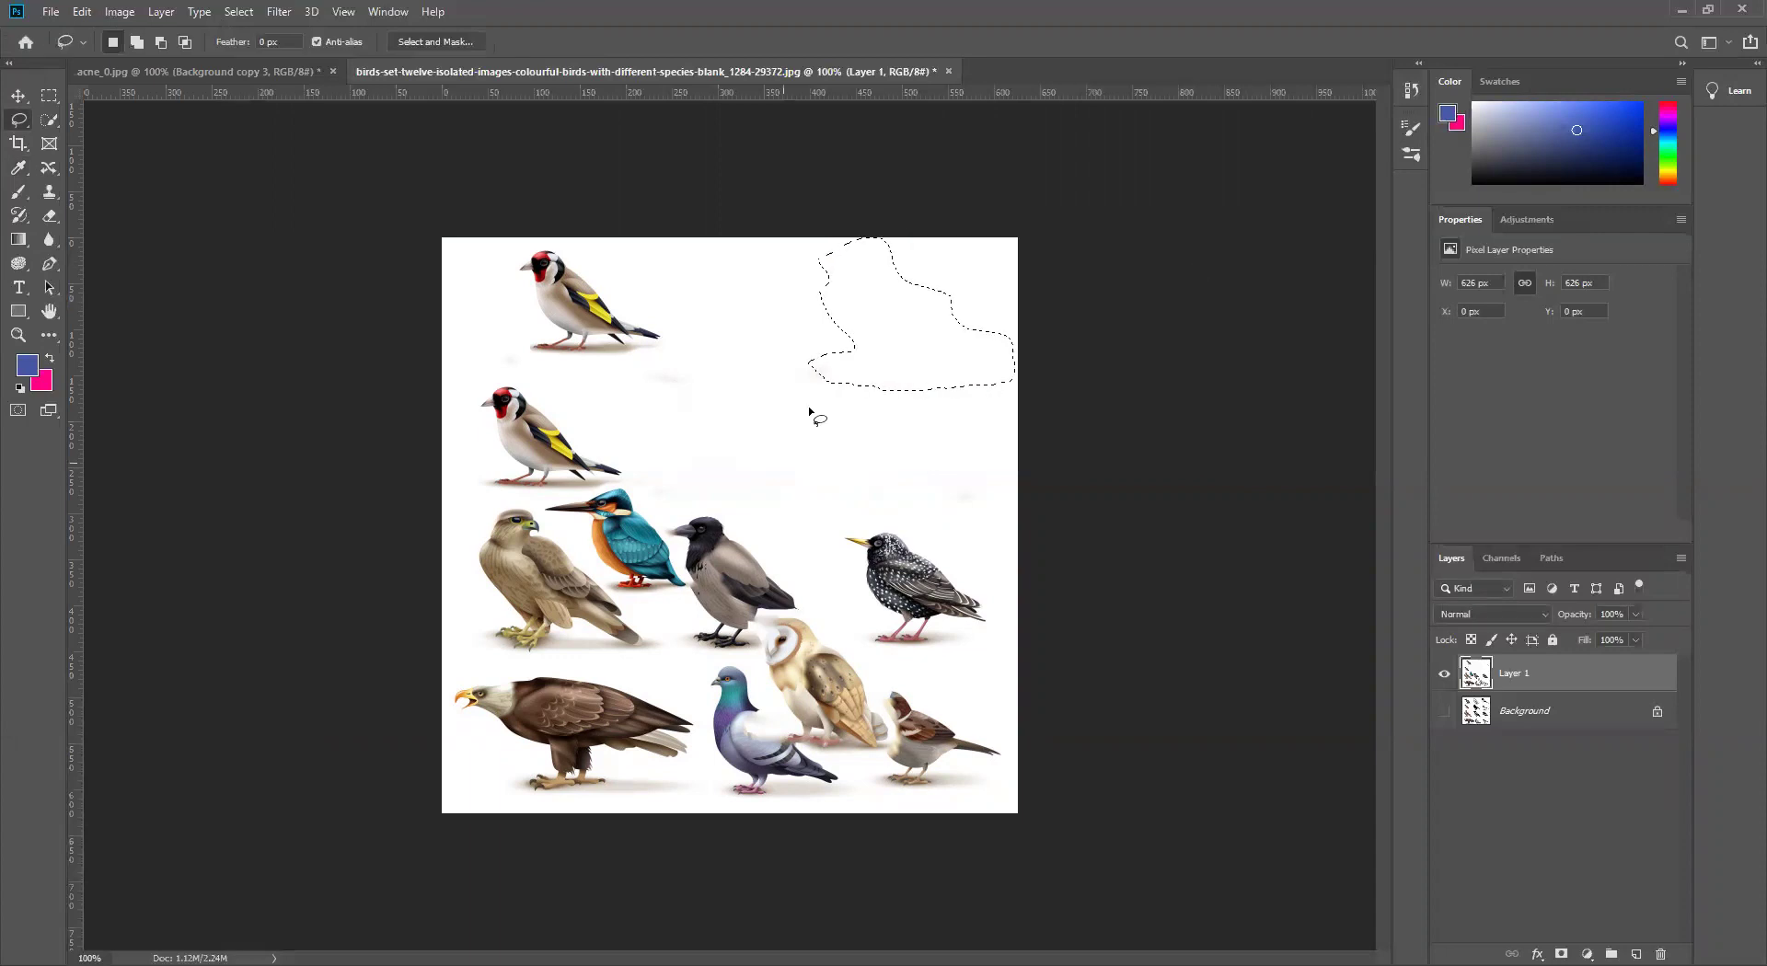
key("ctrl+d")
Step: Activate the Red Eye tool and open red-eye-in-photo-1200x630.png from the Desktop
left_click(50, 174)
left_click(50, 180)
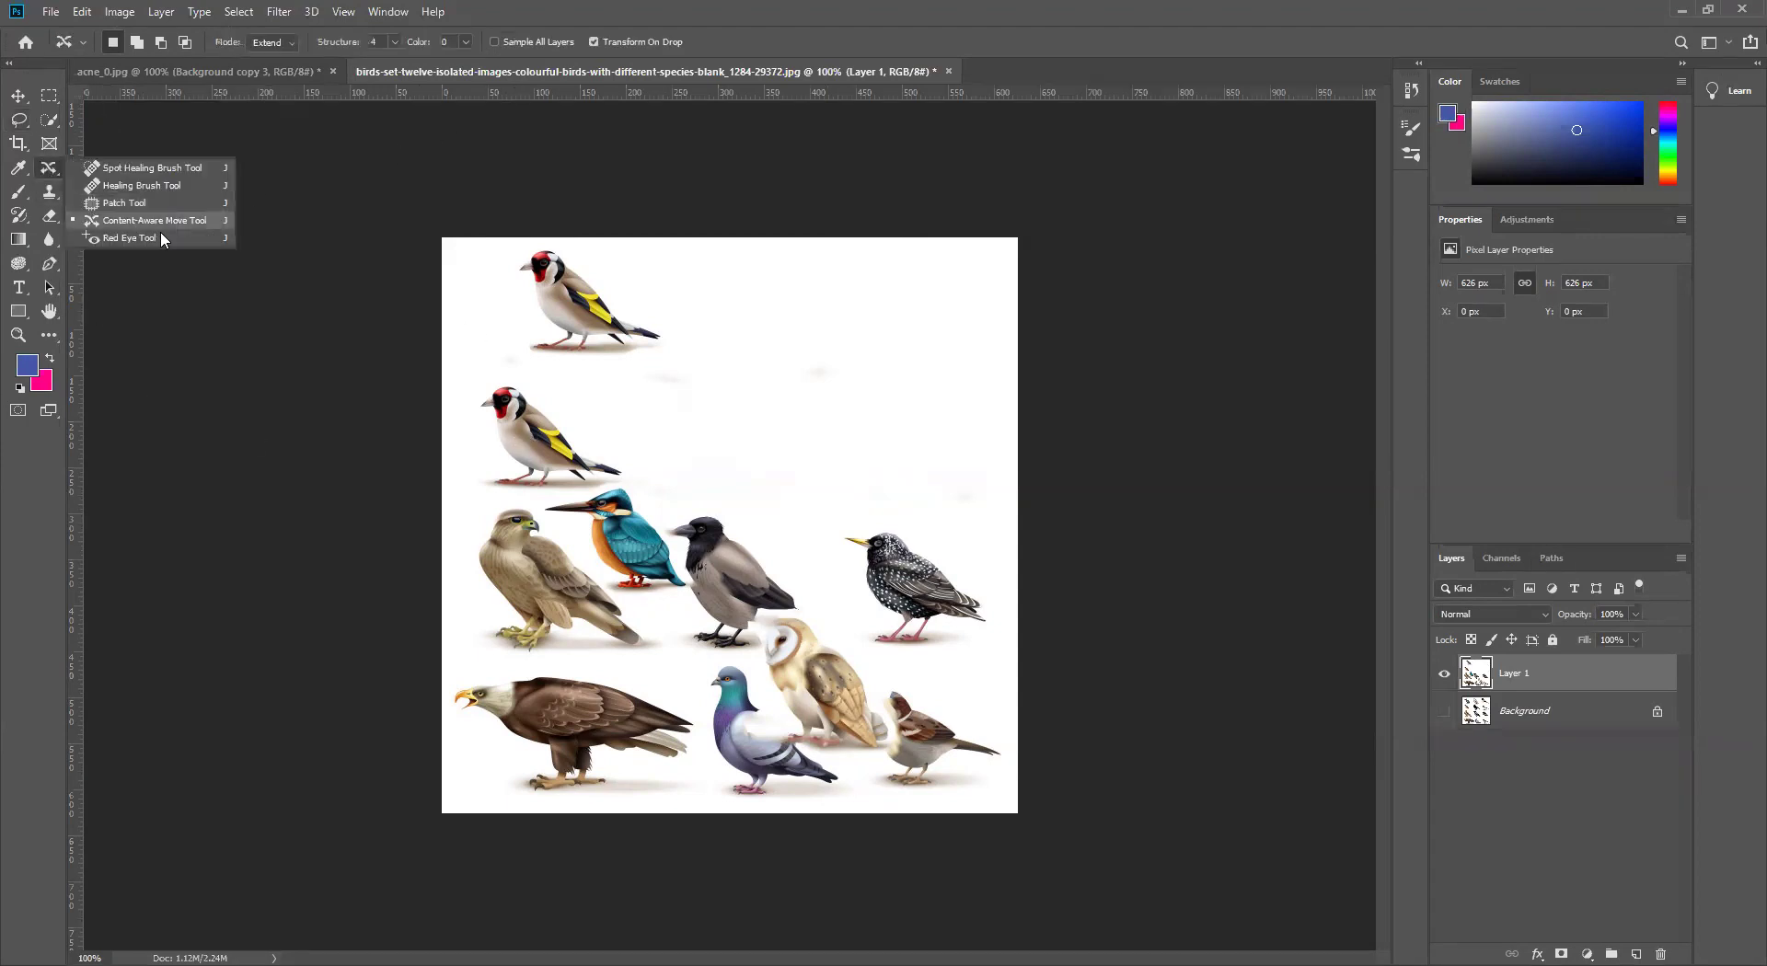
left_click(51, 174)
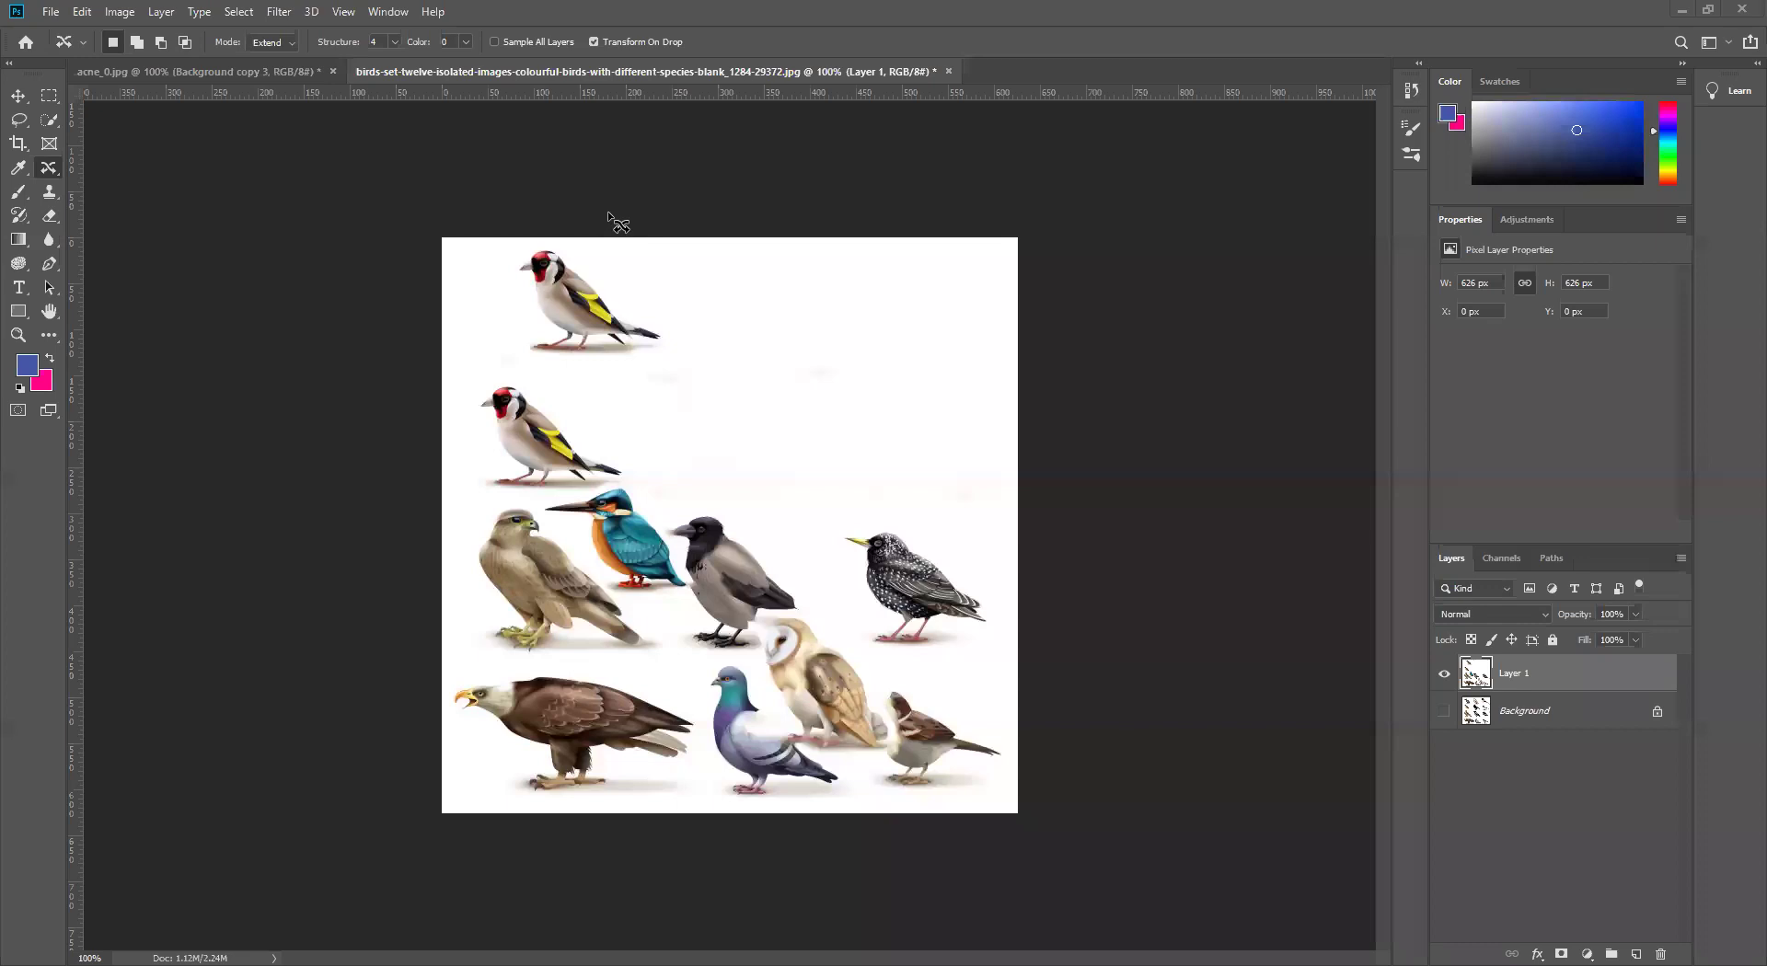
right_click(57, 173)
left_click(112, 241)
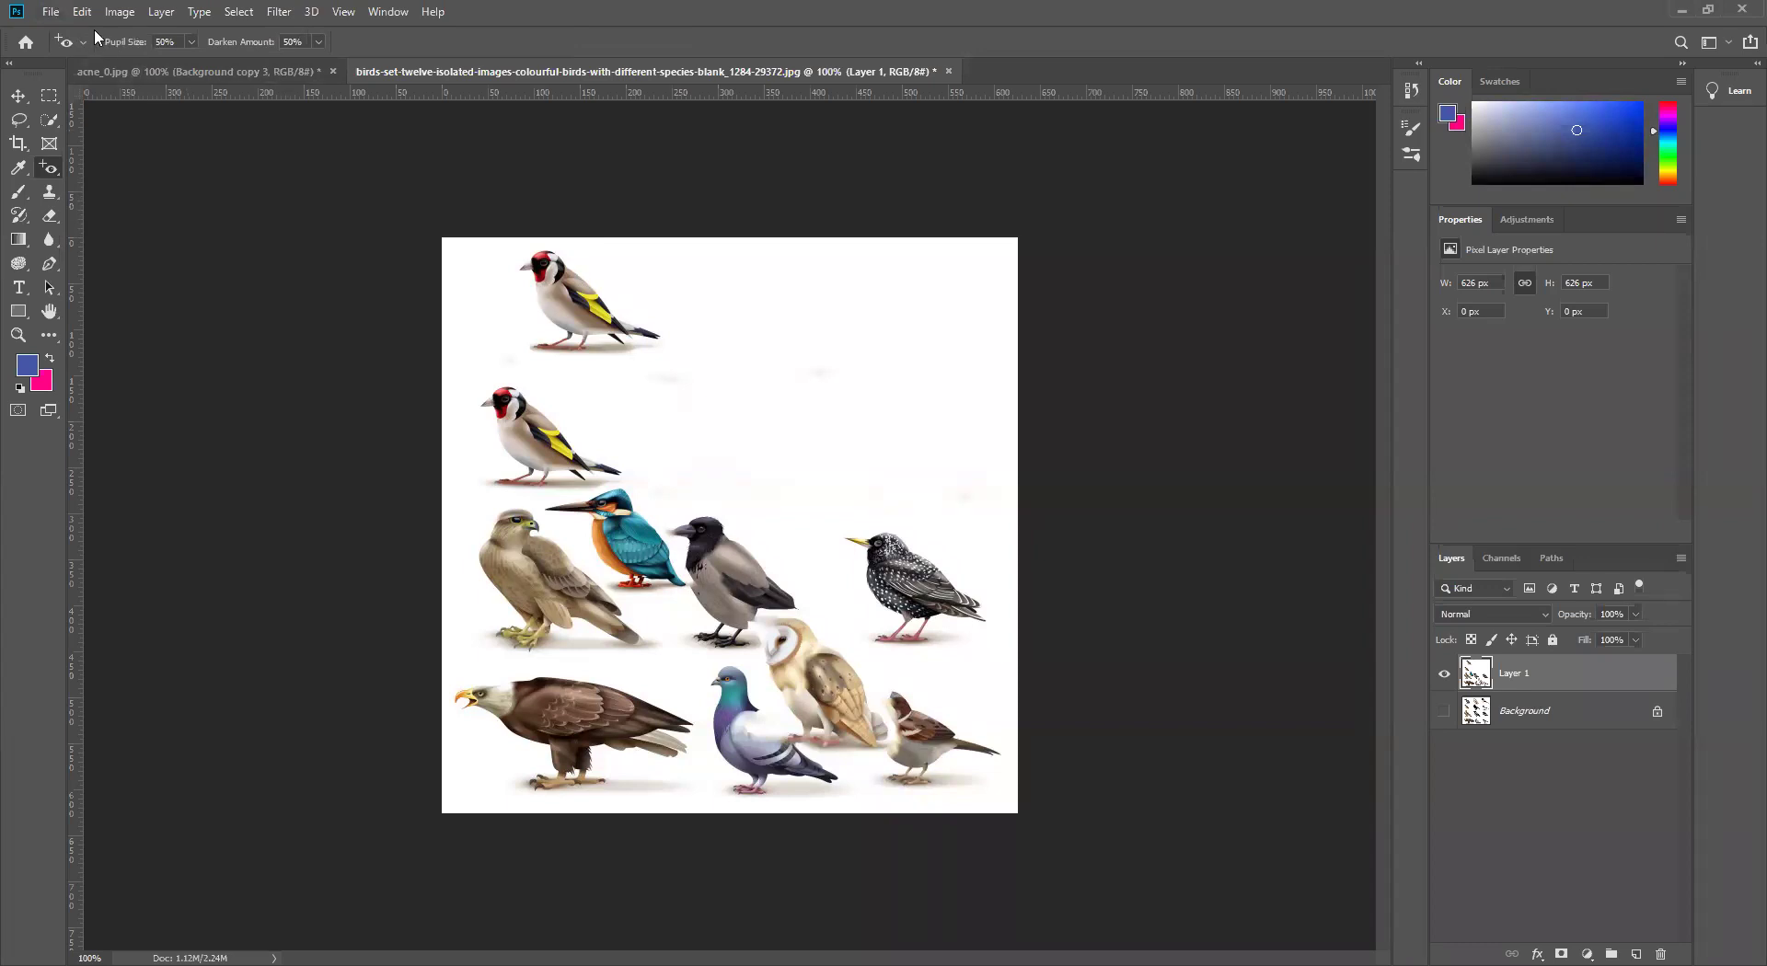
left_click(50, 12)
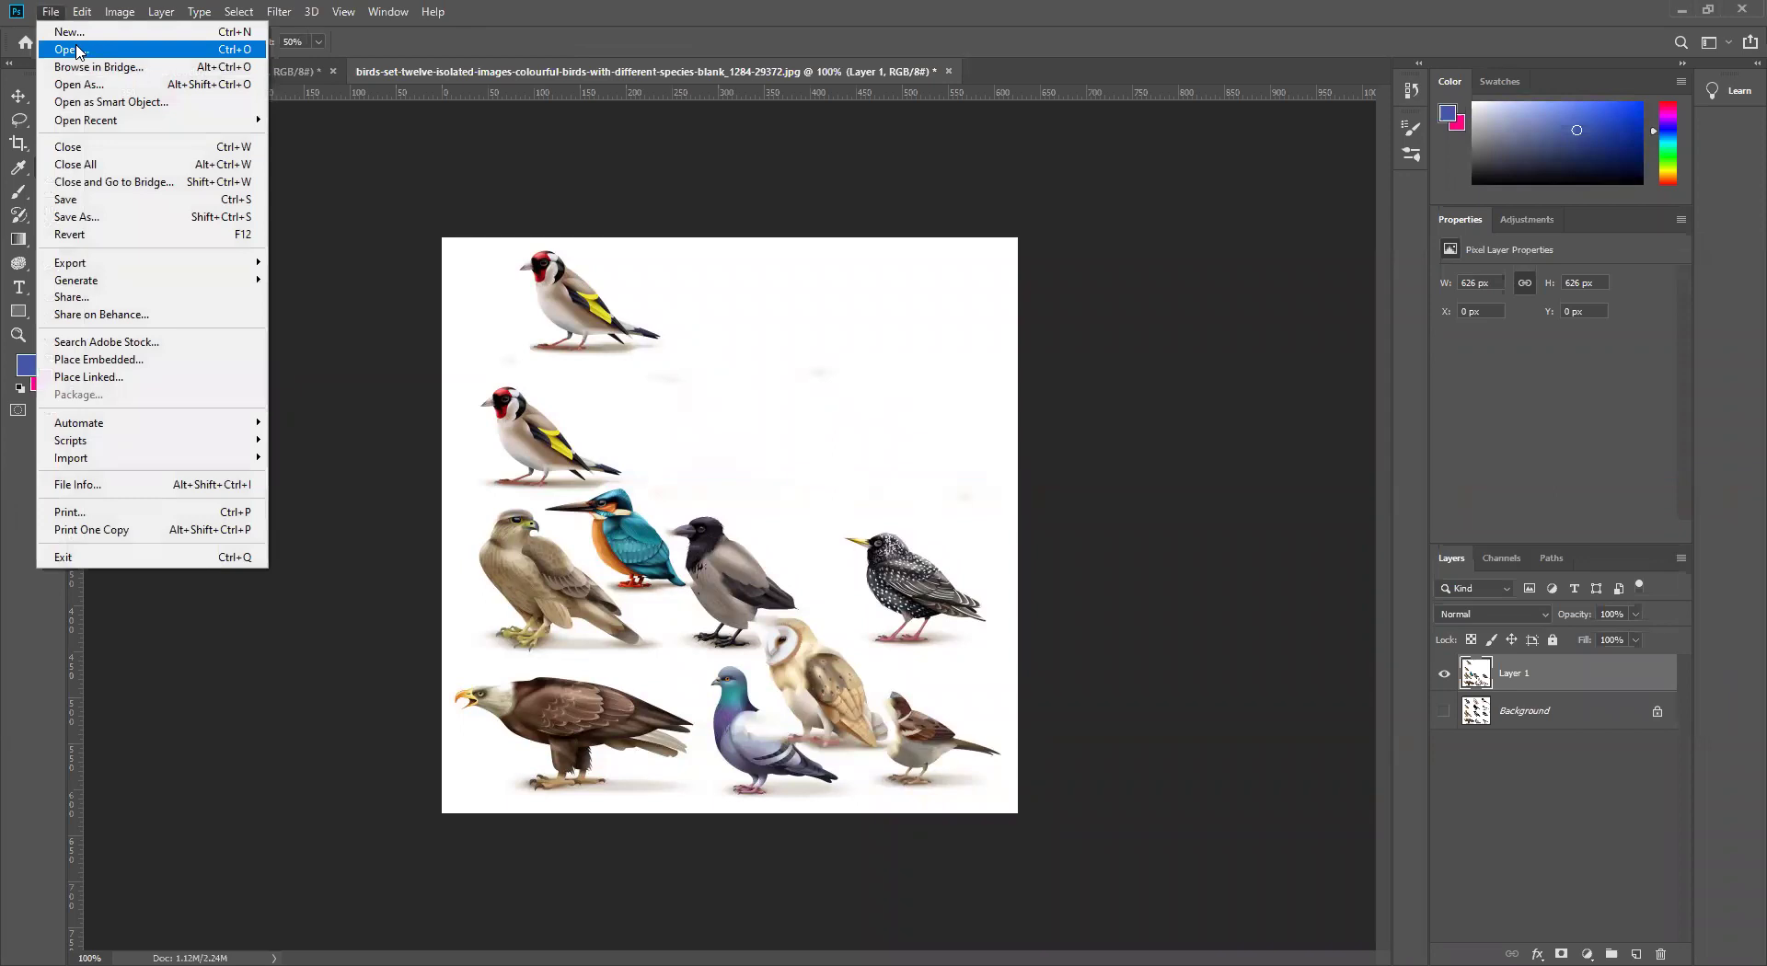
left_click(79, 52)
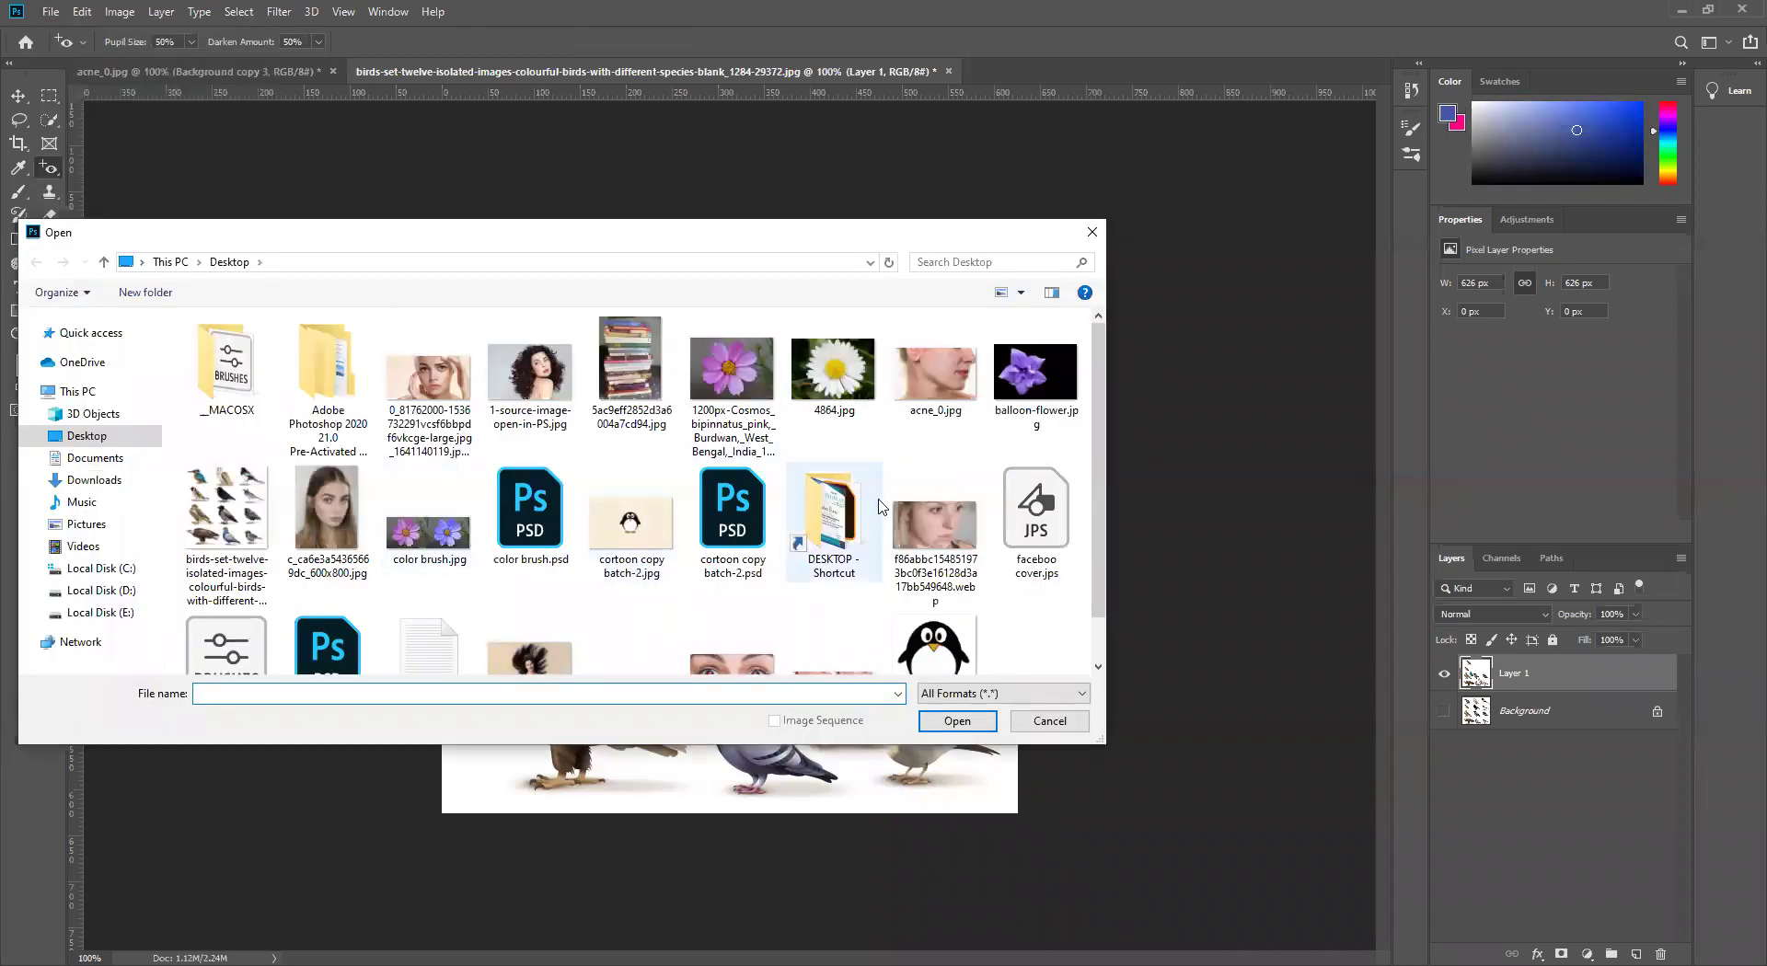
scroll(882, 506, "down", 1)
left_click(732, 616)
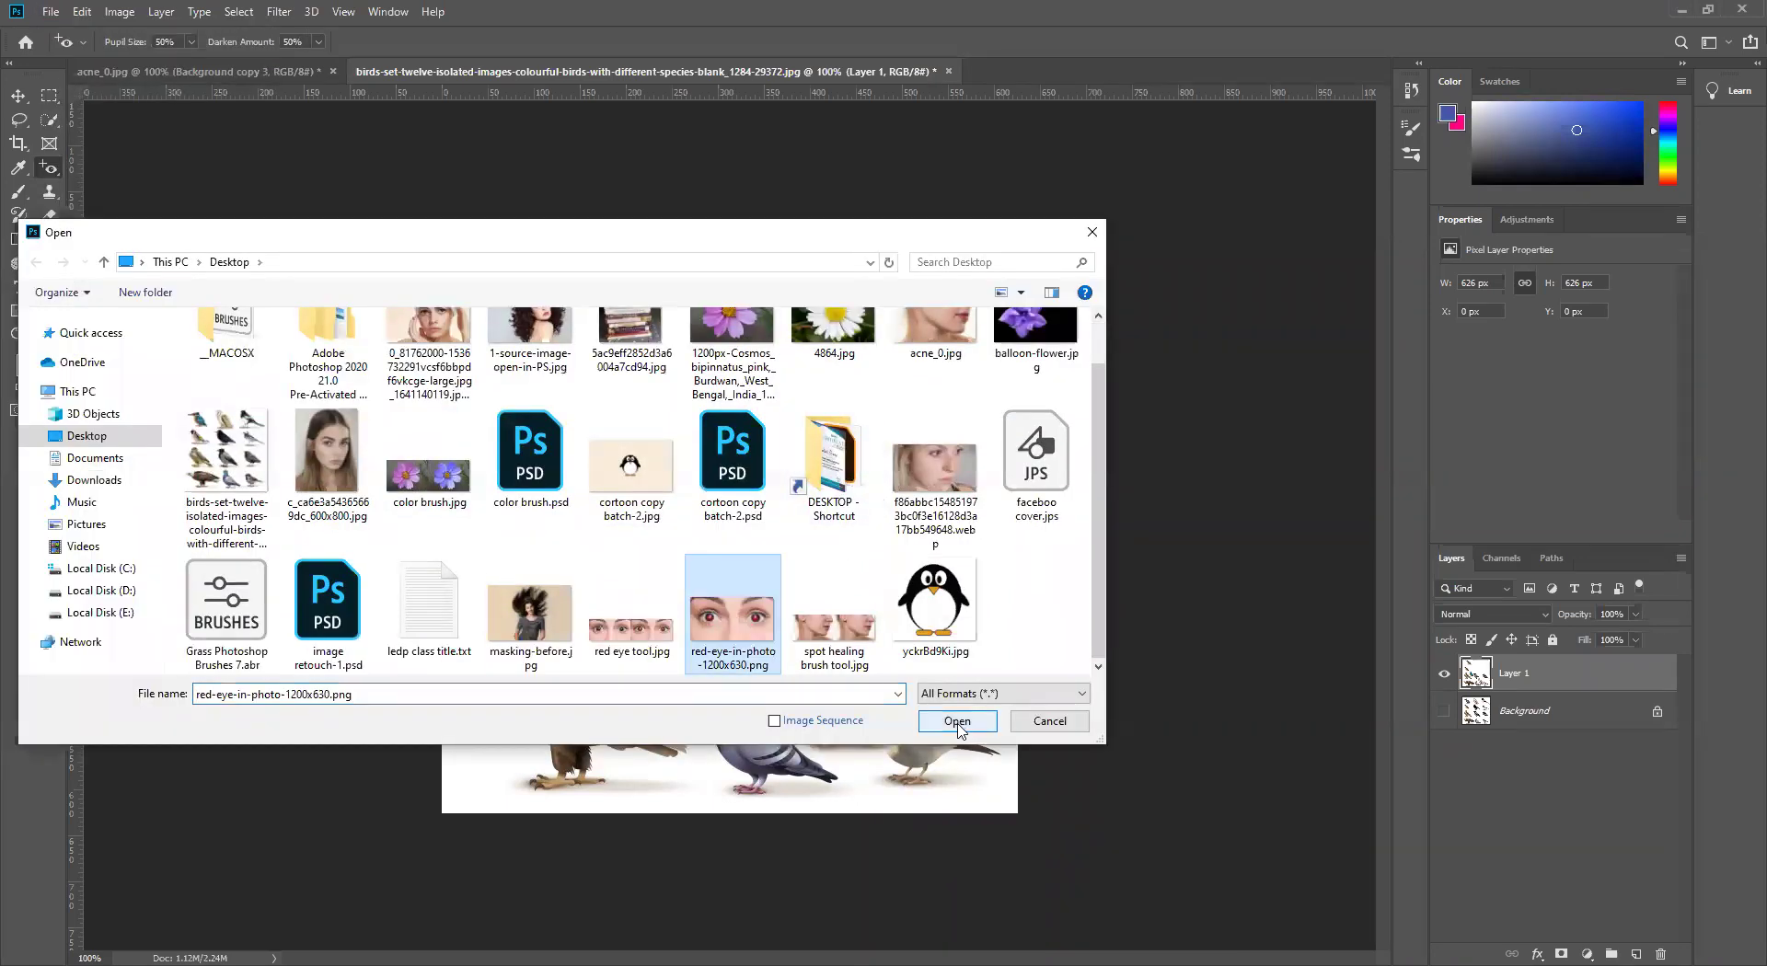
left_click(957, 724)
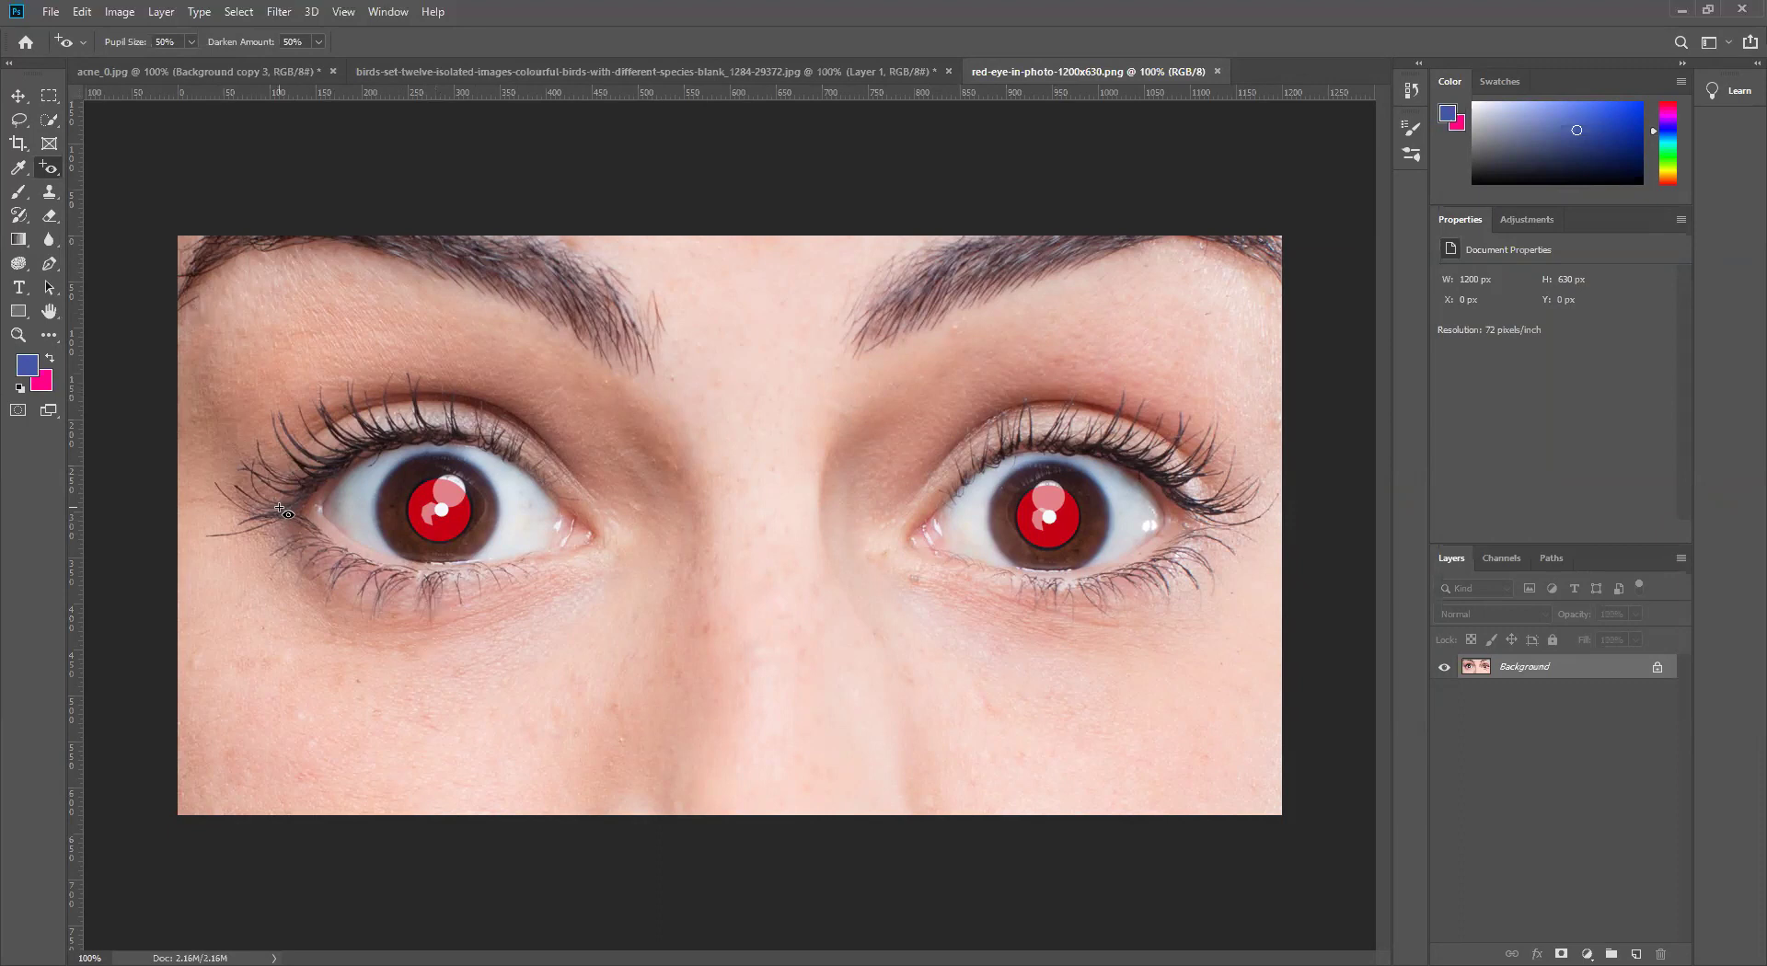
Step: Correct the red pupils of both eyes with the Red Eye tool at 50% pupil size and 50% darken amount
left_click(420, 509)
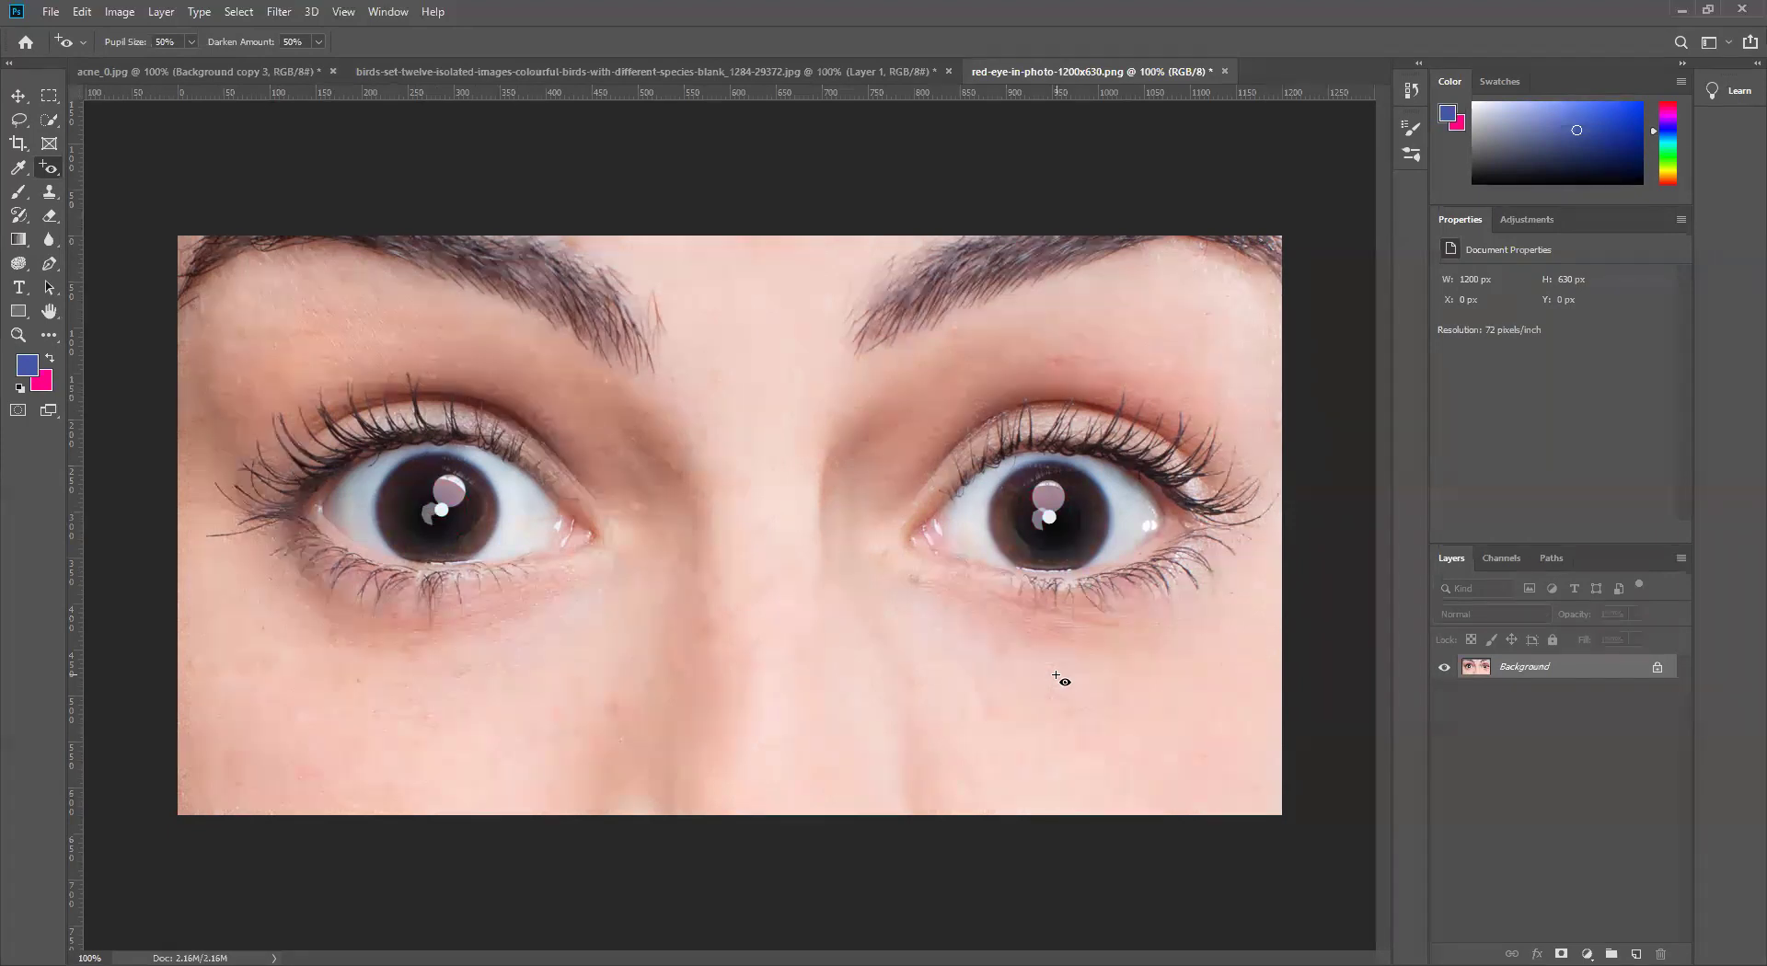
key("ctrl+minus")
key("ctrl+minus")
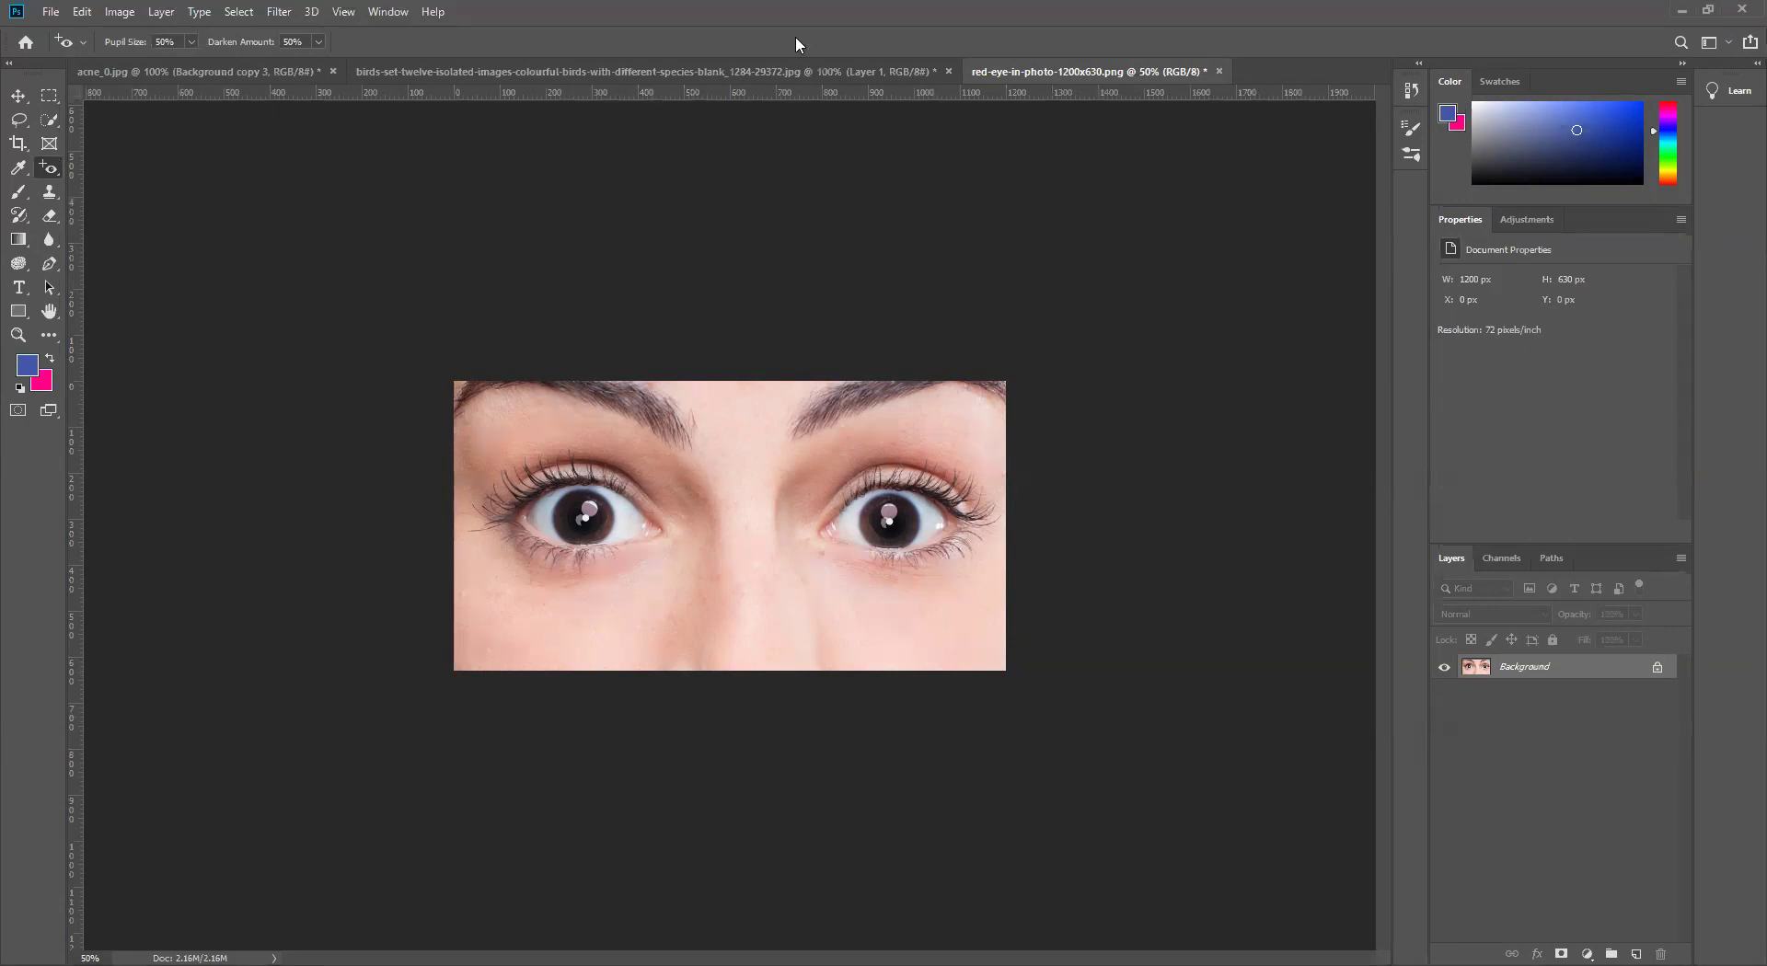
Step: Return to the birds document and activate the Clone Stamp tool
left_click(716, 67)
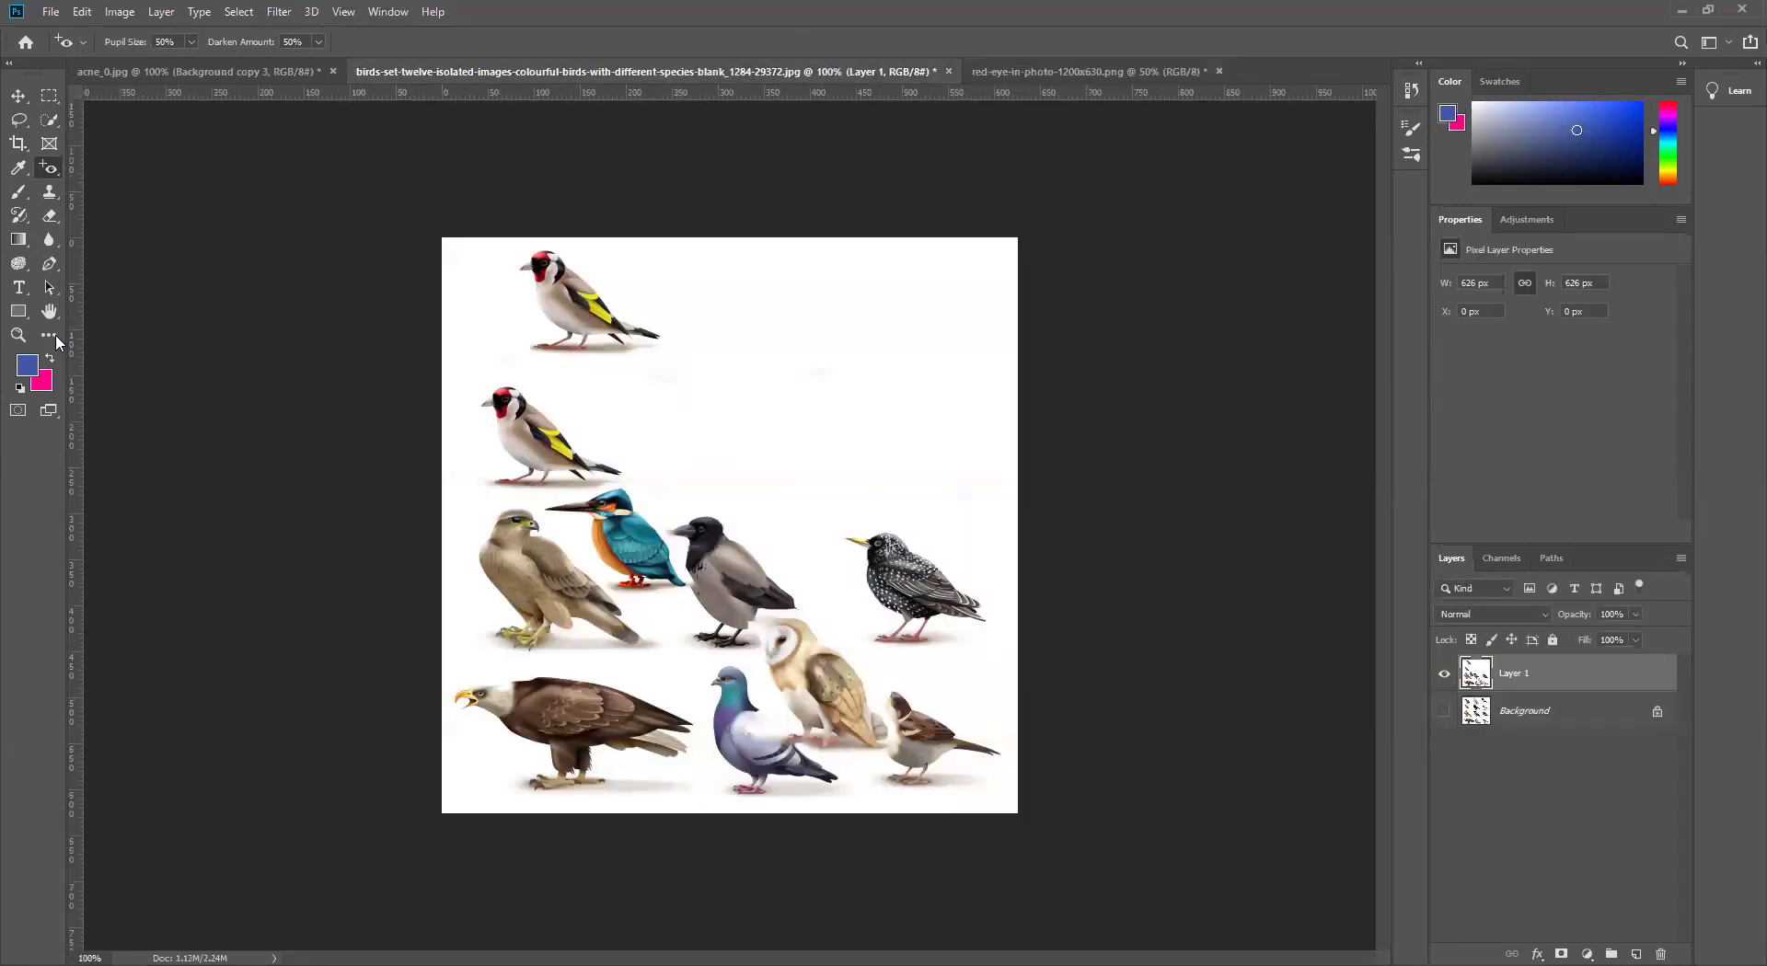
right_click(61, 169)
left_click(144, 169)
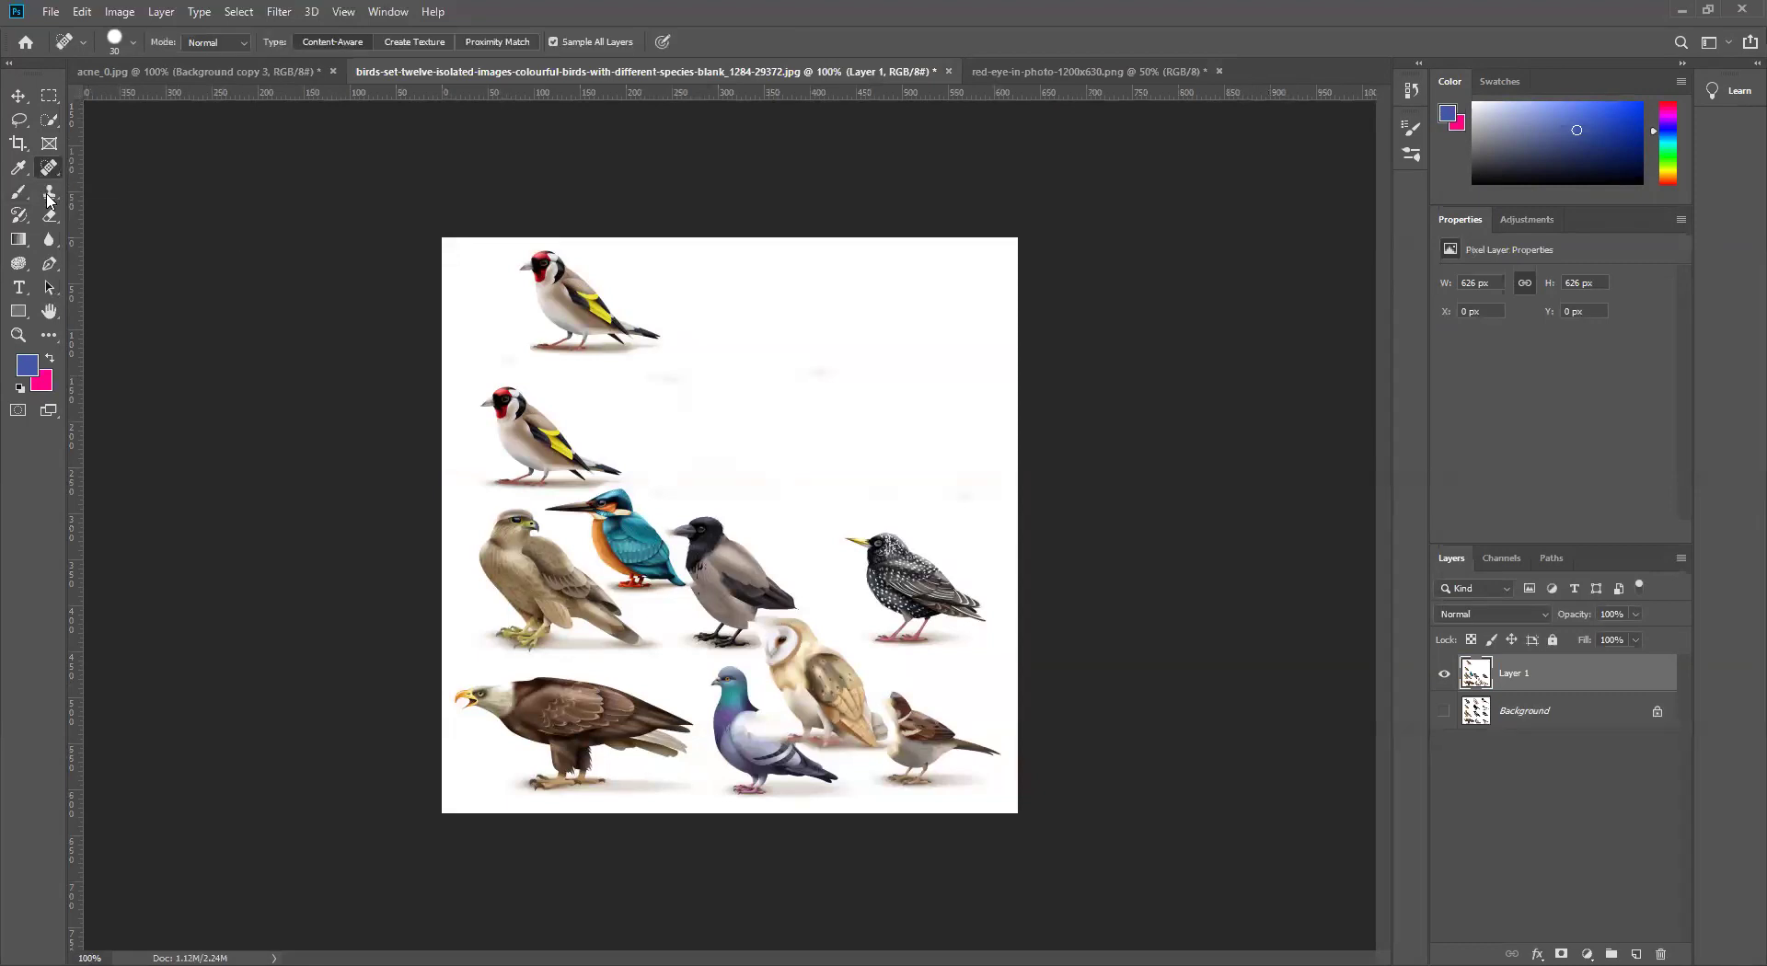
left_click(53, 197)
right_click(55, 203)
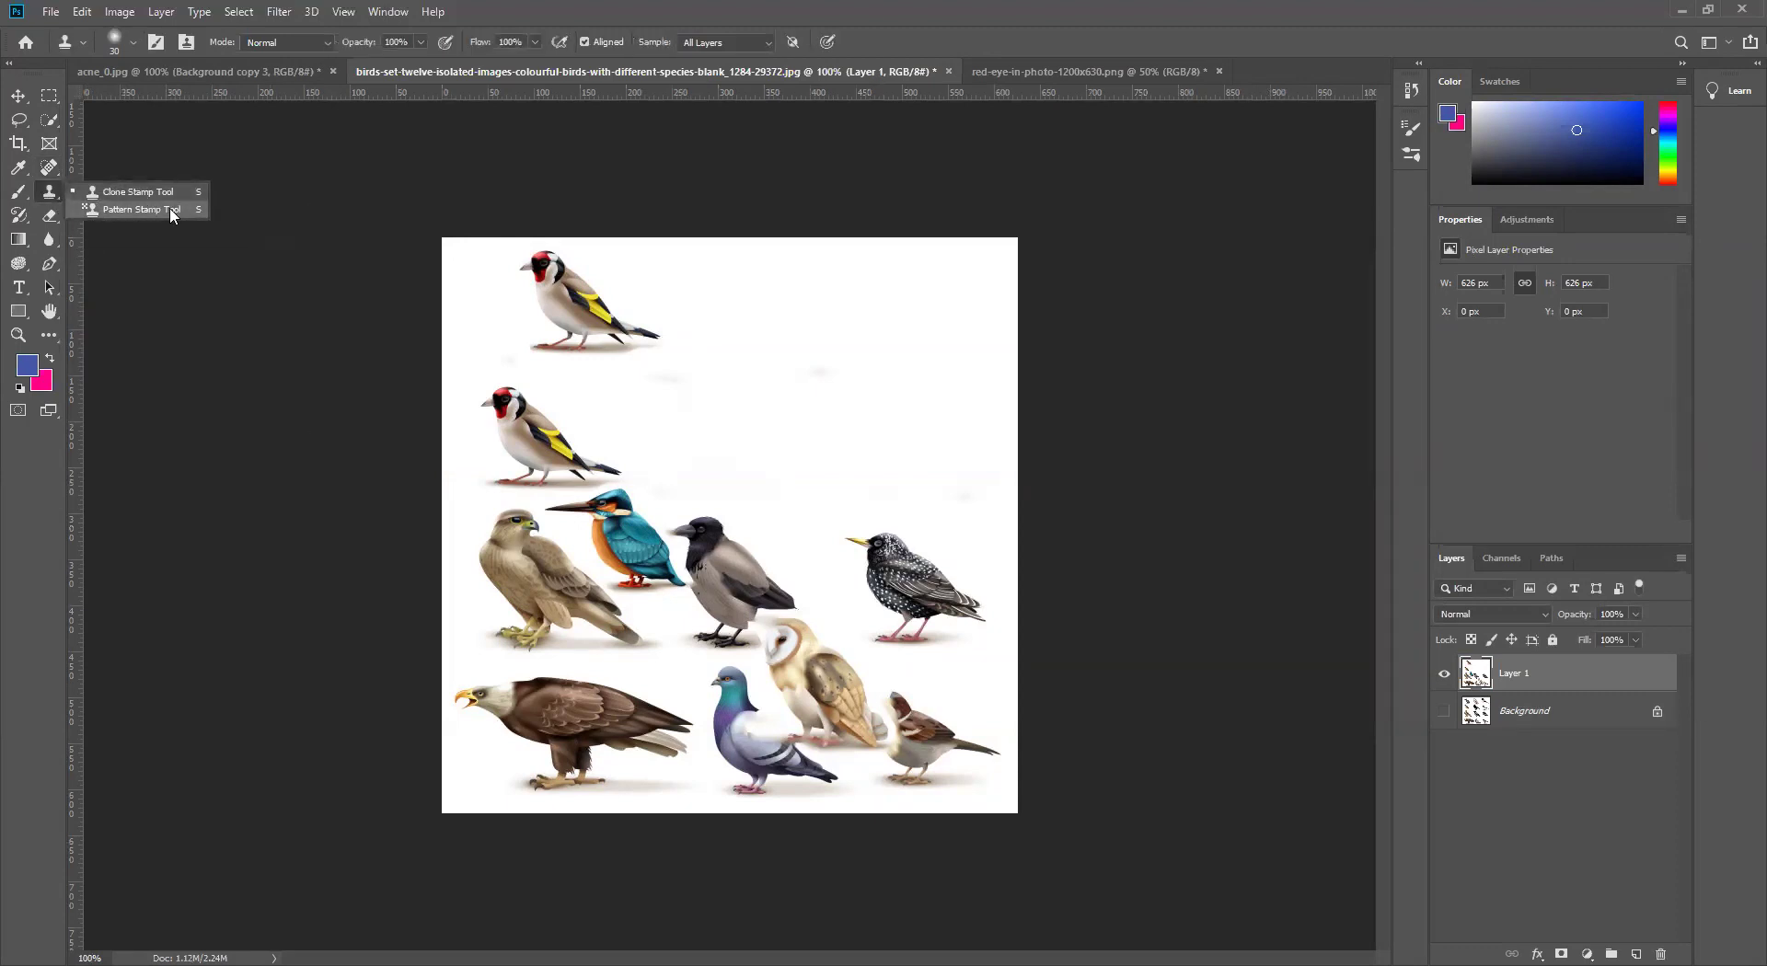
left_click(123, 198)
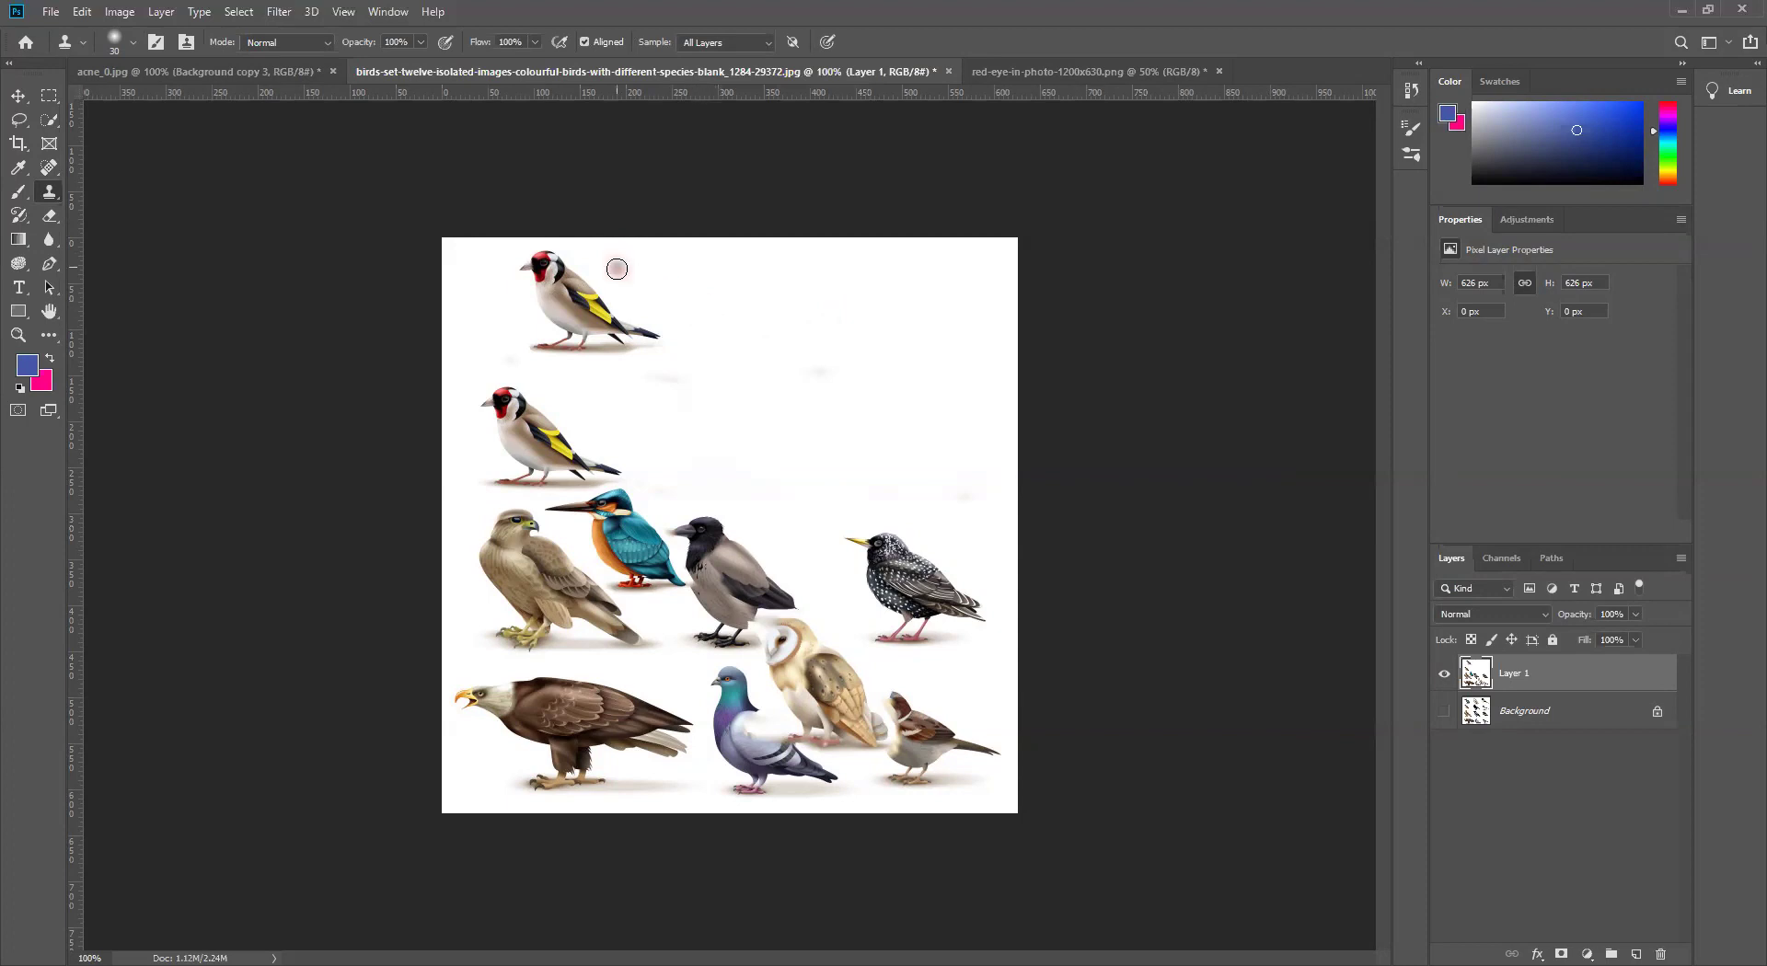
Step: Reduce the clone brush to 15 px, sample the topmost goldfinch, and paint a copy of it in the blank area above the starling
key("bracketleft")
key("bracketleft")
key("bracketleft")
left_click(568, 303, "alt")
left_click(762, 340)
key("ctrl+z")
mouse_move(865, 377)
left_mouse_down()
mouse_move(828, 364)
mouse_move(867, 377)
mouse_move(853, 349)
mouse_move(874, 385)
mouse_move(857, 383)
mouse_move(846, 366)
mouse_move(870, 365)
mouse_move(855, 355)
mouse_move(874, 369)
mouse_move(854, 377)
mouse_move(821, 345)
mouse_move(836, 330)
mouse_move(952, 402)
mouse_move(877, 422)
mouse_move(865, 391)
mouse_move(829, 423)
mouse_move(924, 421)
mouse_move(841, 419)
mouse_move(870, 409)
mouse_move(835, 333)
mouse_move(907, 390)
mouse_move(872, 399)
mouse_move(861, 390)
mouse_move(915, 417)
mouse_move(959, 411)
left_mouse_up()
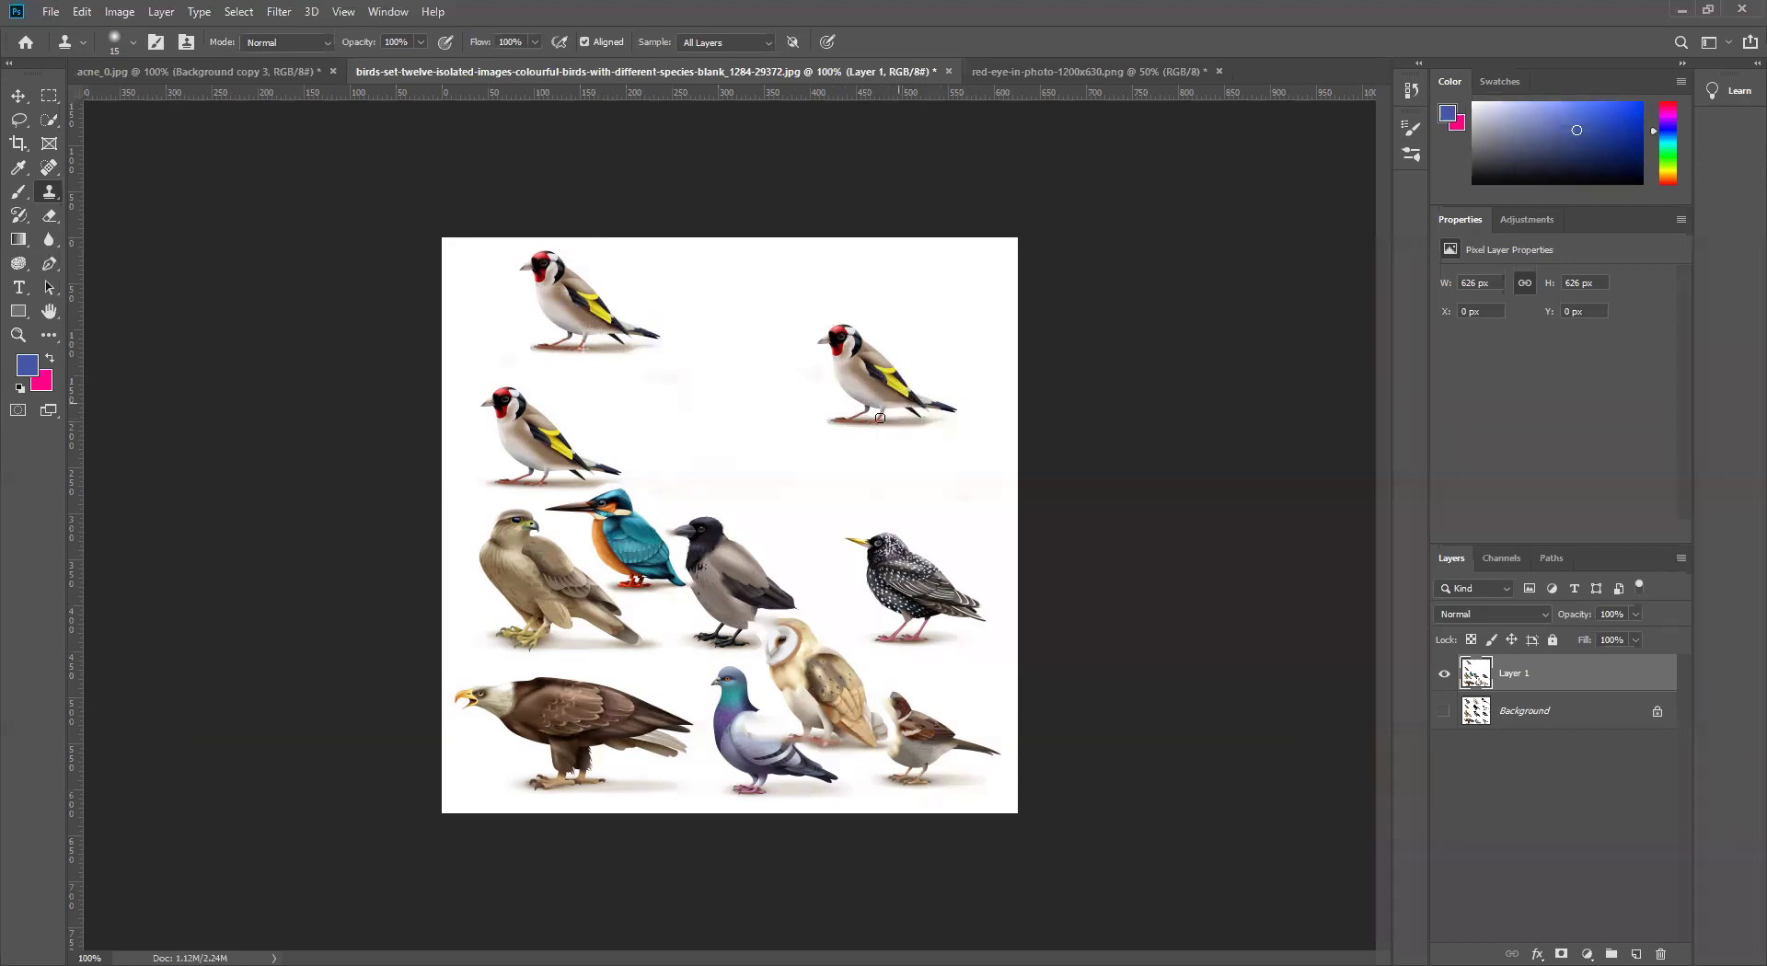
Step: Try cloning the kingfisher into the blank area above the hooded crow, and undo the strokes
left_click(845, 331)
left_click(851, 533)
mouse_move(725, 408)
left_mouse_down()
mouse_move(635, 374)
mouse_move(720, 372)
mouse_move(726, 429)
mouse_move(687, 416)
mouse_move(731, 448)
mouse_move(716, 361)
mouse_move(804, 471)
left_mouse_up()
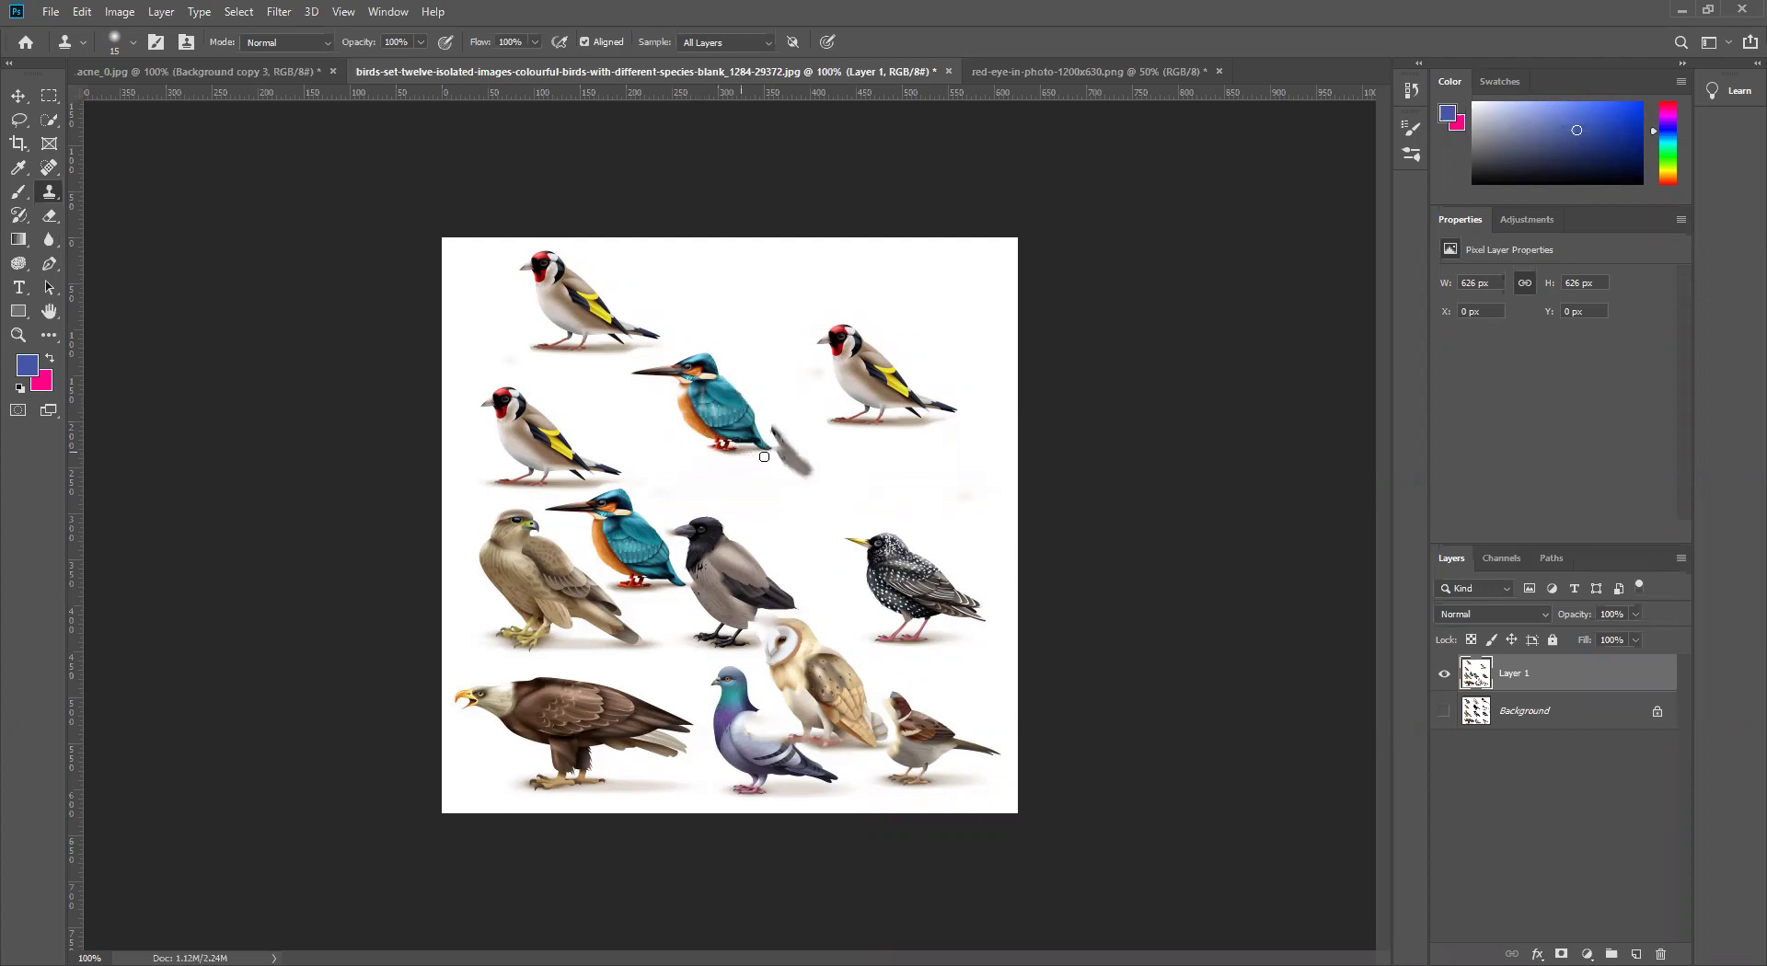
mouse_move(788, 467)
left_mouse_down()
mouse_move(795, 449)
mouse_move(795, 470)
left_mouse_up()
key("ctrl+alt+z")
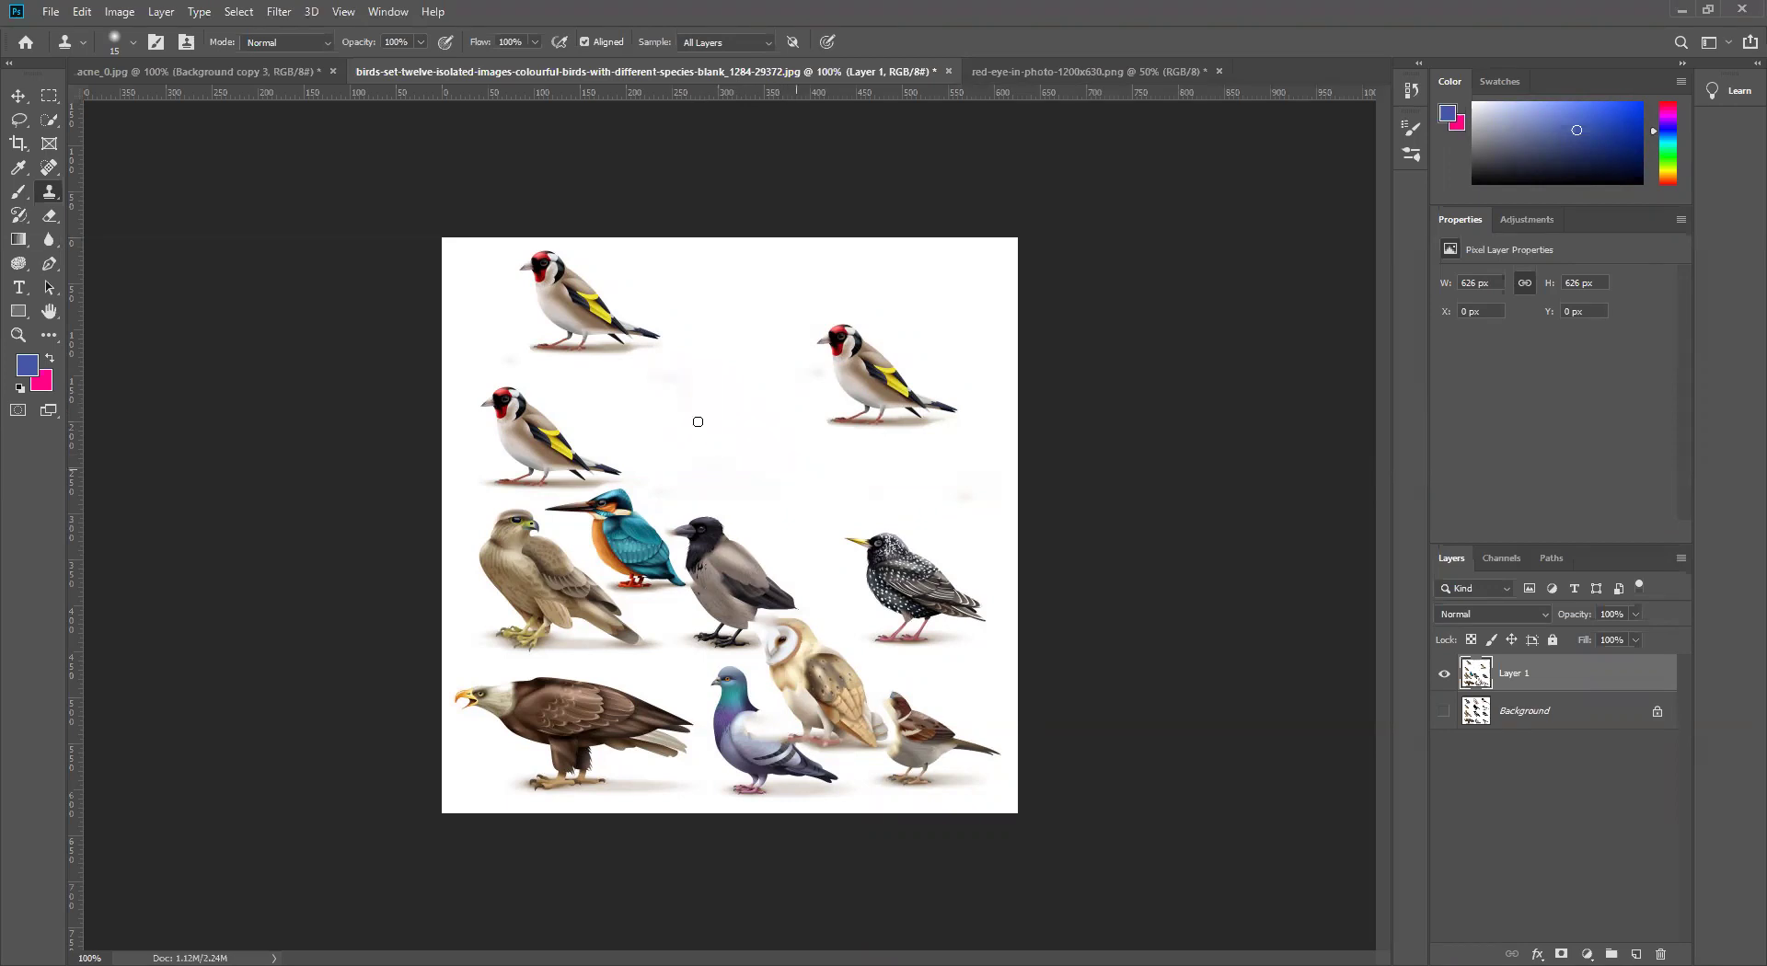
Step: Clone the kingfisher and its neighbouring hawk, hooded crow and eagle across the middle of the image with broad strokes
left_click_drag(718, 425, 688, 394)
left_click(629, 402)
mouse_move(710, 423)
left_mouse_down()
mouse_move(679, 389)
mouse_move(734, 368)
mouse_move(646, 320)
mouse_move(676, 345)
left_mouse_up()
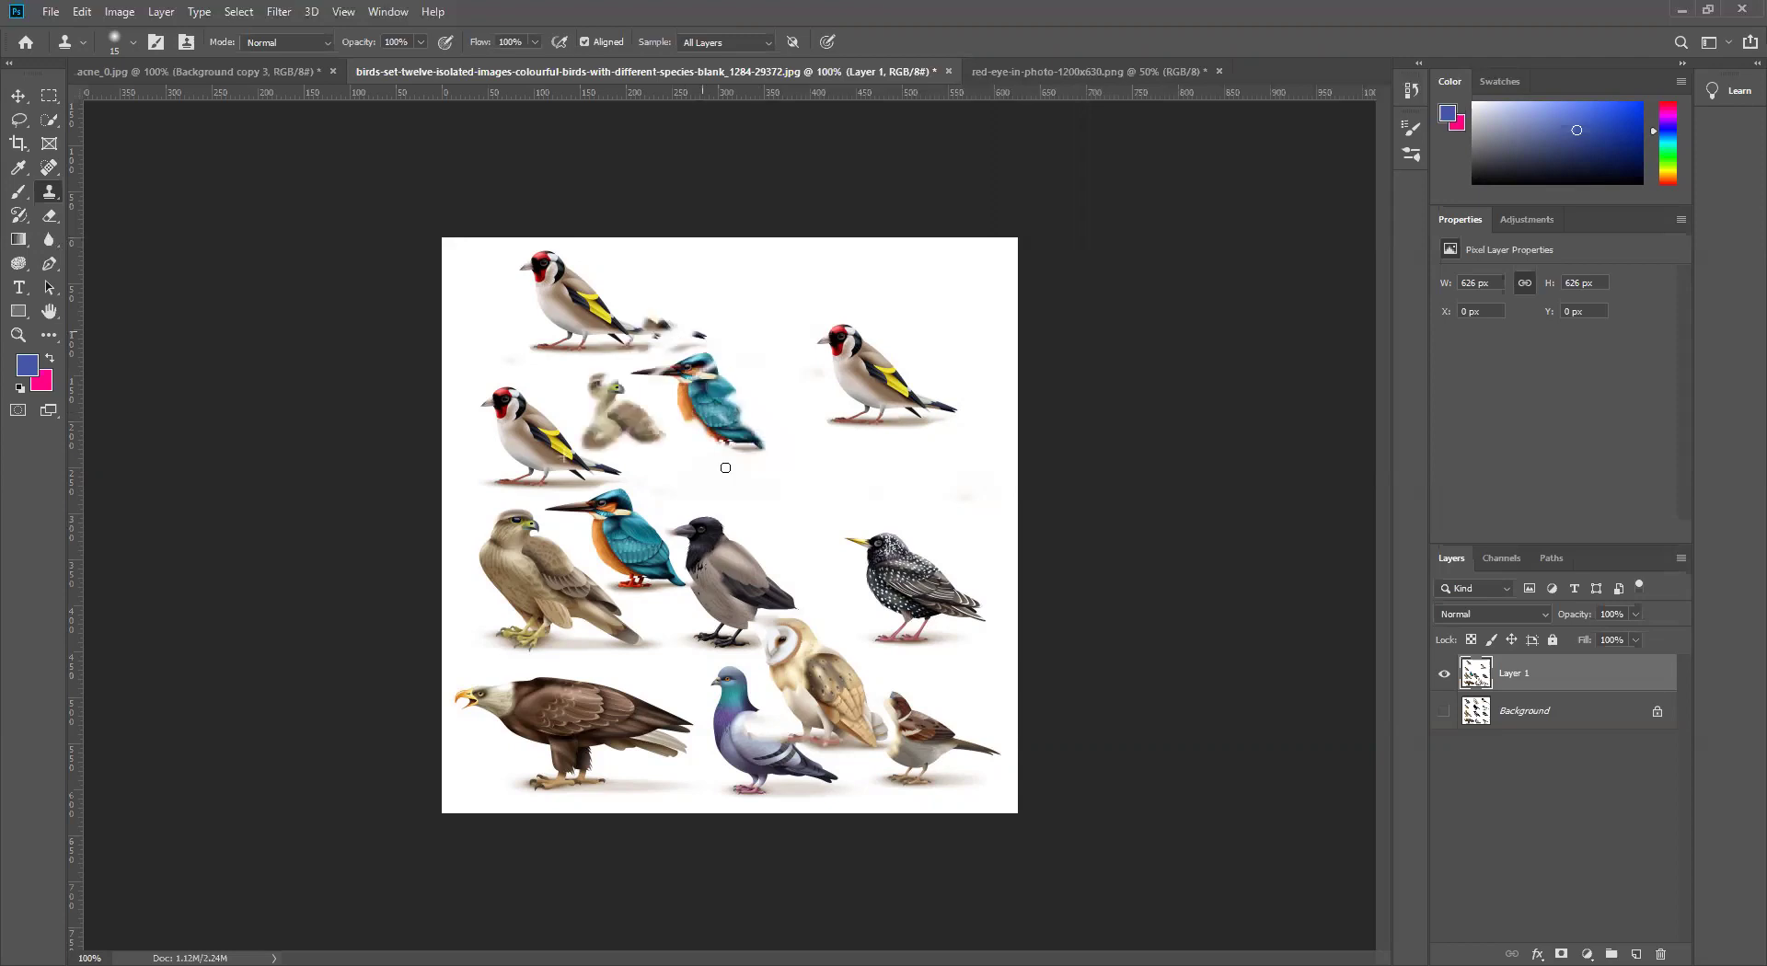
left_click_drag(725, 468, 705, 520)
left_click_drag(795, 484, 768, 324)
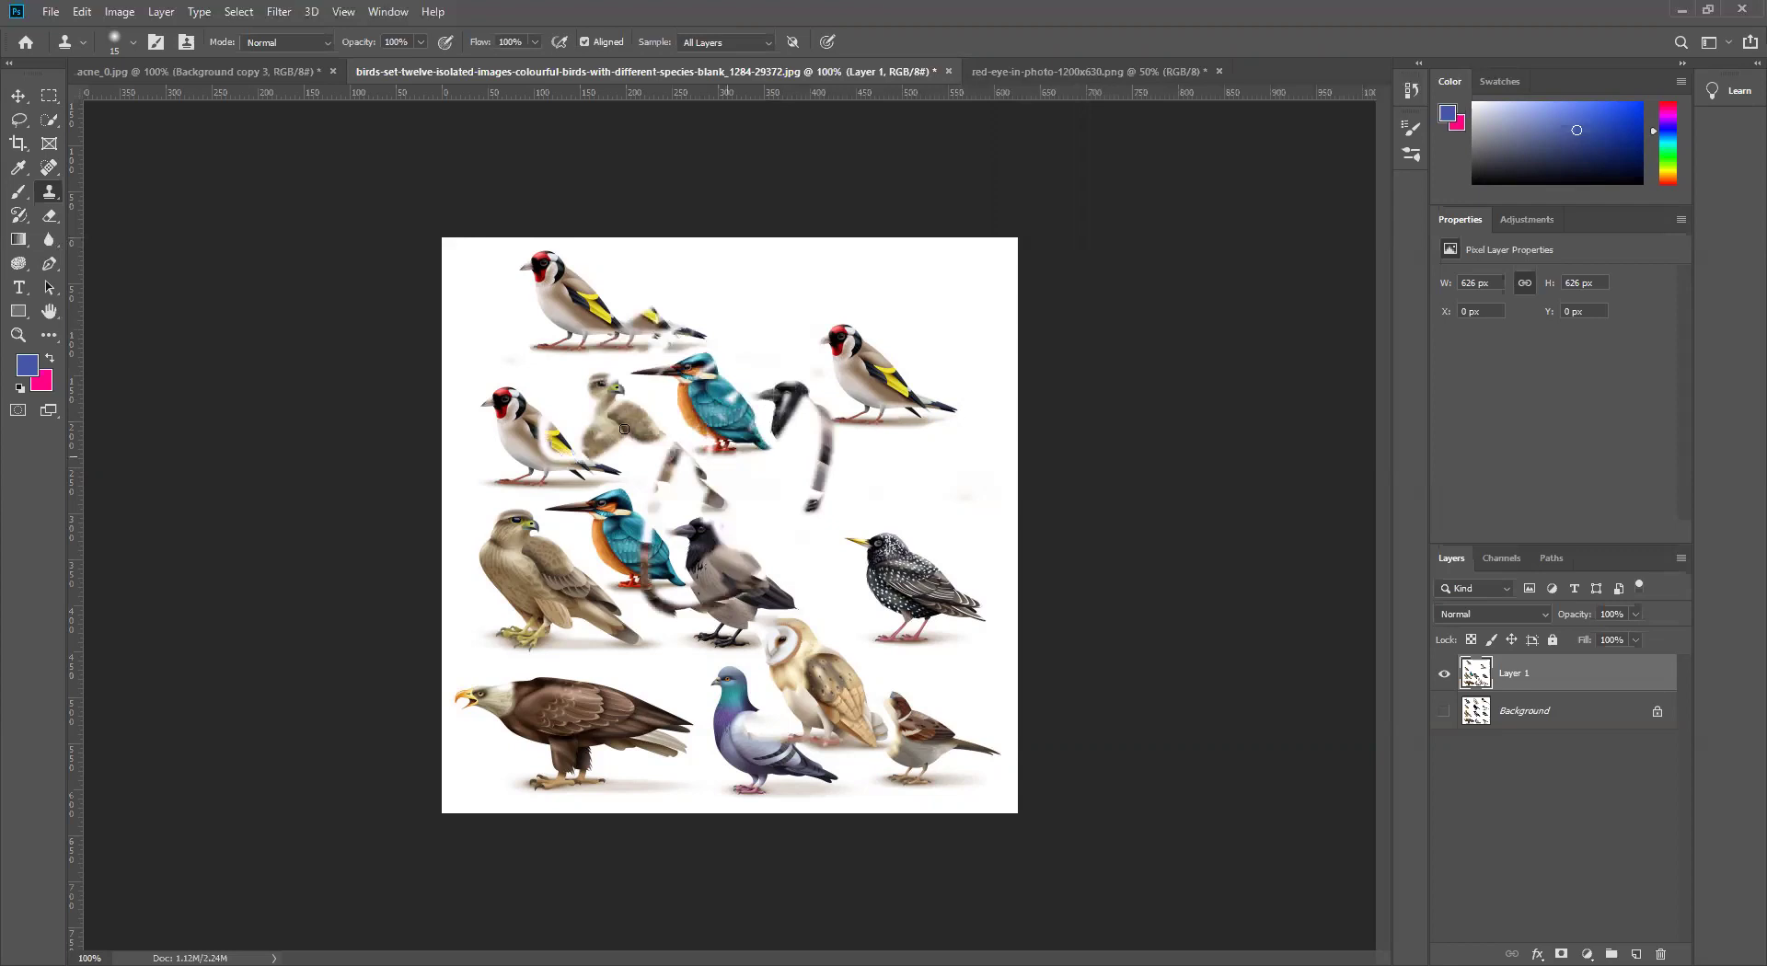
left_click_drag(700, 570, 726, 438)
mouse_move(835, 379)
left_mouse_down()
mouse_move(832, 628)
mouse_move(837, 437)
left_mouse_up()
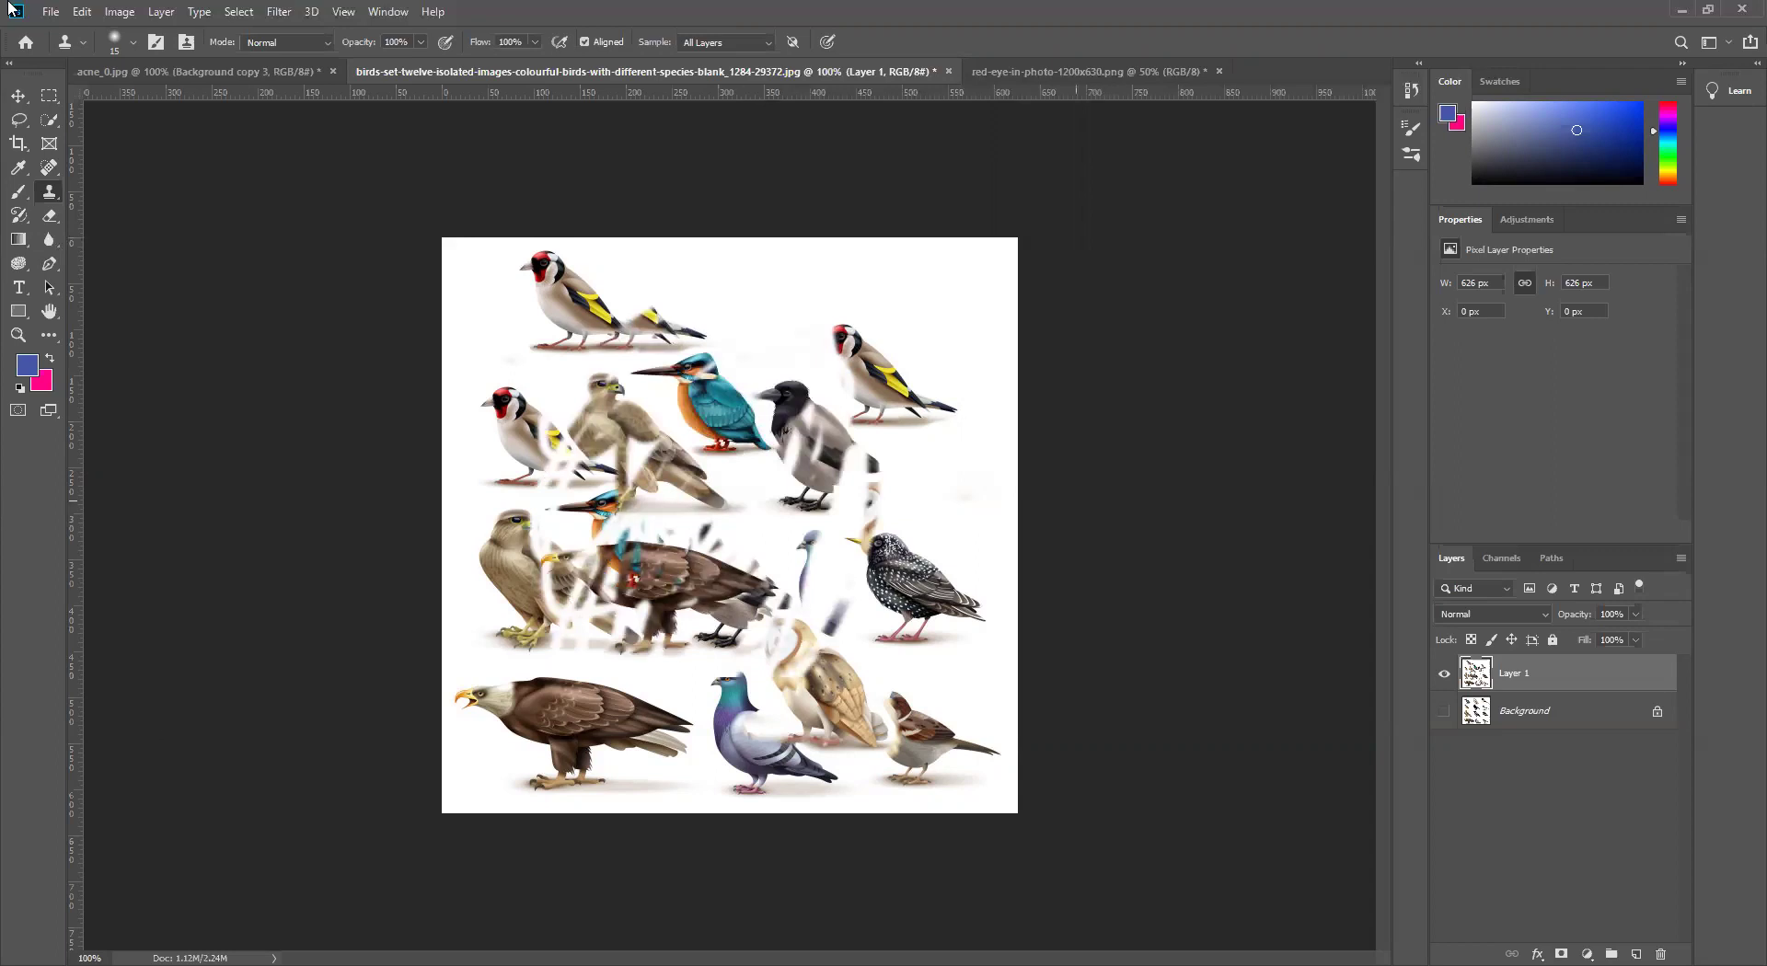
Step: Switch to the acne_0.jpg portrait with the Clone Stamp tool active, and clear its selection
left_click(49, 170)
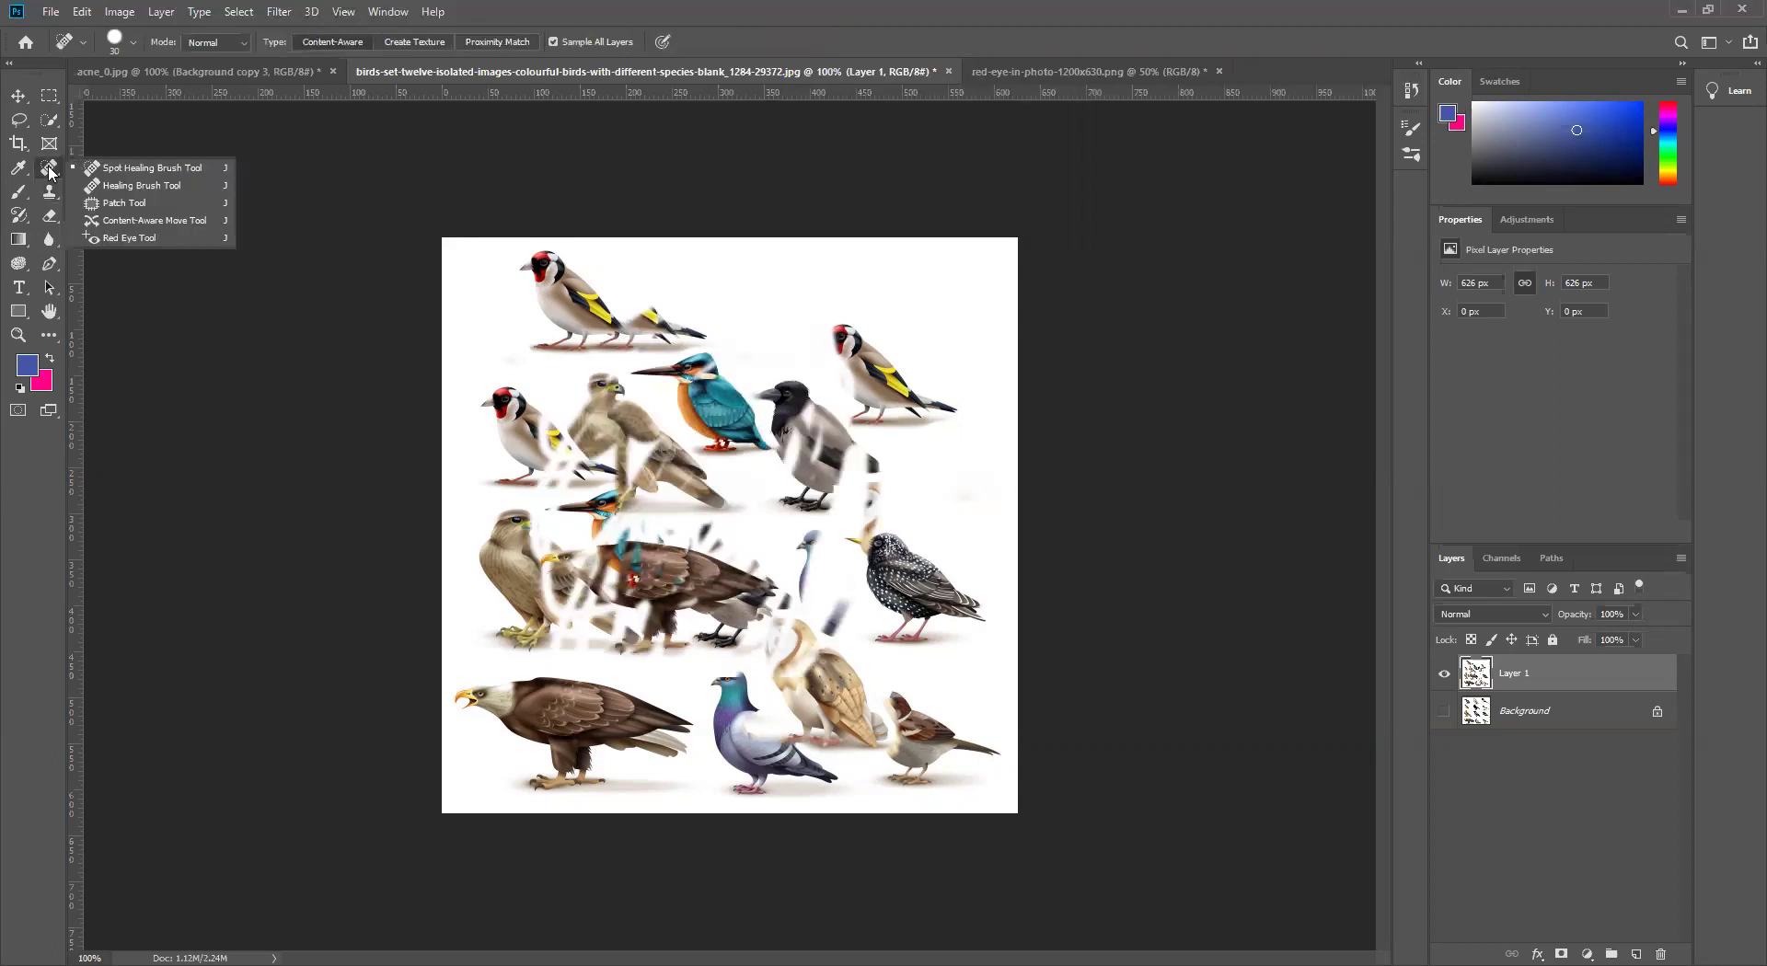
left_click(52, 194)
left_click(1058, 71)
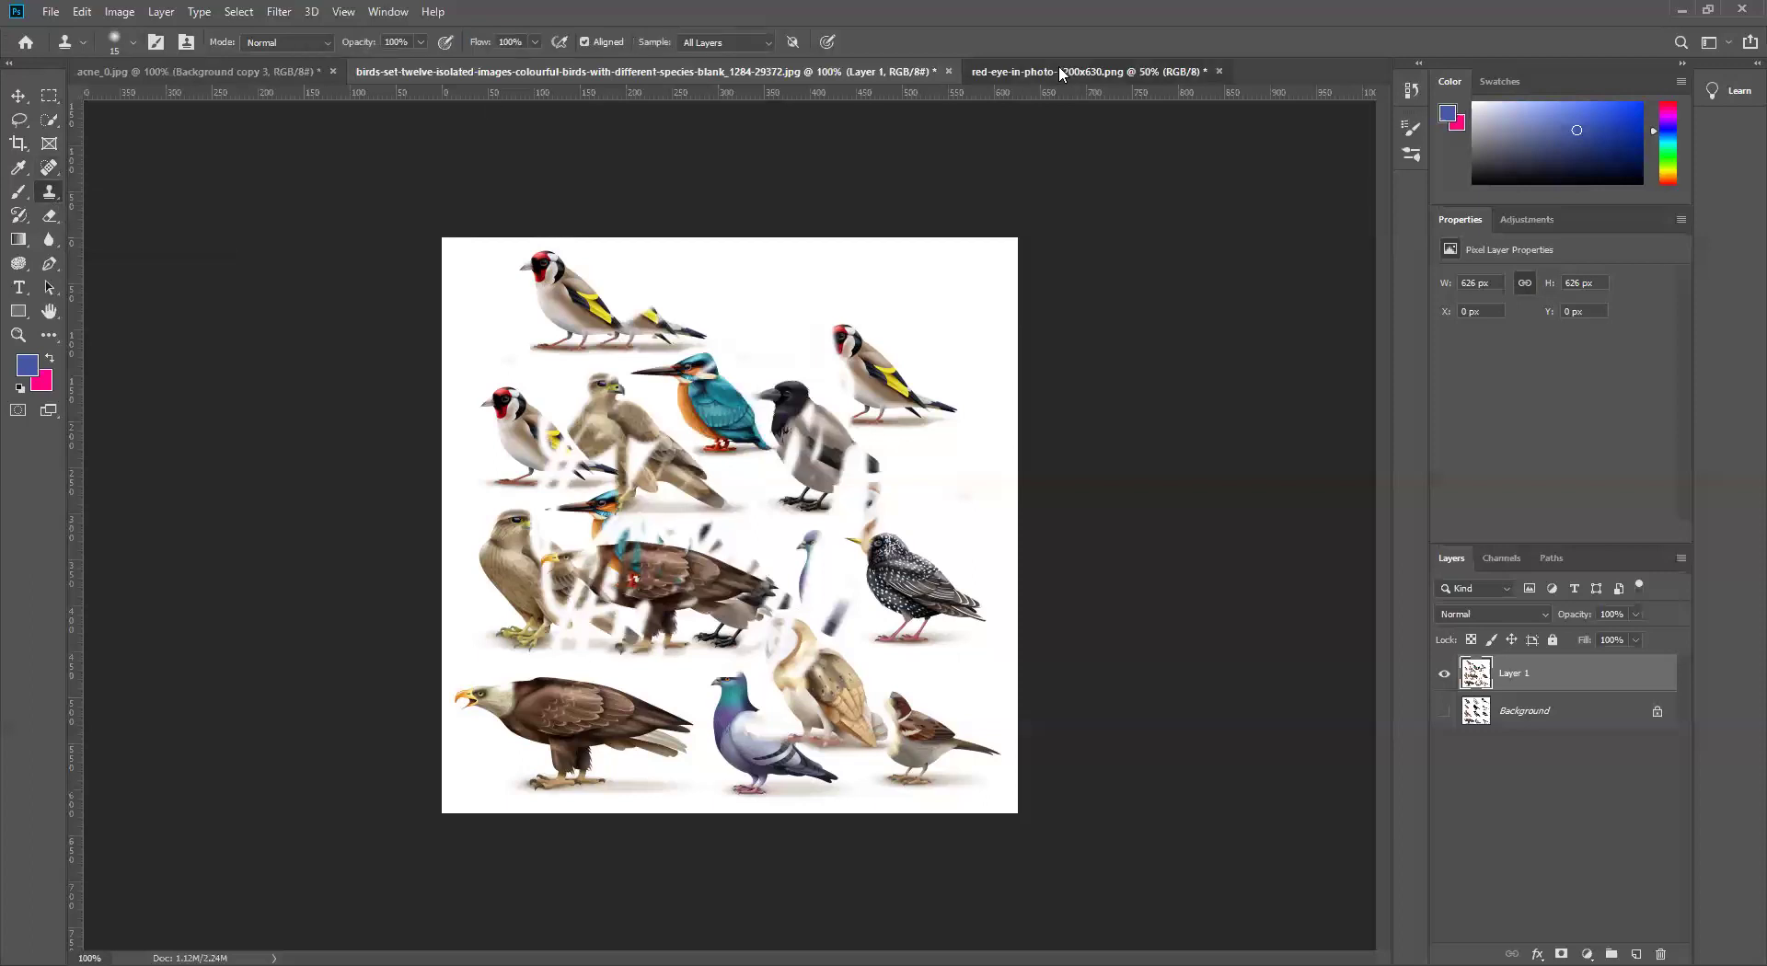
left_click(263, 74)
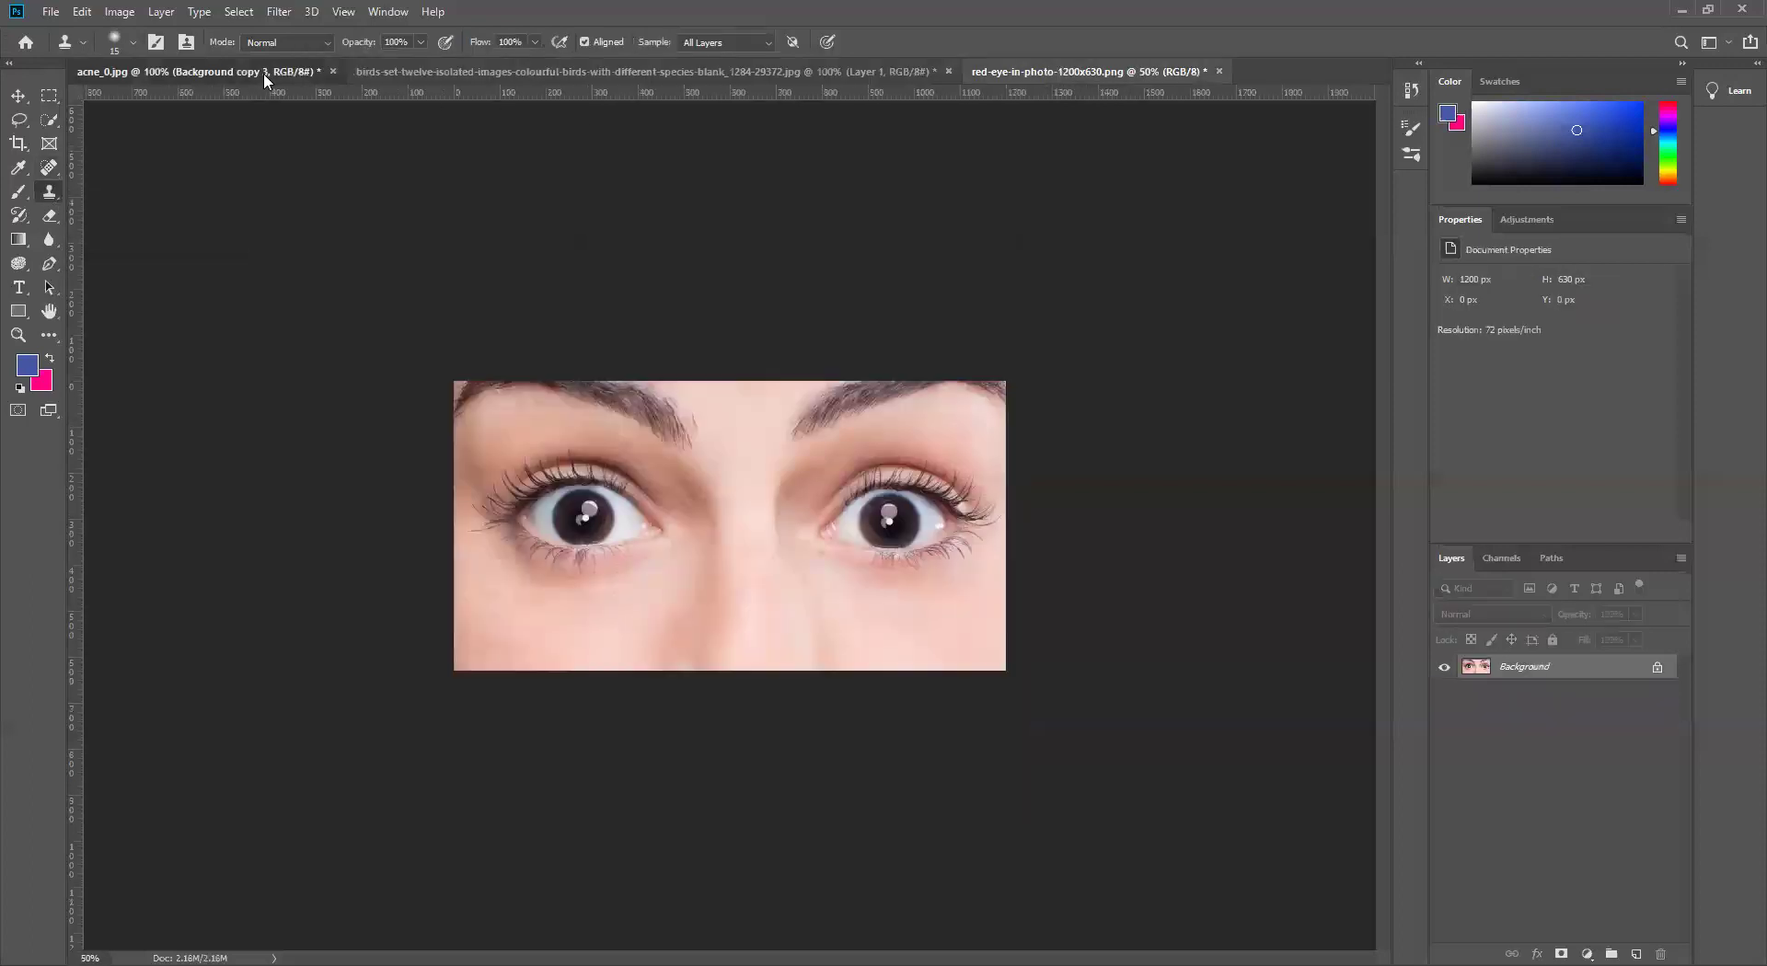
key("ctrl+d")
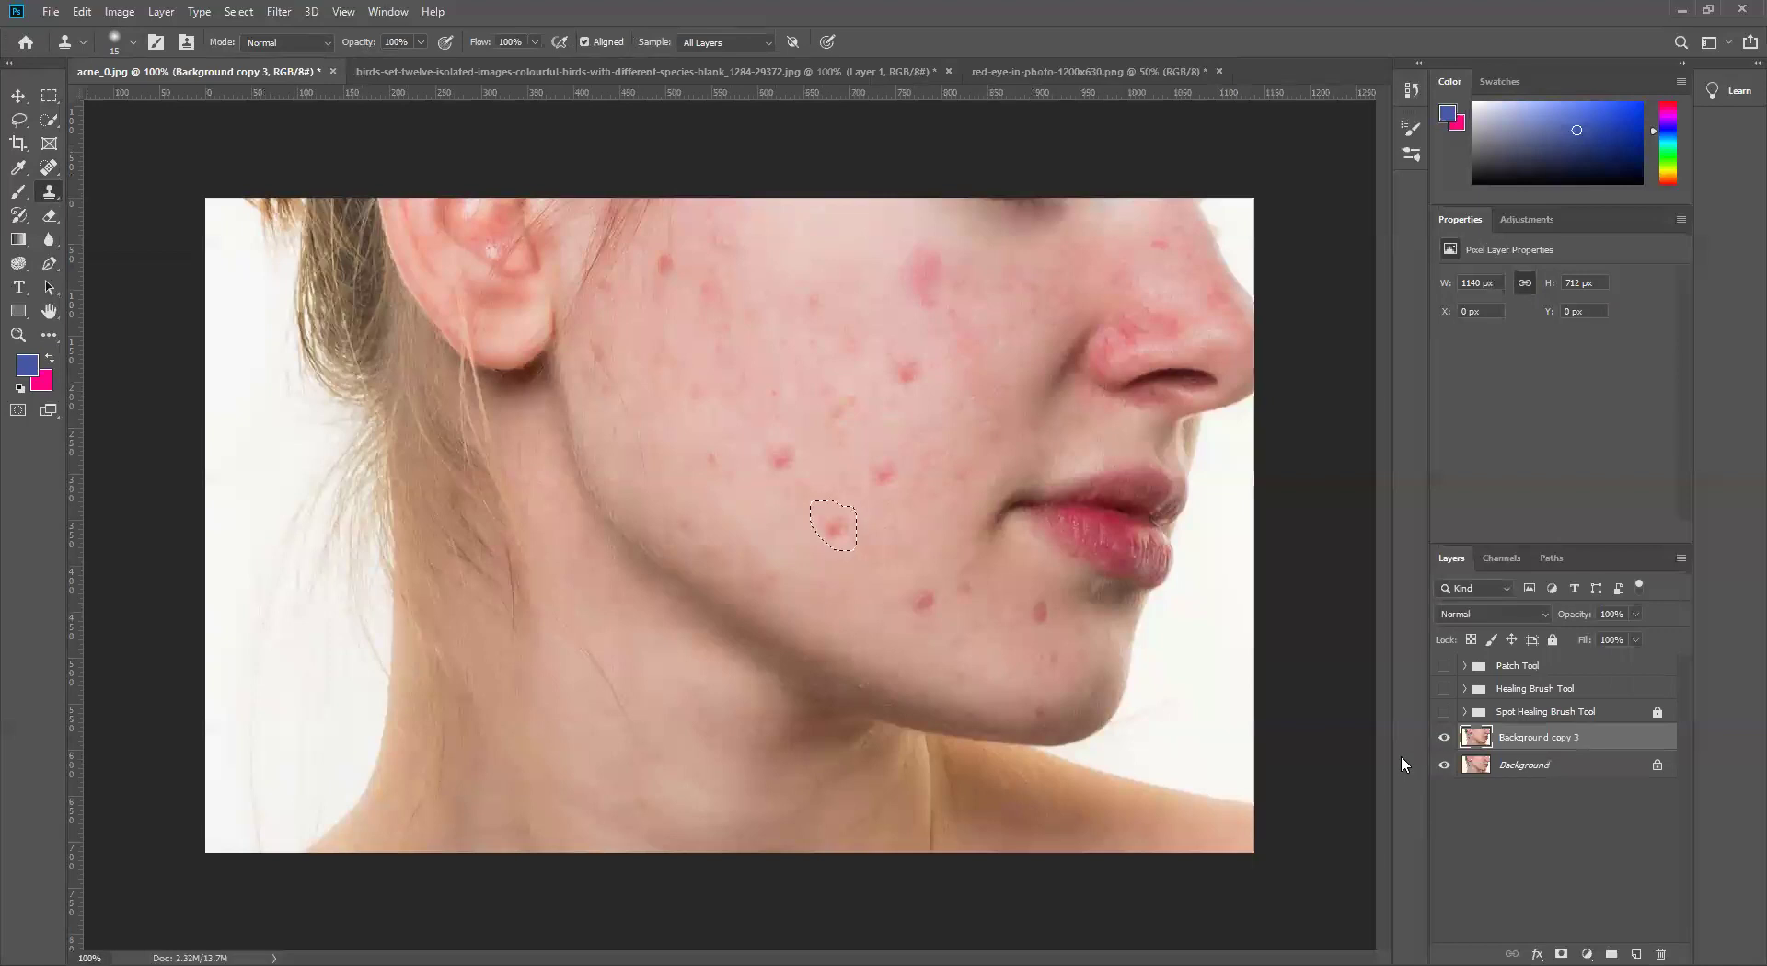
Step: Sample clean skin on the lower cheek and clone it over the two nearby pimples, enlarging the brush to 25 px
left_click(805, 534, "alt")
left_click(839, 530)
key("bracketright")
left_click(780, 457)
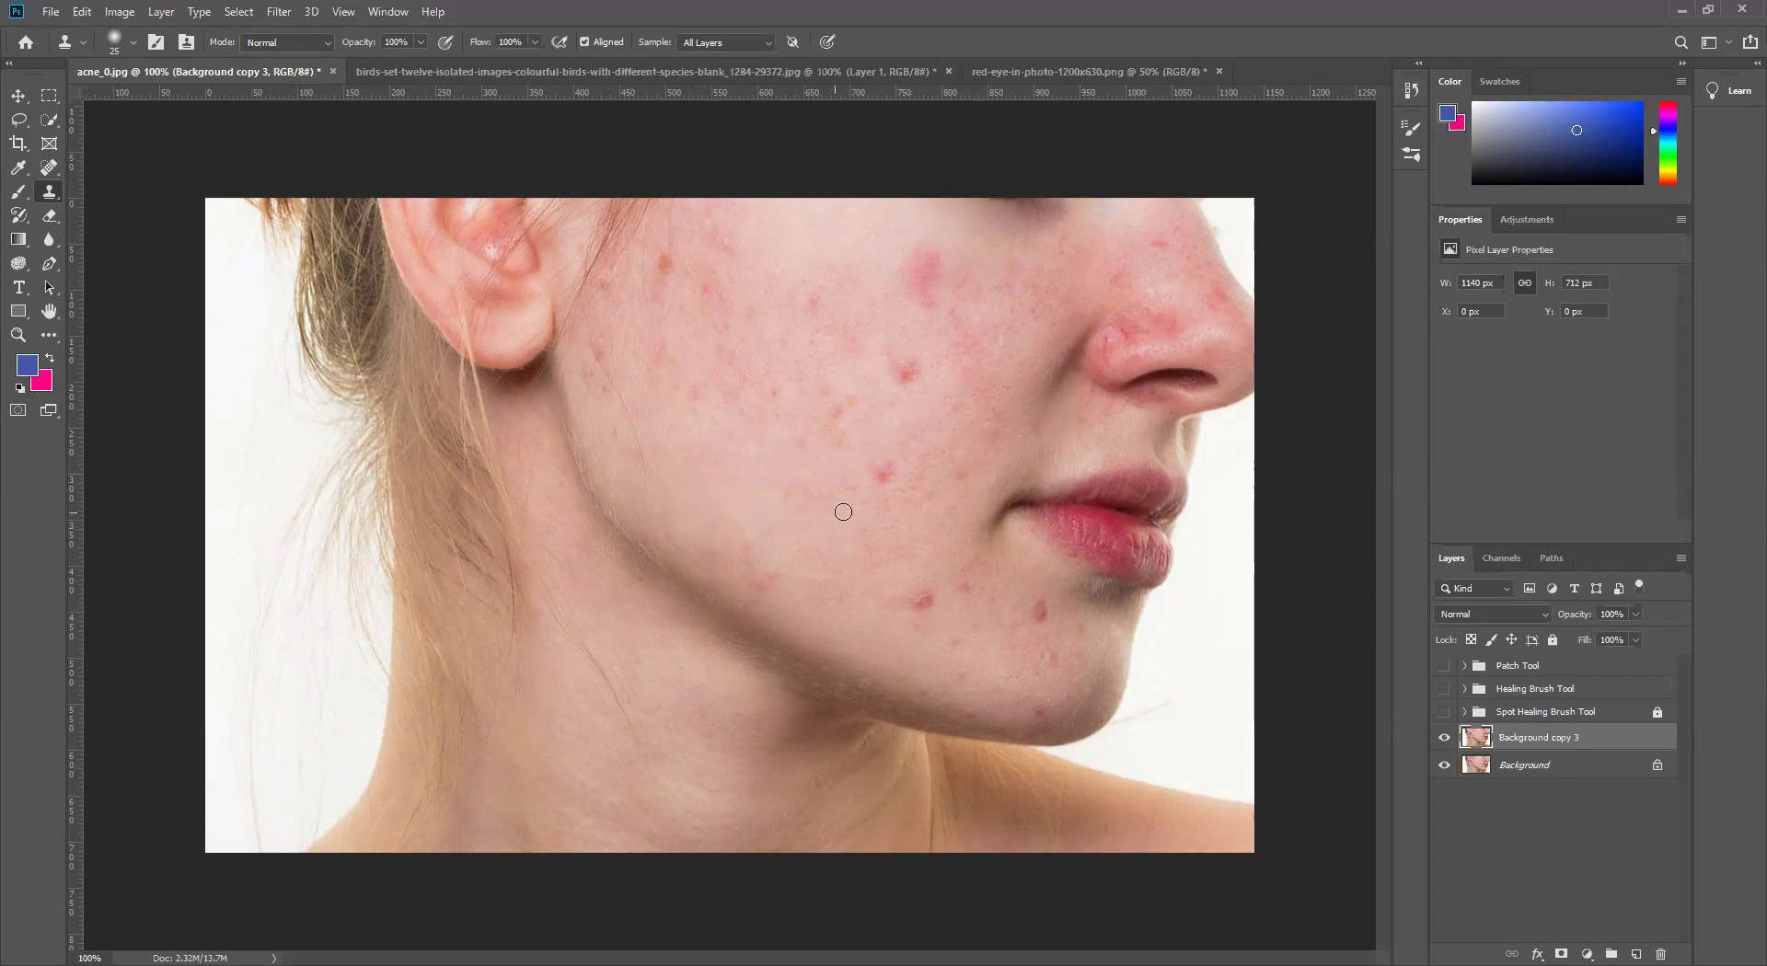
Step: Clone clean skin over the remaining pimples on the mid and upper cheek, resampling skin near the jawline
left_click(882, 478)
left_click(906, 370)
left_click(666, 259)
left_click(606, 396, "alt")
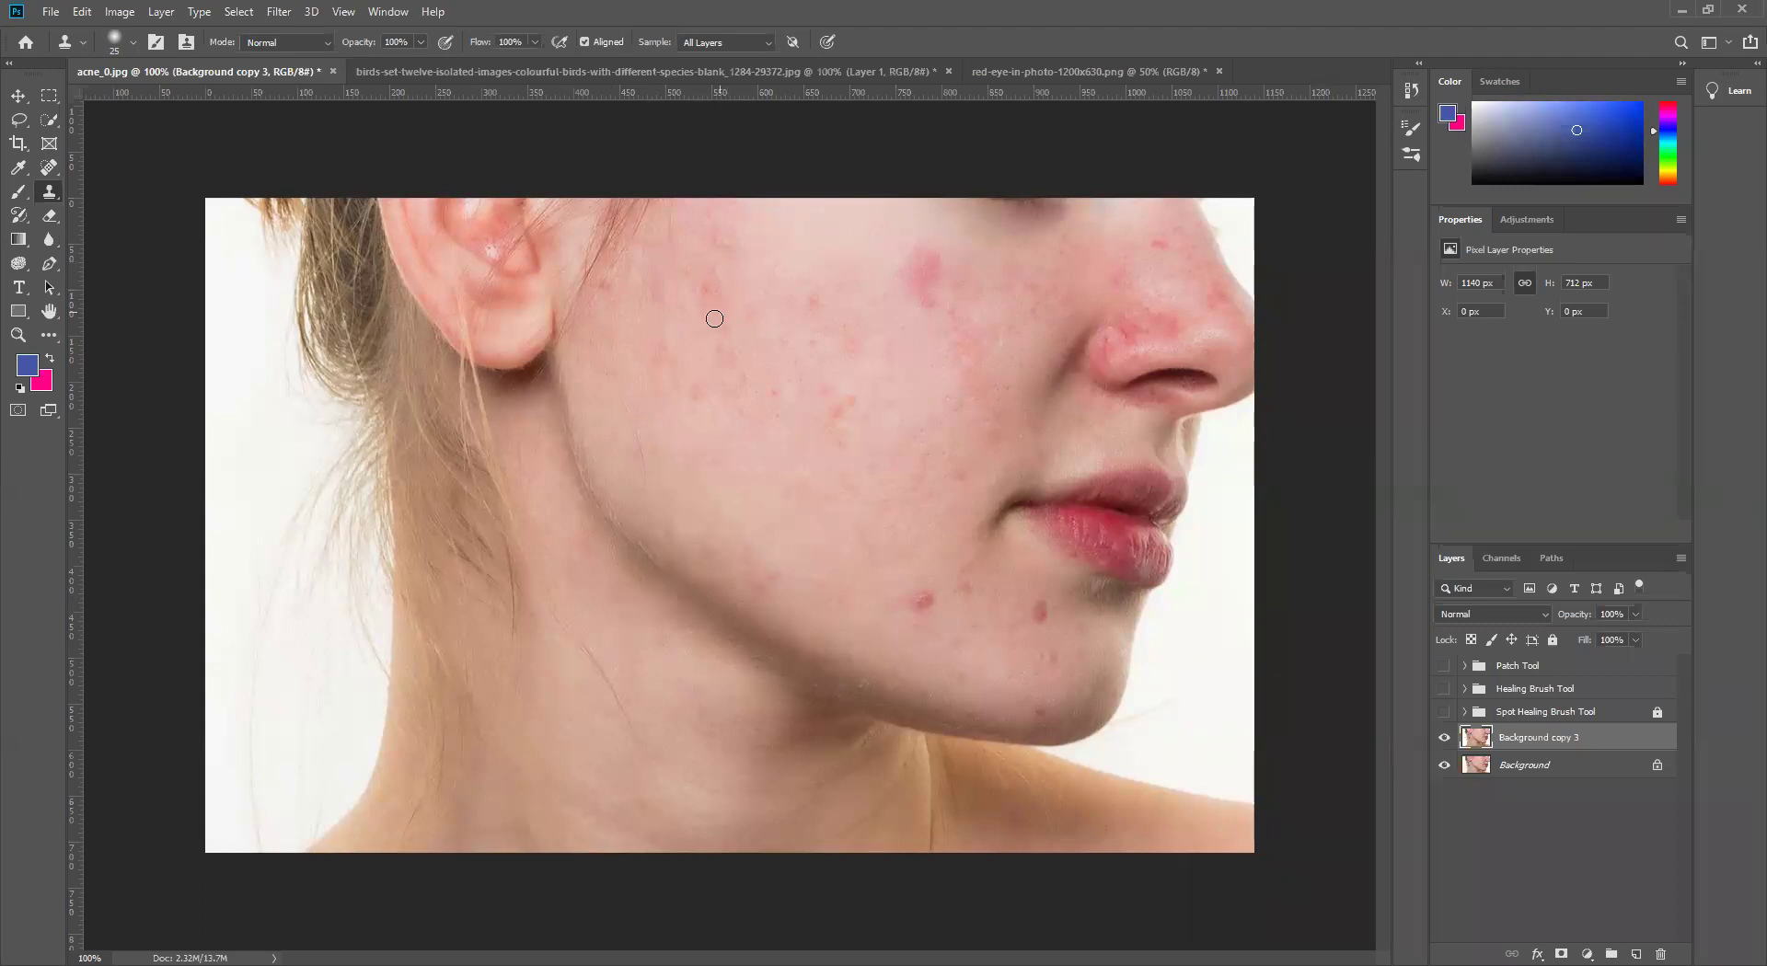
left_click_drag(714, 292, 702, 295)
Step: Sample the lips, clone them onto the cheek, and undo the stroke
left_click(1124, 535, "alt")
mouse_move(723, 437)
left_mouse_down()
mouse_move(670, 400)
mouse_move(768, 398)
mouse_move(700, 401)
mouse_move(801, 426)
mouse_move(773, 445)
mouse_move(756, 408)
mouse_move(713, 414)
mouse_move(667, 382)
mouse_move(754, 455)
mouse_move(729, 379)
mouse_move(773, 469)
mouse_move(782, 421)
mouse_move(708, 502)
mouse_move(723, 427)
mouse_move(685, 456)
mouse_move(741, 524)
mouse_move(842, 433)
left_mouse_up()
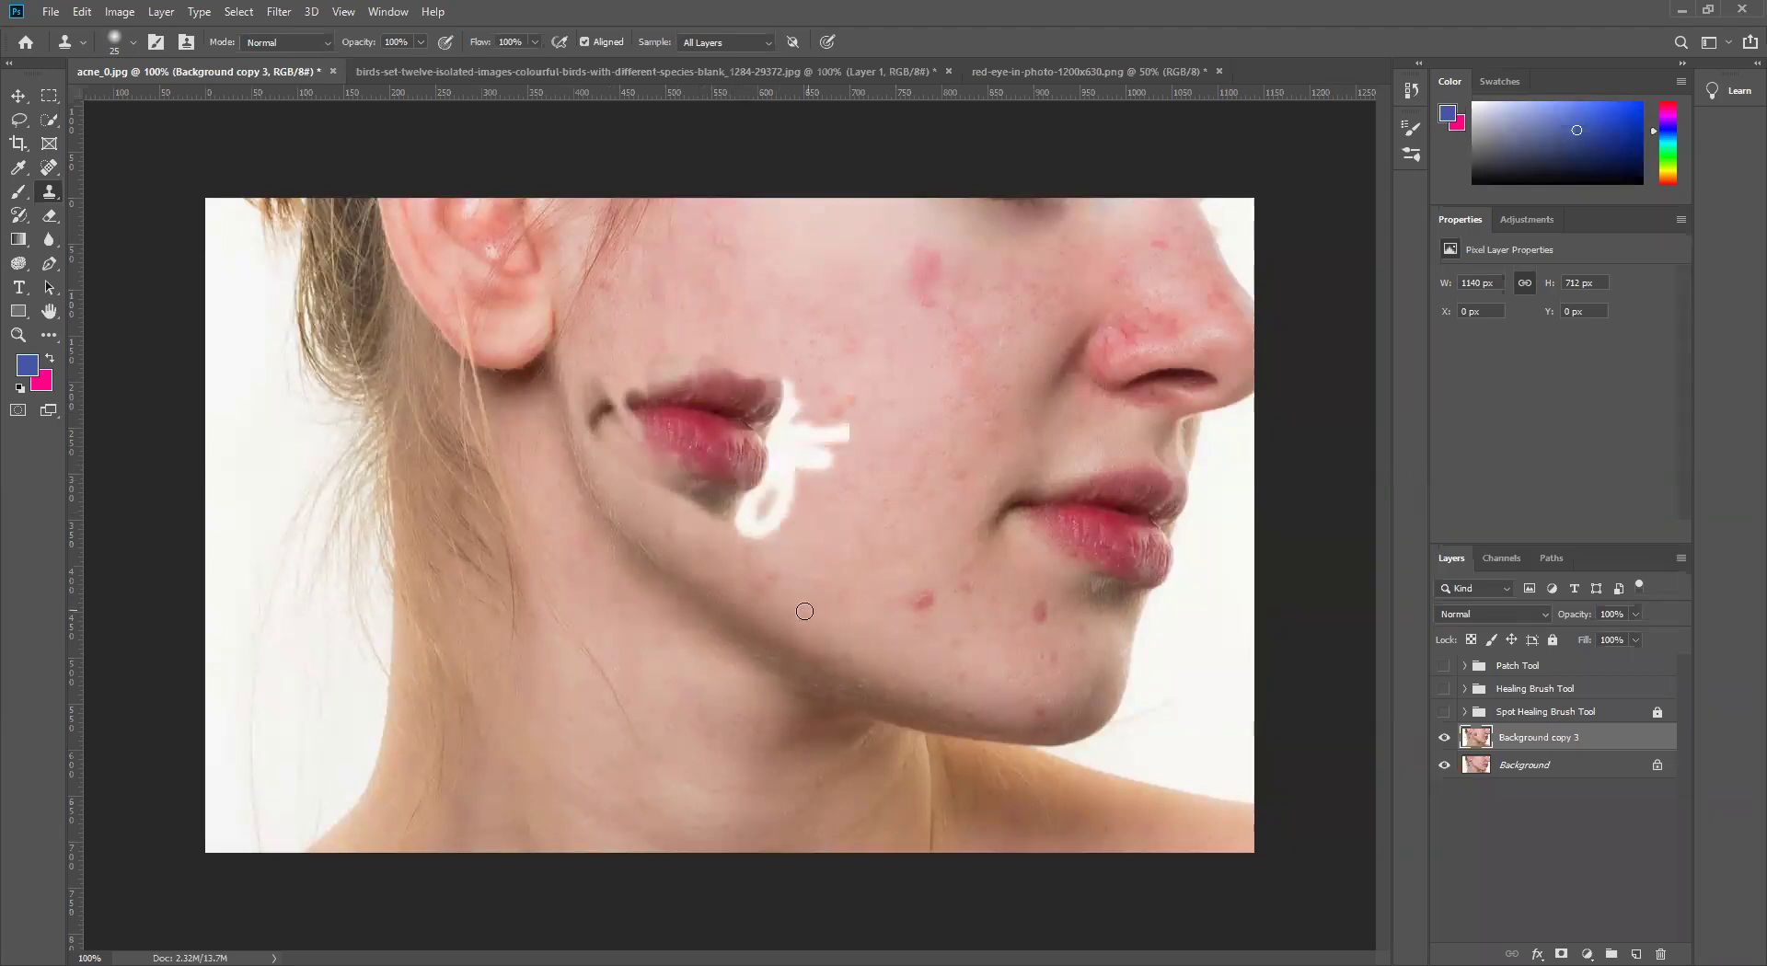
key("ctrl+z")
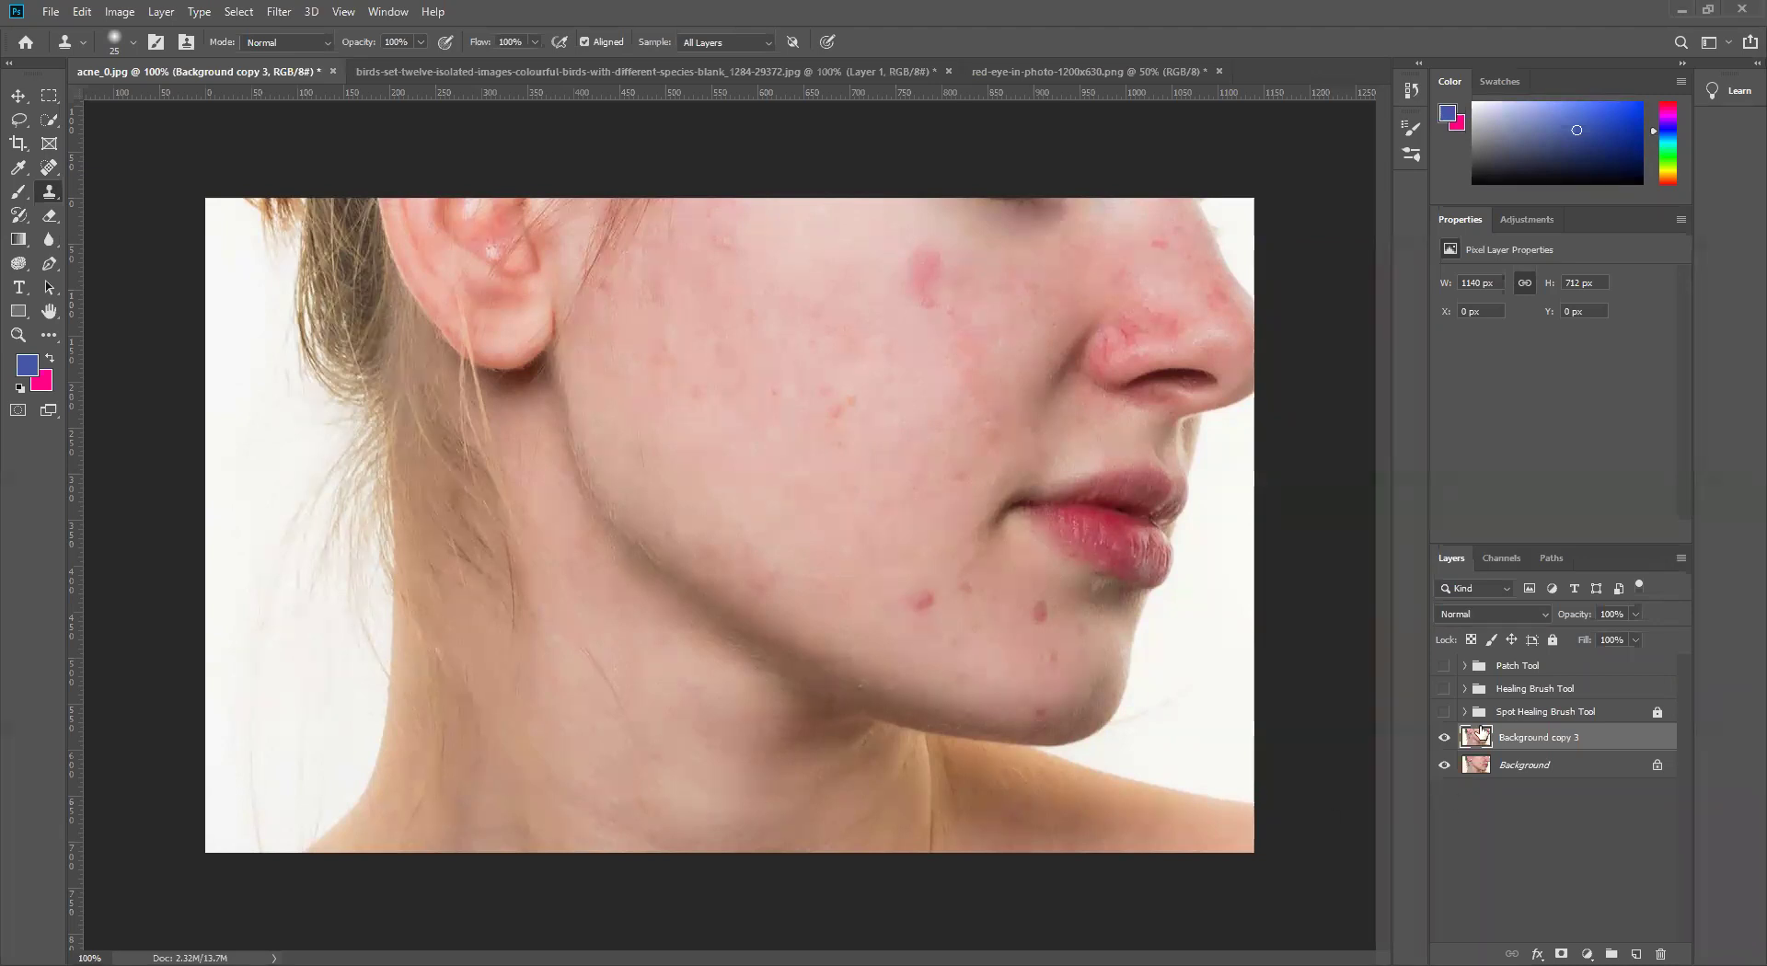
Step: Hide the Background copy 3 and Background layers, and show the Patch Tool group
left_click(1444, 737)
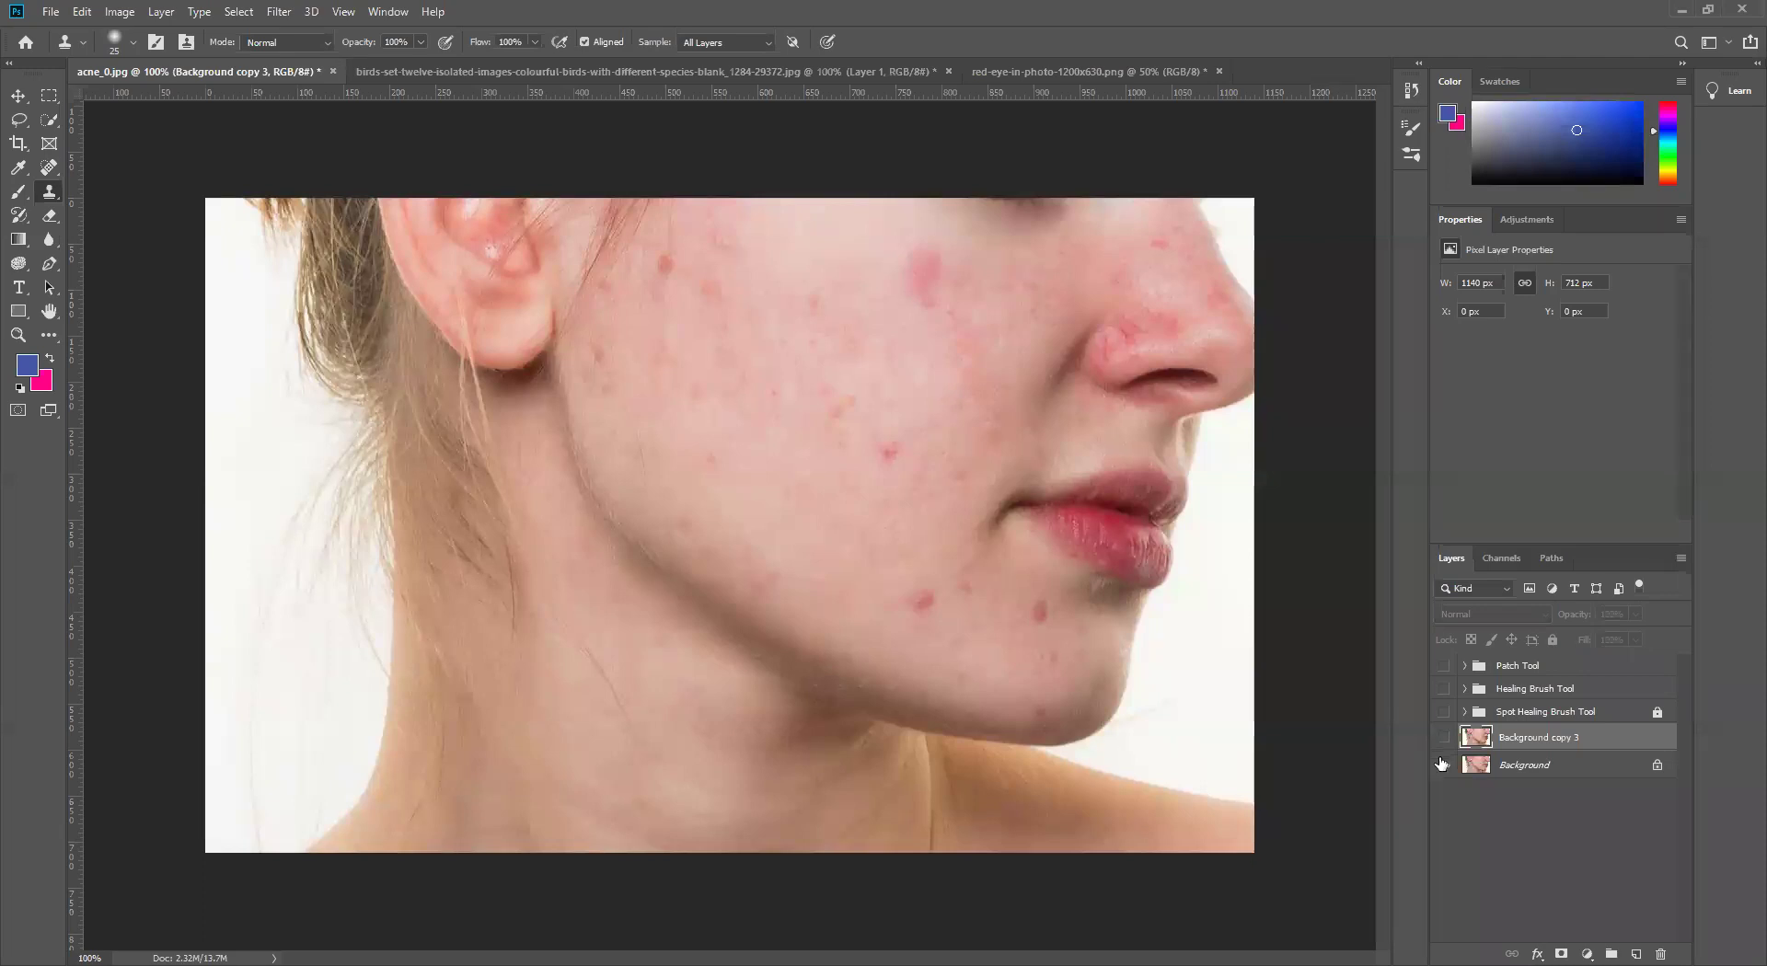
left_click(1443, 765)
left_click(1444, 666)
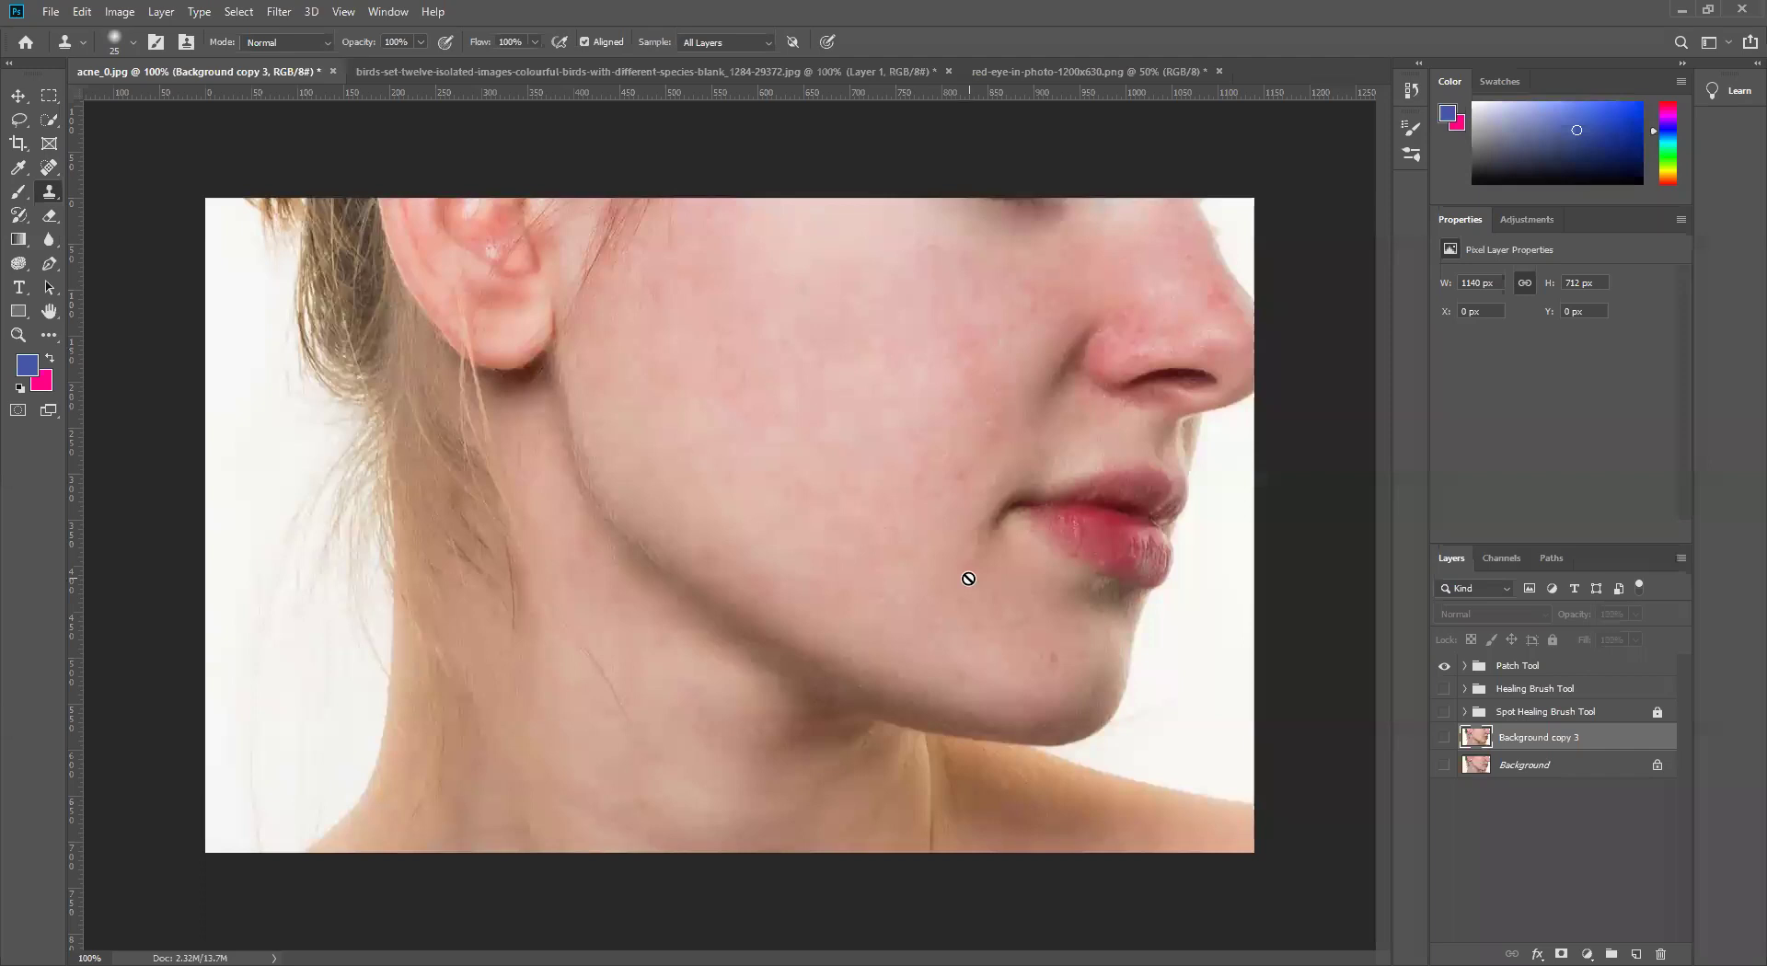
Step: Switch to the Pattern Stamp Tool and add a new empty layer above the Patch Tool group
right_click(55, 194)
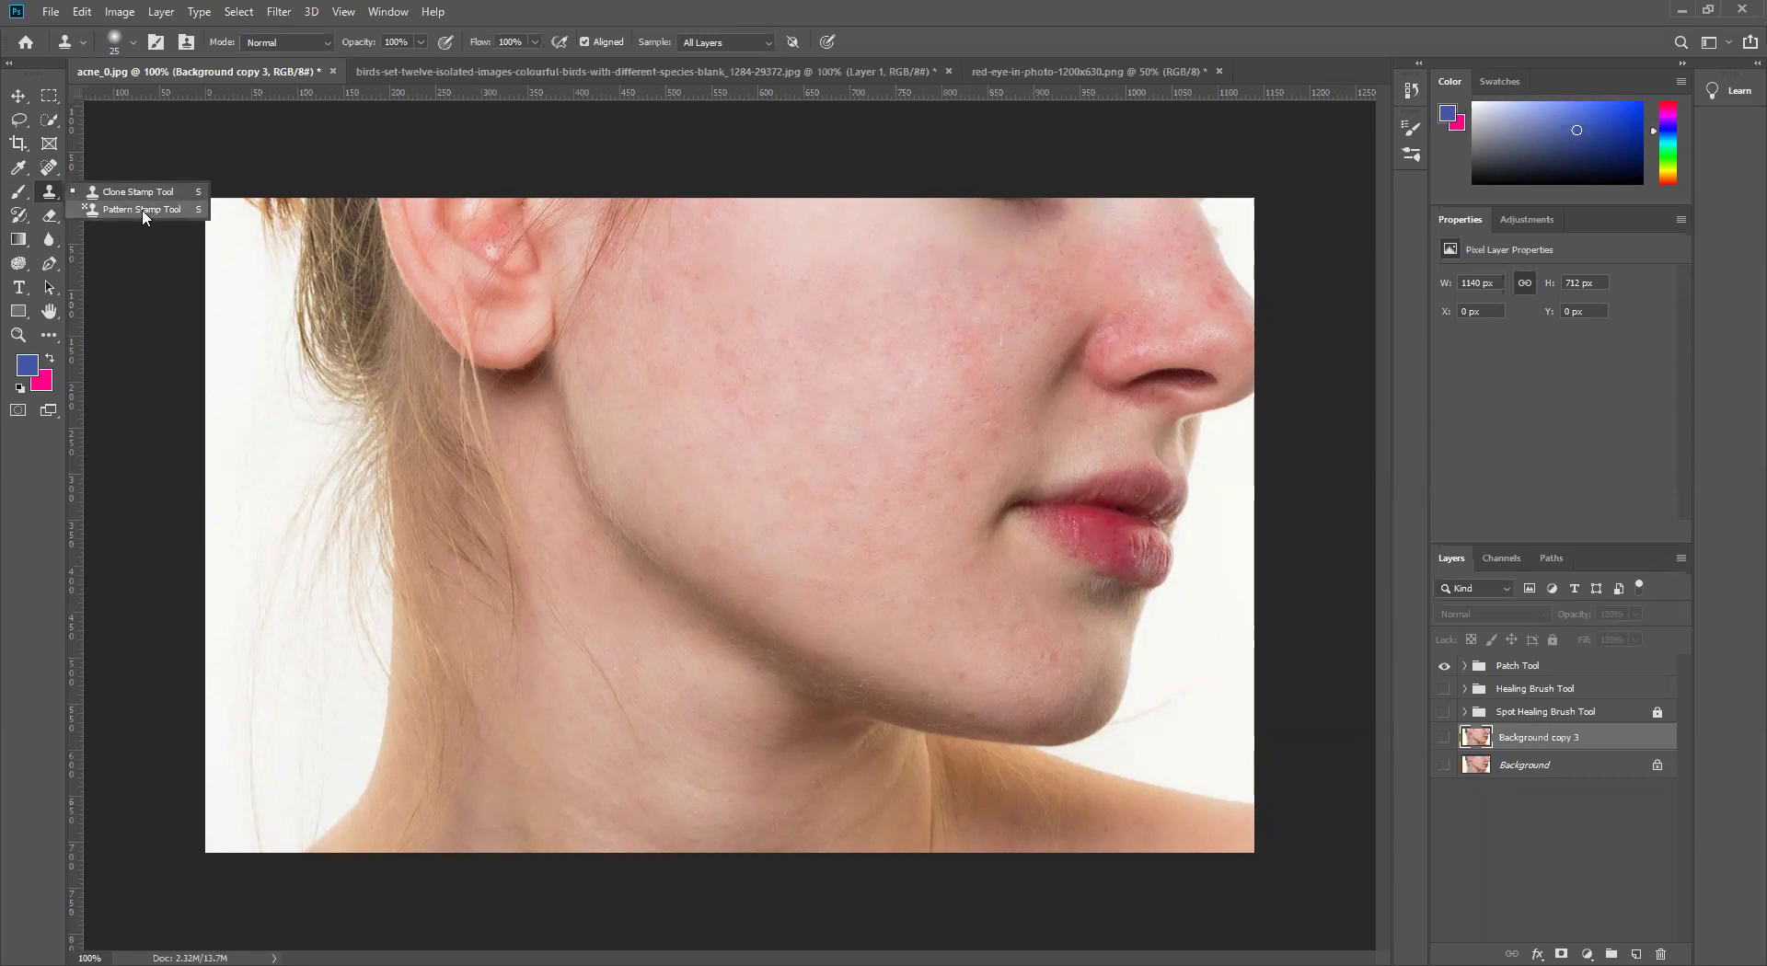
left_click(142, 210)
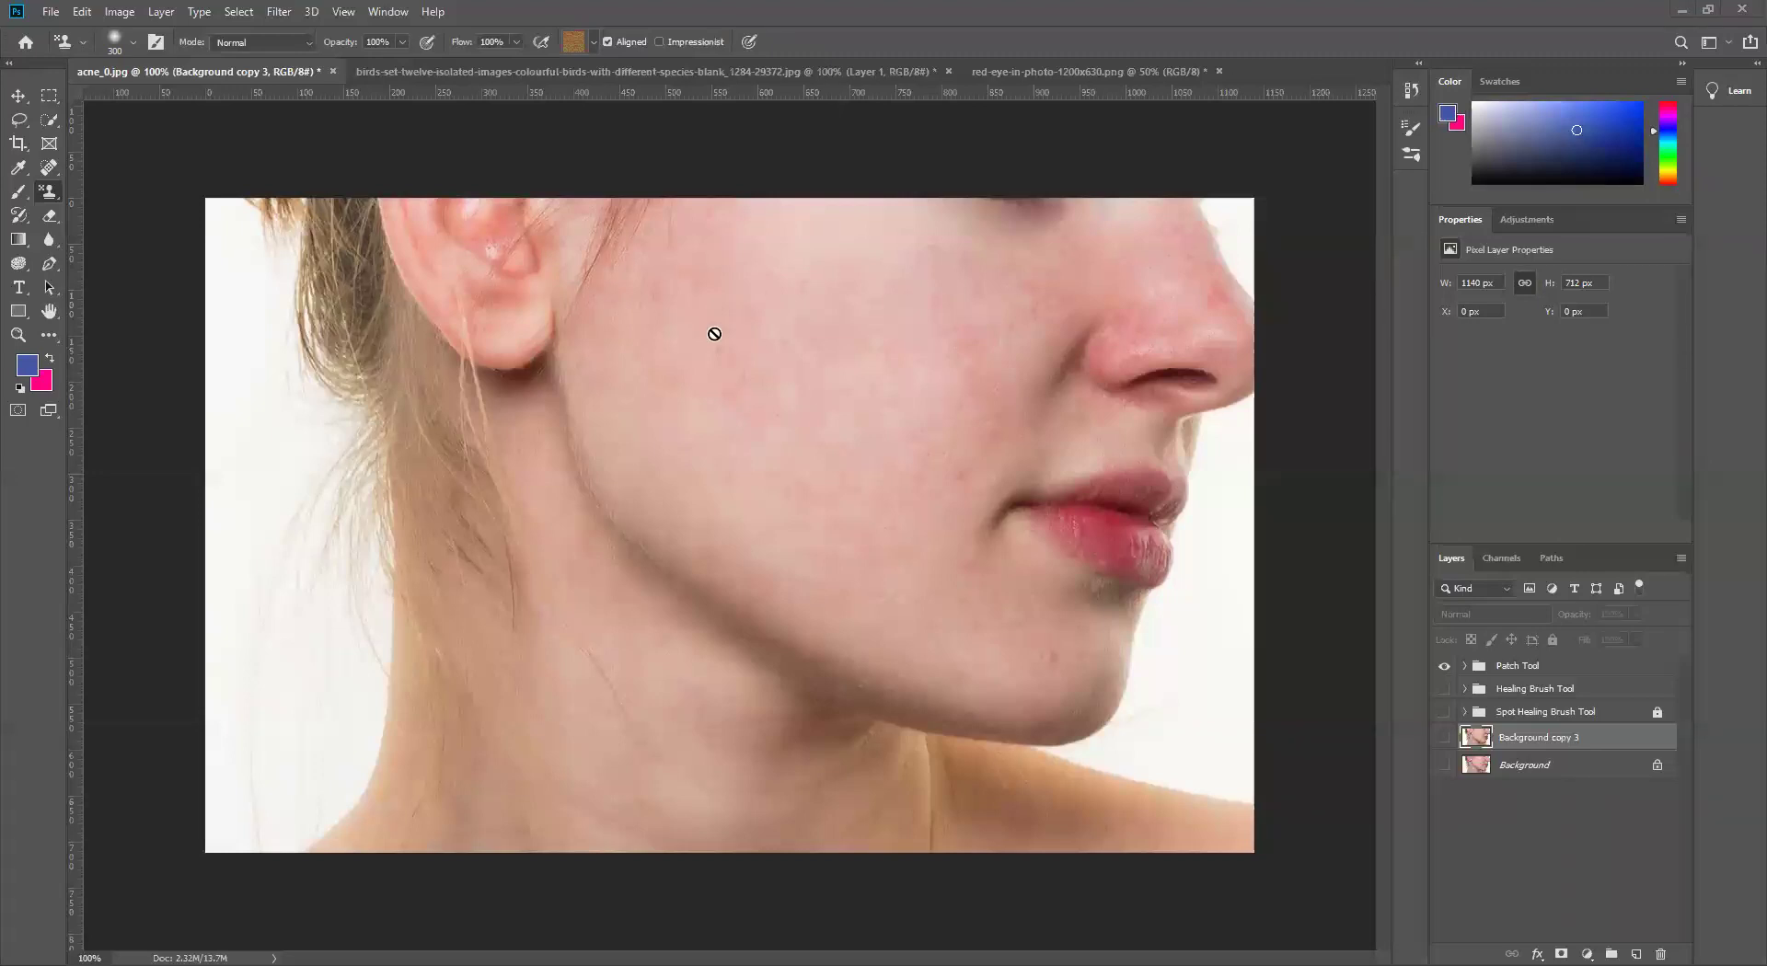
left_click(590, 42)
left_click(1118, 636)
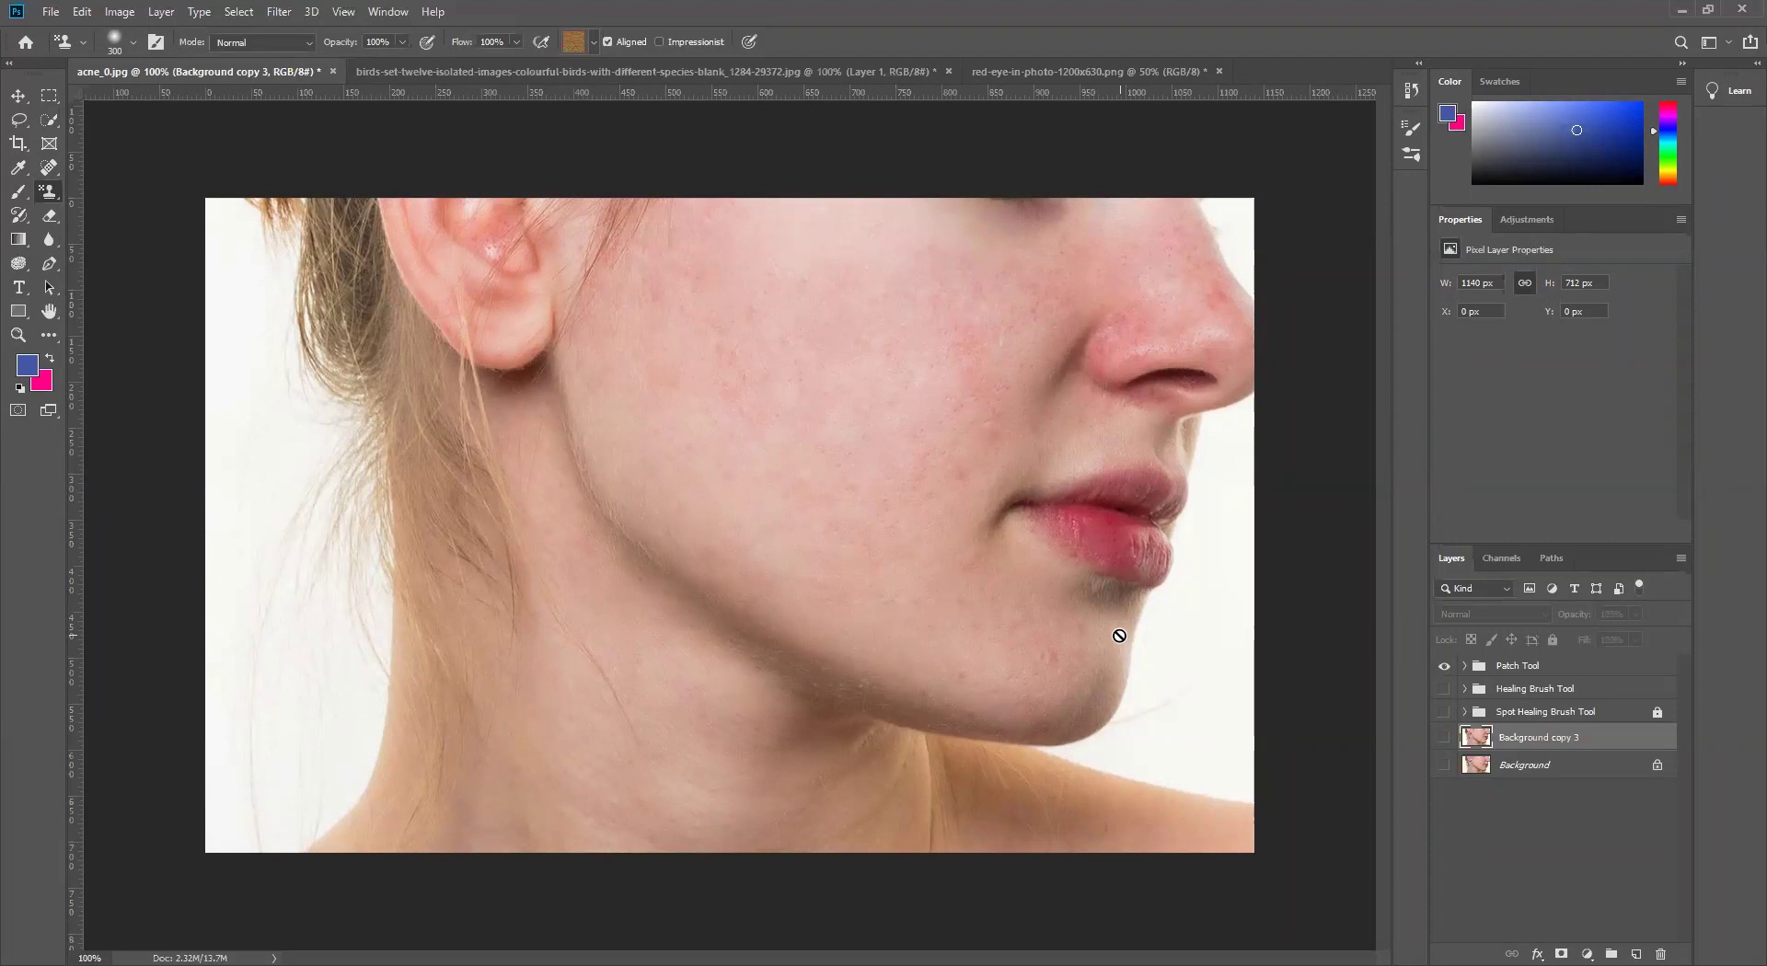
left_click(1600, 674)
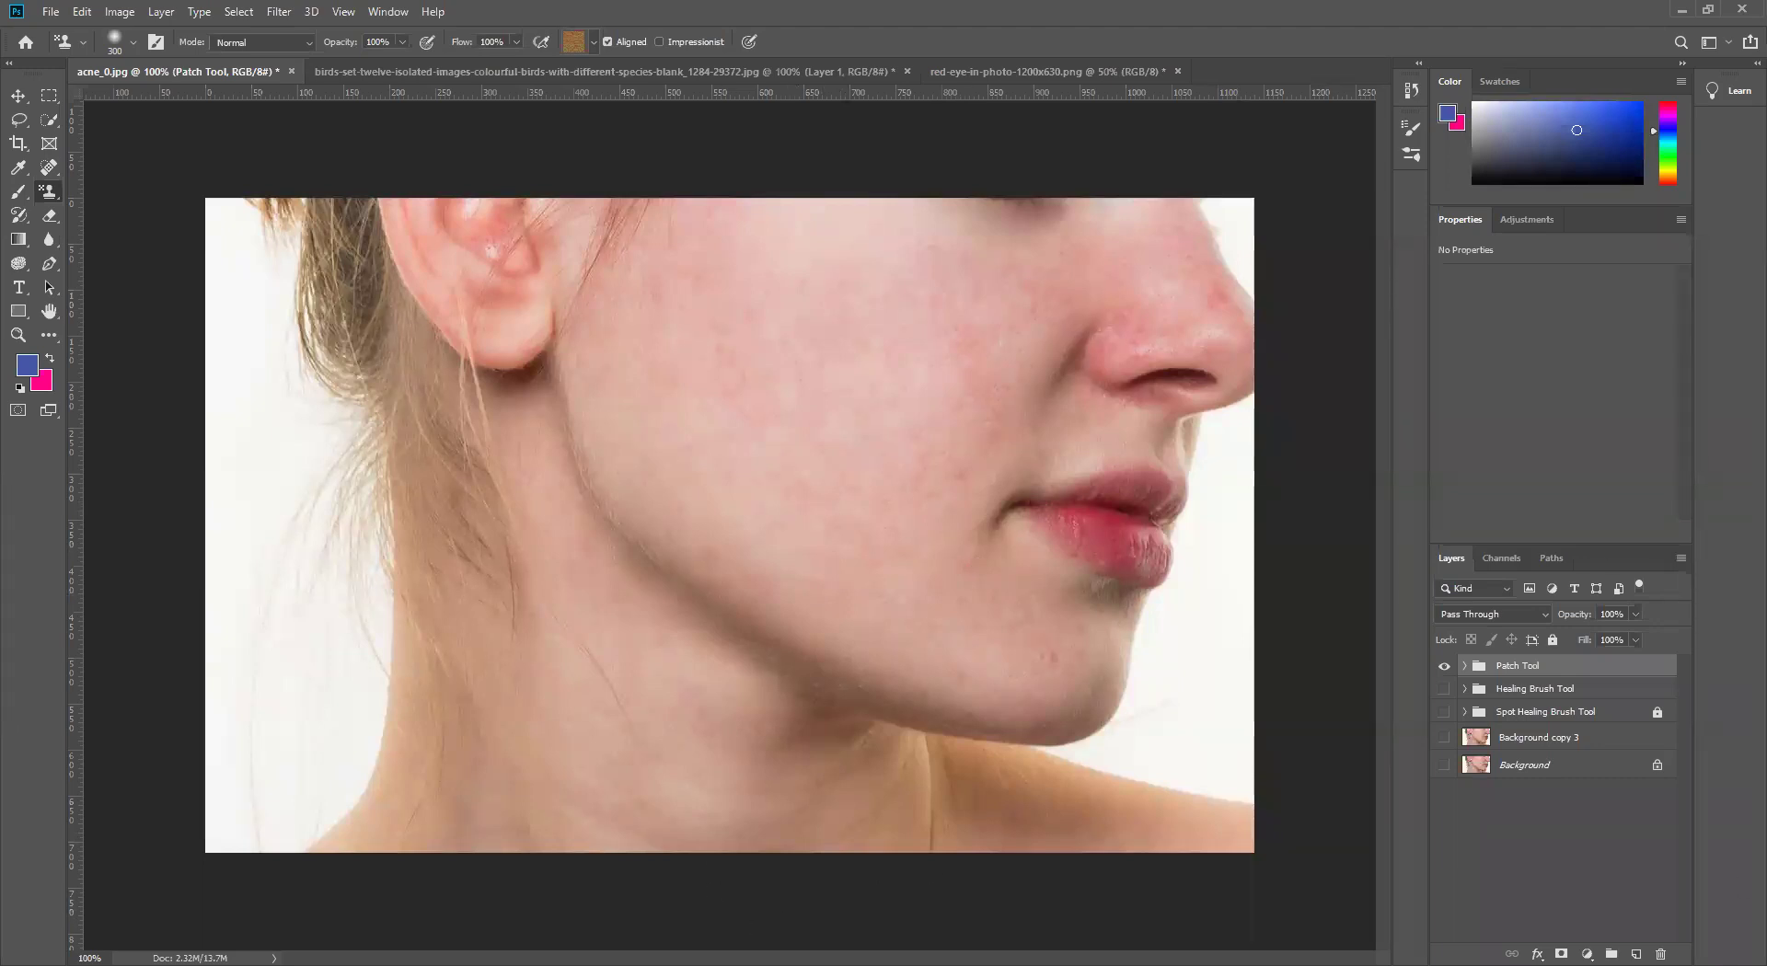
left_click(1635, 954)
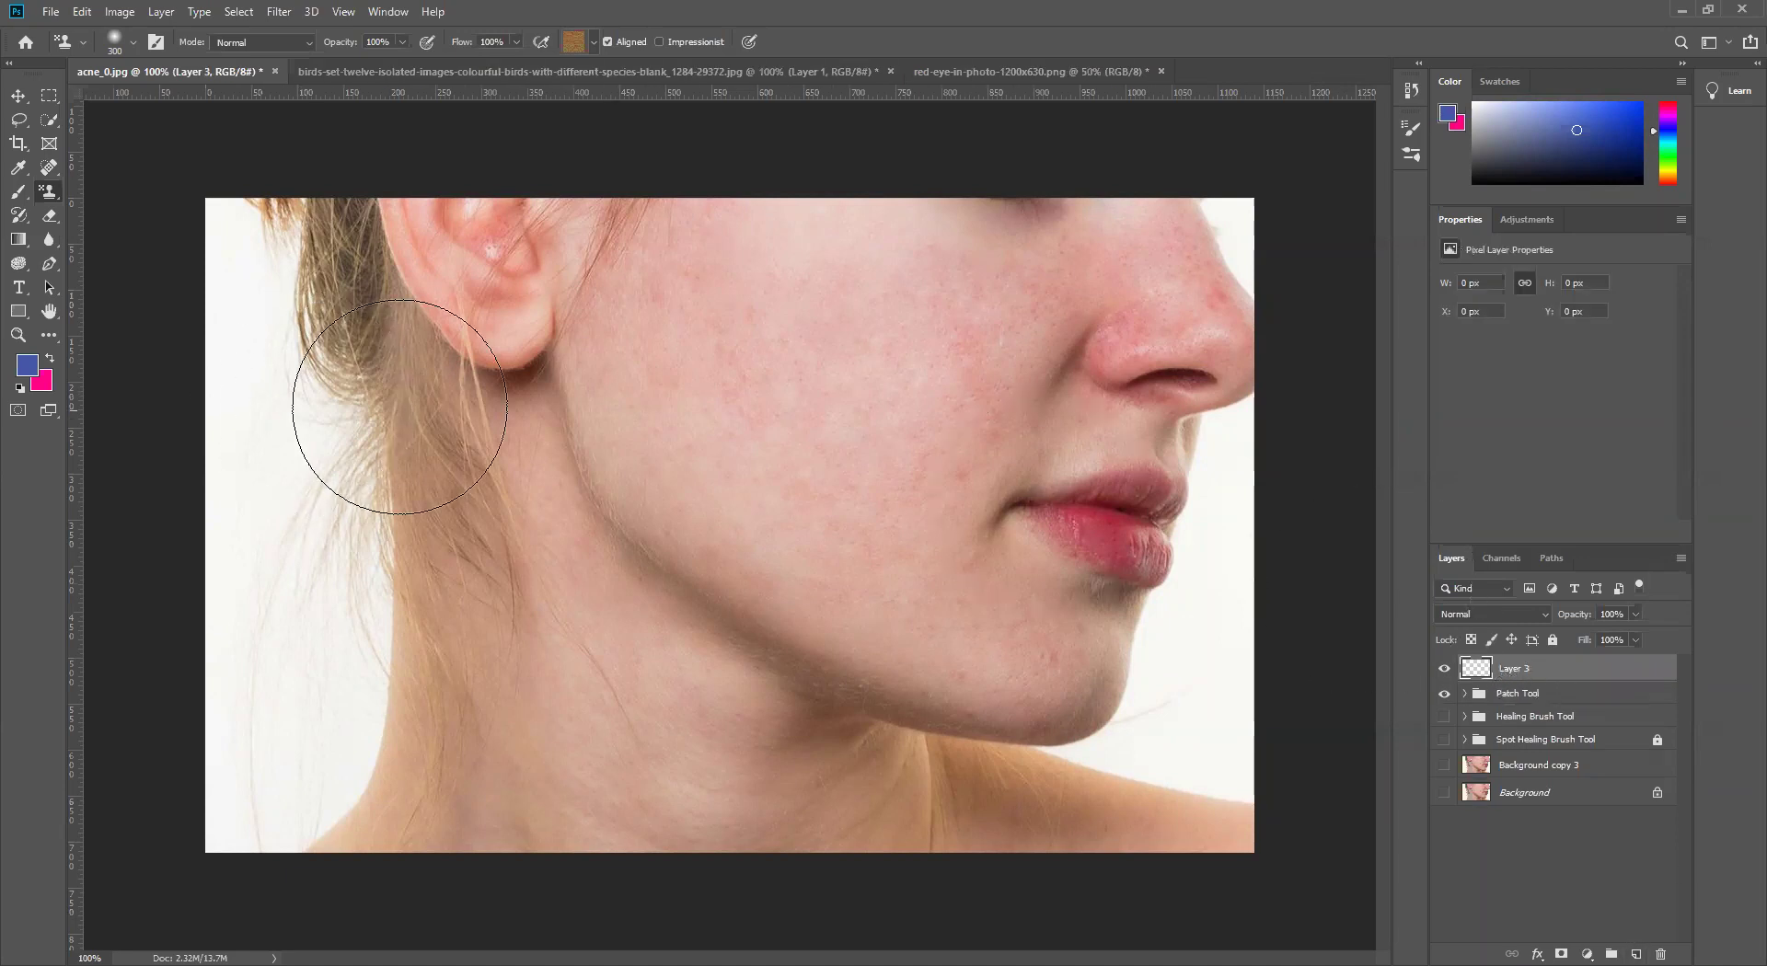
Step: Choose the light tan textured pattern, enlarge the brush to 500 px, and paint the pattern over the whole portrait on Layer 3
right_click(52, 192)
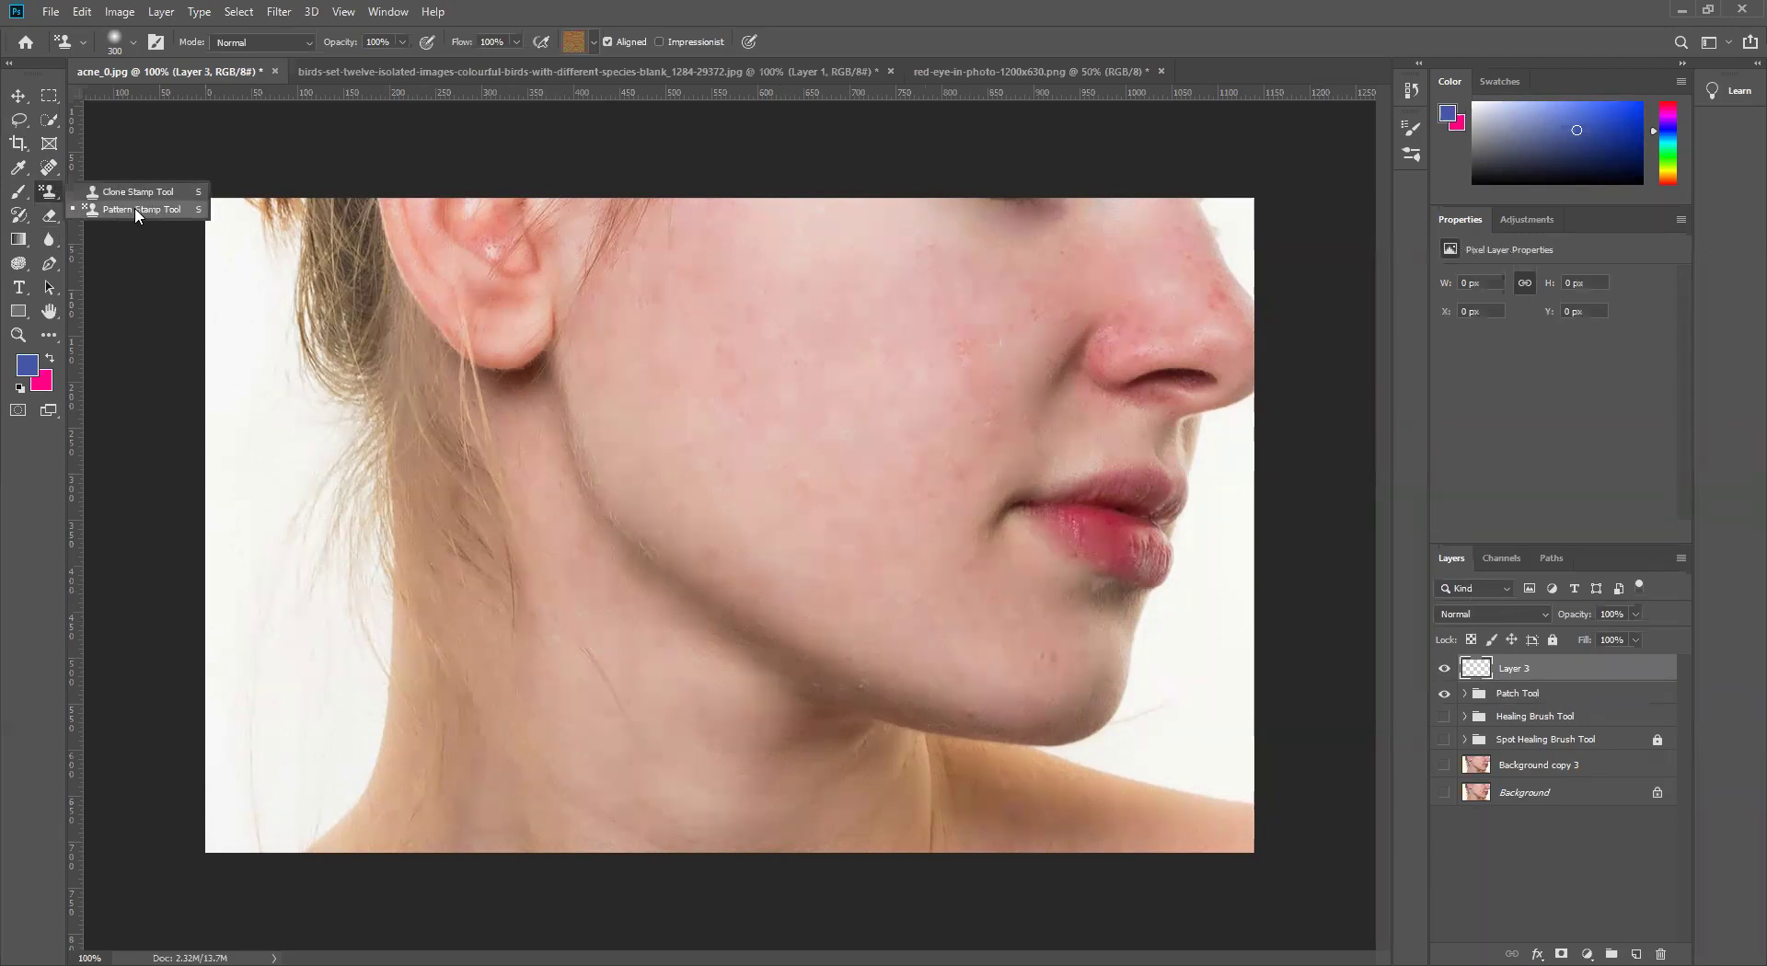
left_click(136, 210)
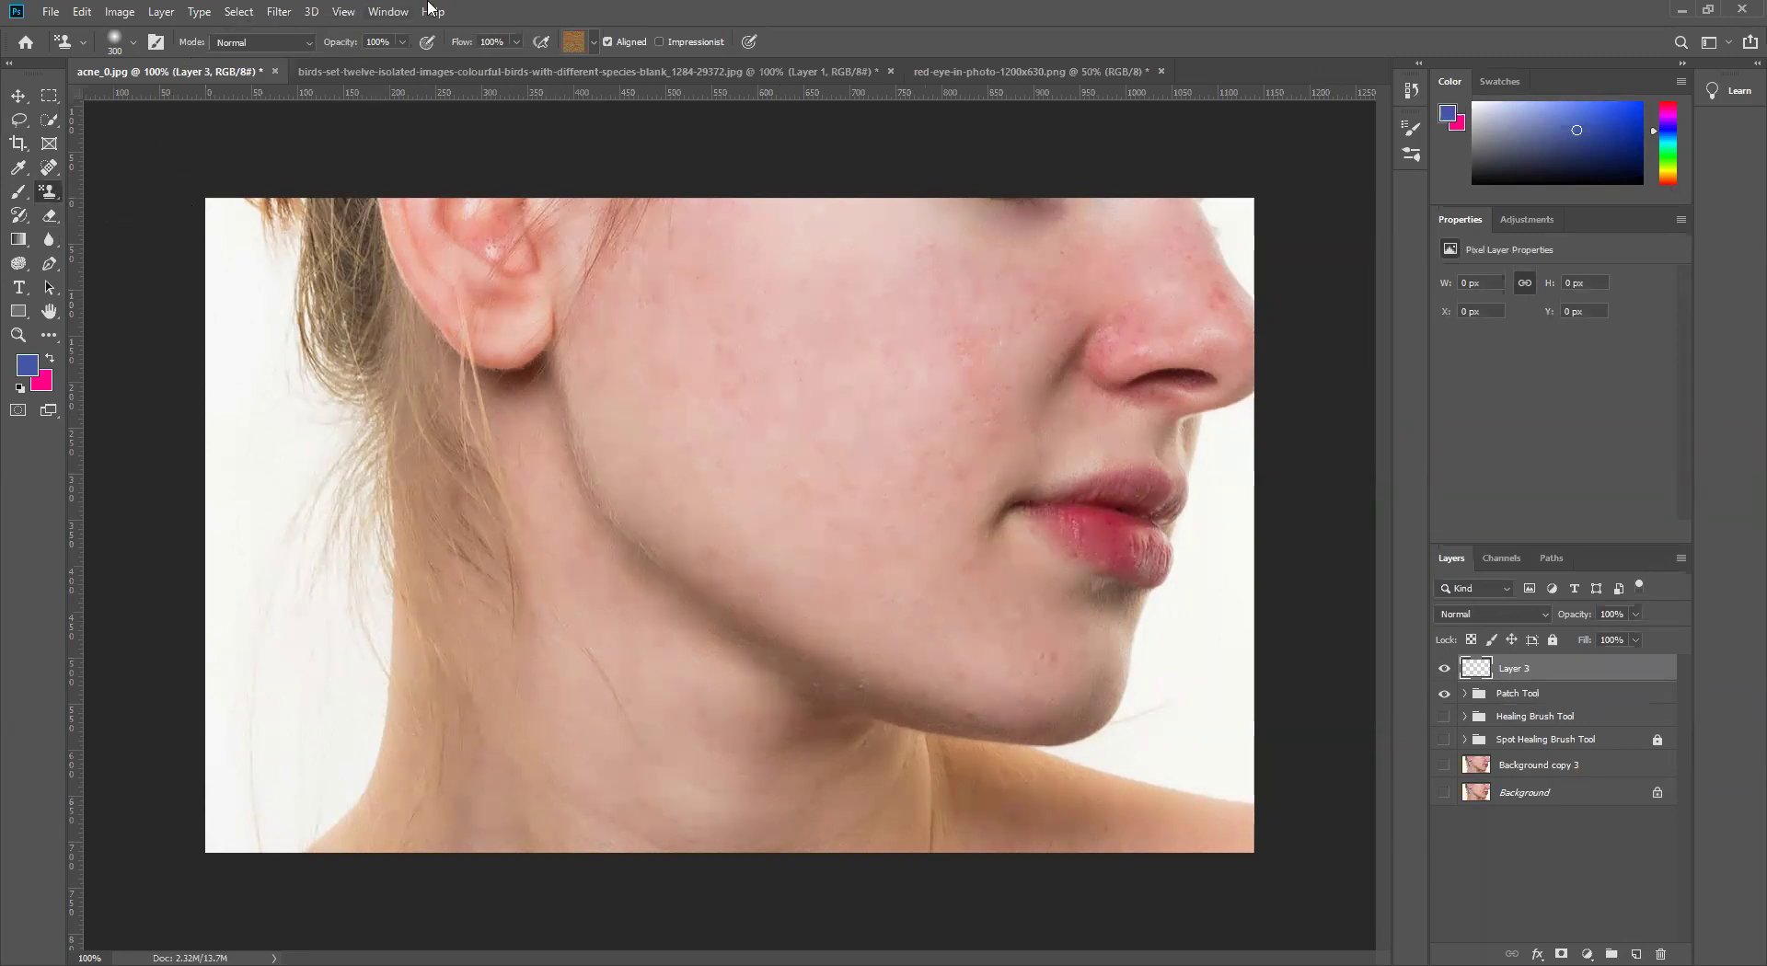
left_click(582, 41)
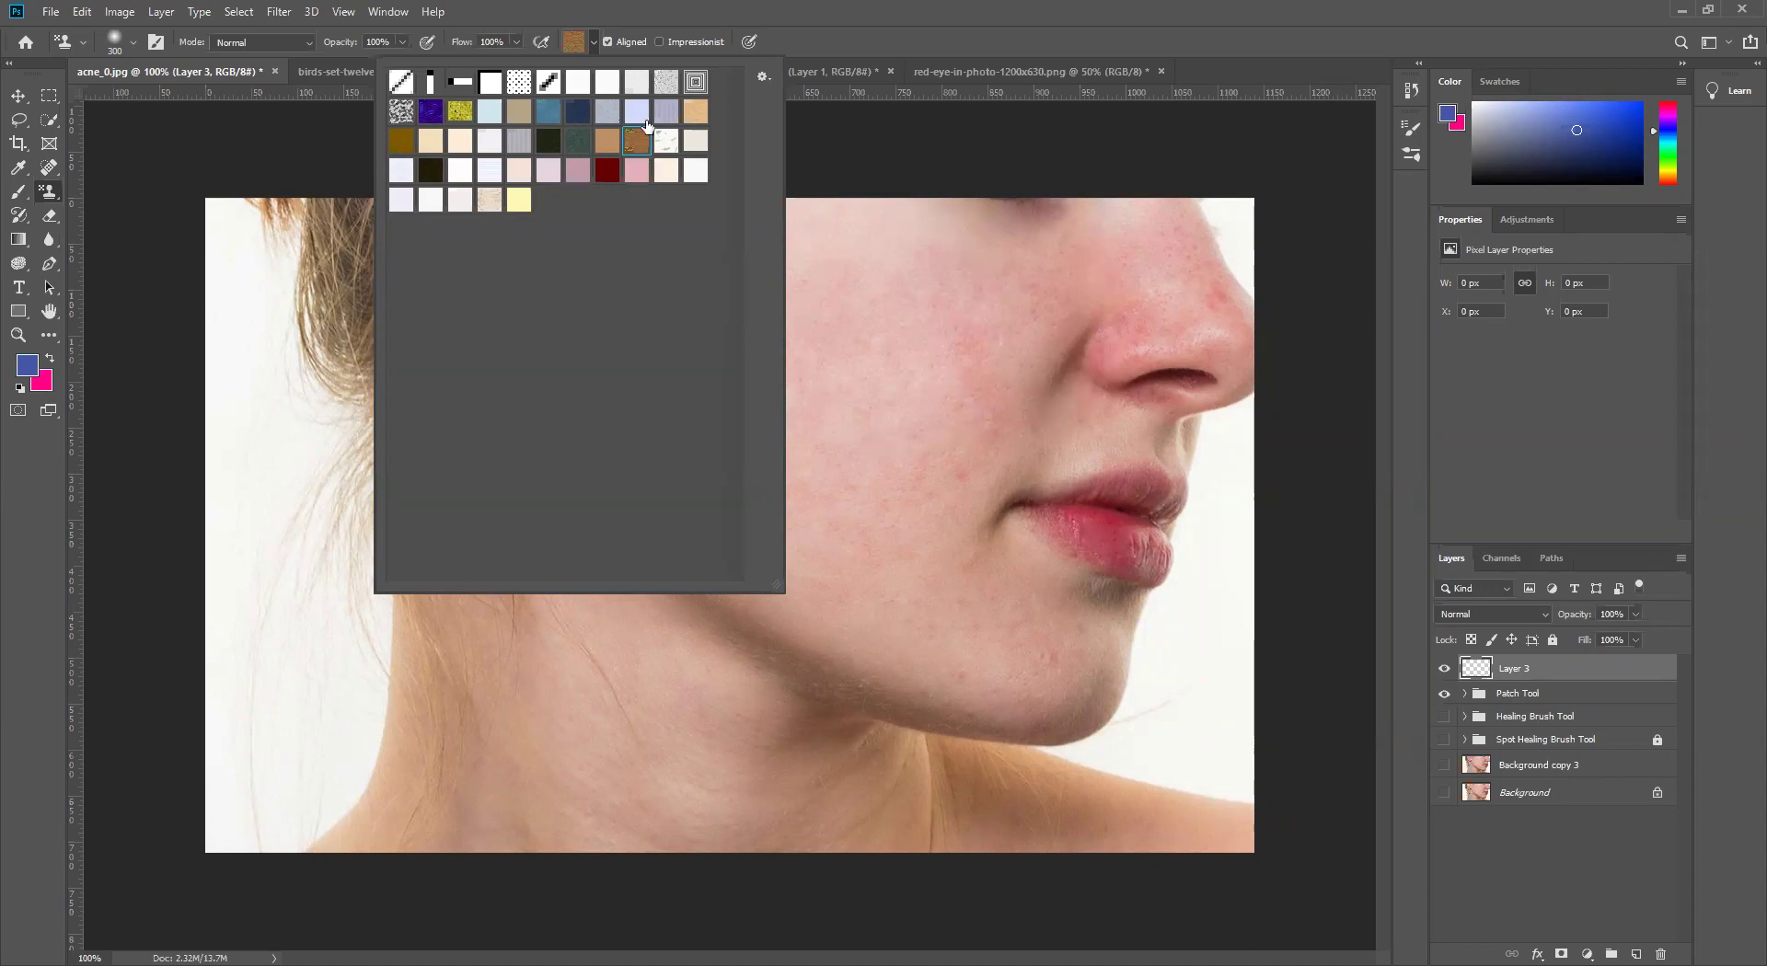
left_click(695, 111)
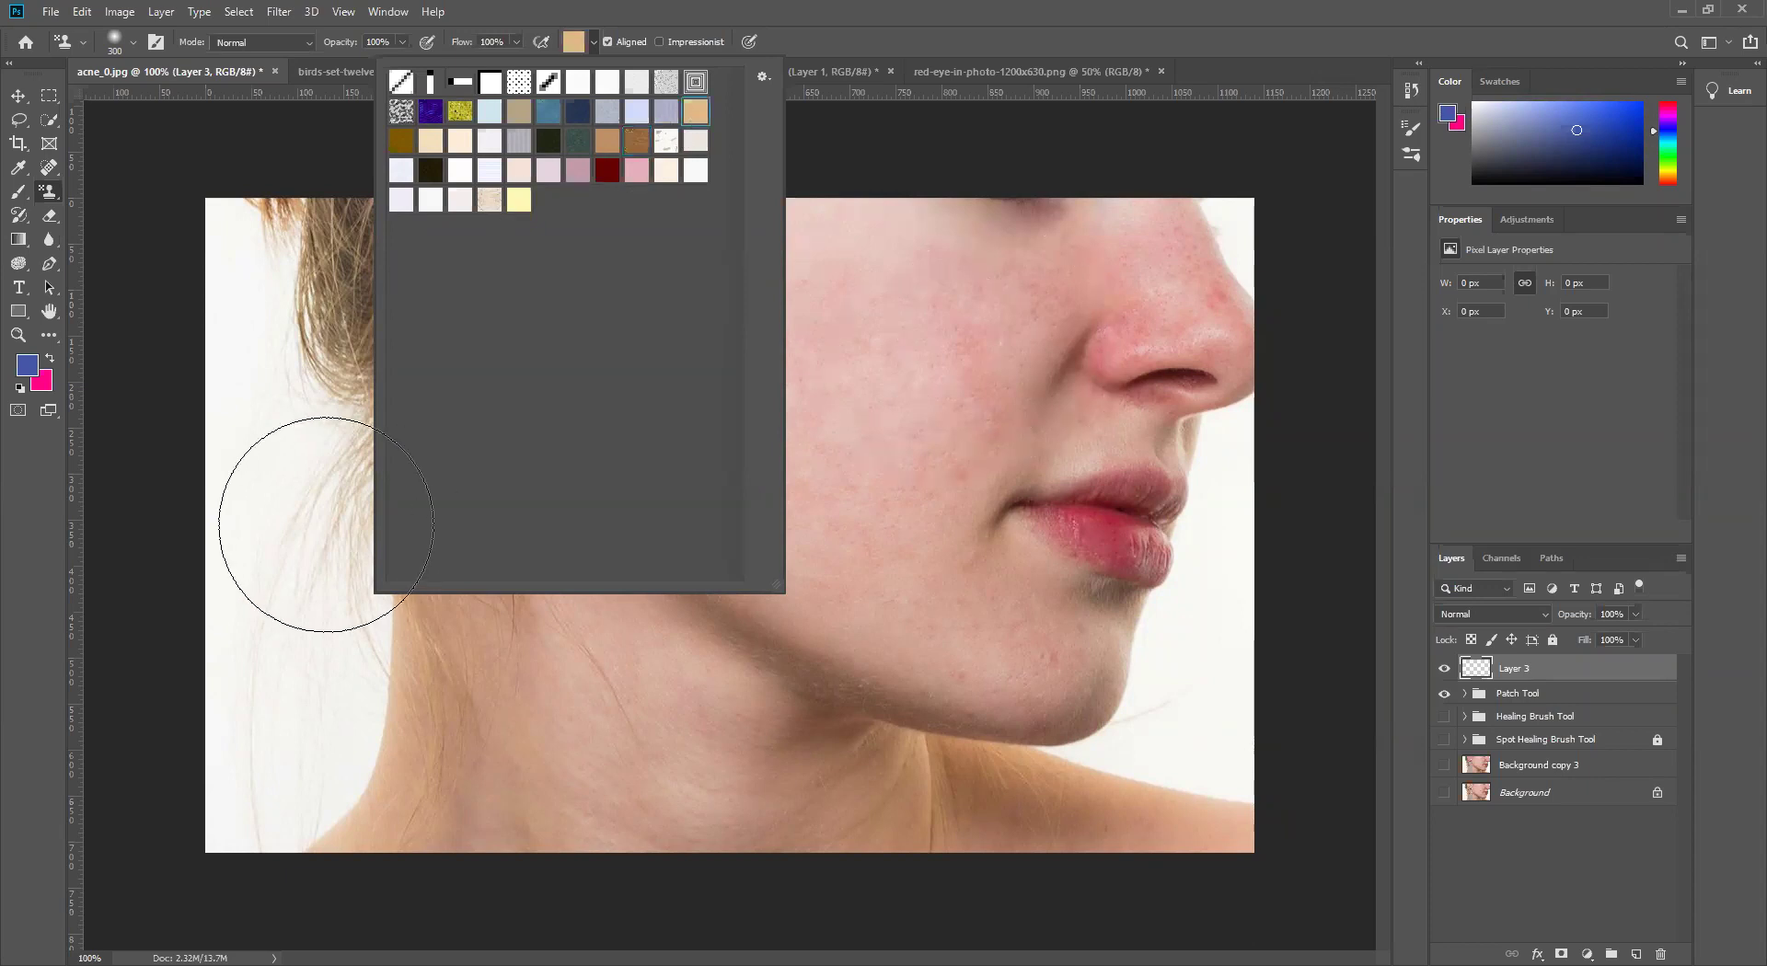
left_click(1564, 688)
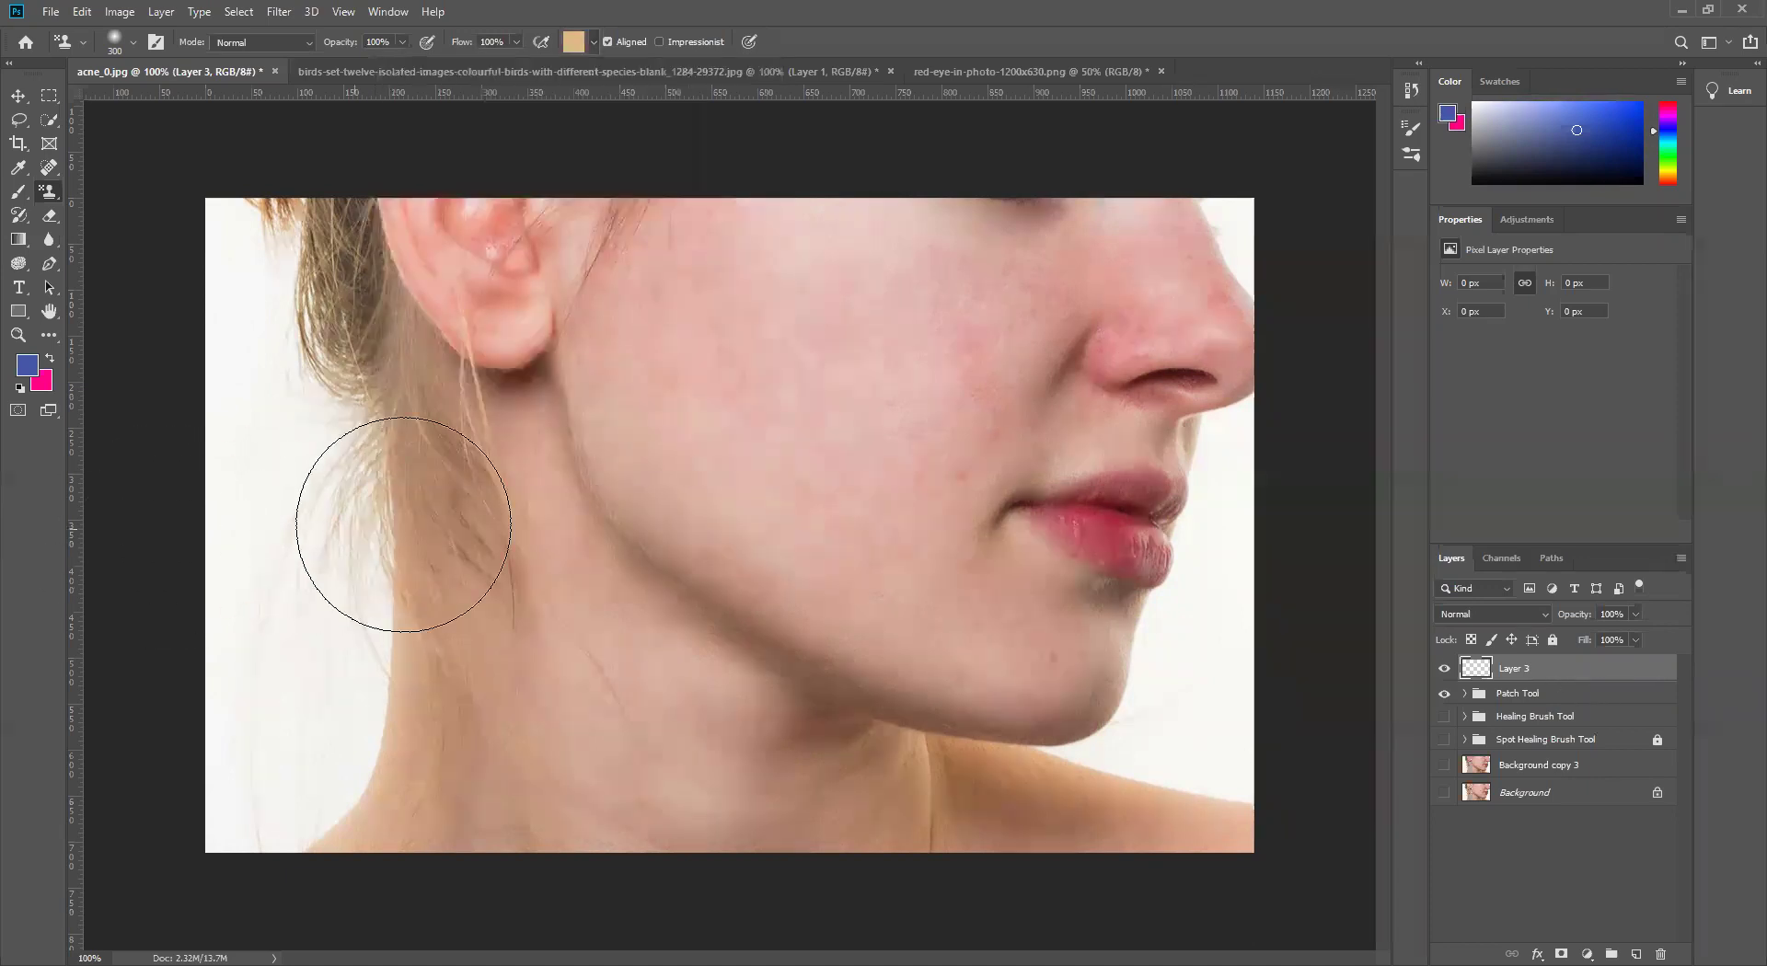
key("bracketright")
key("bracketright")
left_click_drag(303, 276, 516, 387)
mouse_move(317, 627)
left_mouse_down()
mouse_move(355, 671)
mouse_move(966, 769)
mouse_move(1202, 414)
mouse_move(681, 440)
mouse_move(1184, 347)
mouse_move(749, 414)
mouse_move(809, 742)
mouse_move(1166, 482)
mouse_move(1017, 848)
mouse_move(976, 865)
left_mouse_up()
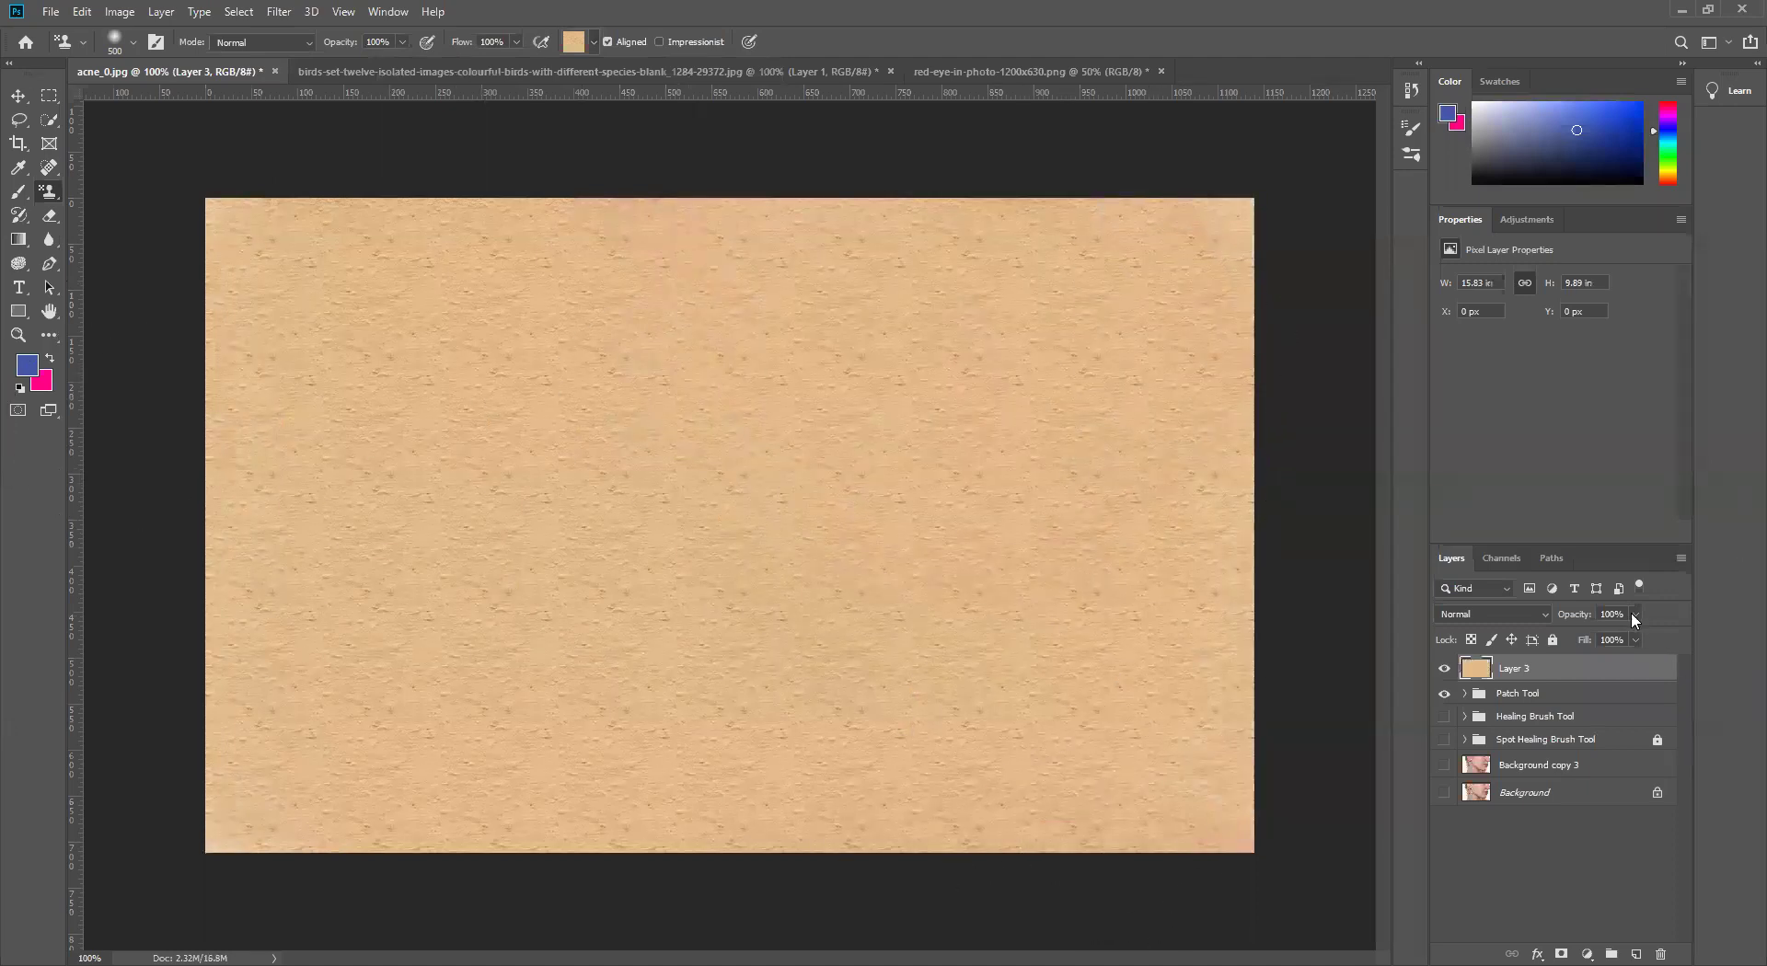
Step: Set Layer 3's blend mode to Soft Light and its opacity to 45%
left_click(1513, 614)
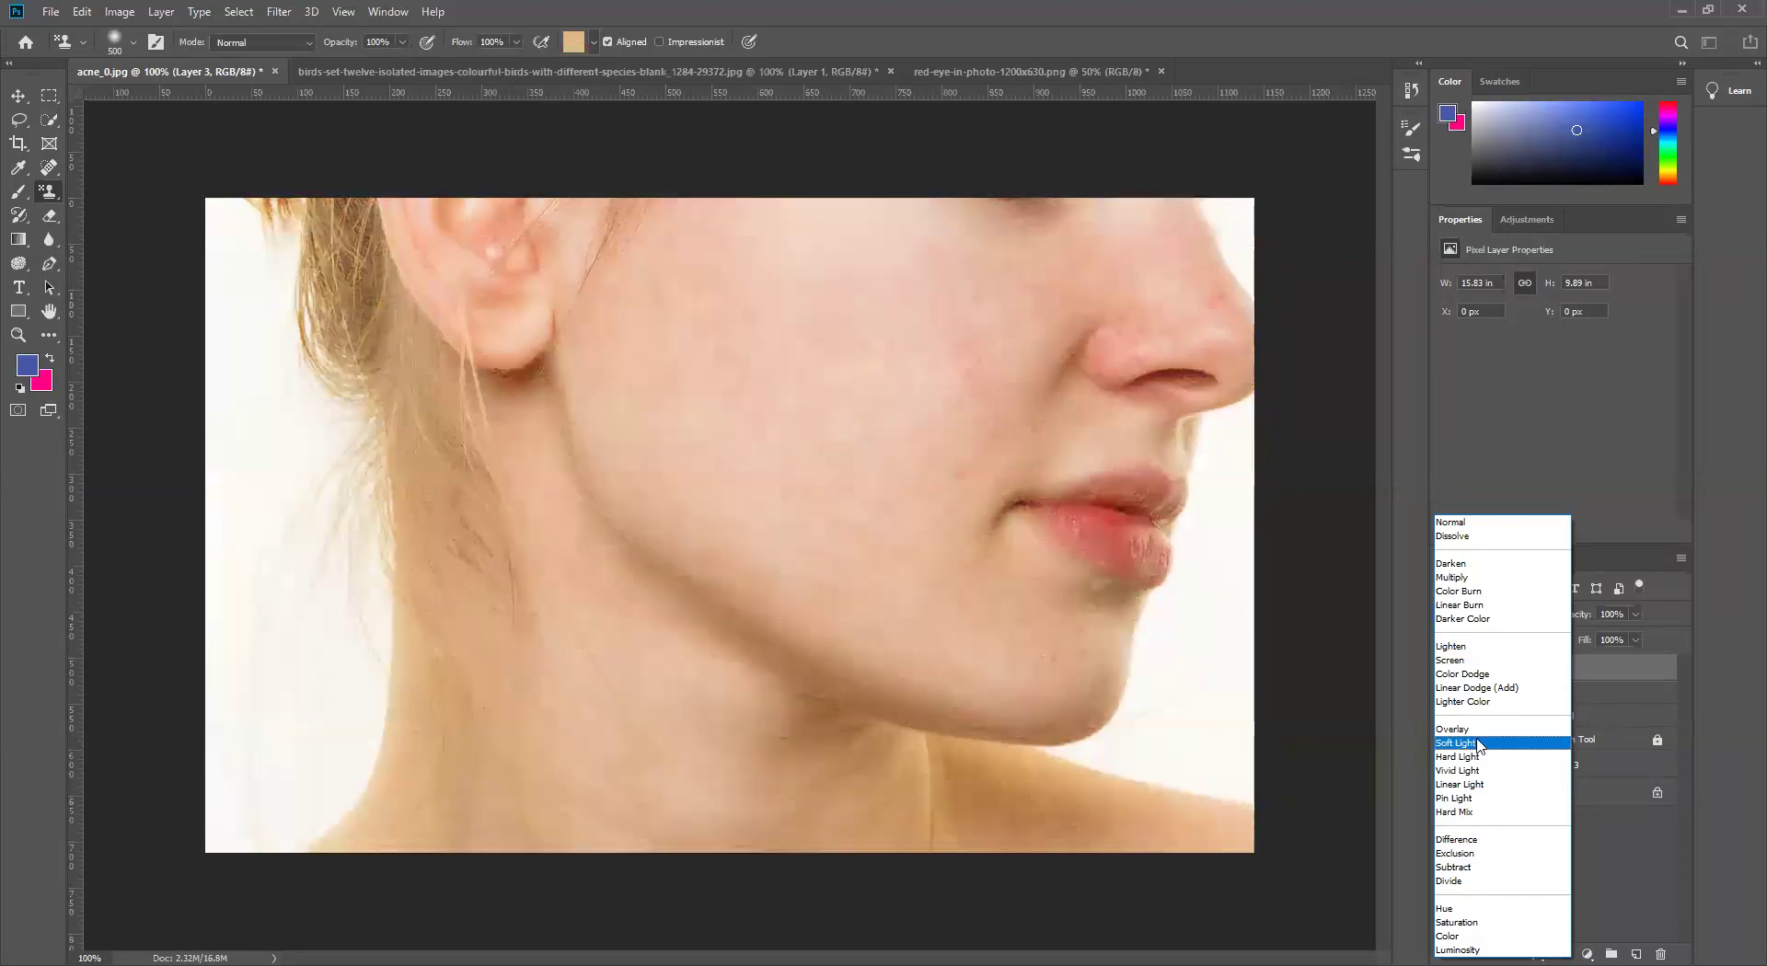
left_click(1477, 743)
left_click(1635, 615)
left_click_drag(1638, 635, 1590, 643)
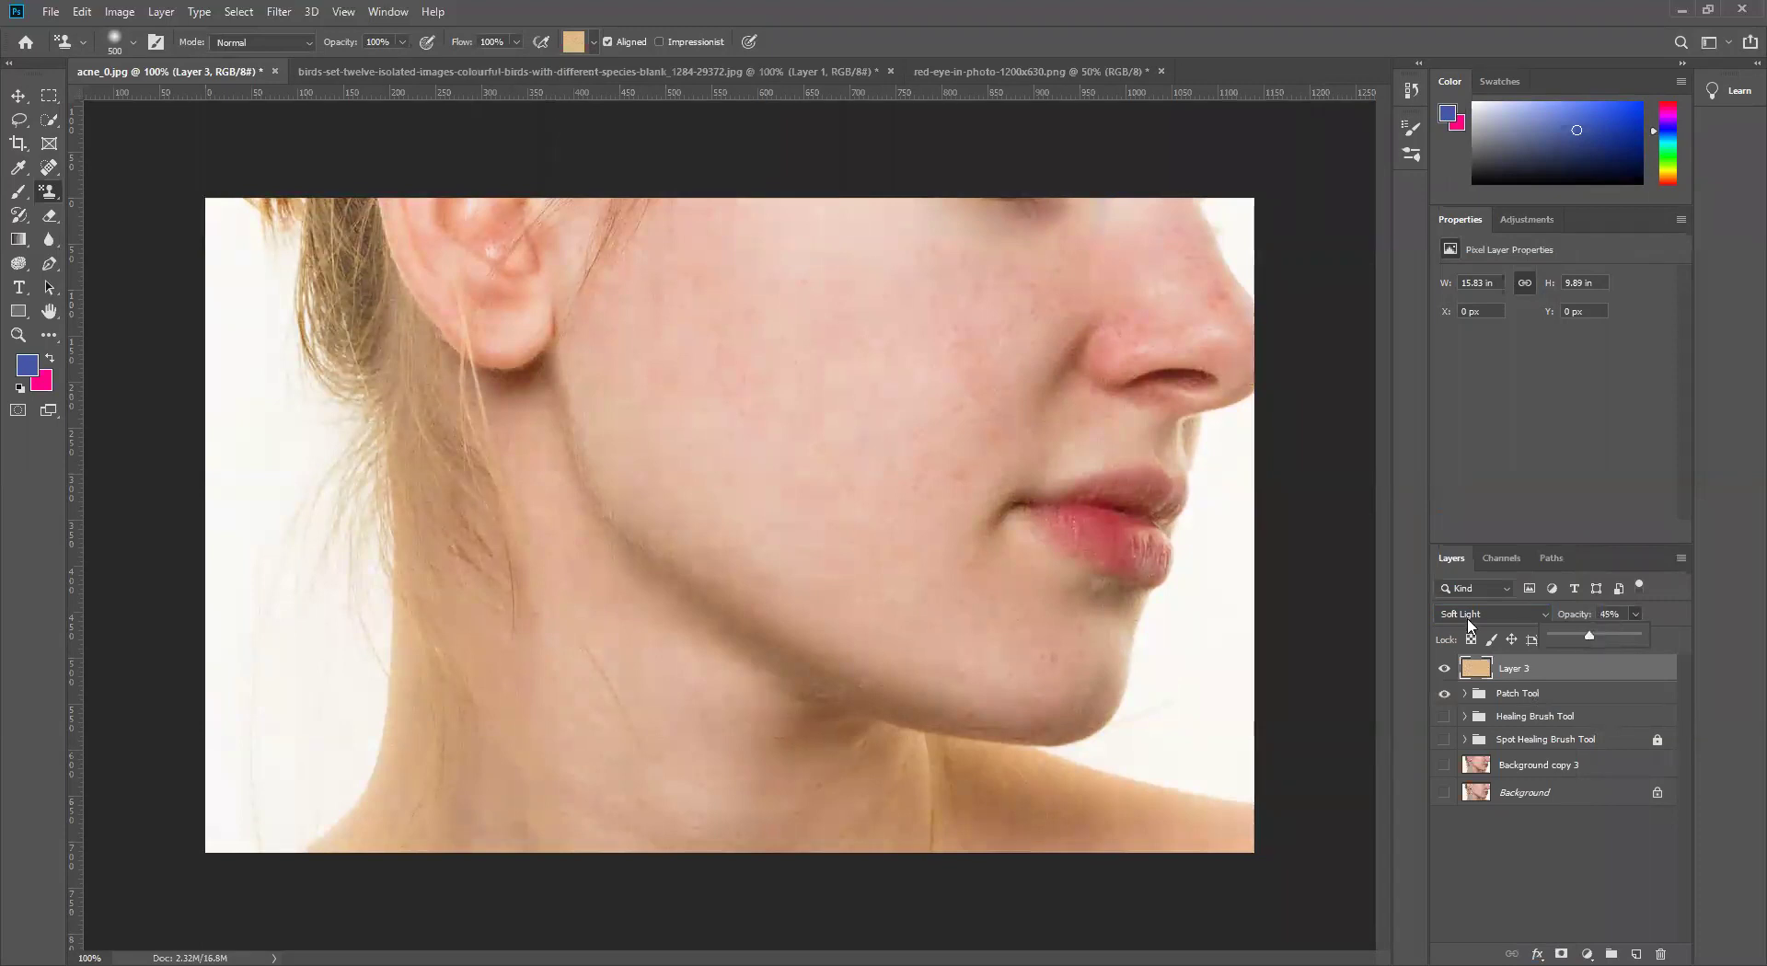
Step: Hide and show Layer 3 to compare the portrait with and without the pattern overlay
left_click(48, 195)
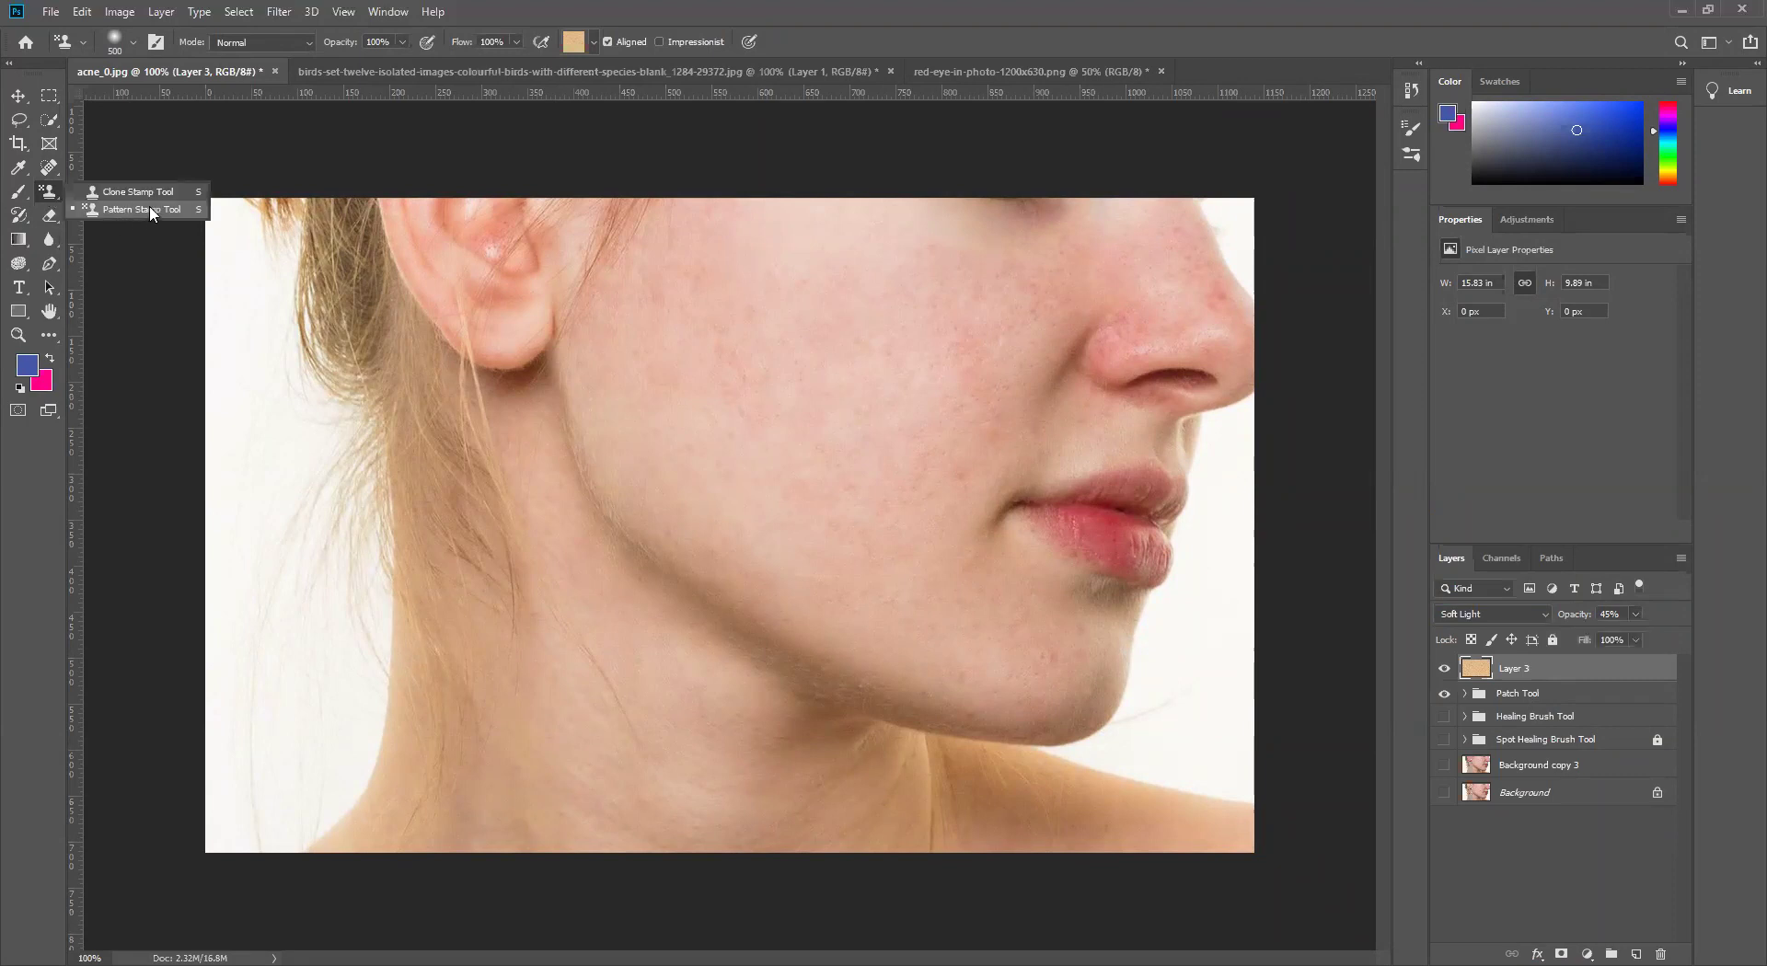
left_click(20, 538)
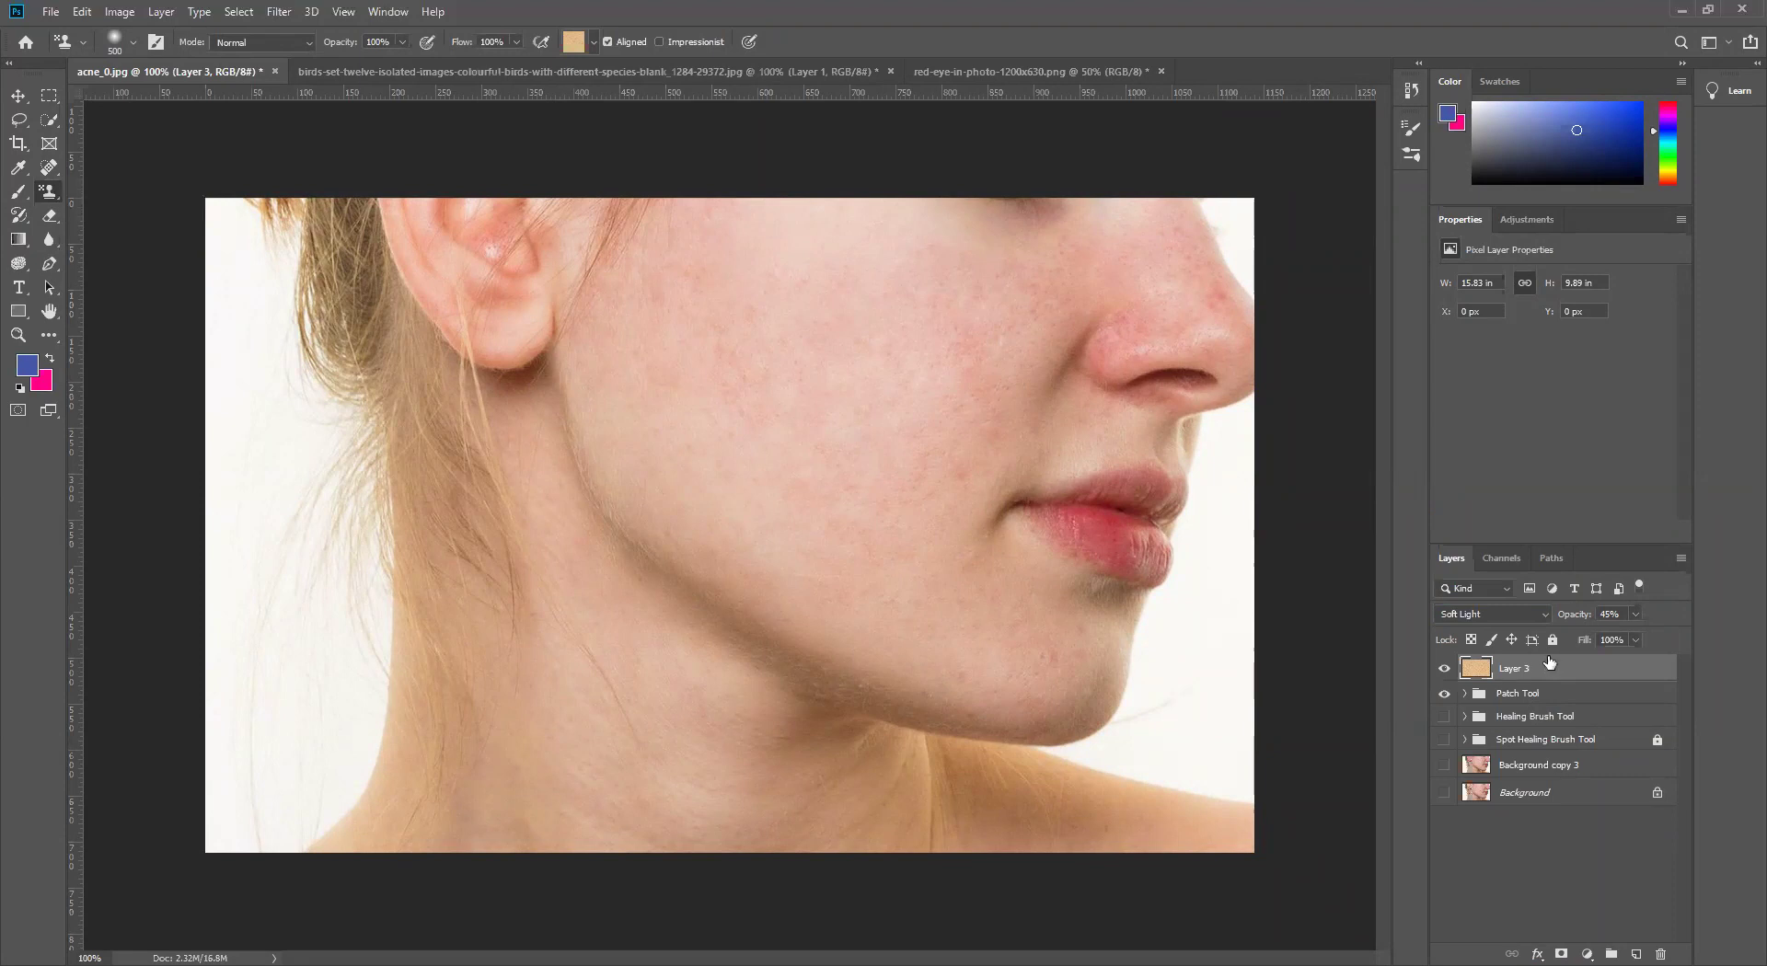
left_click(1445, 670)
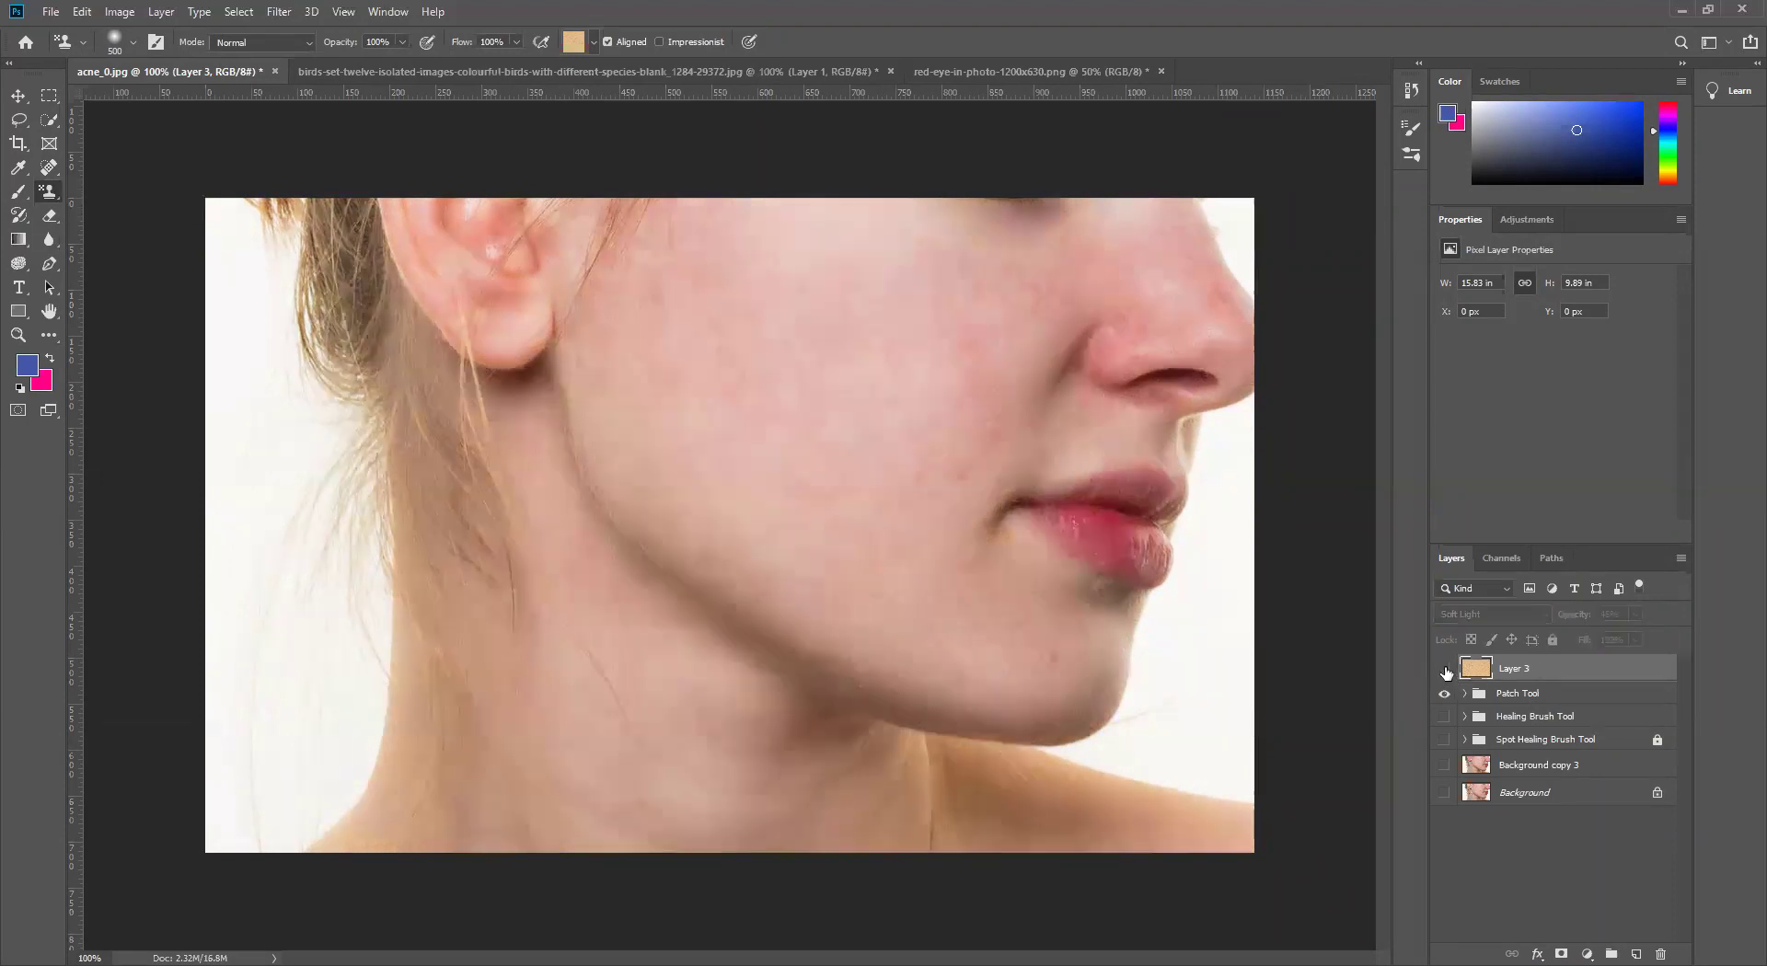
left_click(1444, 670)
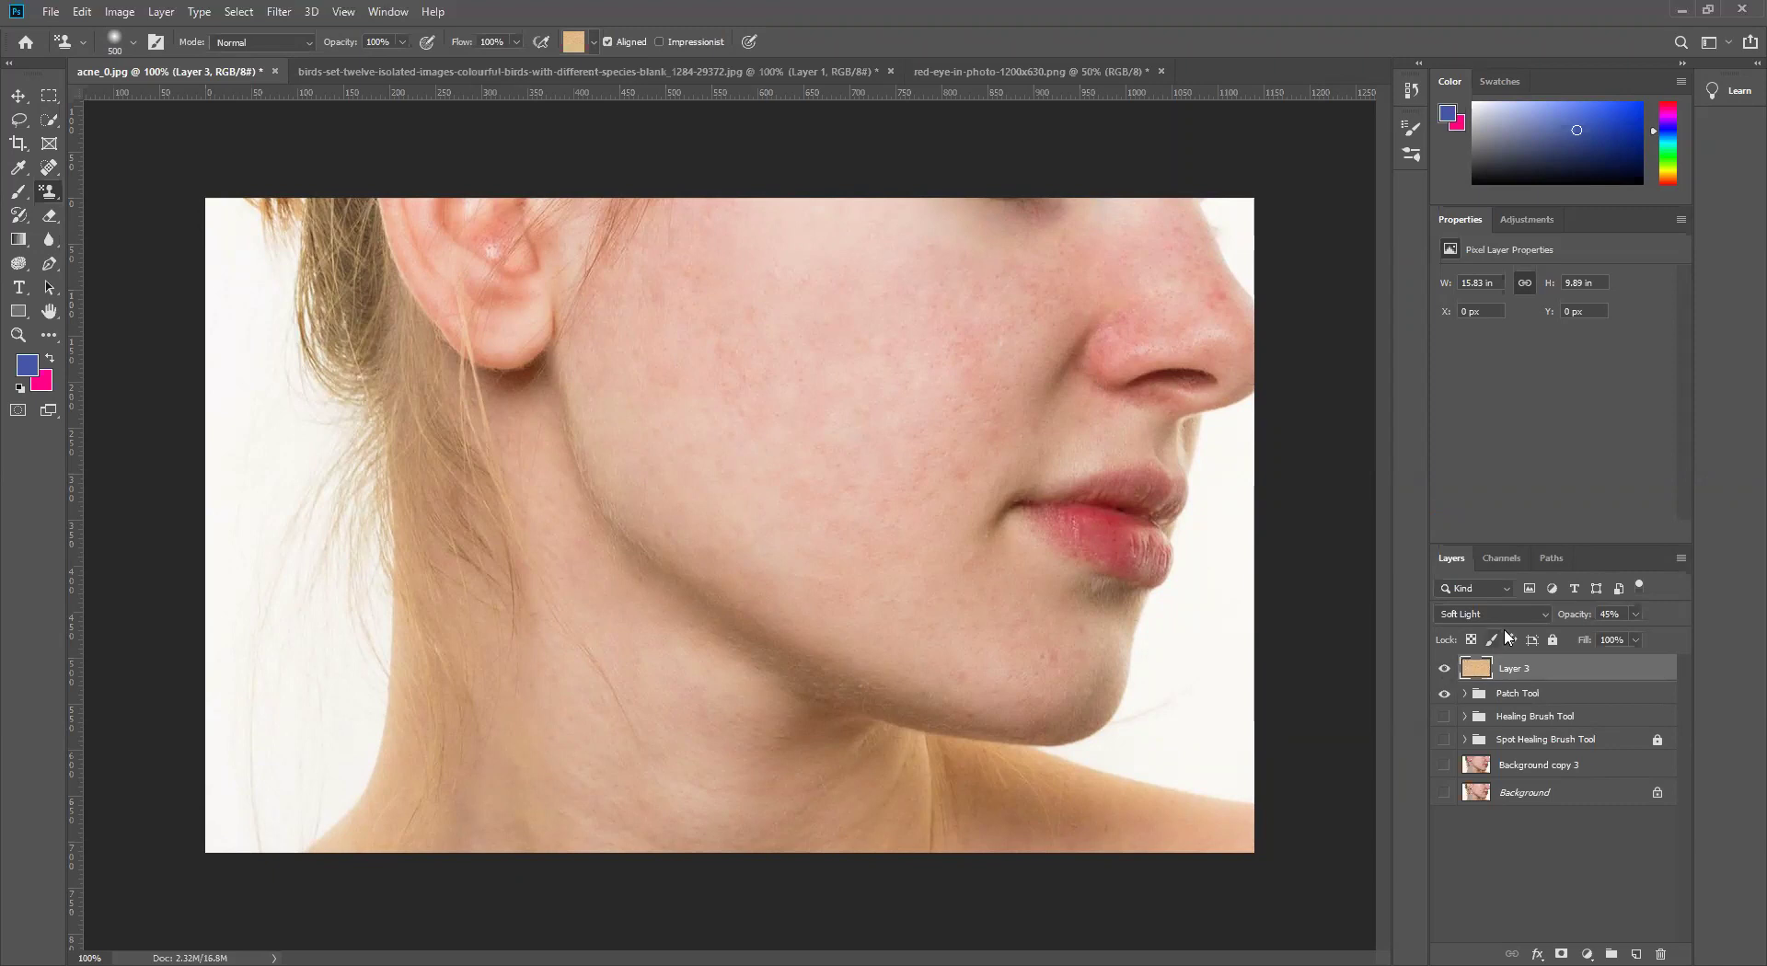
Step: Create a new 1000 x 1000 px web document at 72 pixels/inch with artboards turned off
left_click(51, 13)
left_click(51, 13)
key("ctrl+n")
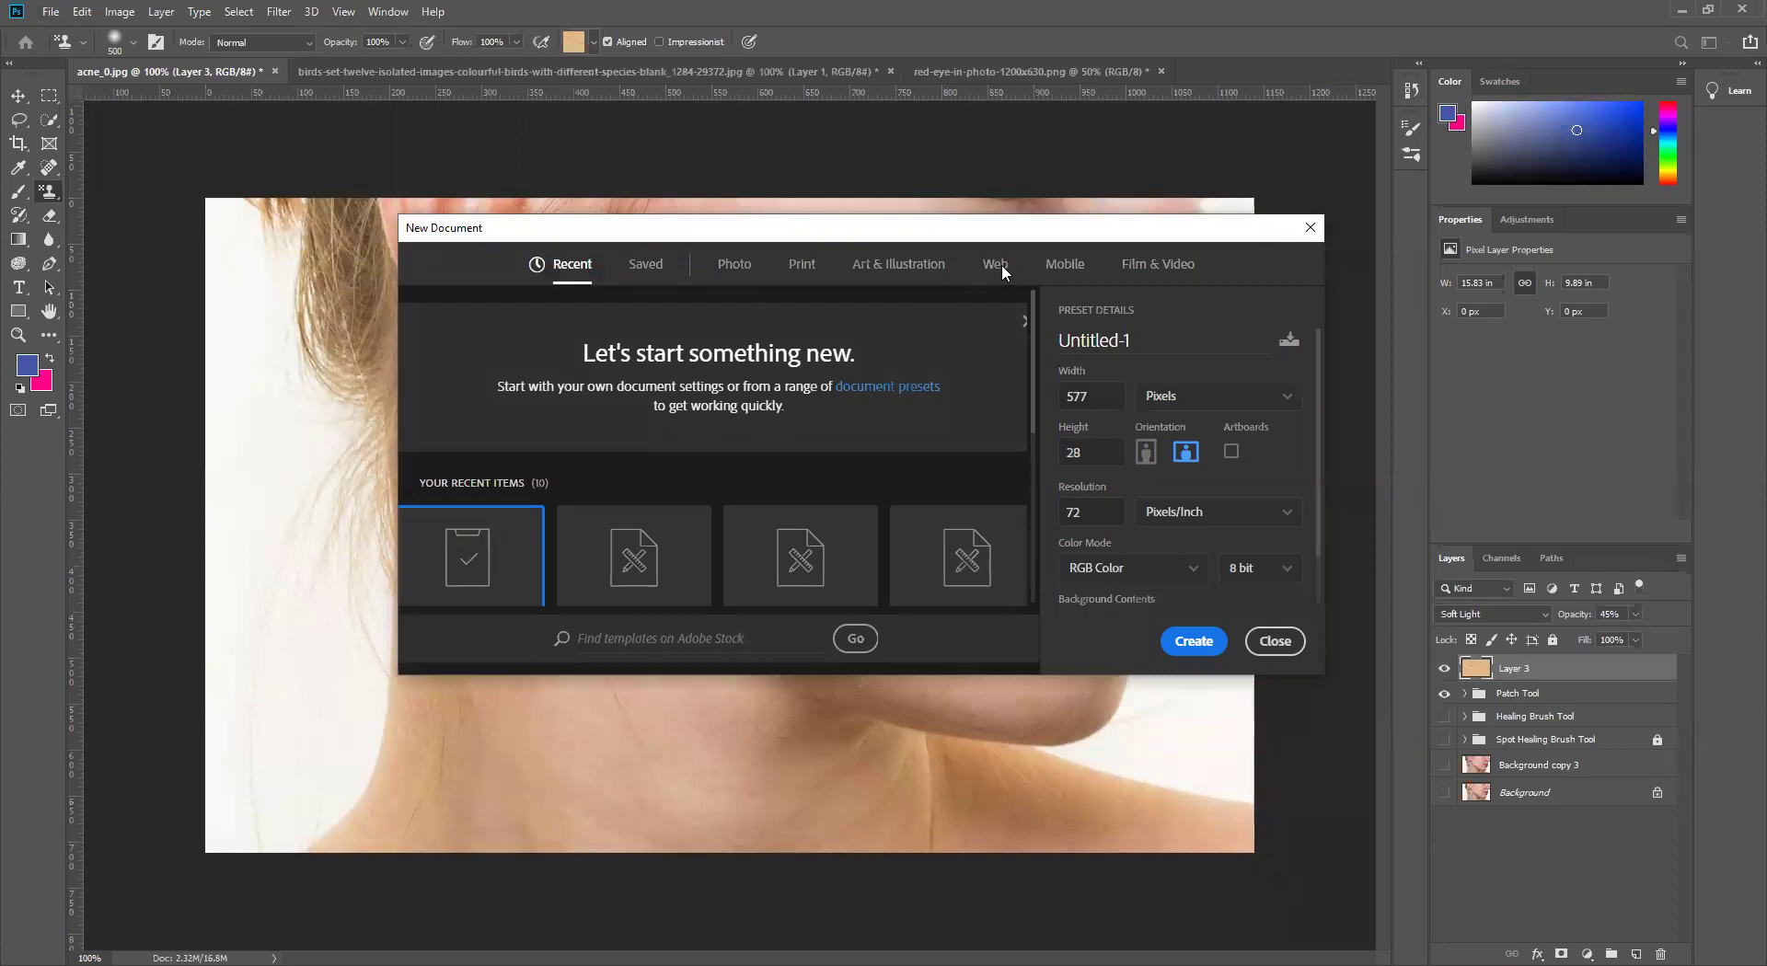
left_click(1002, 269)
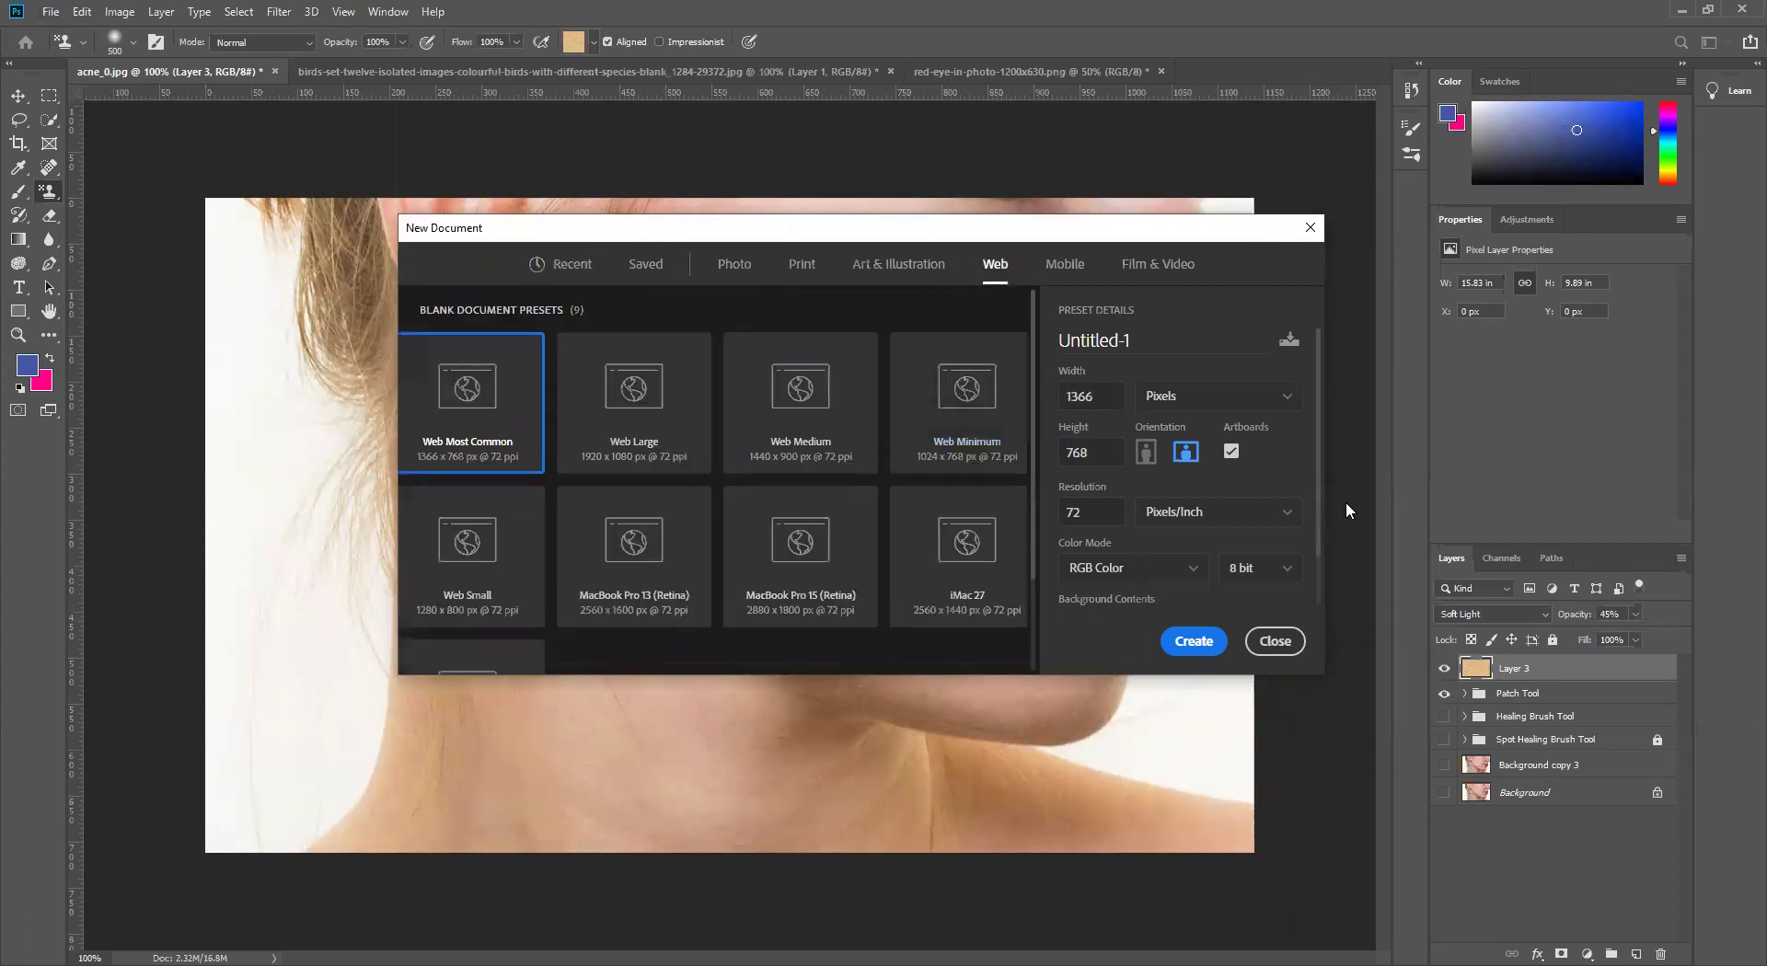
left_click(1233, 456)
double_click(1107, 394)
type("1000")
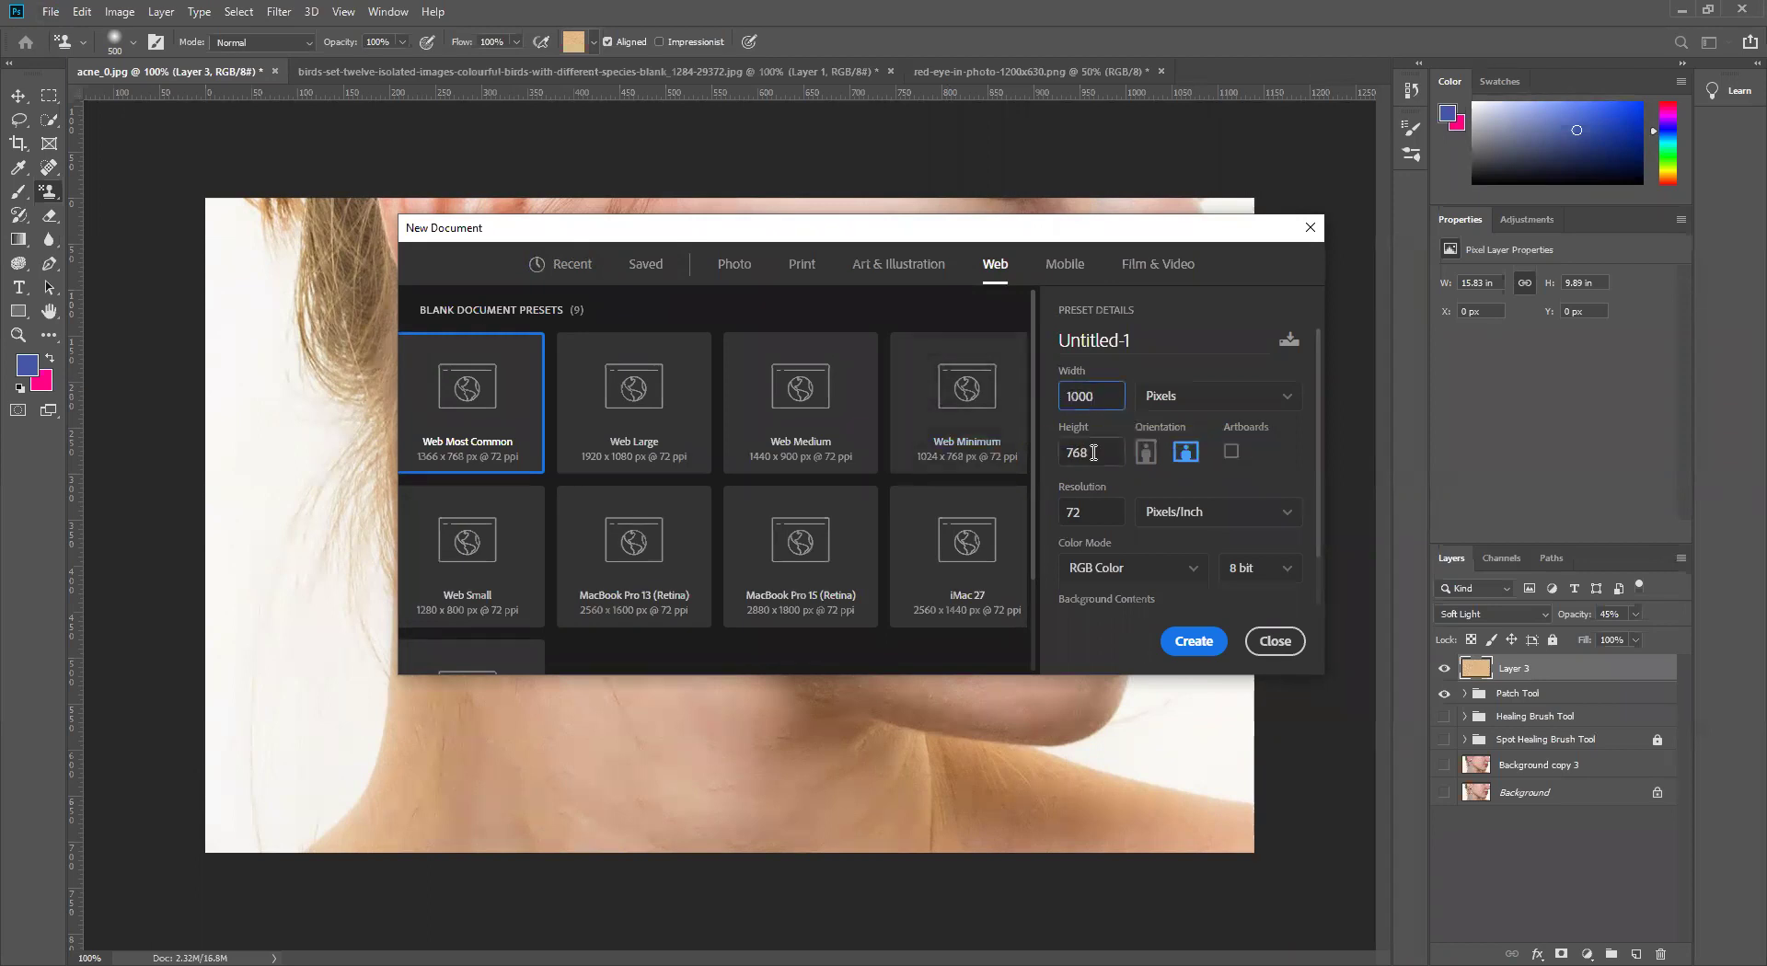
key("Tab")
left_click(1194, 644)
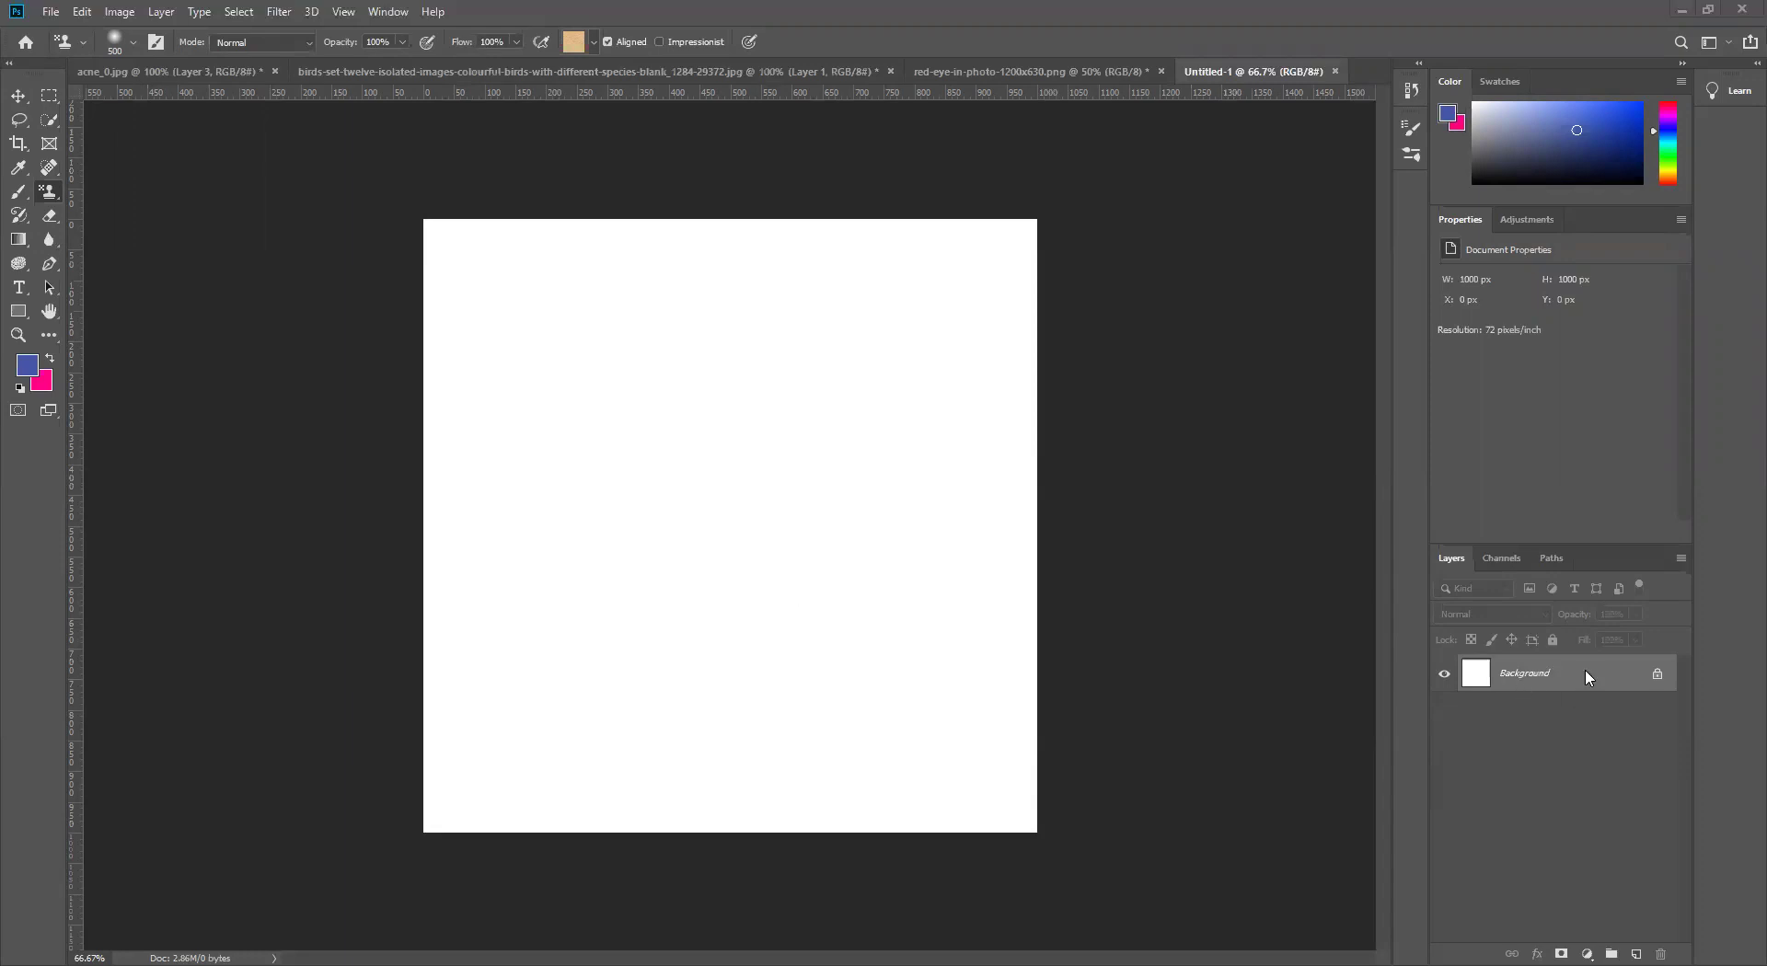
Step: Fill the background with the blue foreground color and stamp the tan pattern over the whole canvas on a new layer
key("alt+BackSpace")
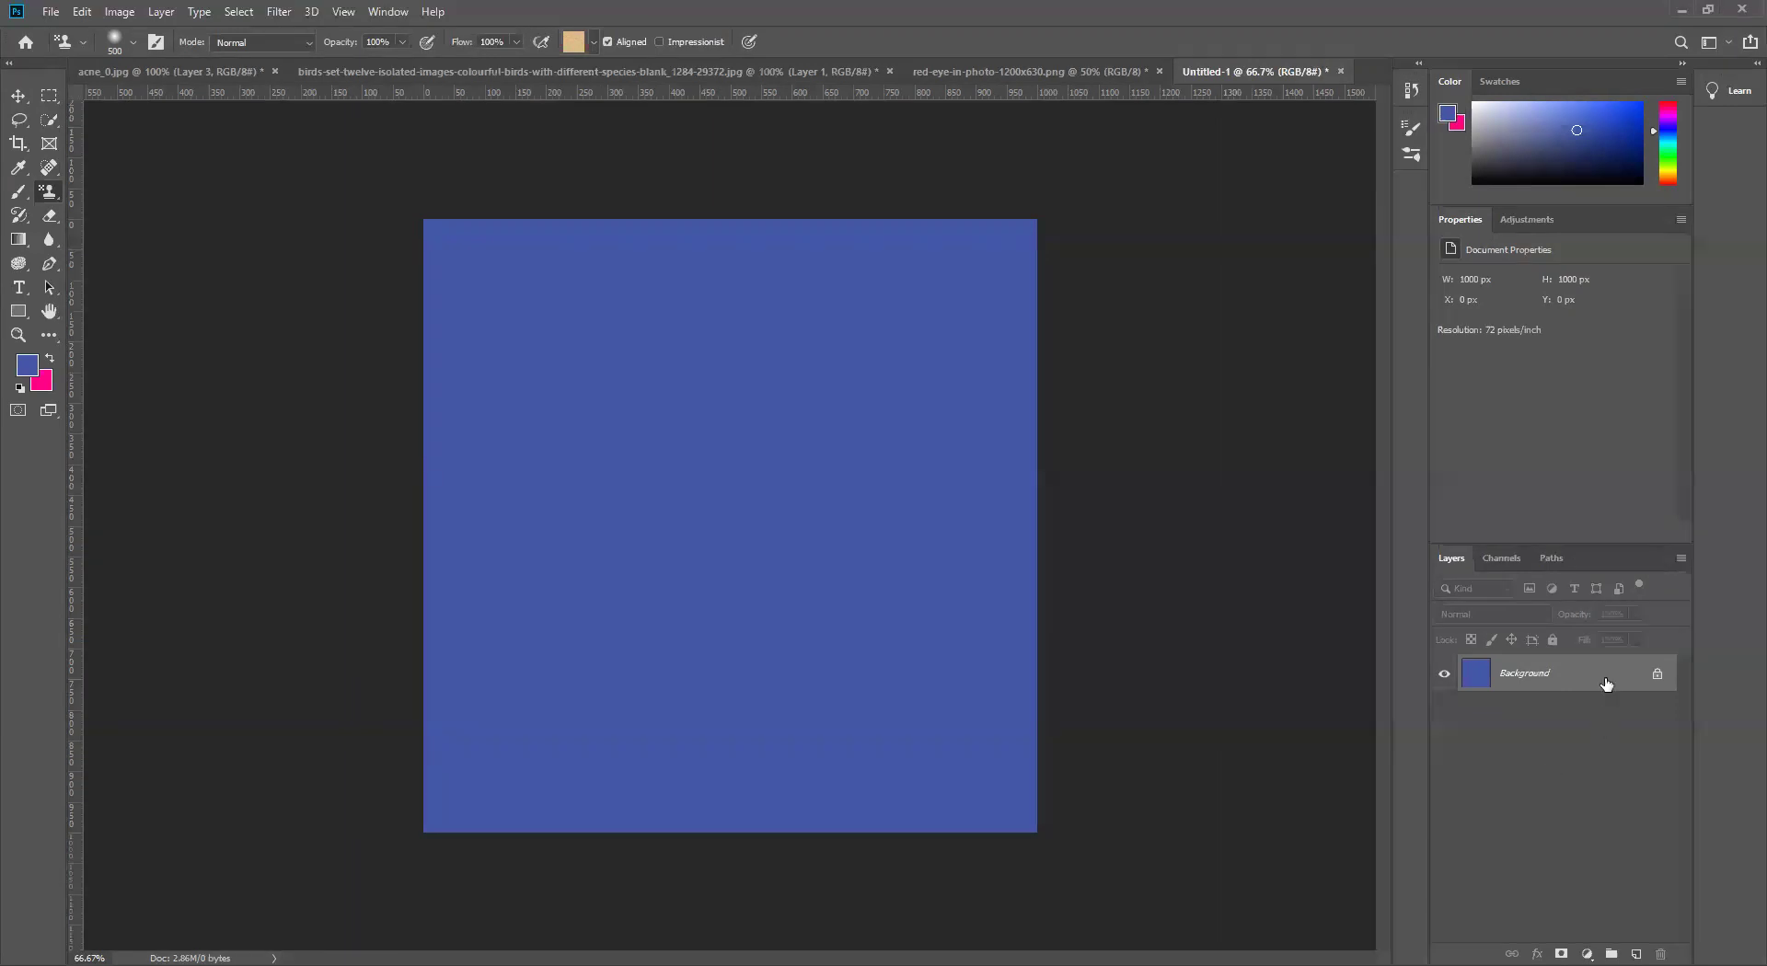
left_click(1636, 955)
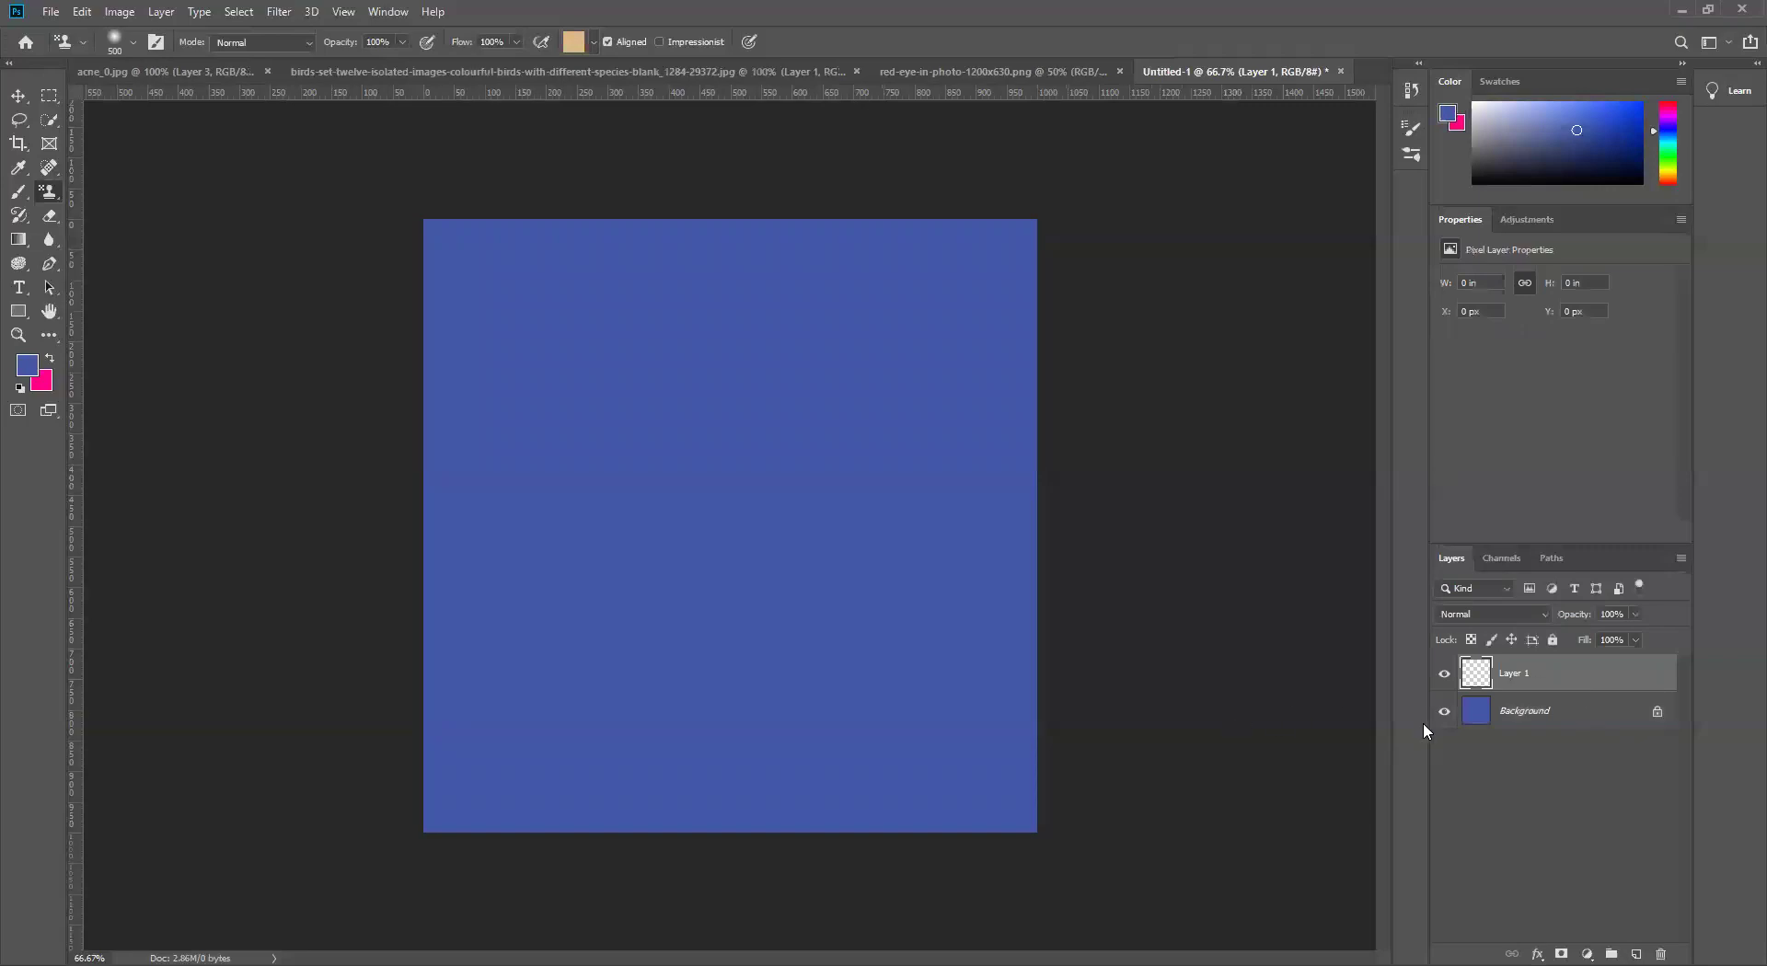
mouse_move(468, 269)
left_mouse_down()
mouse_move(473, 718)
mouse_move(990, 390)
mouse_move(844, 418)
mouse_move(1032, 742)
mouse_move(1053, 265)
mouse_move(903, 875)
left_mouse_up()
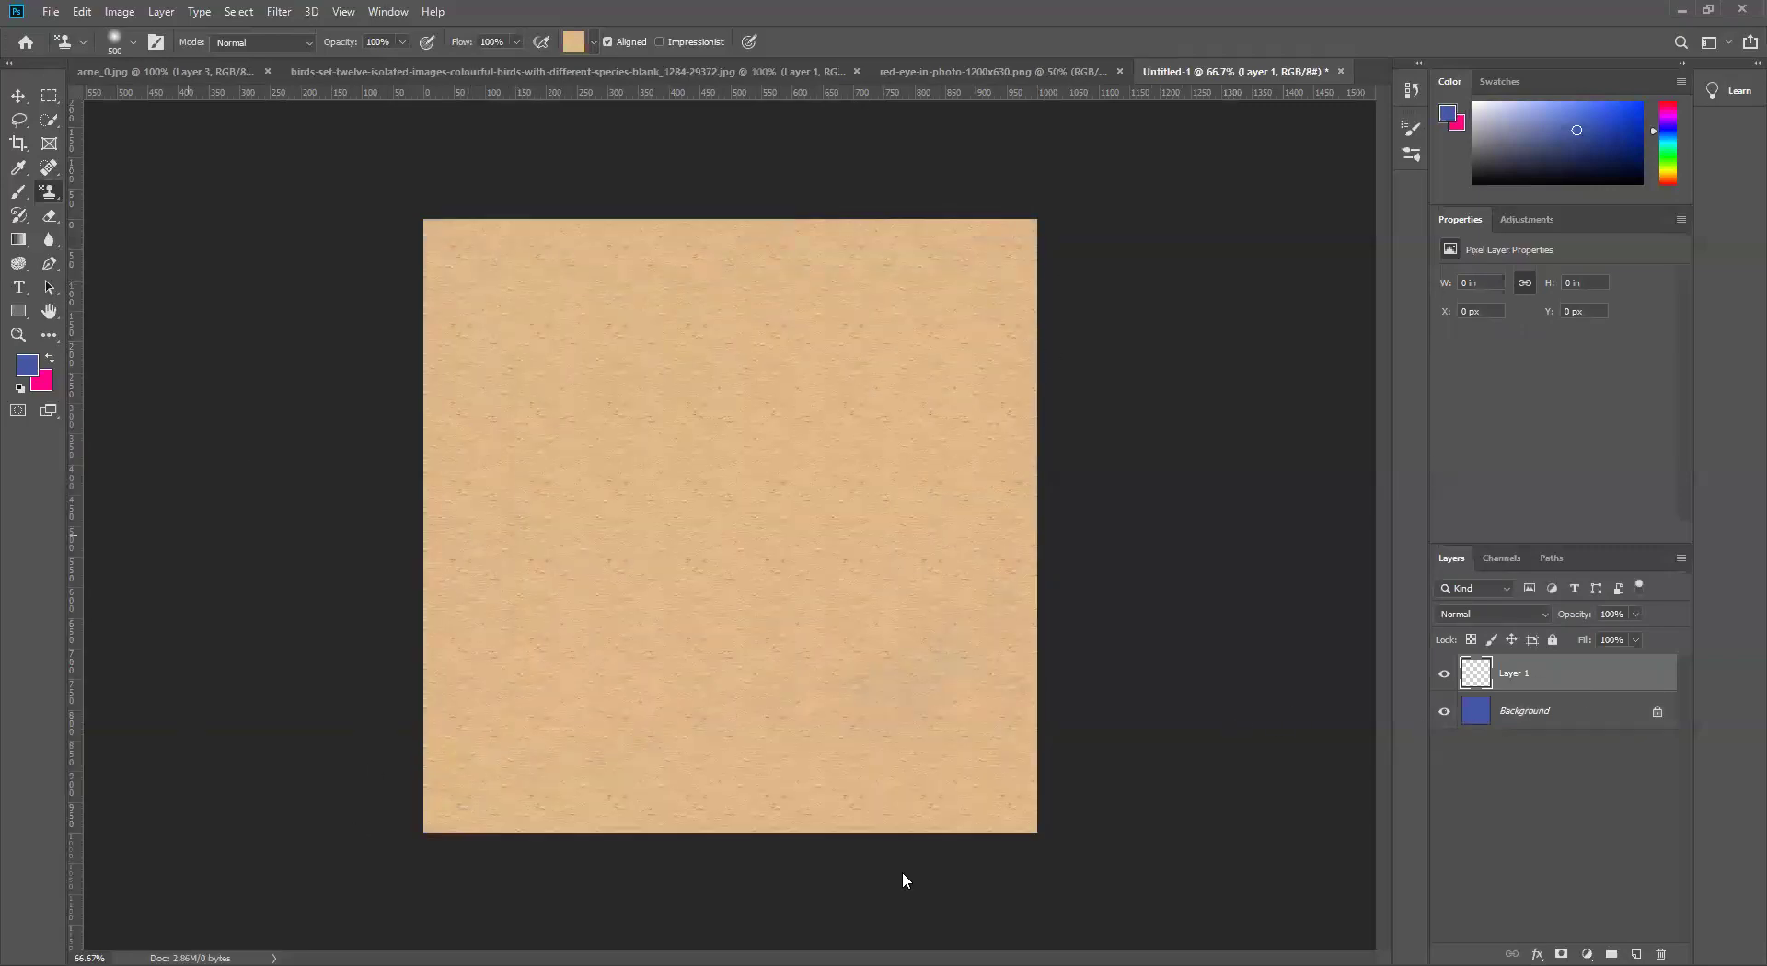
Step: Lower Layer 1's opacity to 29%
left_click(1635, 614)
left_click_drag(1640, 637, 1576, 638)
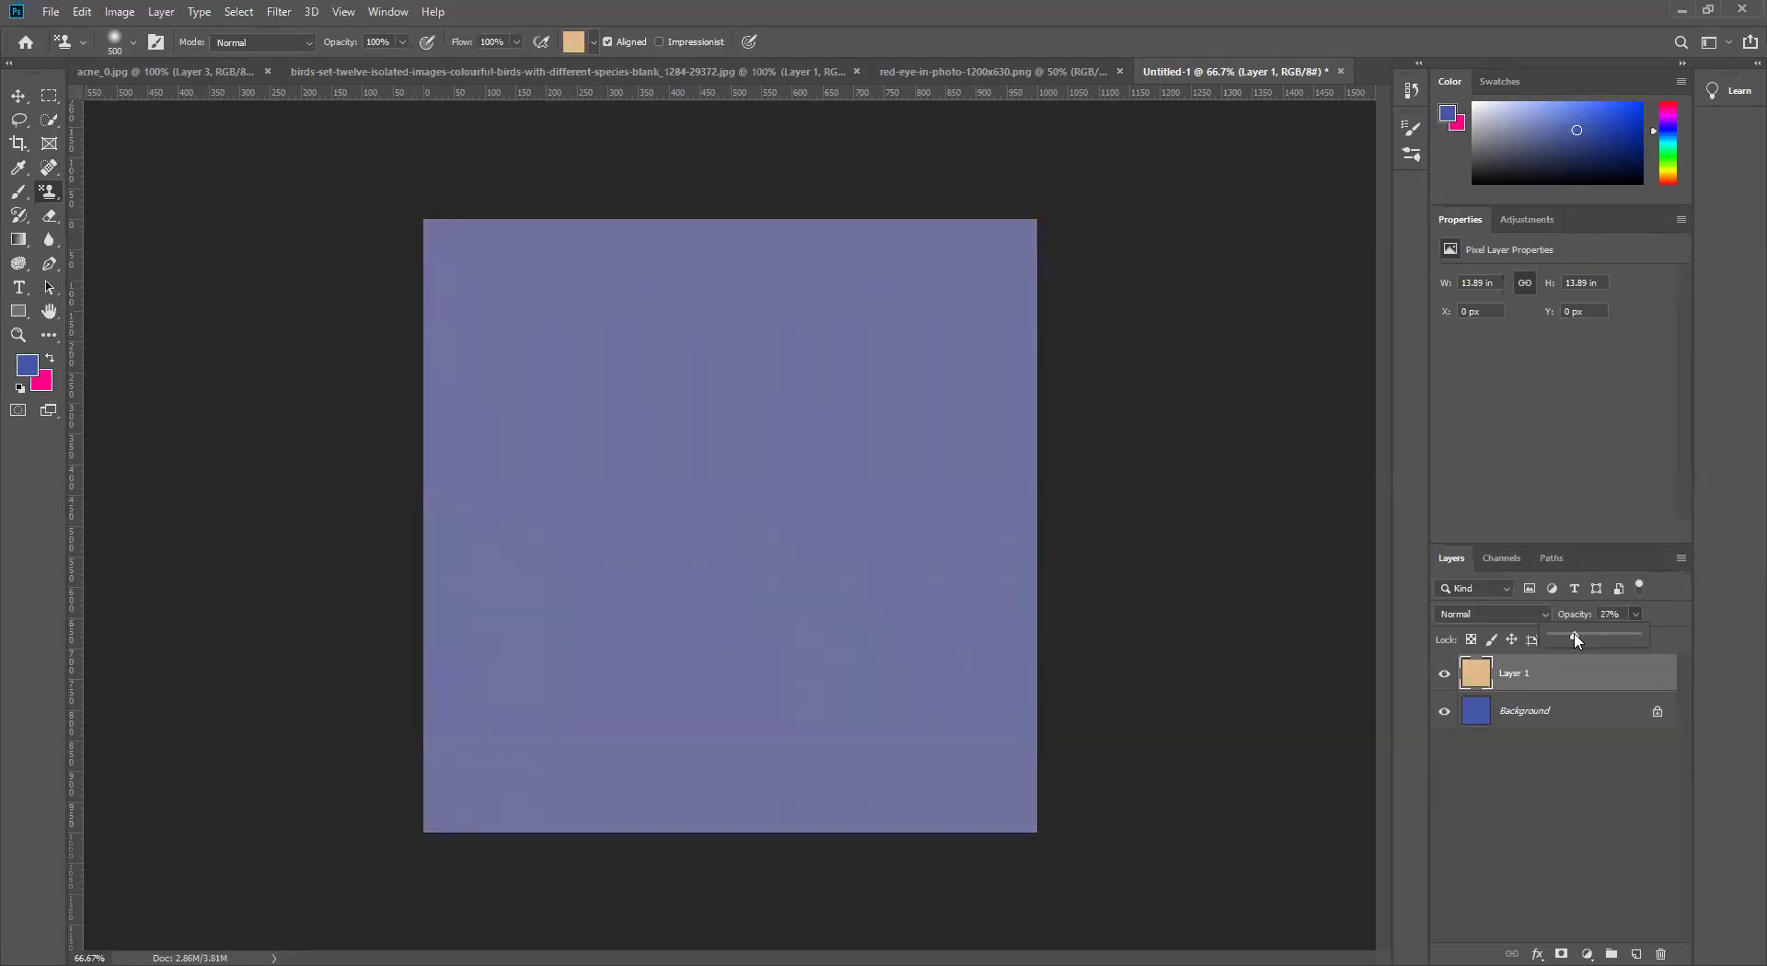
left_click_drag(1575, 638, 1579, 641)
Step: Hide Layer 1, set the foreground color to bright blue 0035eb, and fill the Background layer with it
left_click(1444, 673)
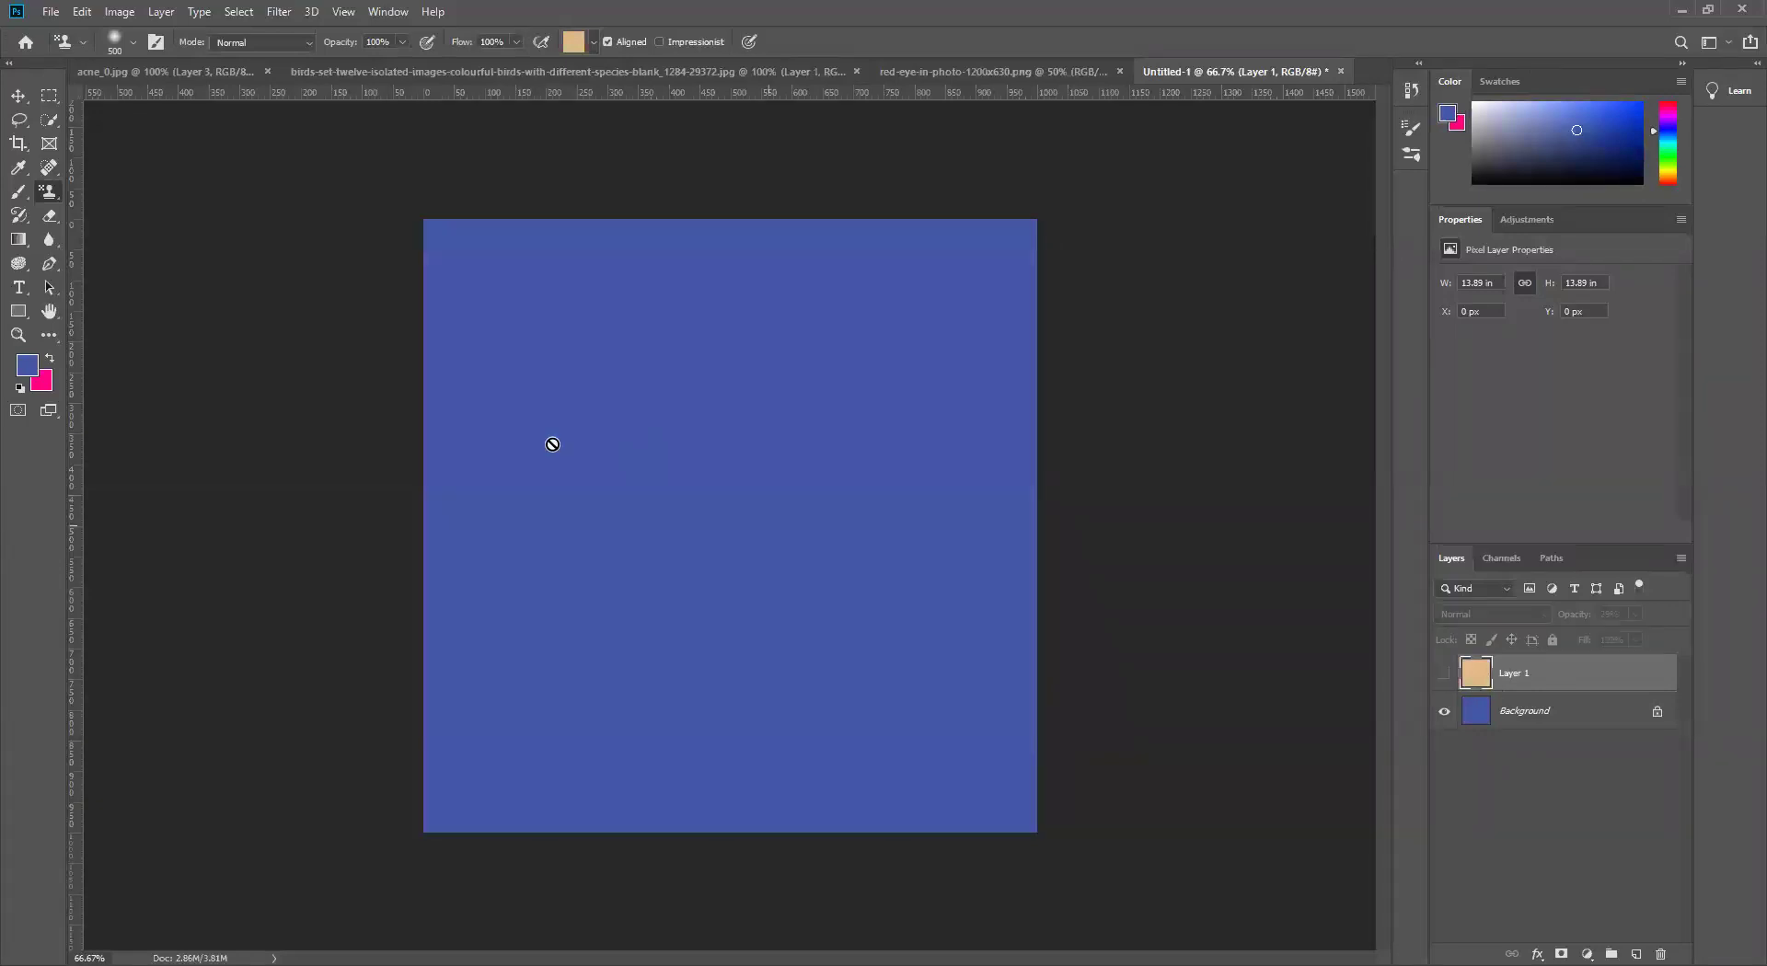
left_click(1592, 714)
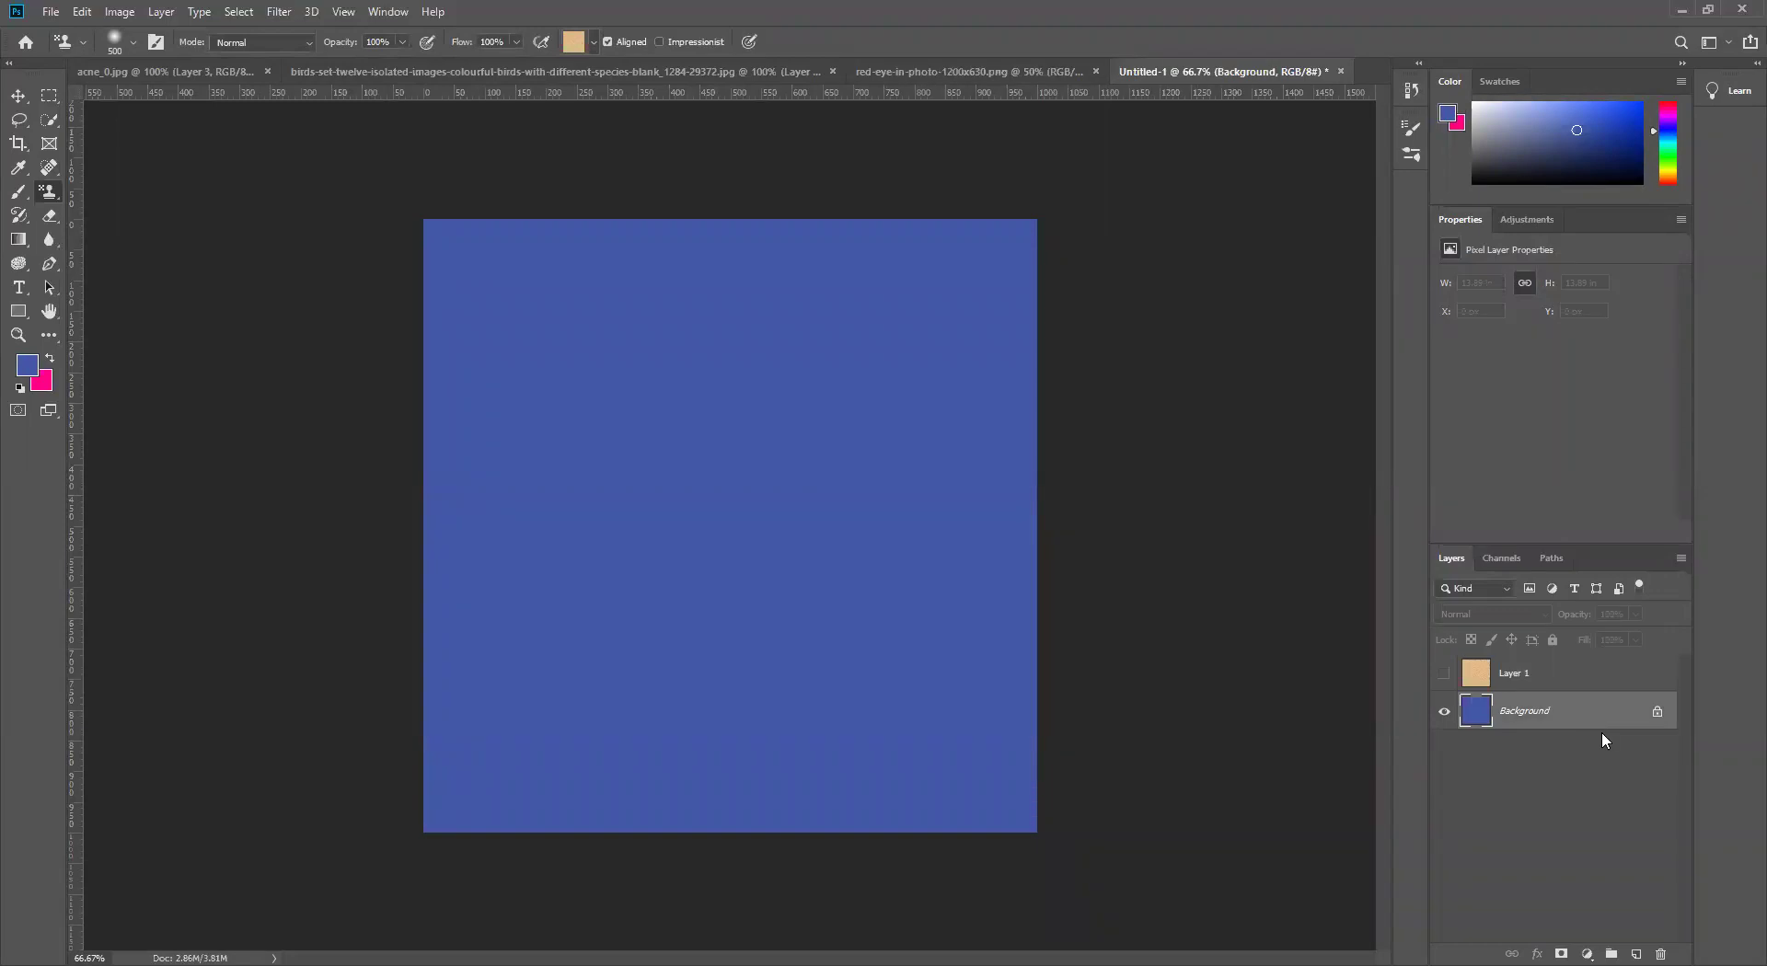
left_click(30, 374)
left_click_drag(1086, 366, 1155, 310)
left_click(1343, 293)
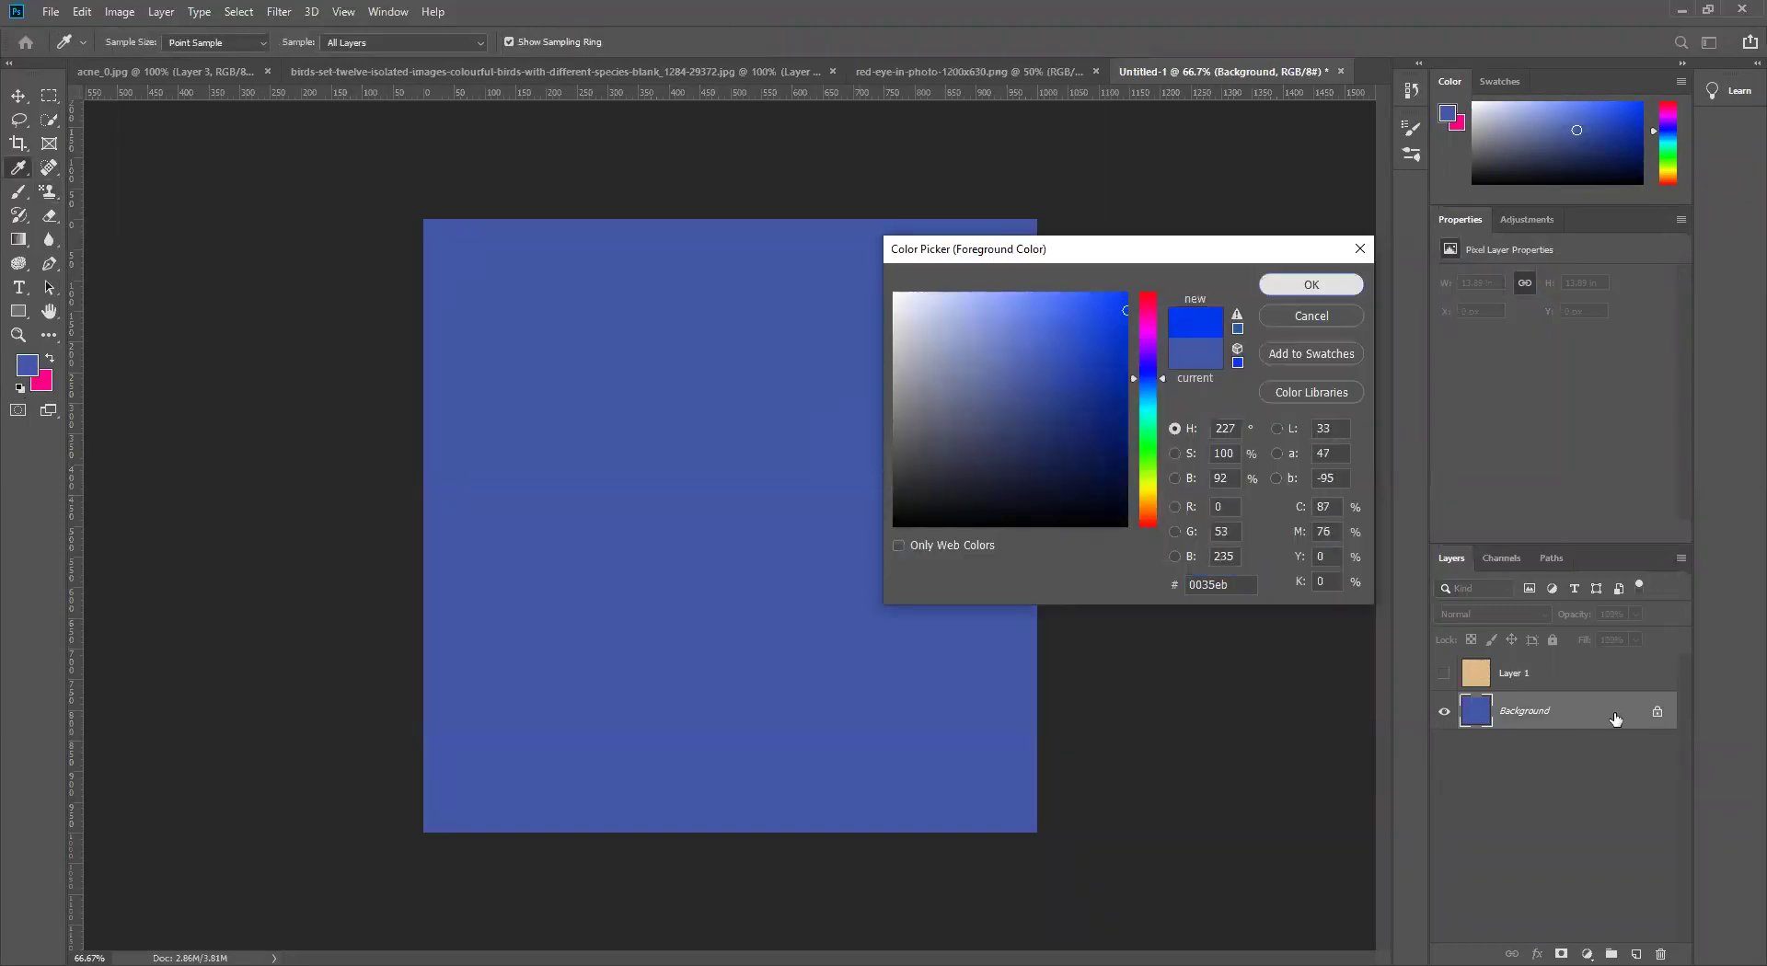
key("alt+BackSpace")
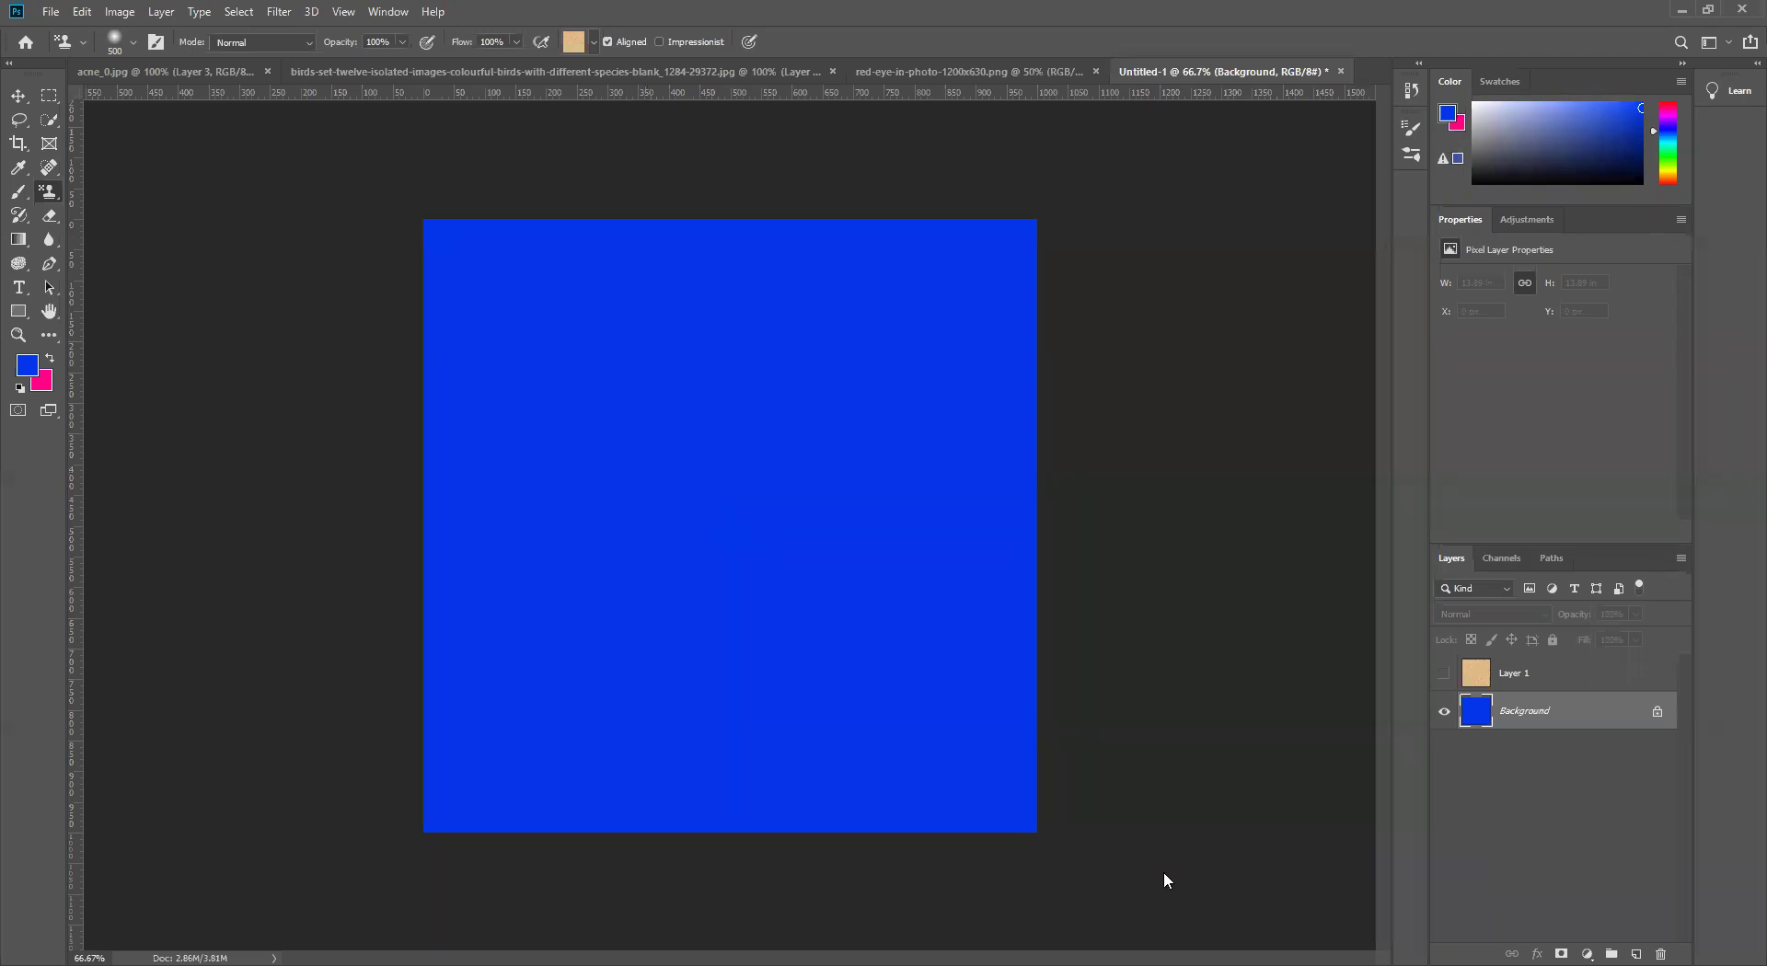
Step: Choose the dark brown pattern, try stamping it on the Background layer, and undo the strokes
left_click(594, 40)
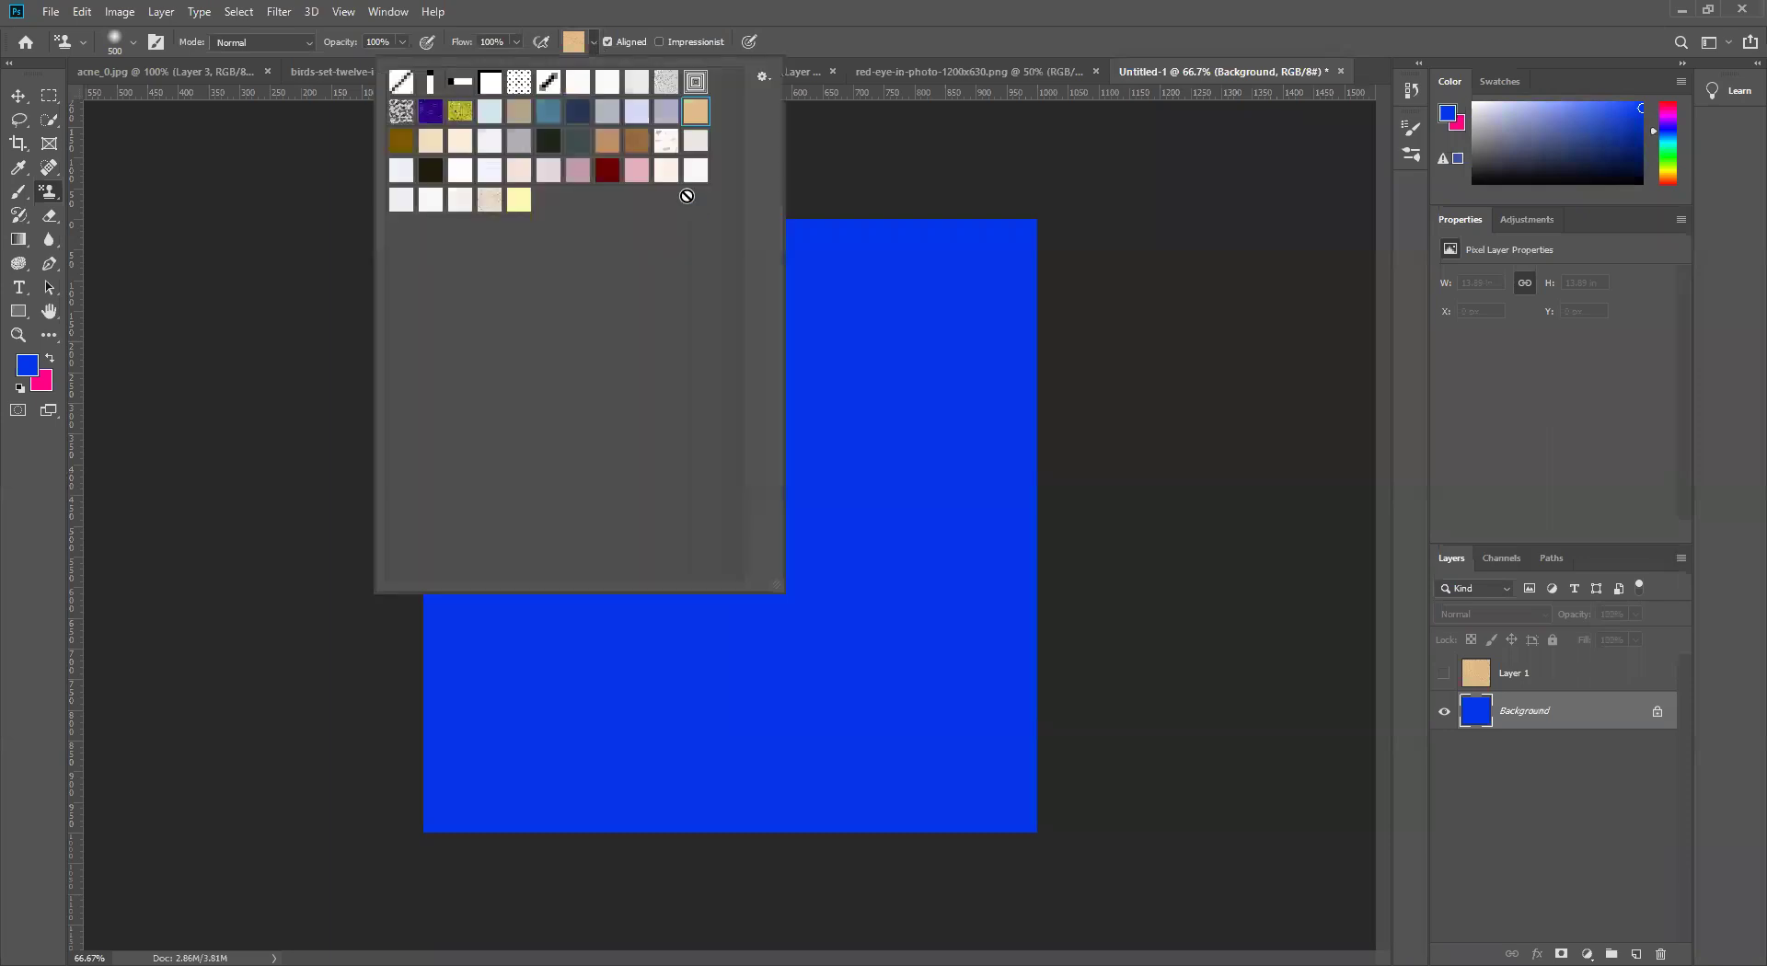
left_click(401, 136)
mouse_move(987, 276)
left_mouse_down()
mouse_move(802, 299)
mouse_move(323, 737)
mouse_move(927, 659)
left_mouse_up()
mouse_move(977, 603)
left_mouse_down()
mouse_move(779, 782)
mouse_move(1604, 701)
left_mouse_up()
key("ctrl+z")
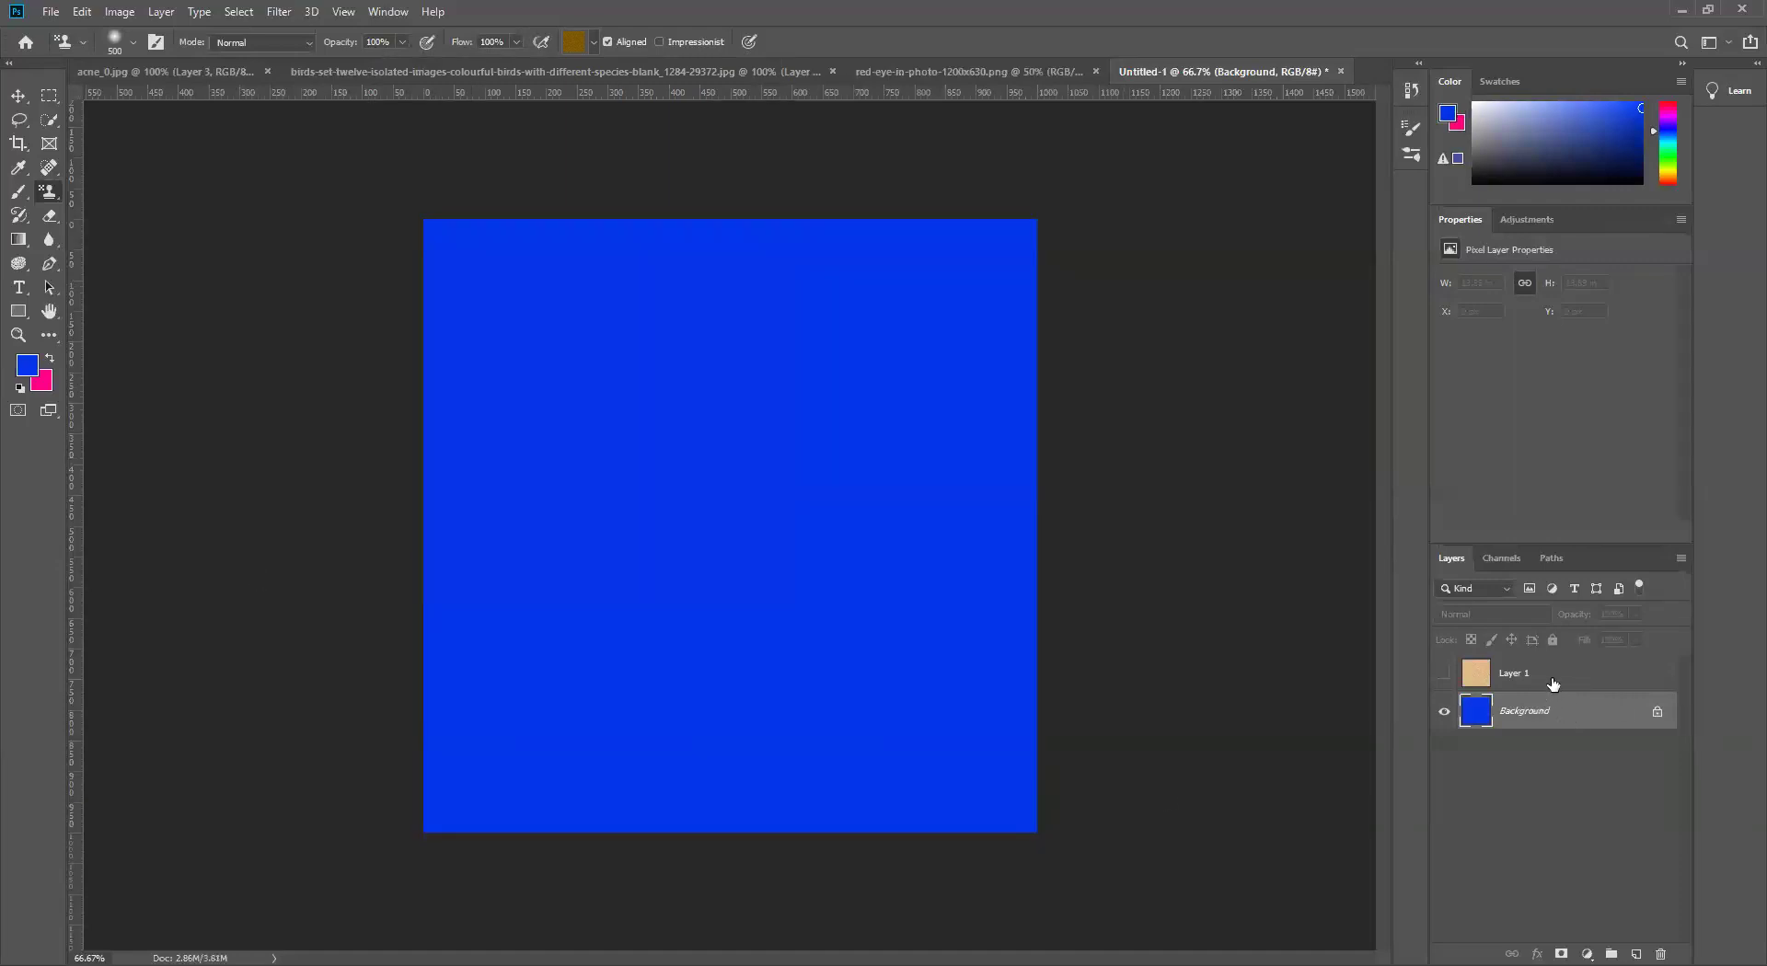
Step: Show Layer 1, stamp the dark brown pattern over all of it, and examine the texture up close
left_click(1518, 674)
left_click(1444, 673)
mouse_move(475, 268)
left_mouse_down()
mouse_move(501, 414)
mouse_move(773, 276)
mouse_move(560, 809)
mouse_move(187, 642)
left_mouse_up()
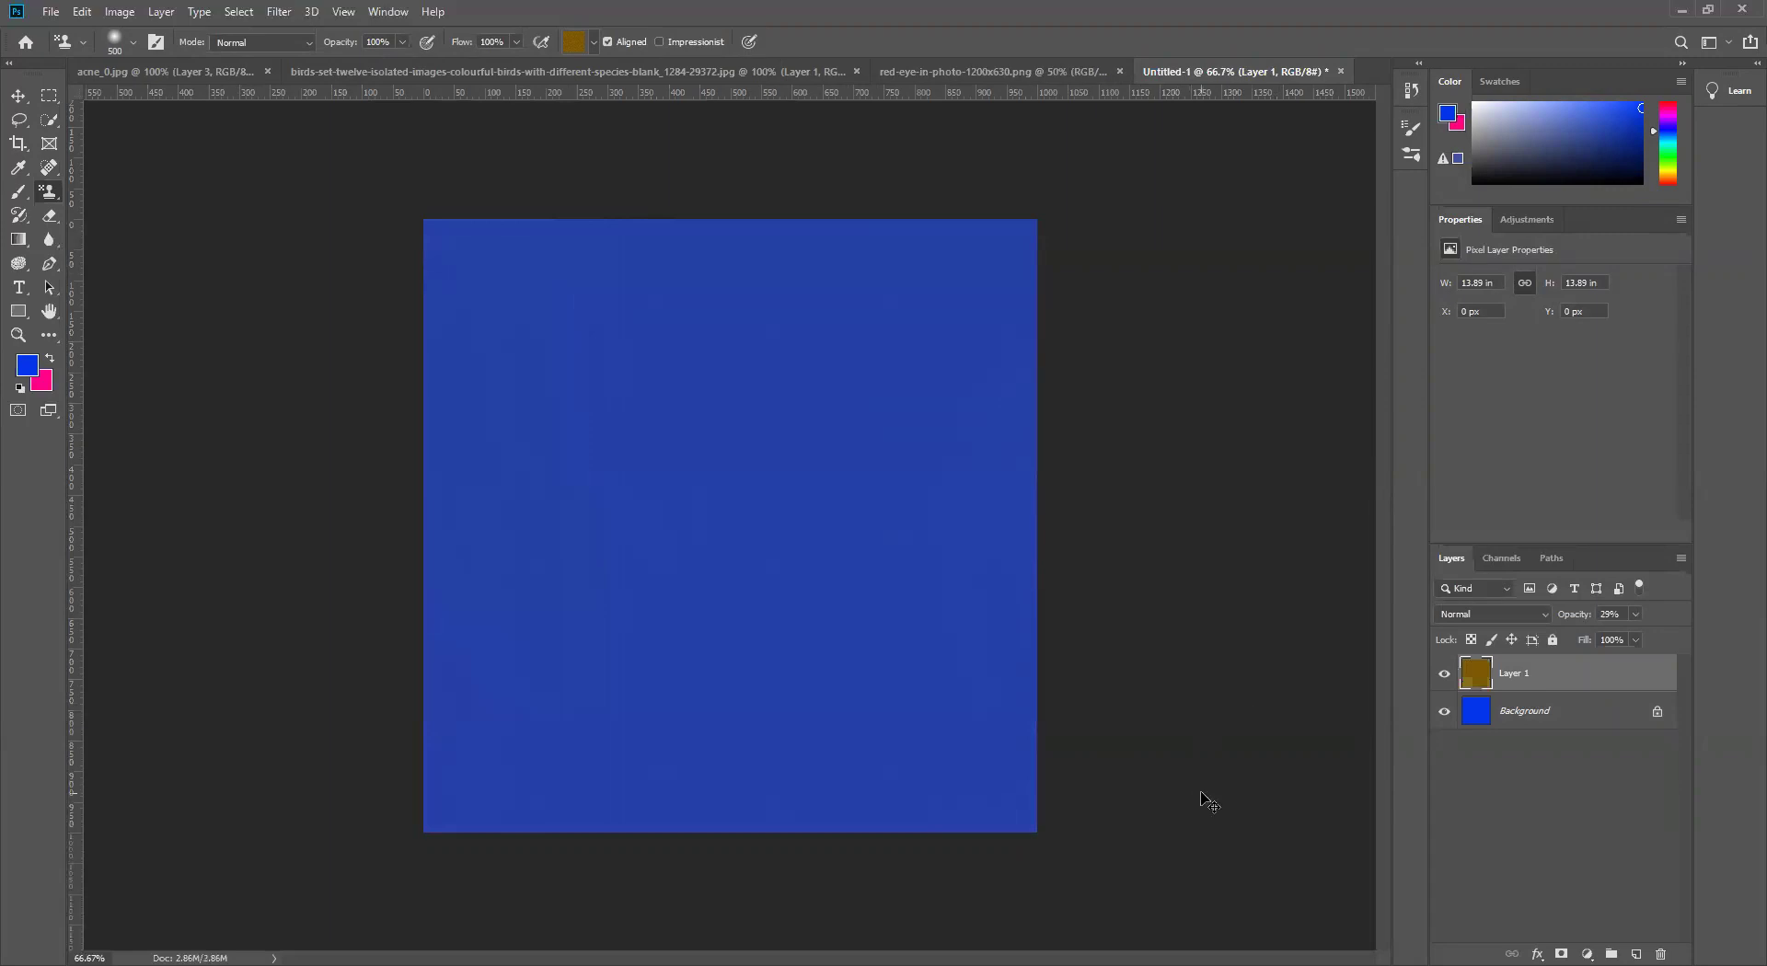
key("ctrl+plus")
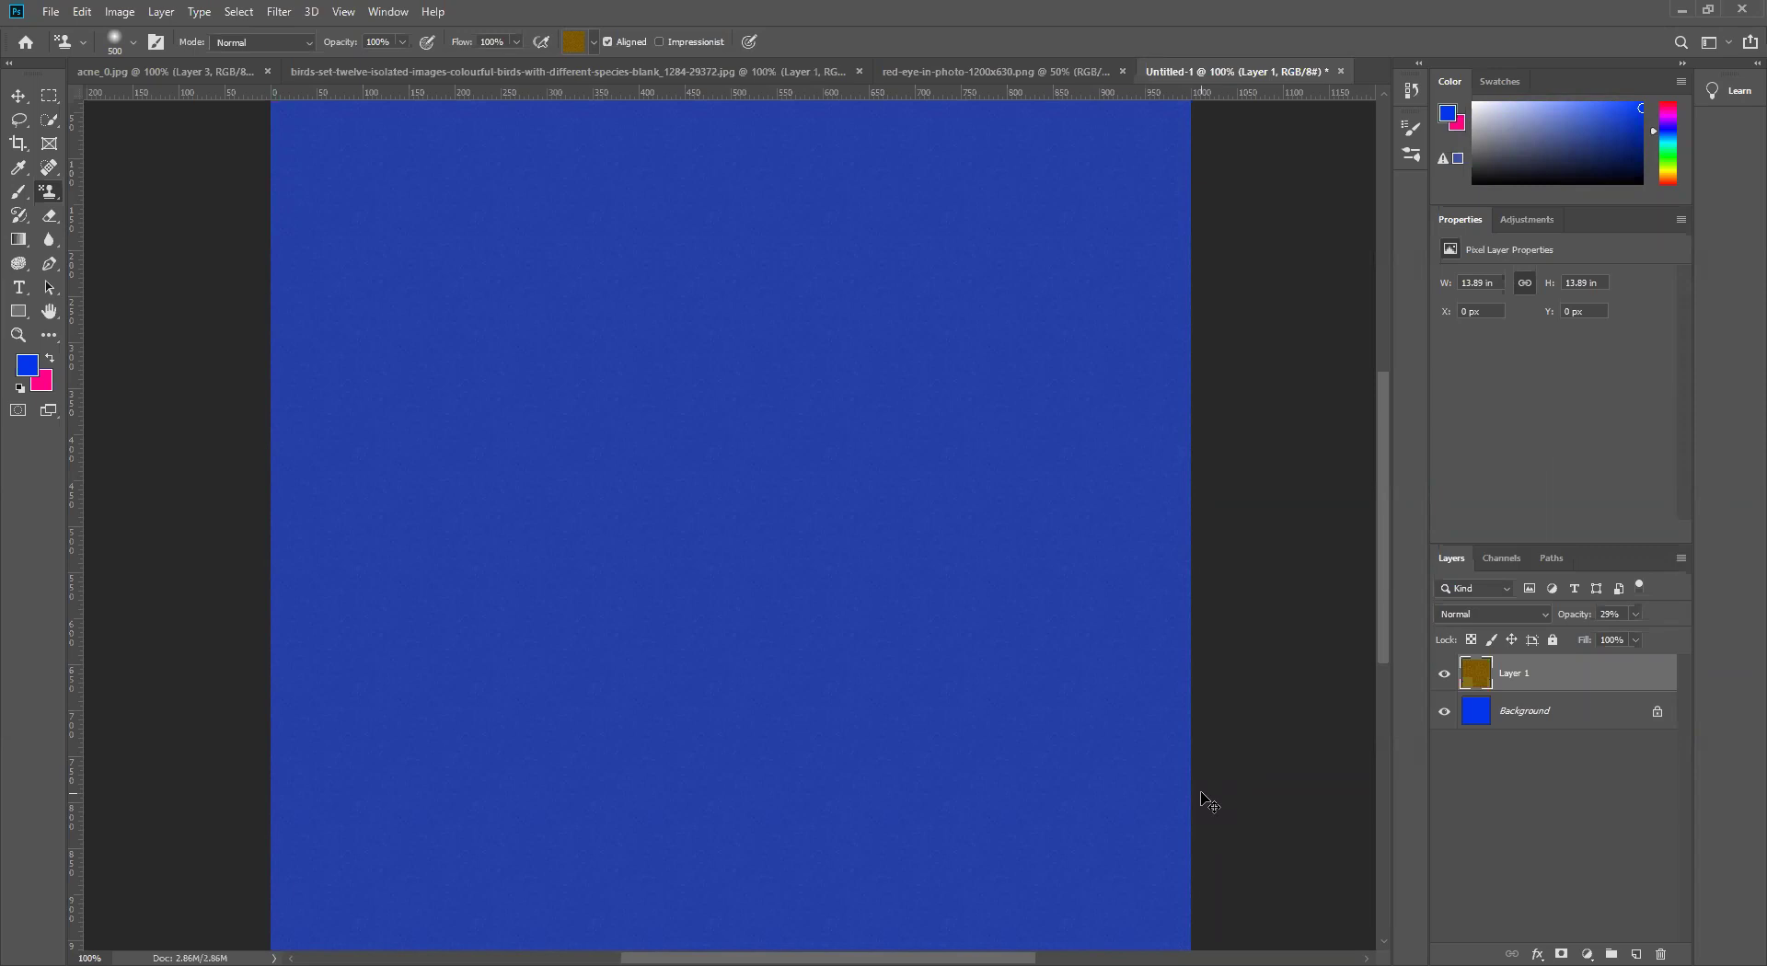
key("ctrl+plus")
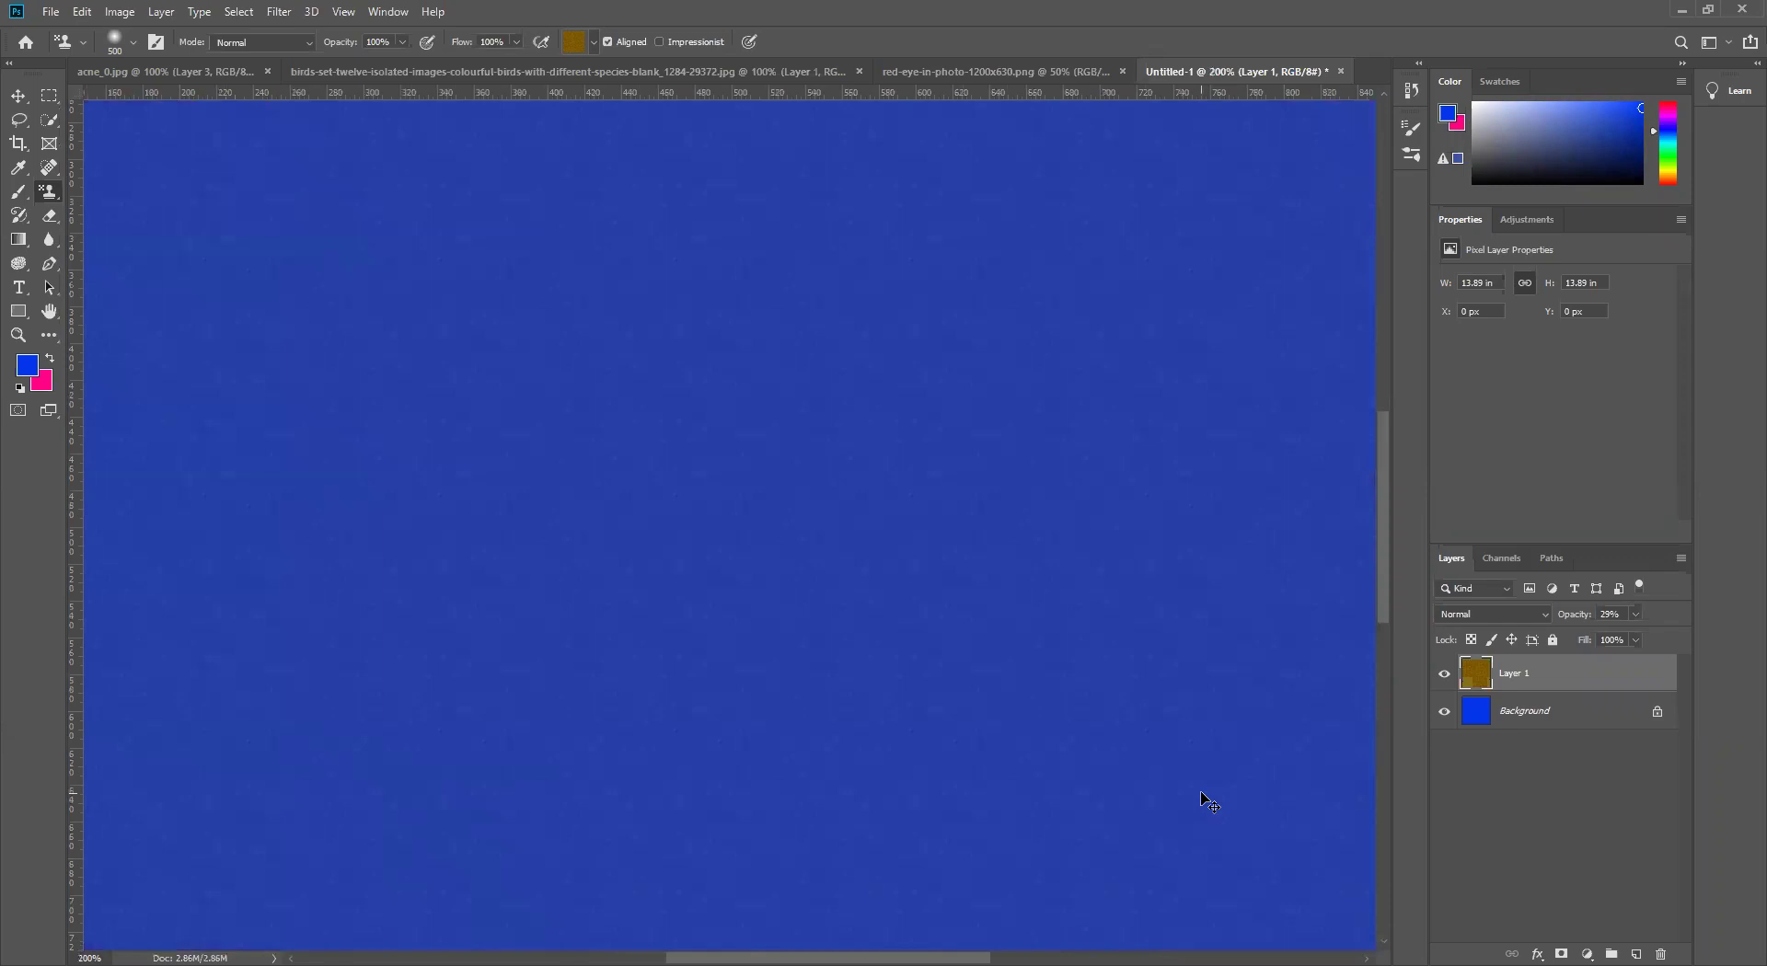
key("ctrl+minus")
key("ctrl+minus")
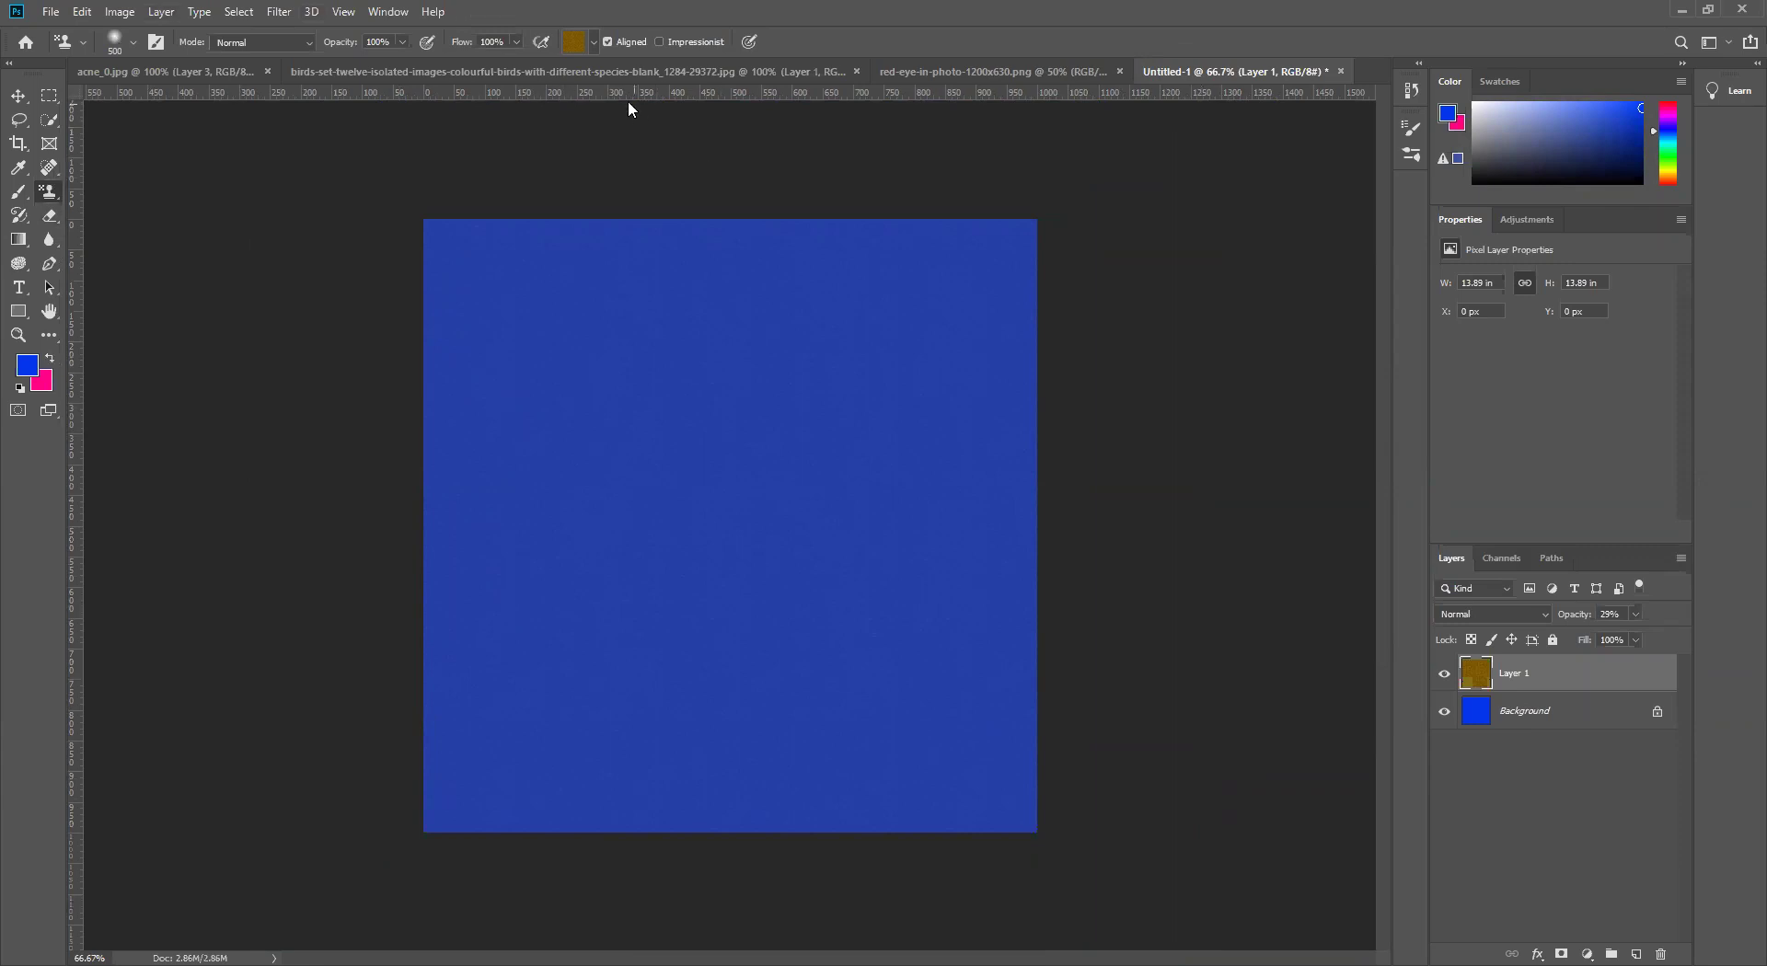
Step: Append the Artist Surfaces and Artists Brushes Canvas sets to the Pattern Stamp tool's pattern presets
left_click(574, 41)
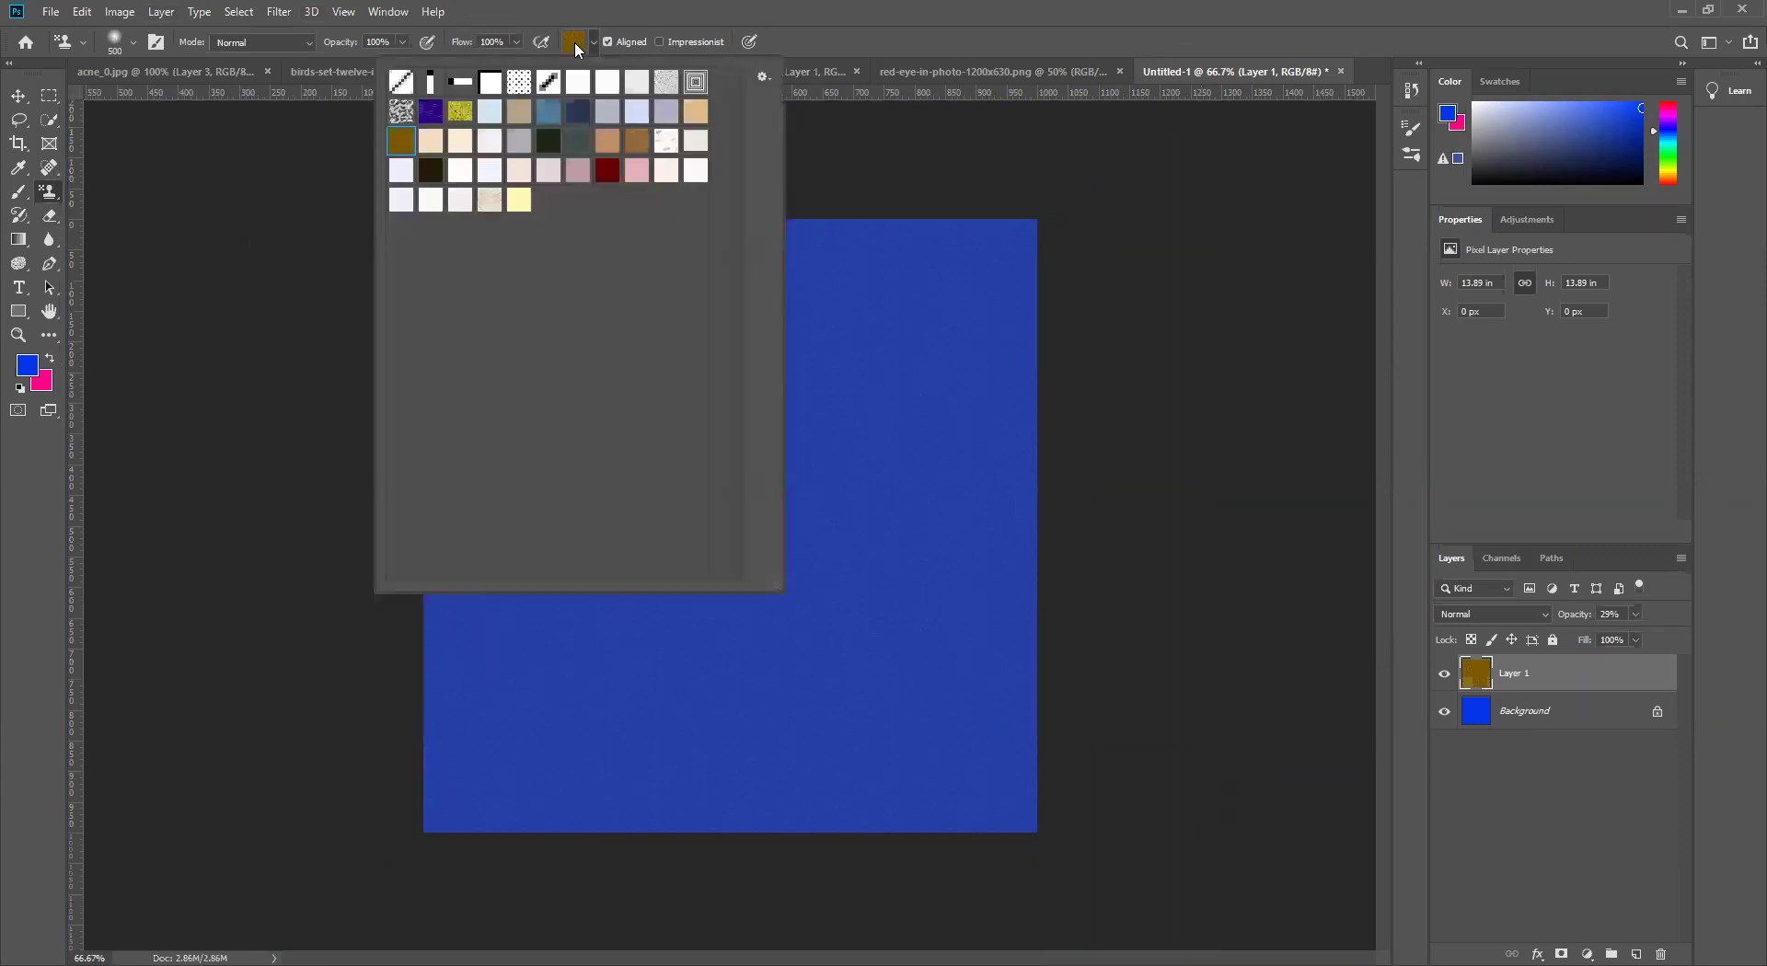
left_click(763, 80)
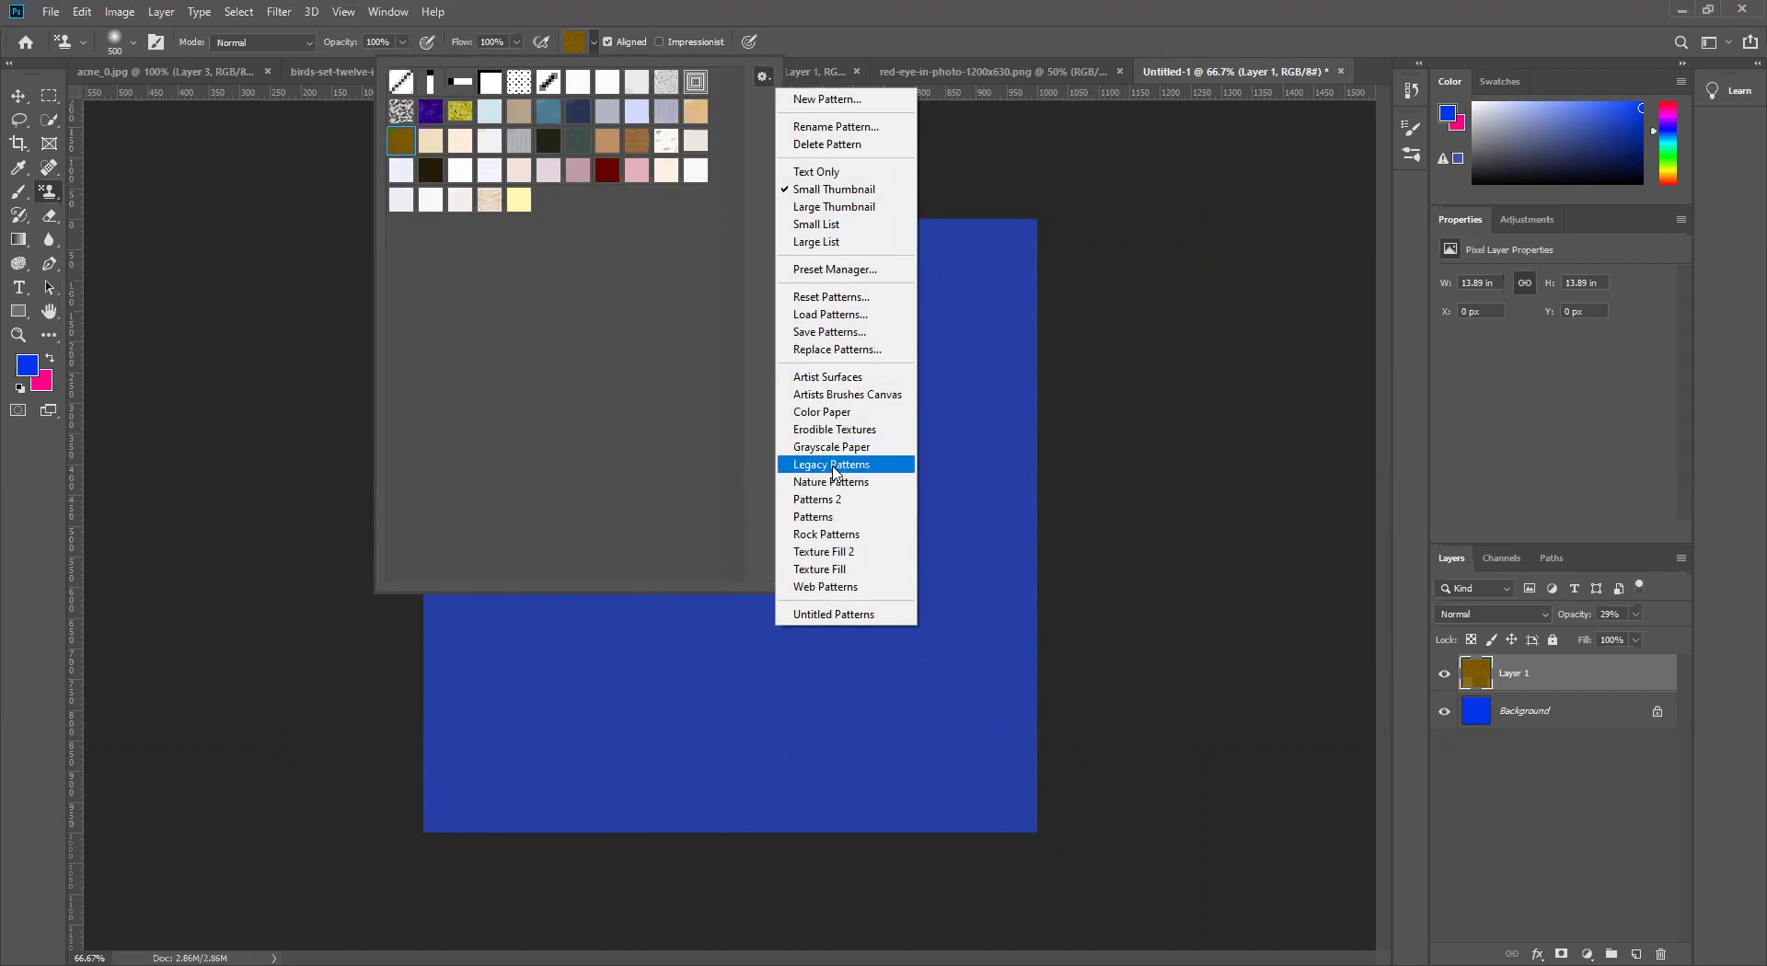
left_click(845, 381)
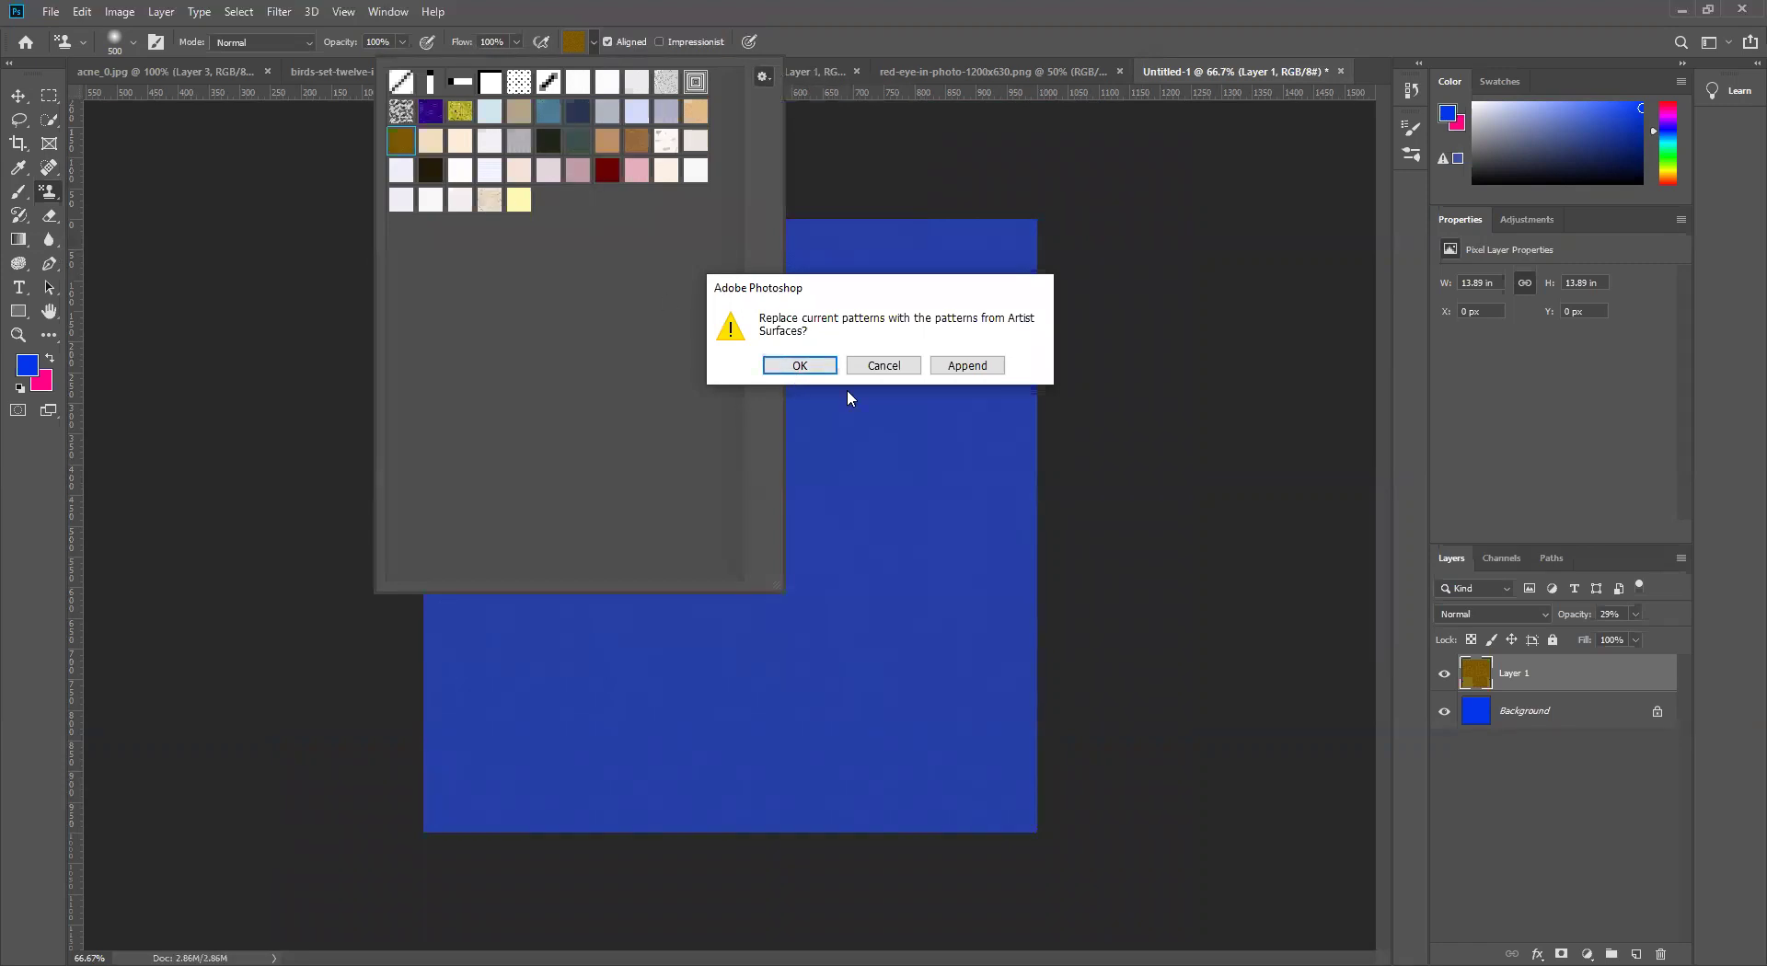
left_click(977, 366)
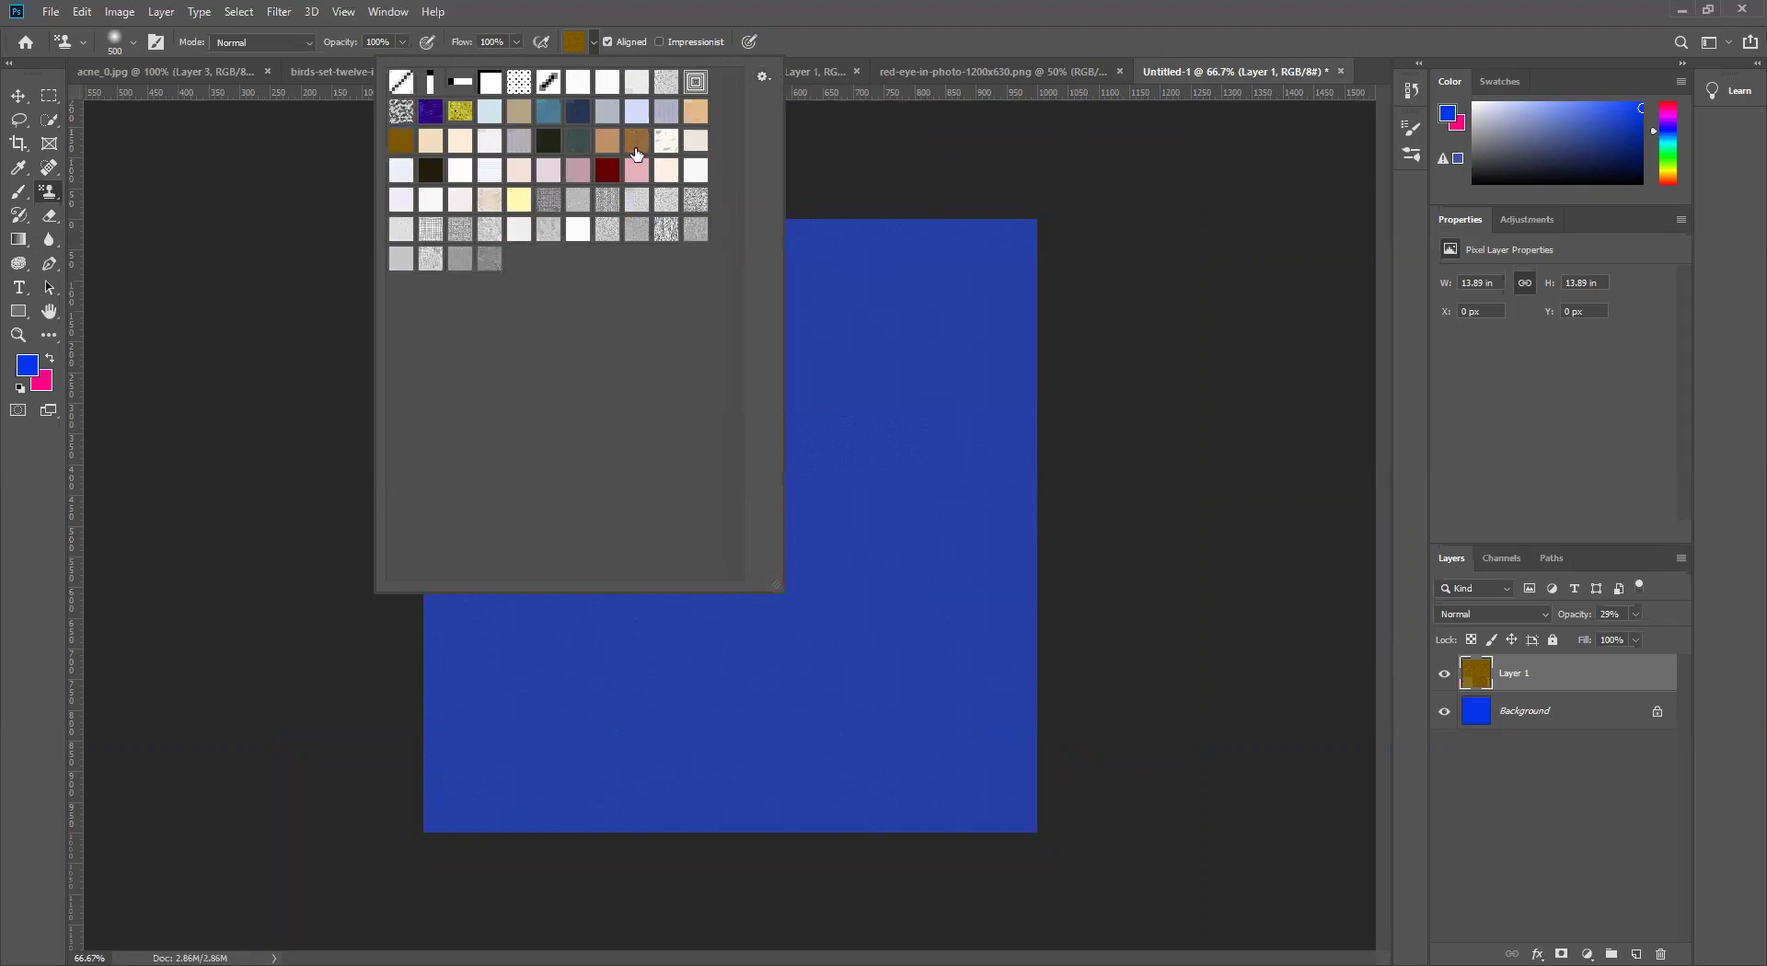
left_click(763, 75)
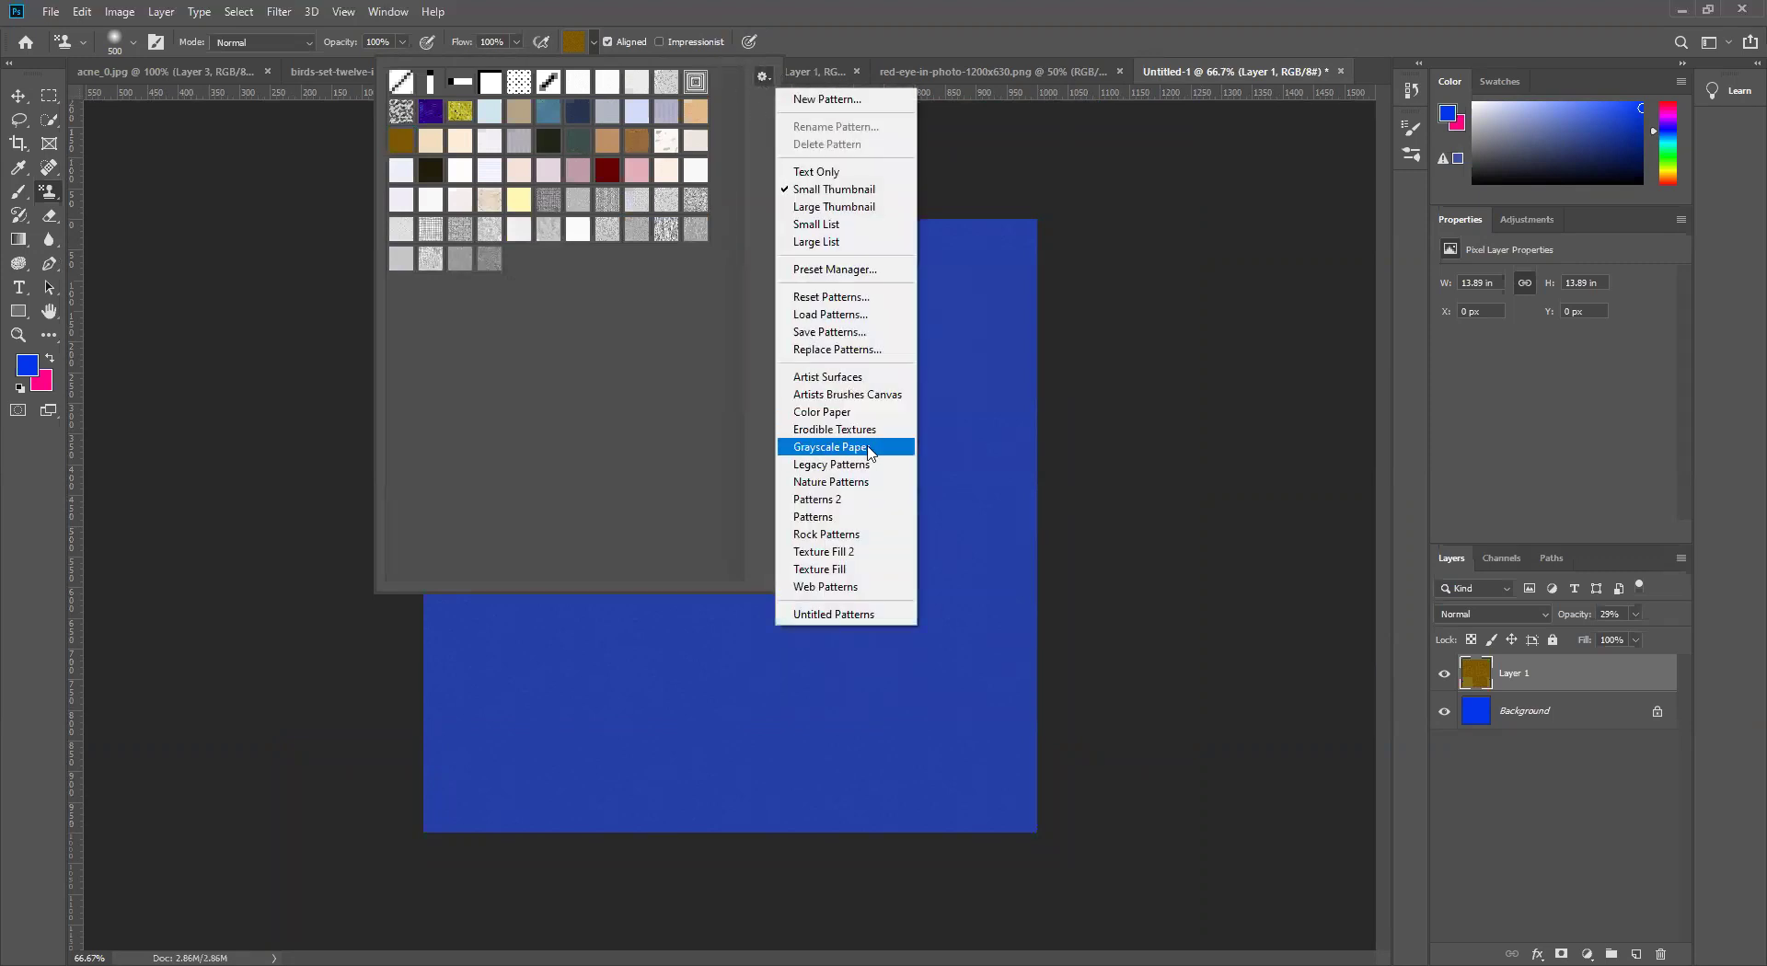
left_click(854, 396)
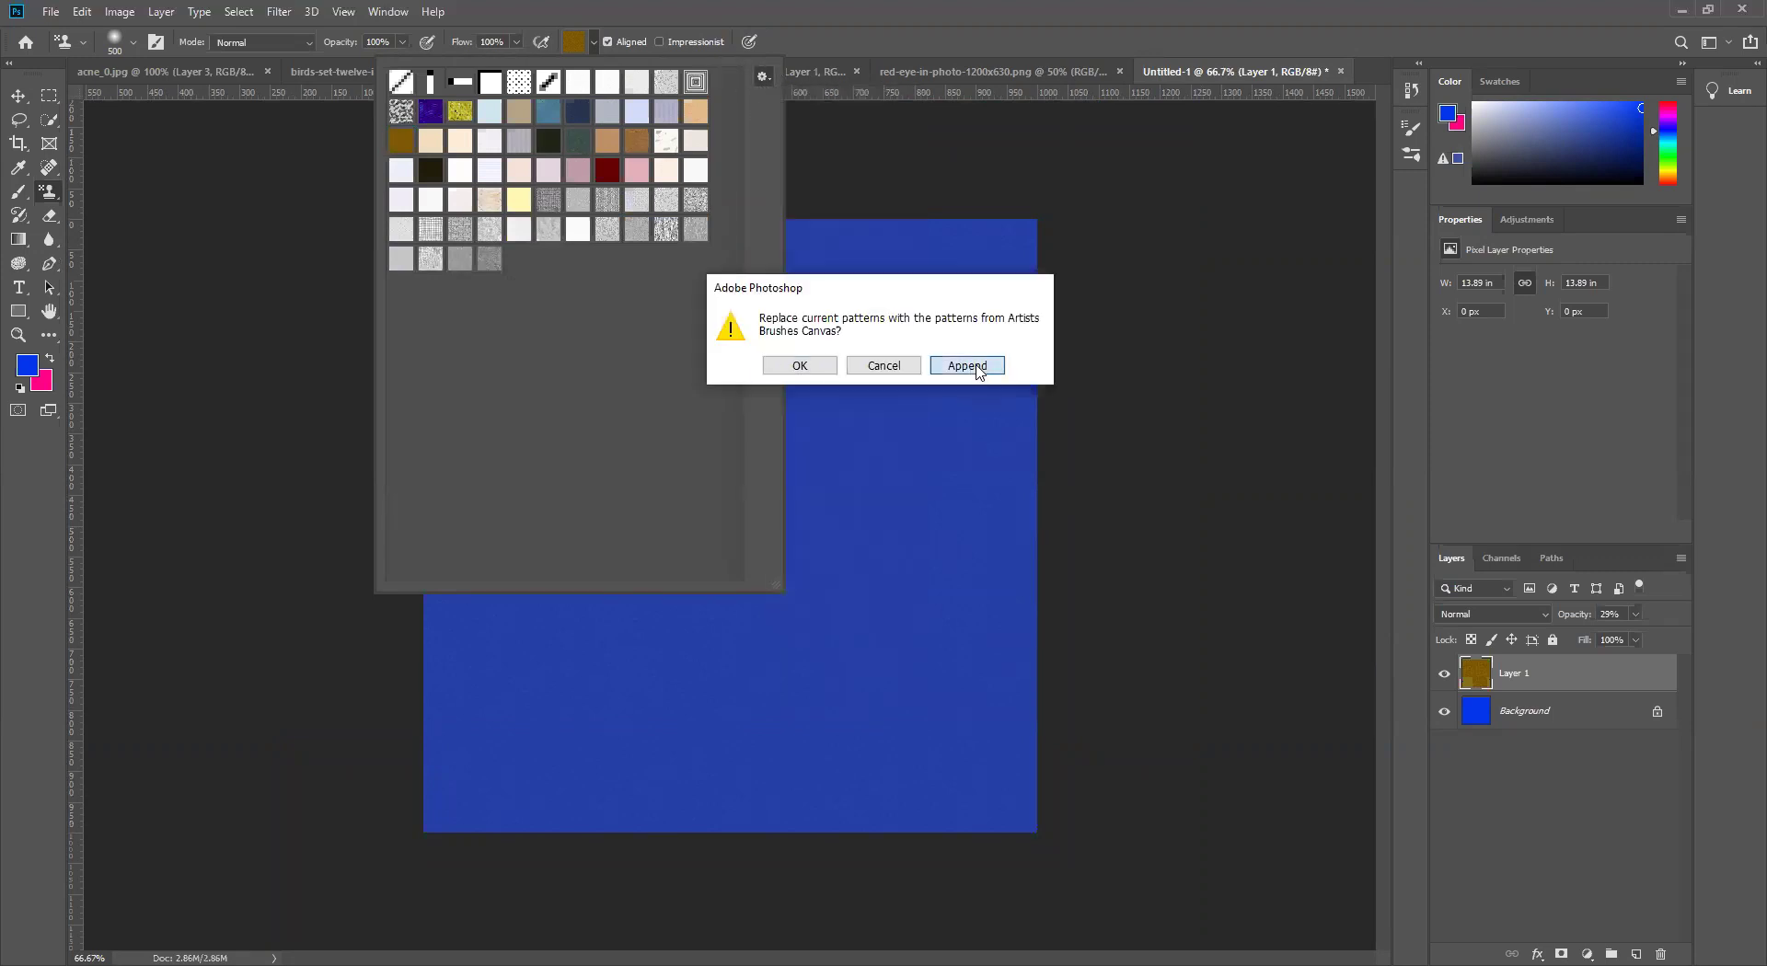
left_click(966, 365)
Step: Append the Color Paper and Erodible Textures sets to the pattern presets
left_click(763, 78)
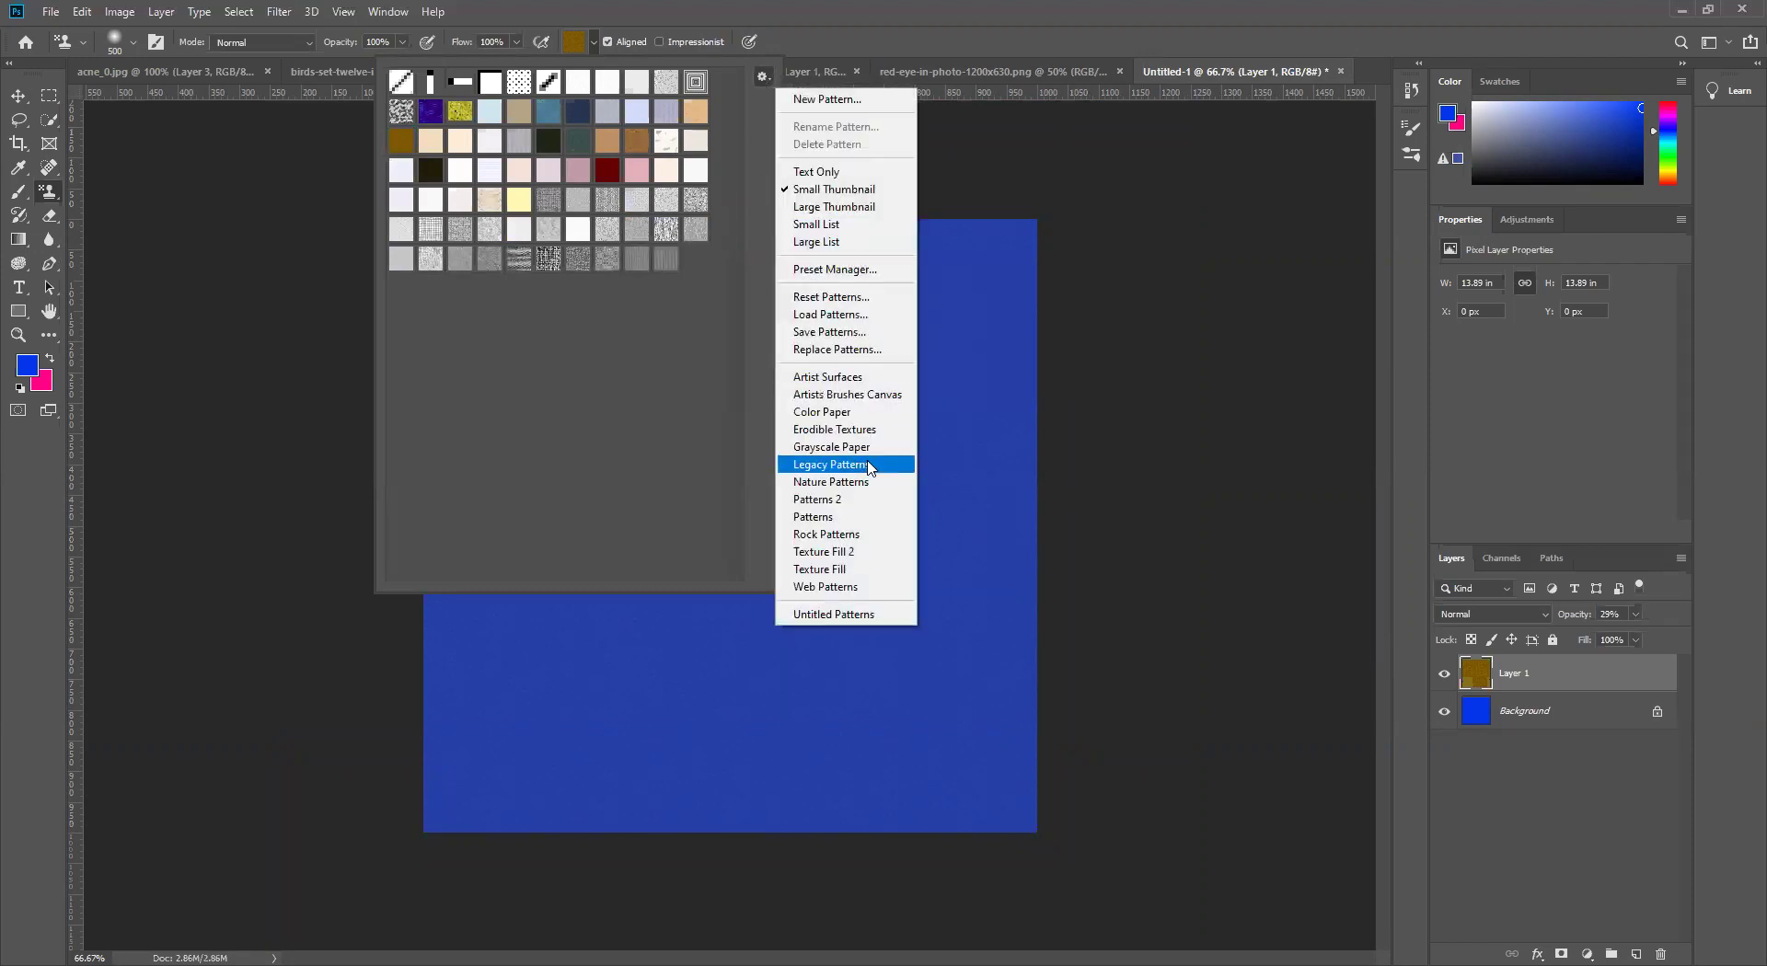
left_click(835, 418)
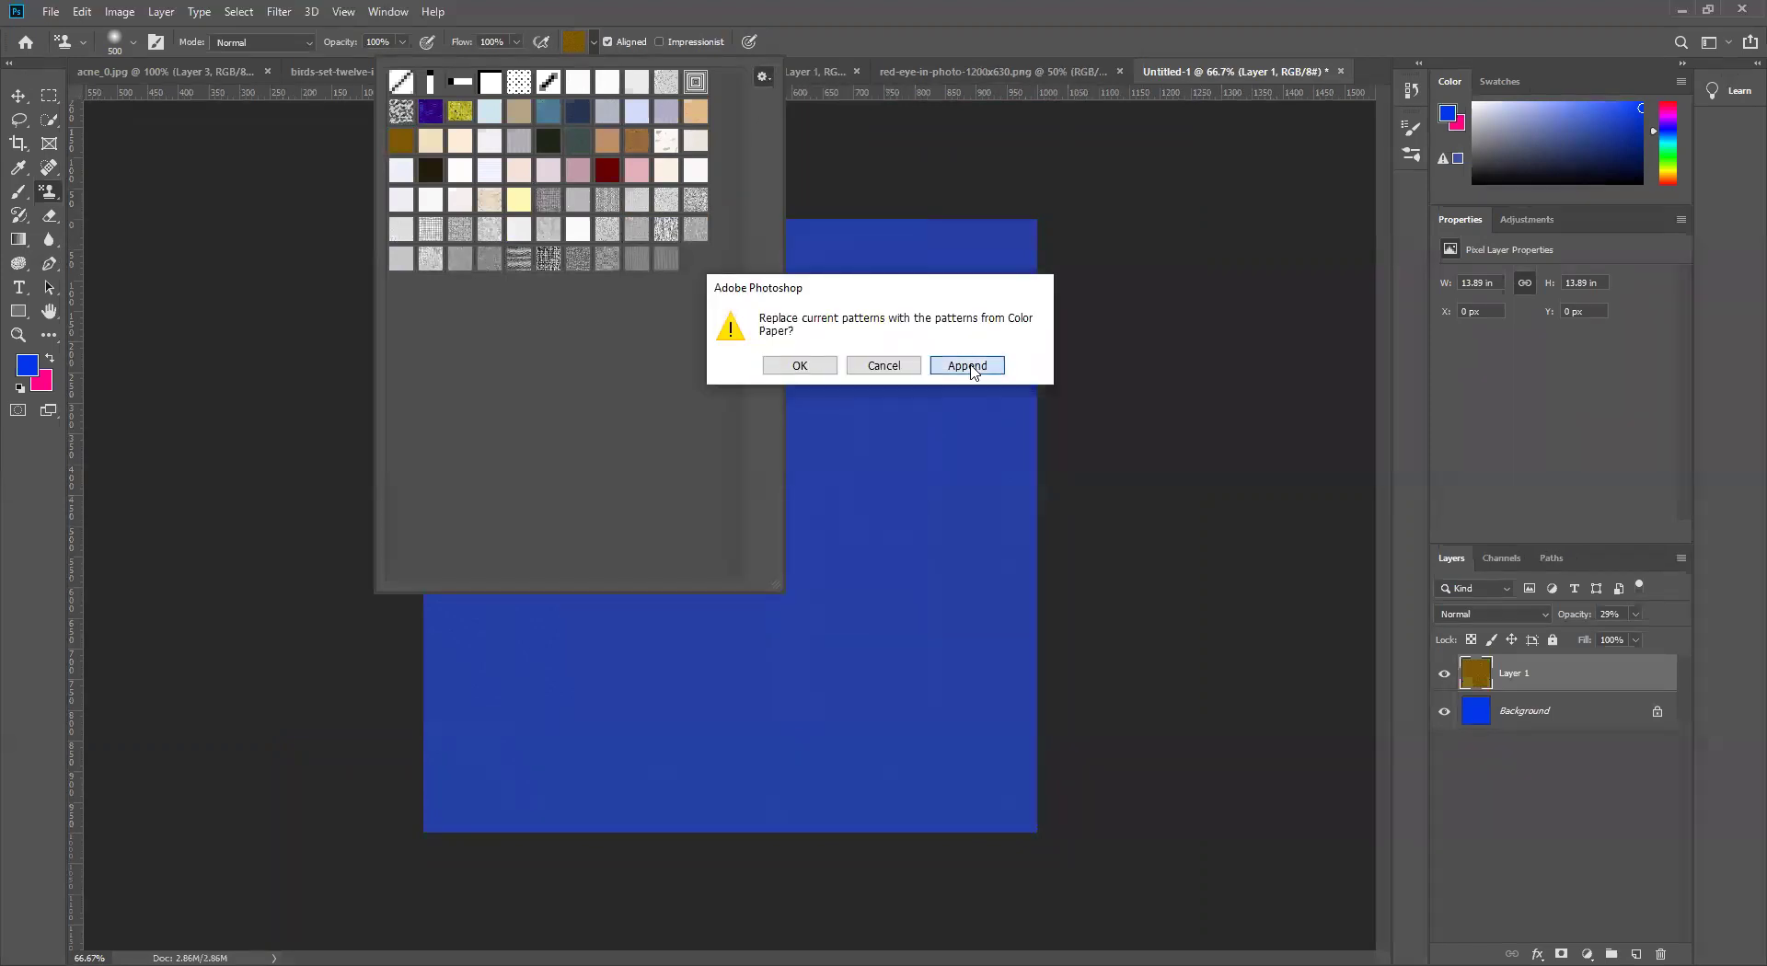
key("Return")
left_click(762, 77)
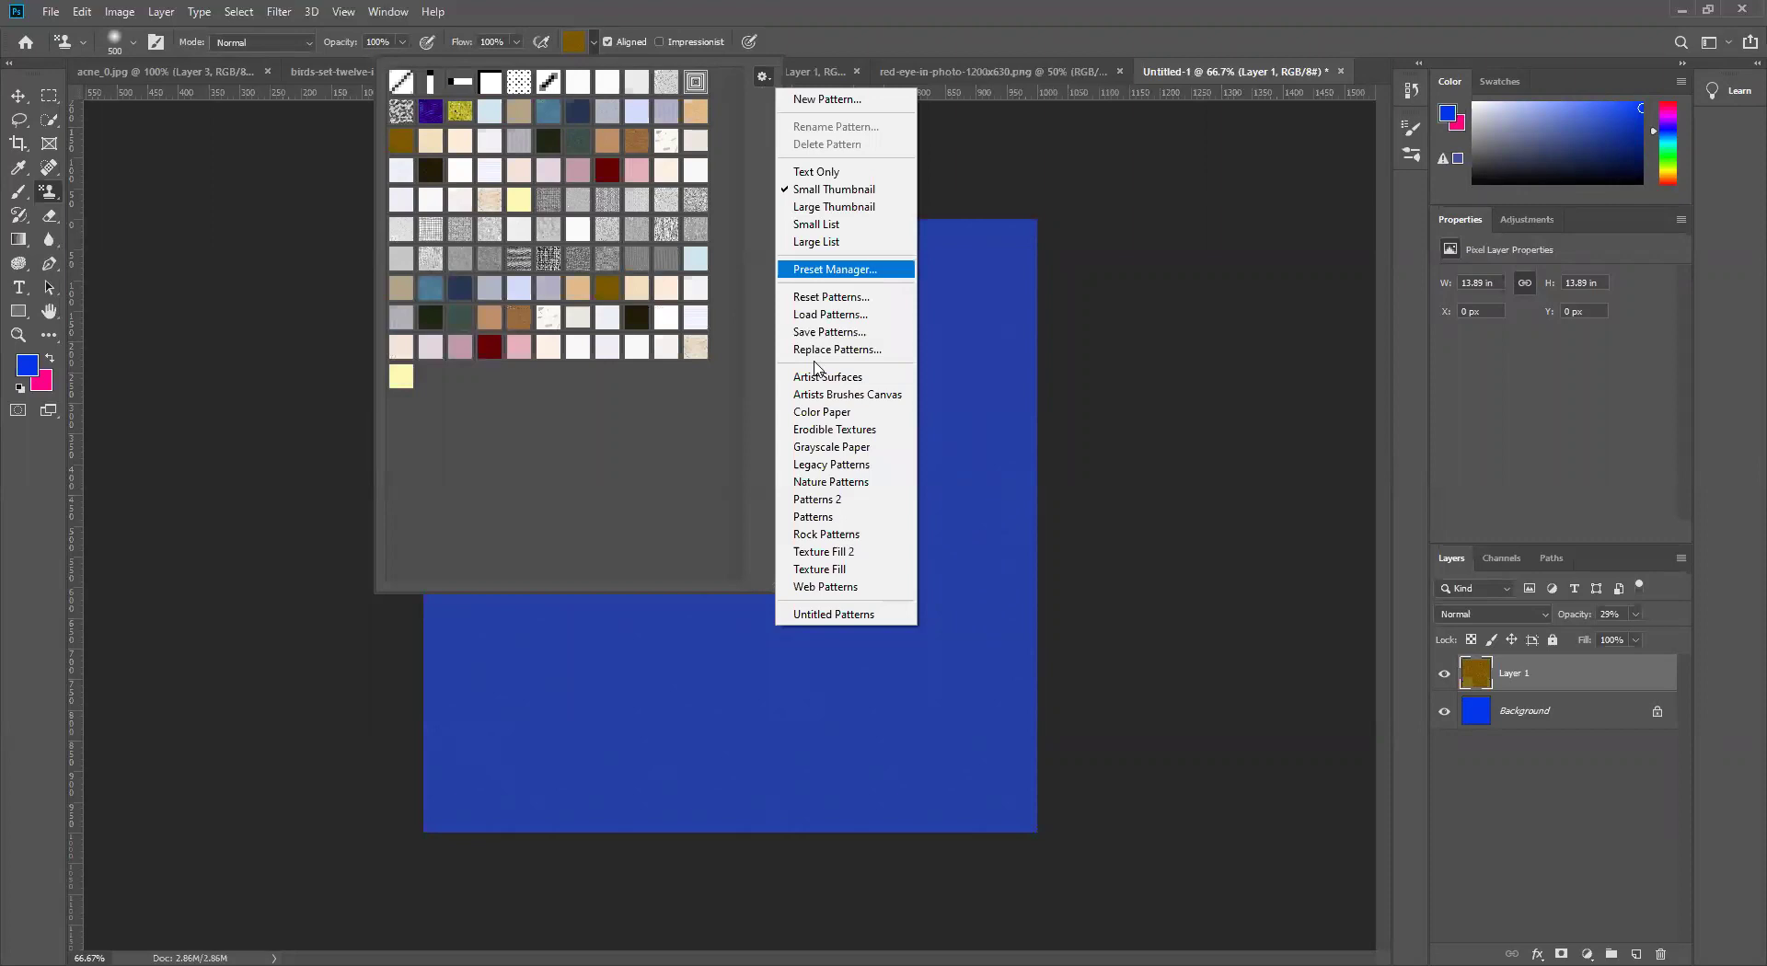
left_click(843, 436)
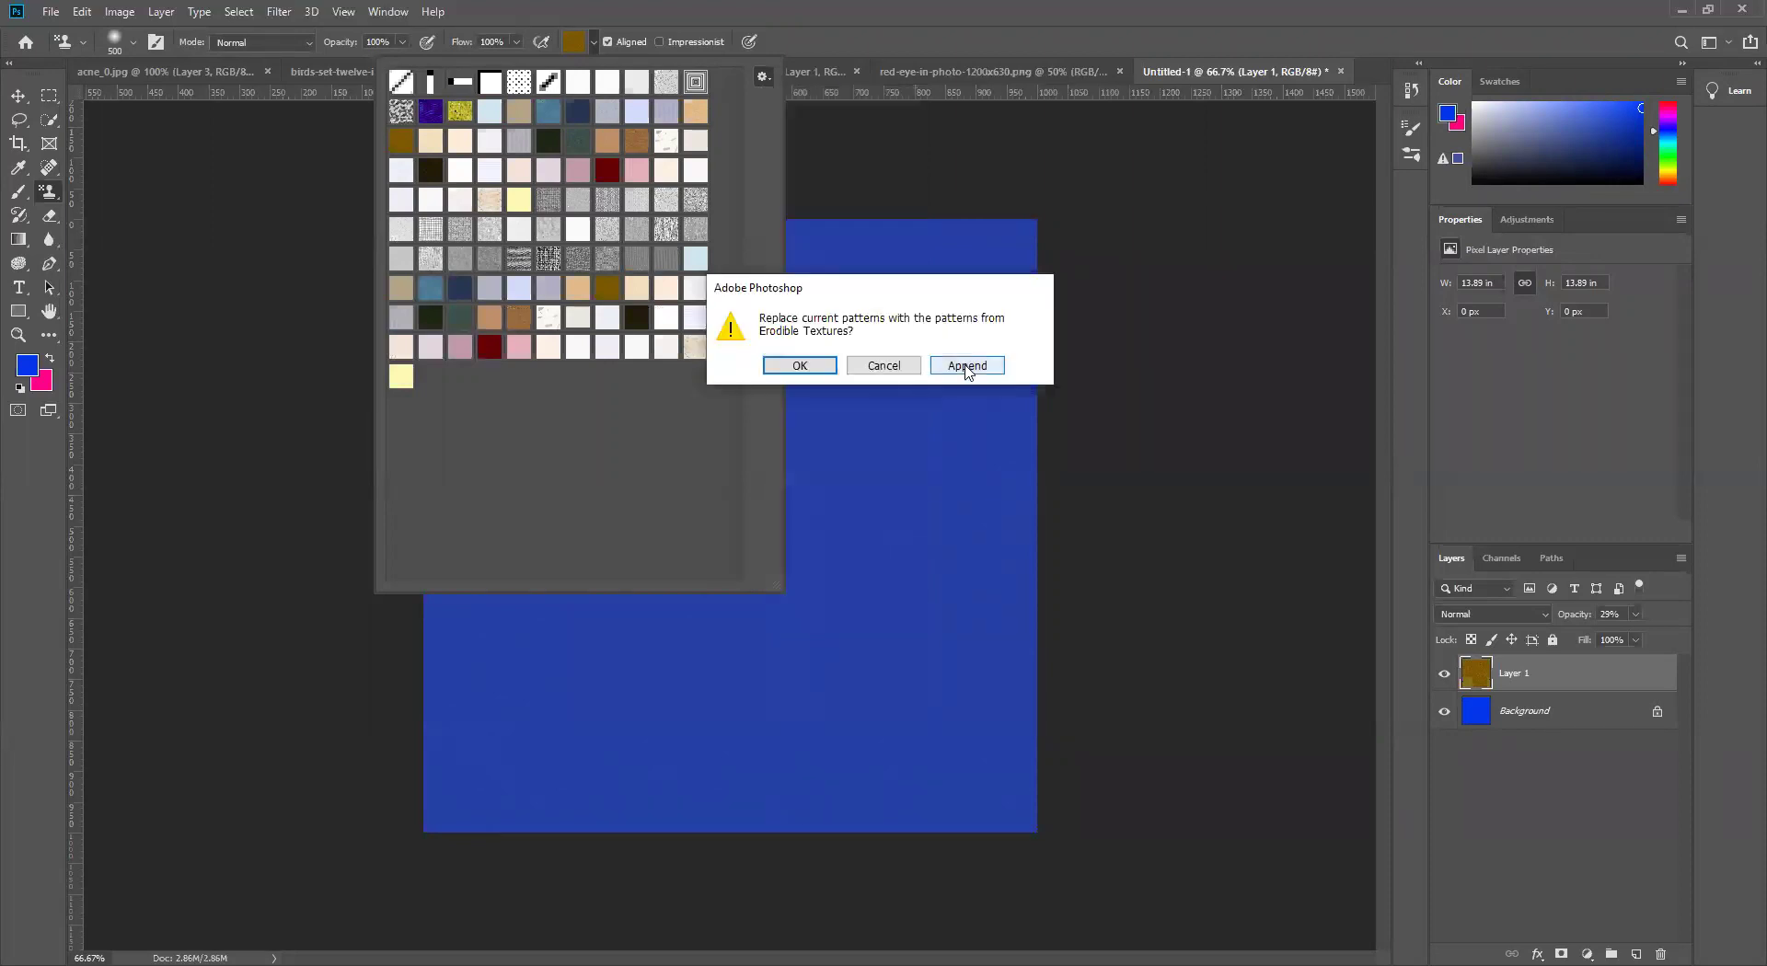
left_click(968, 365)
Step: Append the Grayscale Paper set to the pattern presets twice
left_click(763, 79)
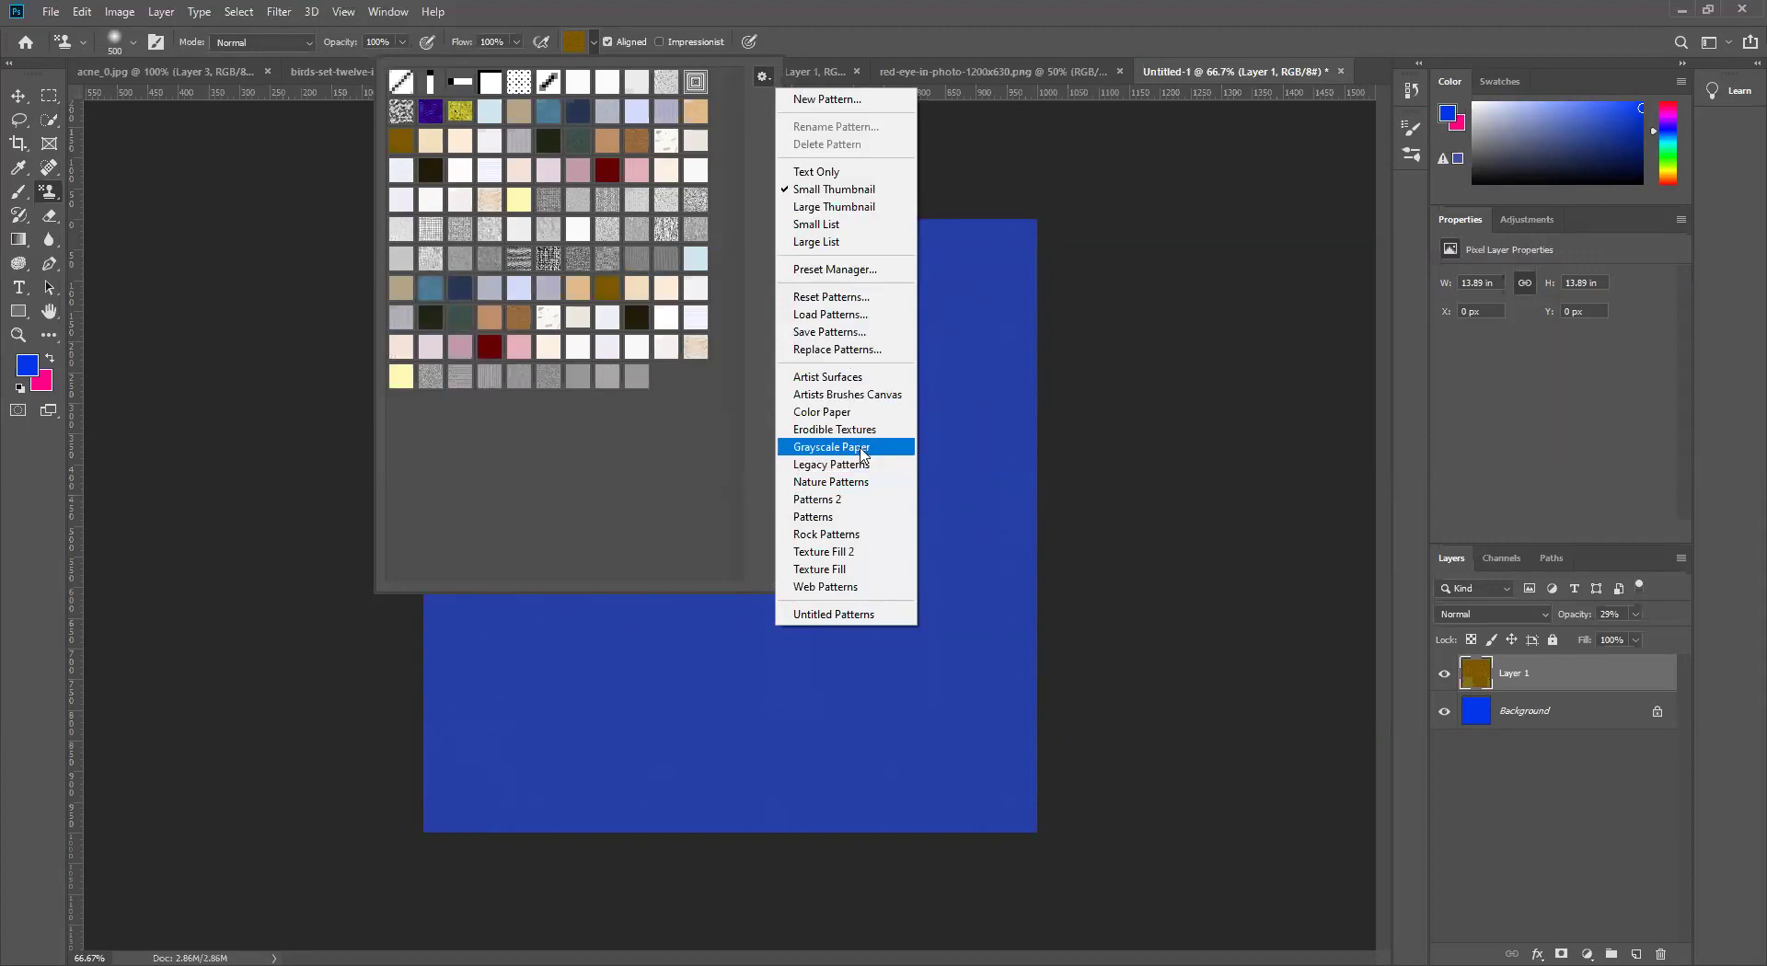
left_click(863, 448)
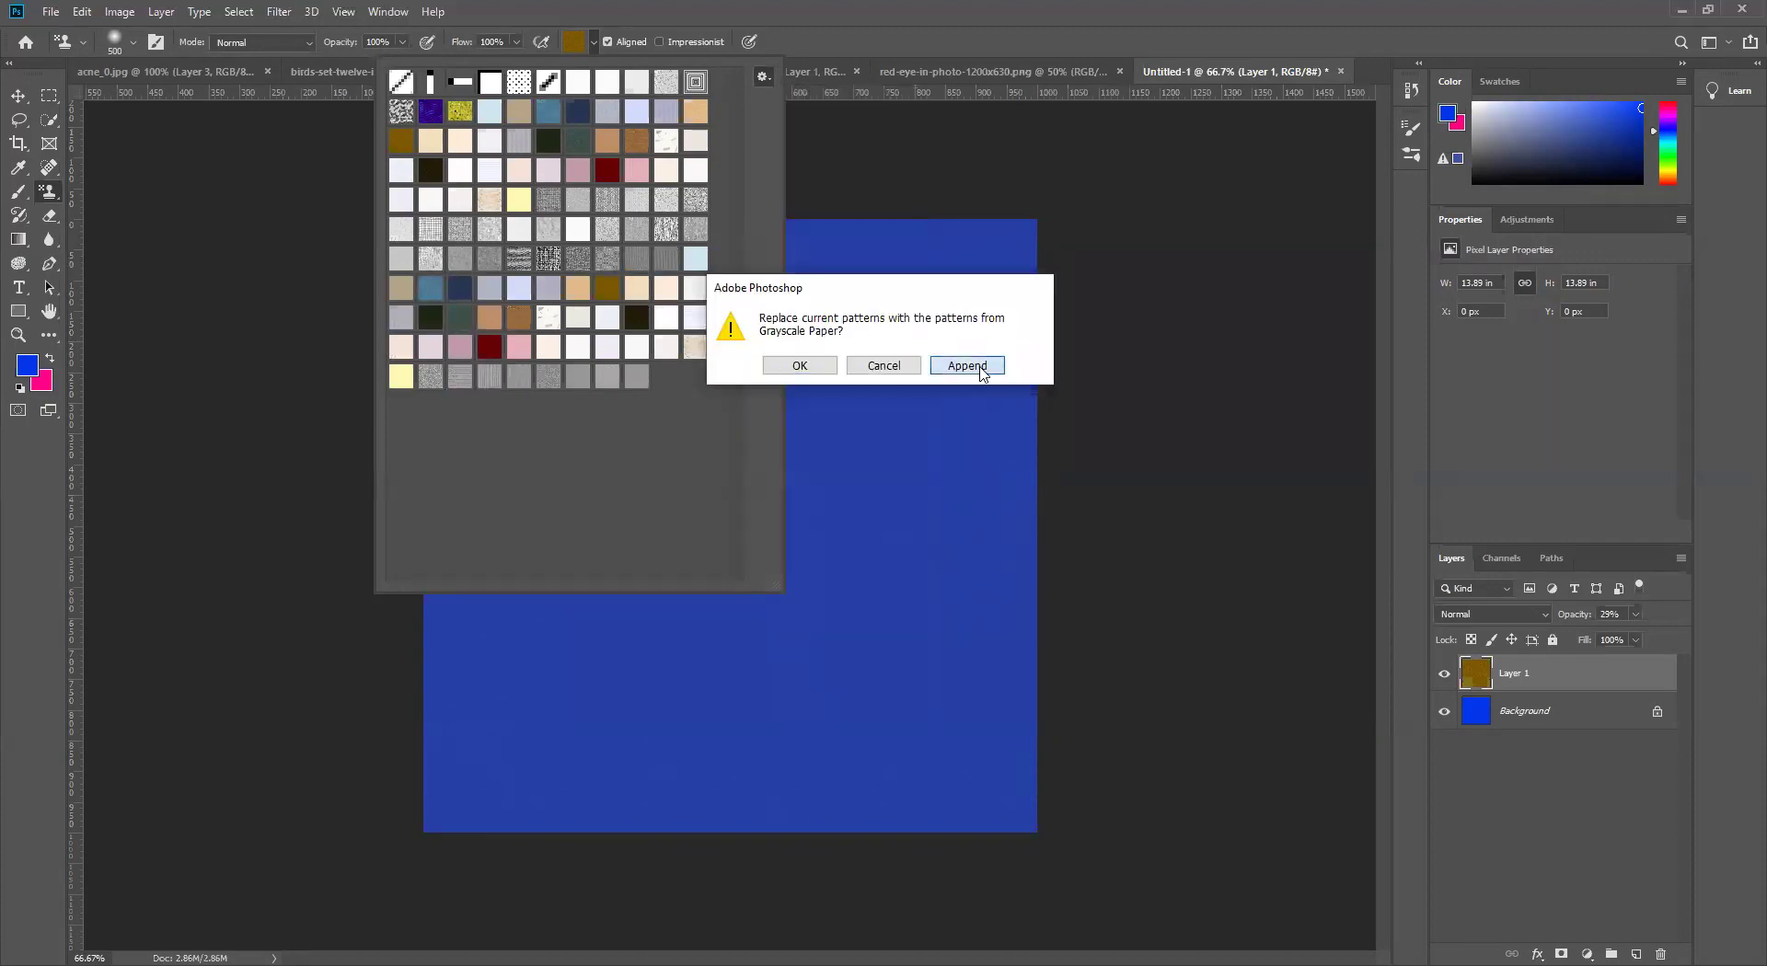
left_click(981, 370)
left_click(763, 76)
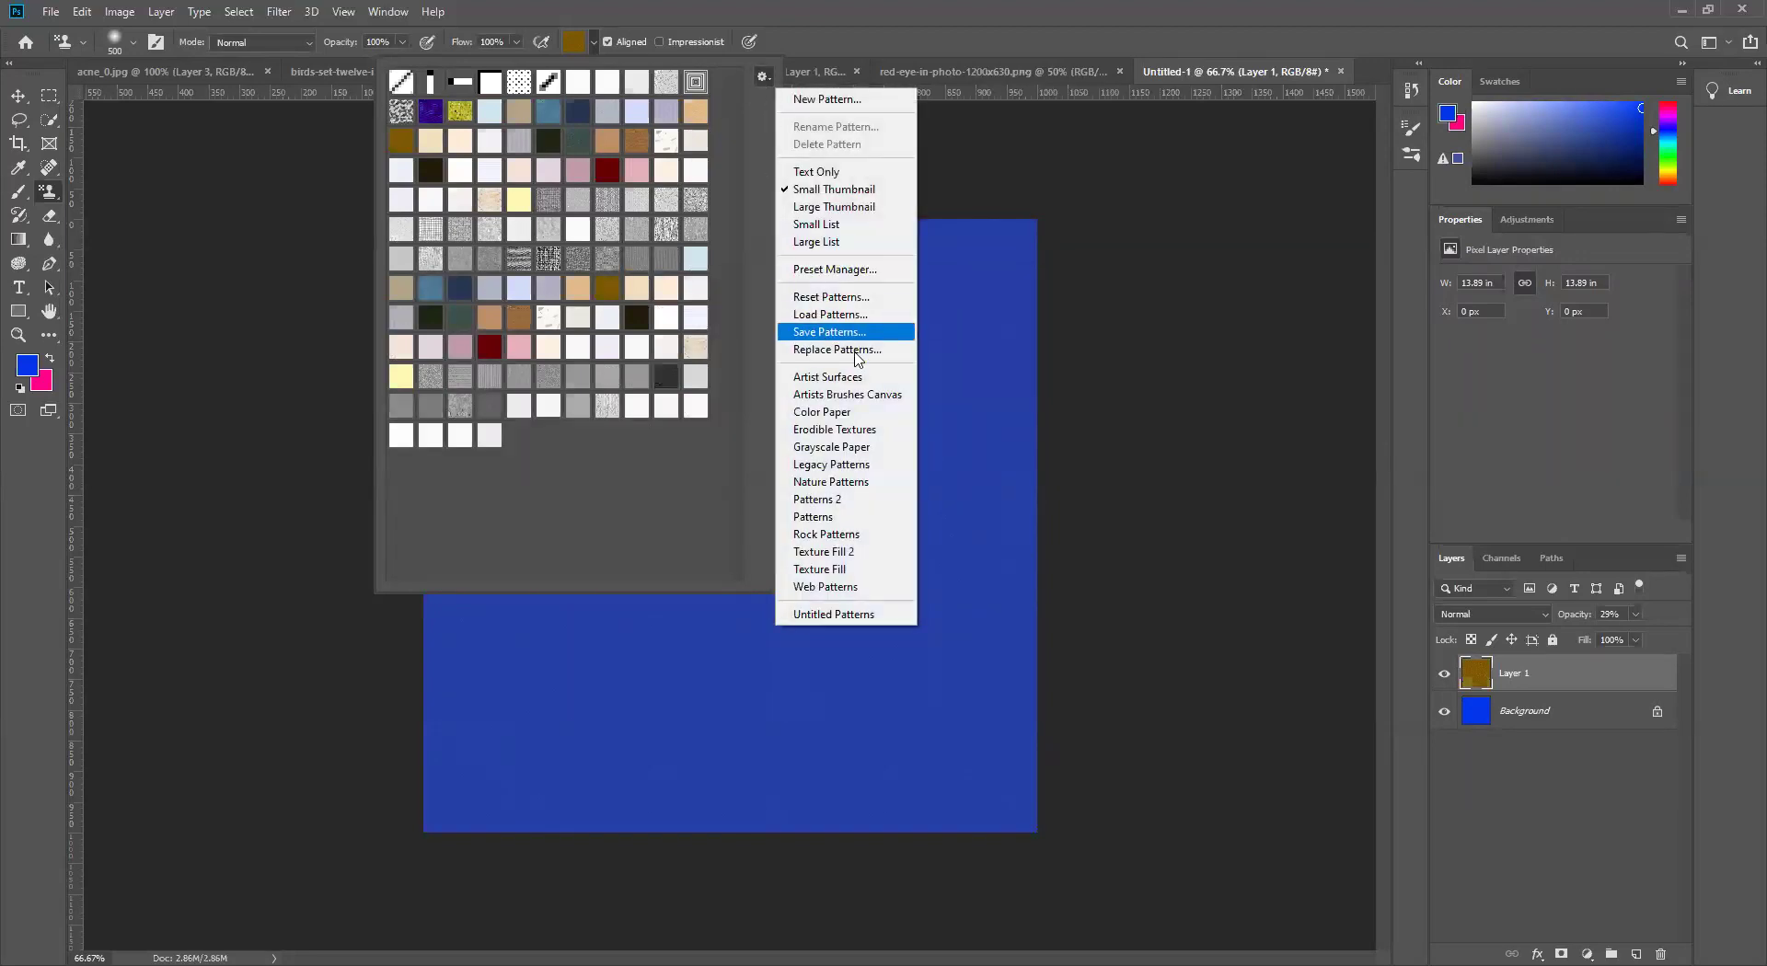
left_click(854, 449)
left_click(970, 365)
Step: Append the Legacy Patterns and Nature Patterns sets to the pattern presets
left_click(762, 77)
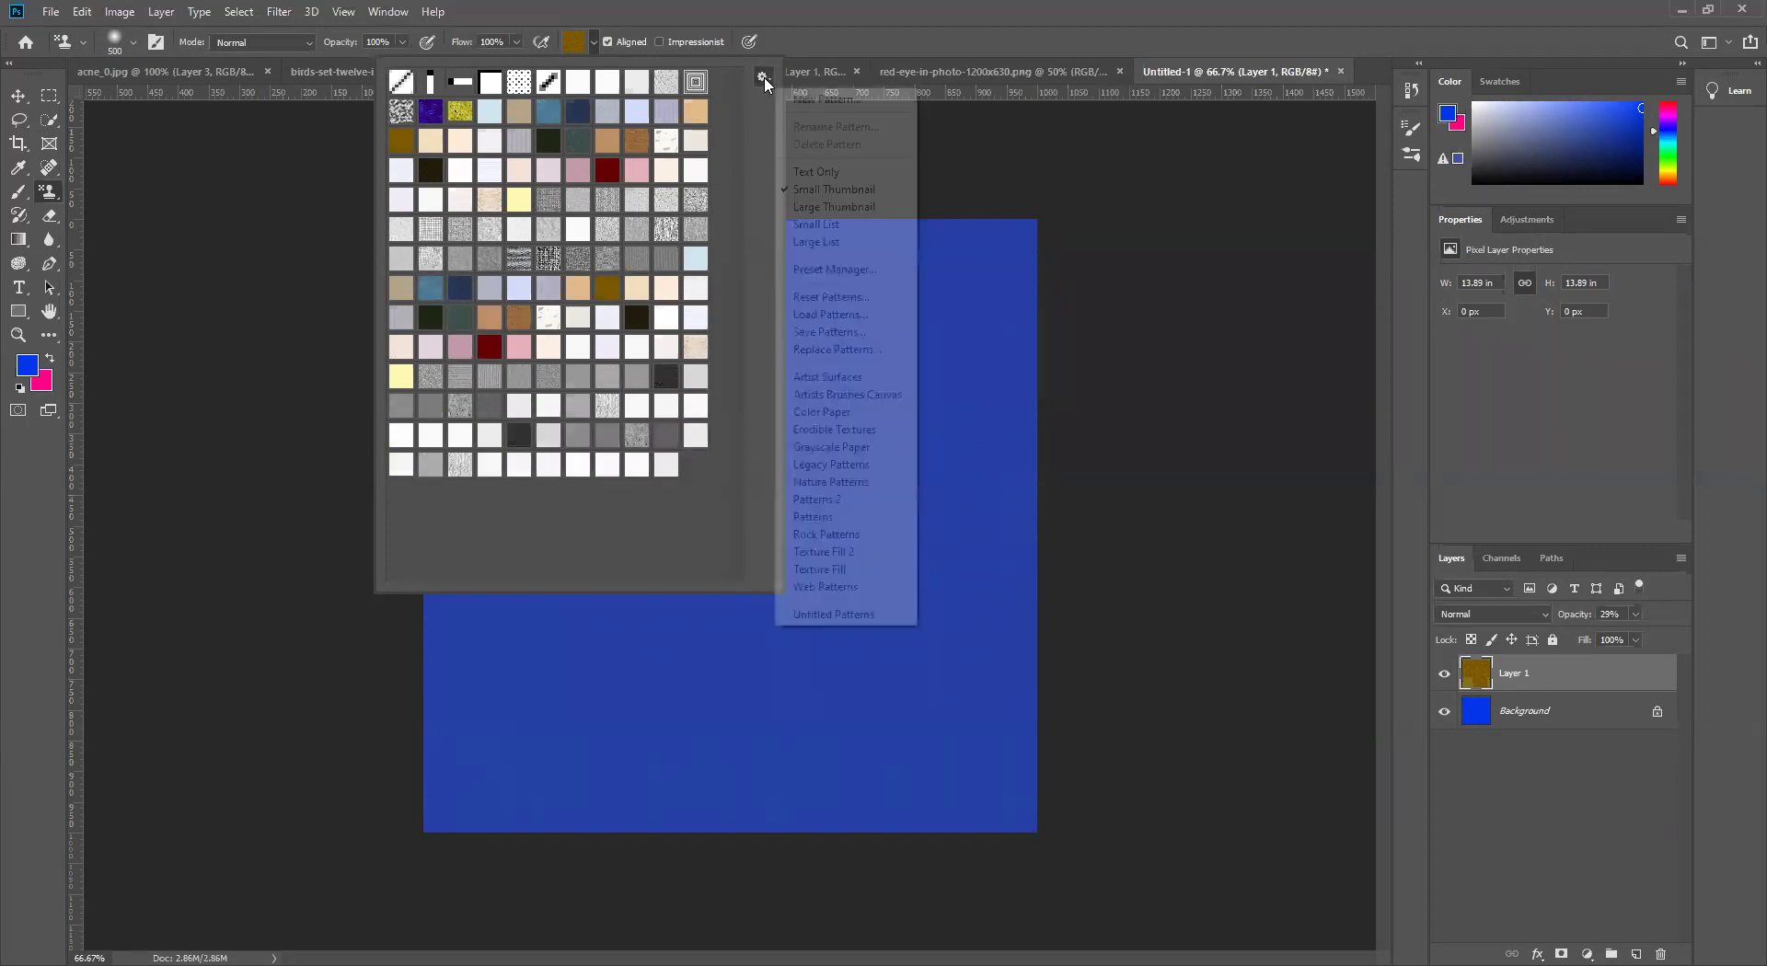
left_click(852, 465)
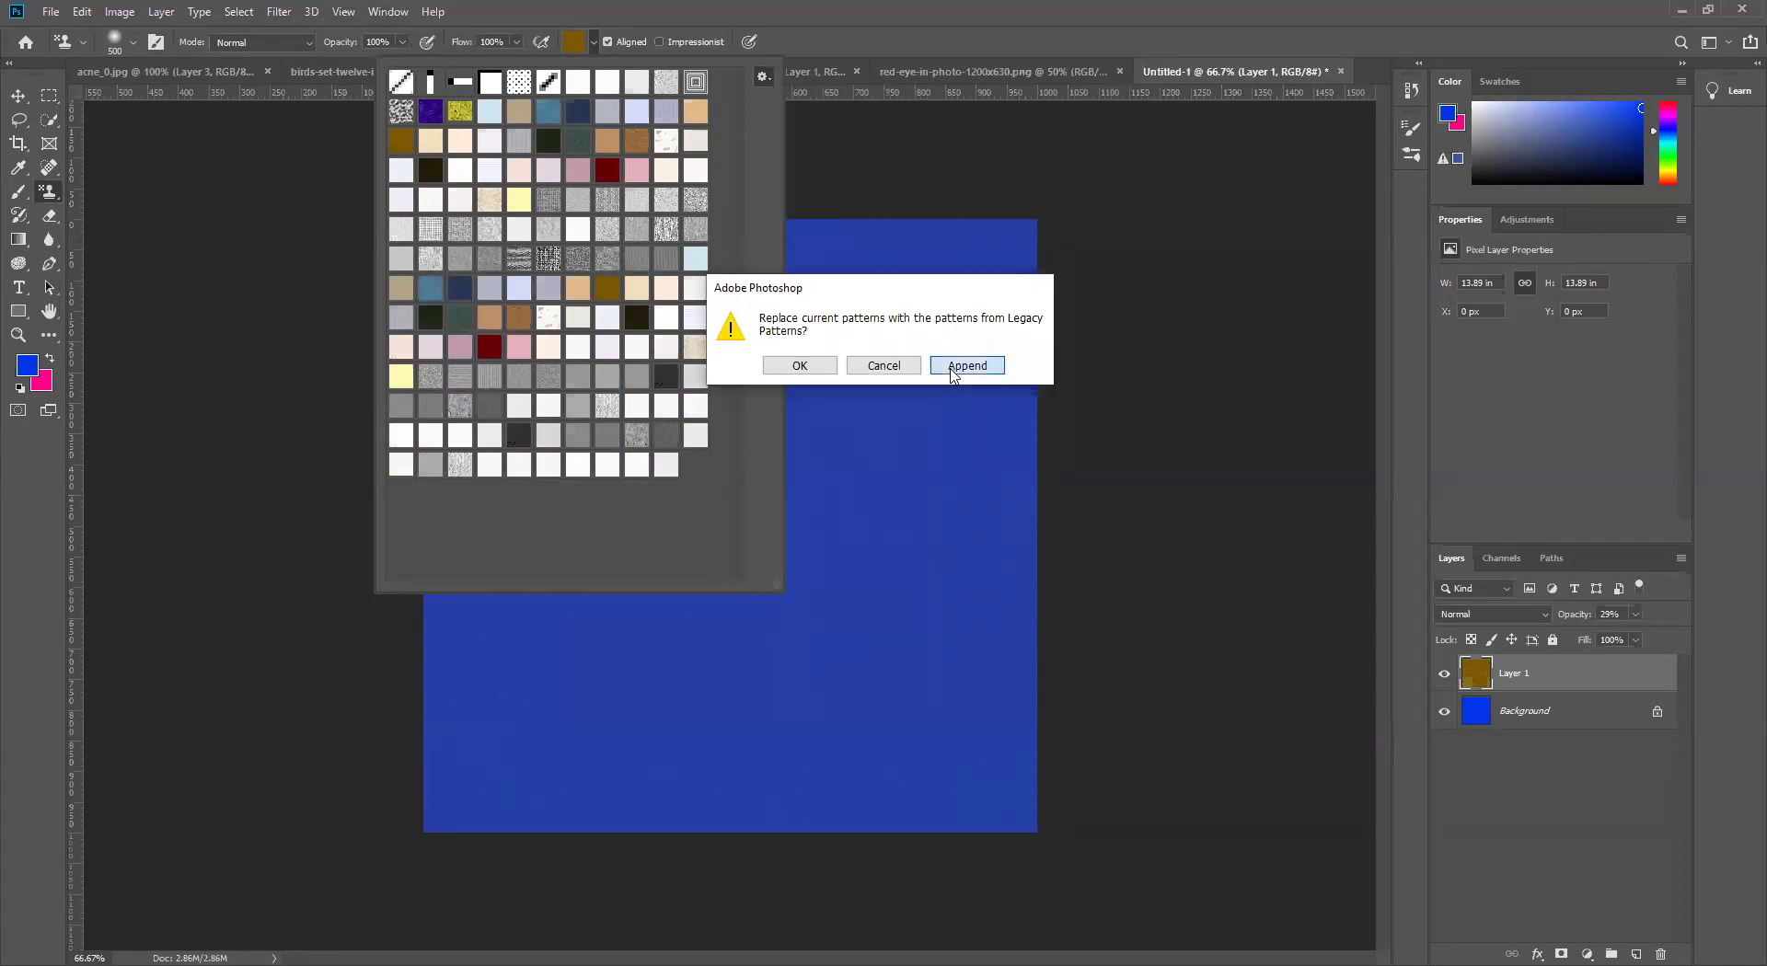
left_click(953, 368)
left_click(762, 76)
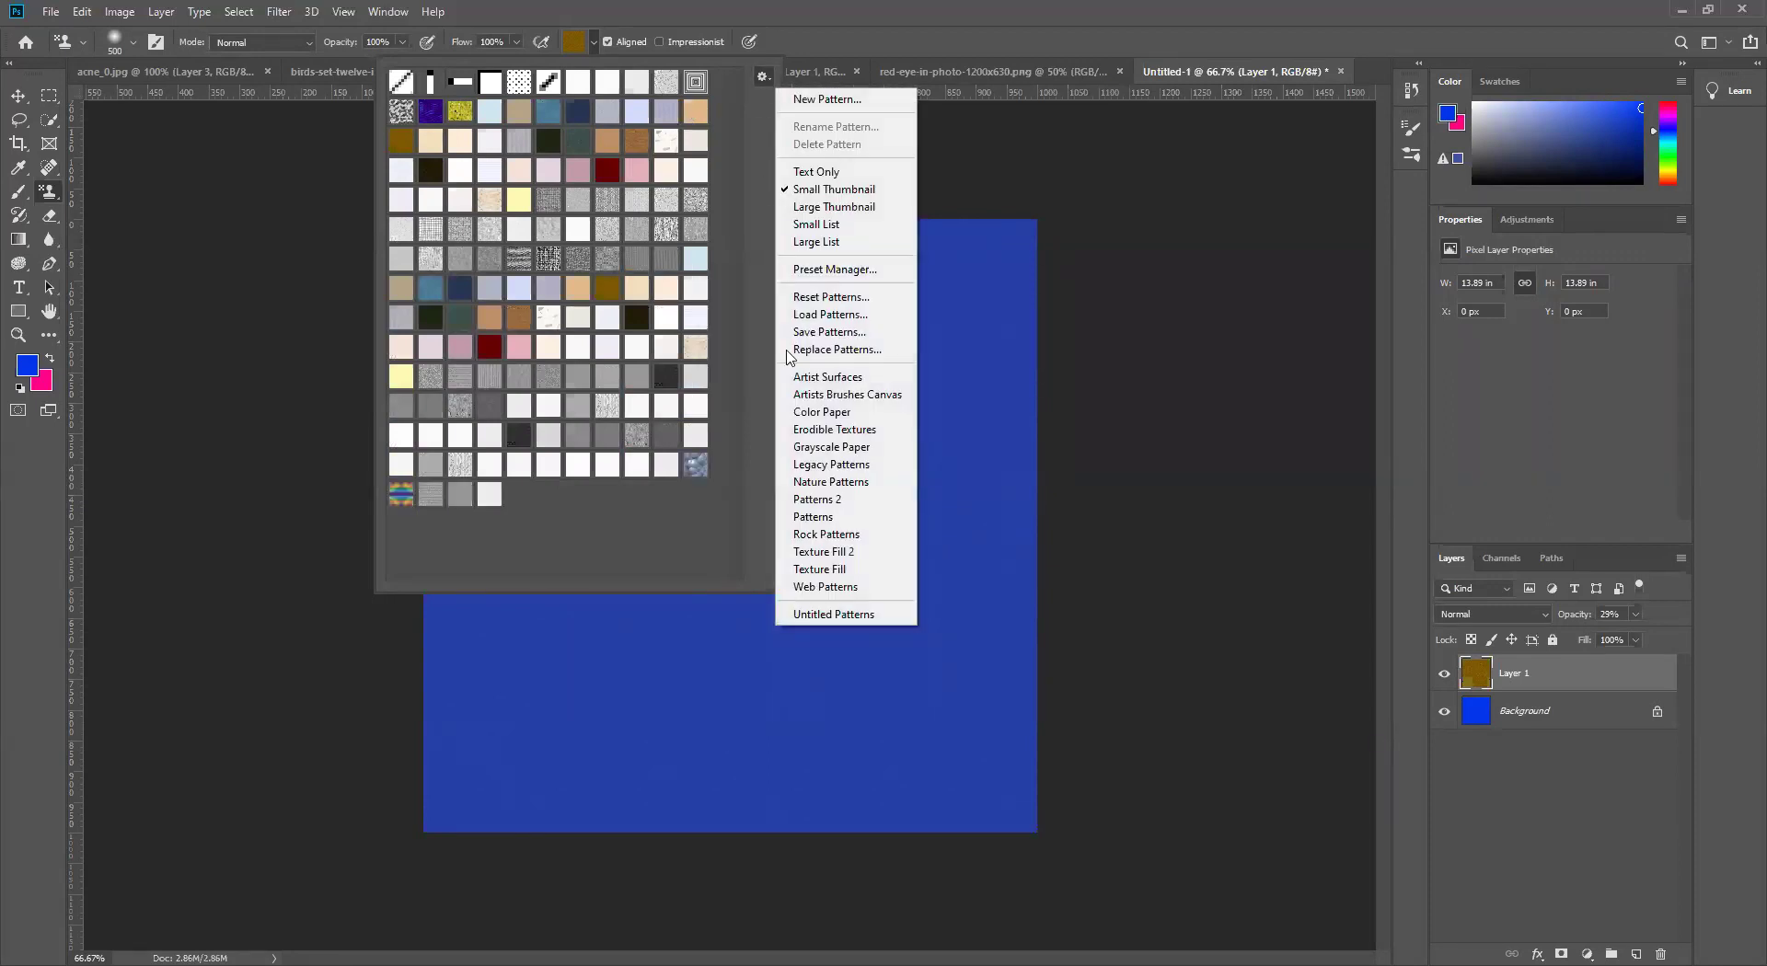
left_click(844, 481)
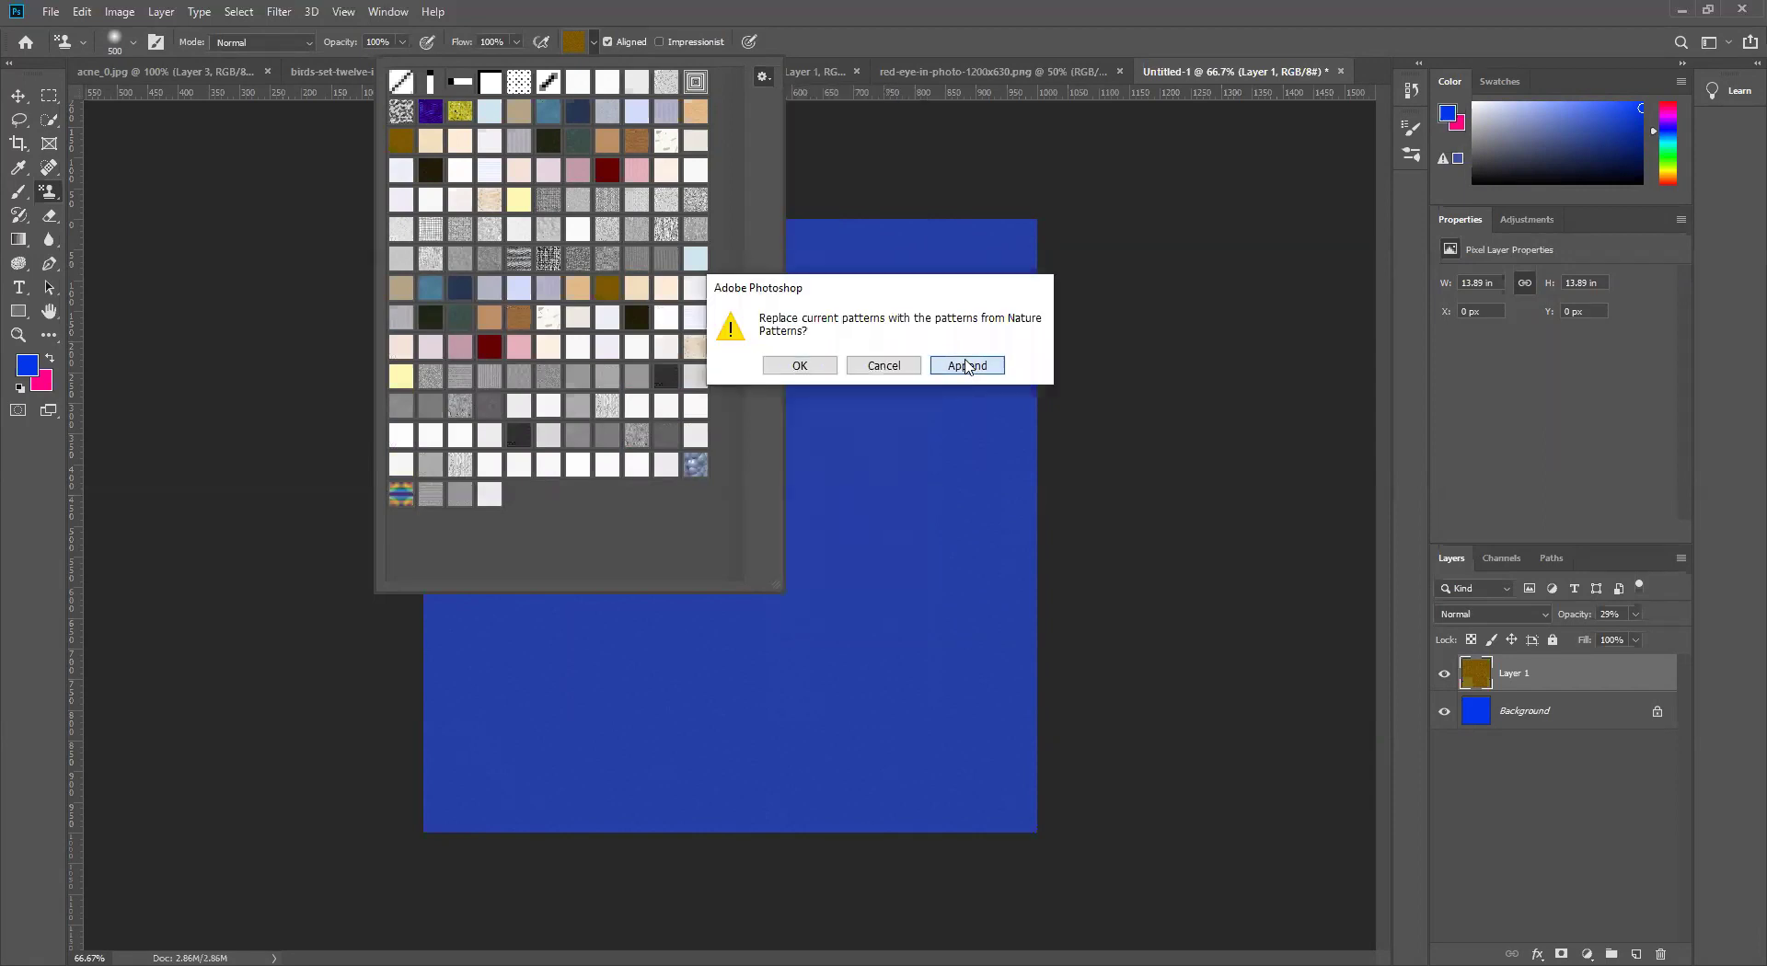
left_click(957, 368)
Step: Append the Patterns 2 set to the pattern presets
left_click(763, 77)
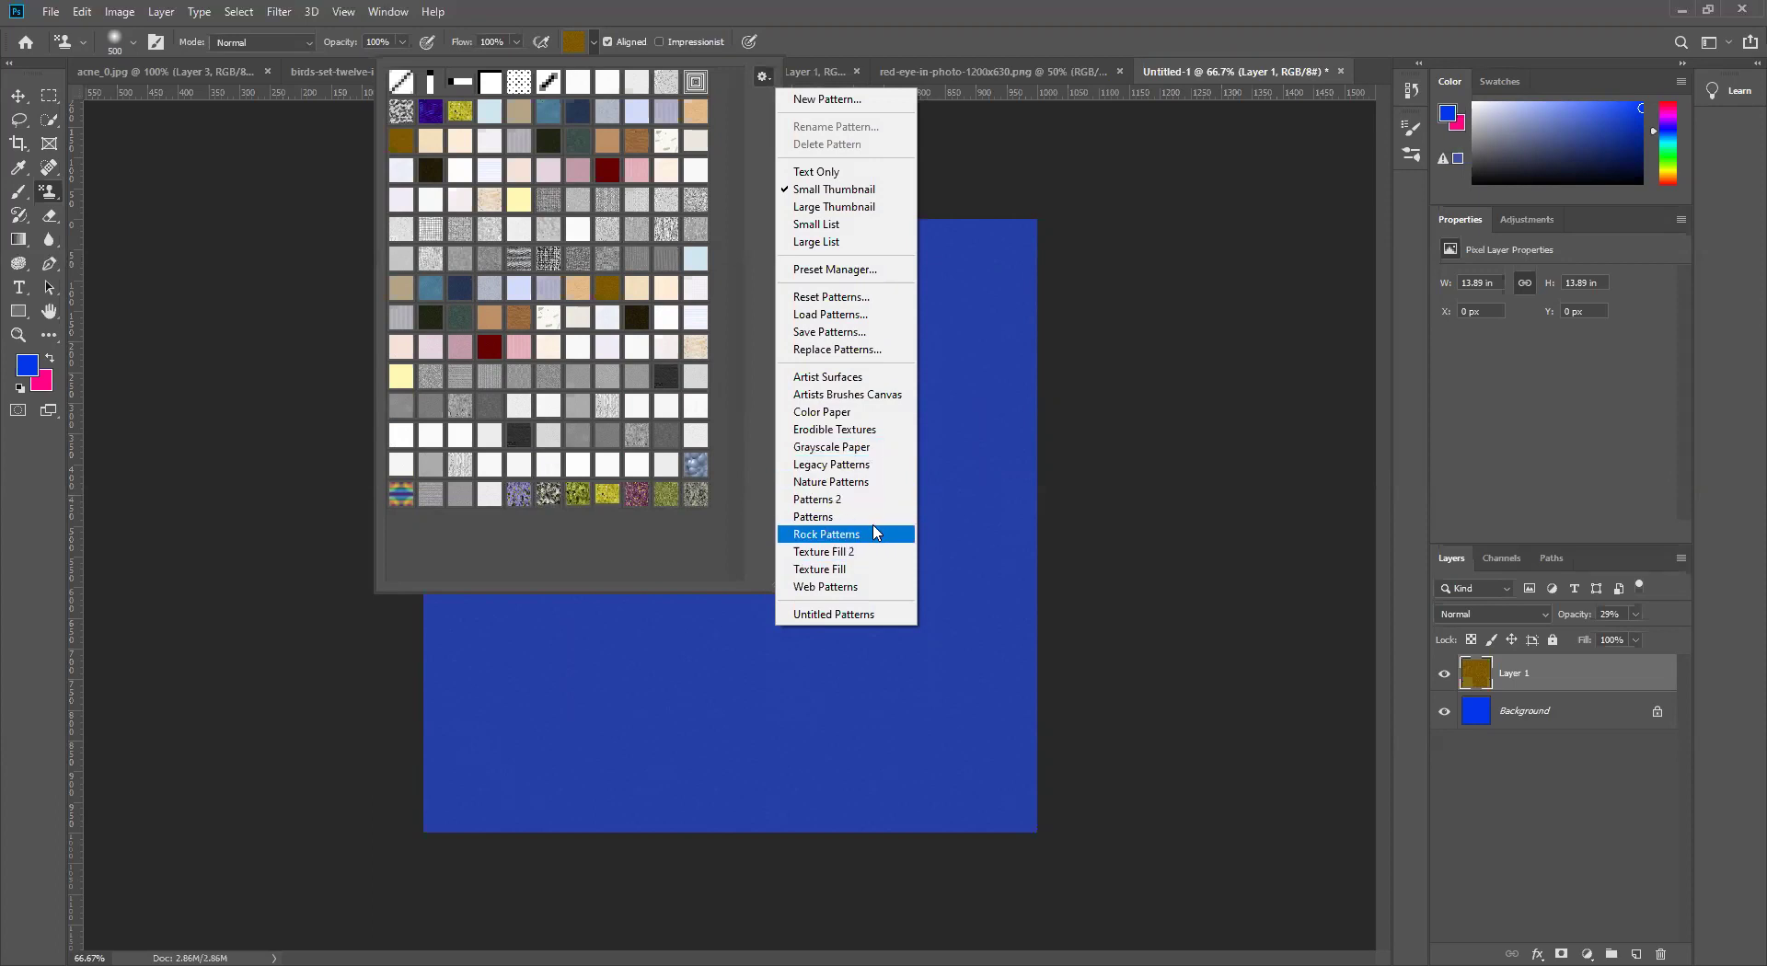
left_click(844, 499)
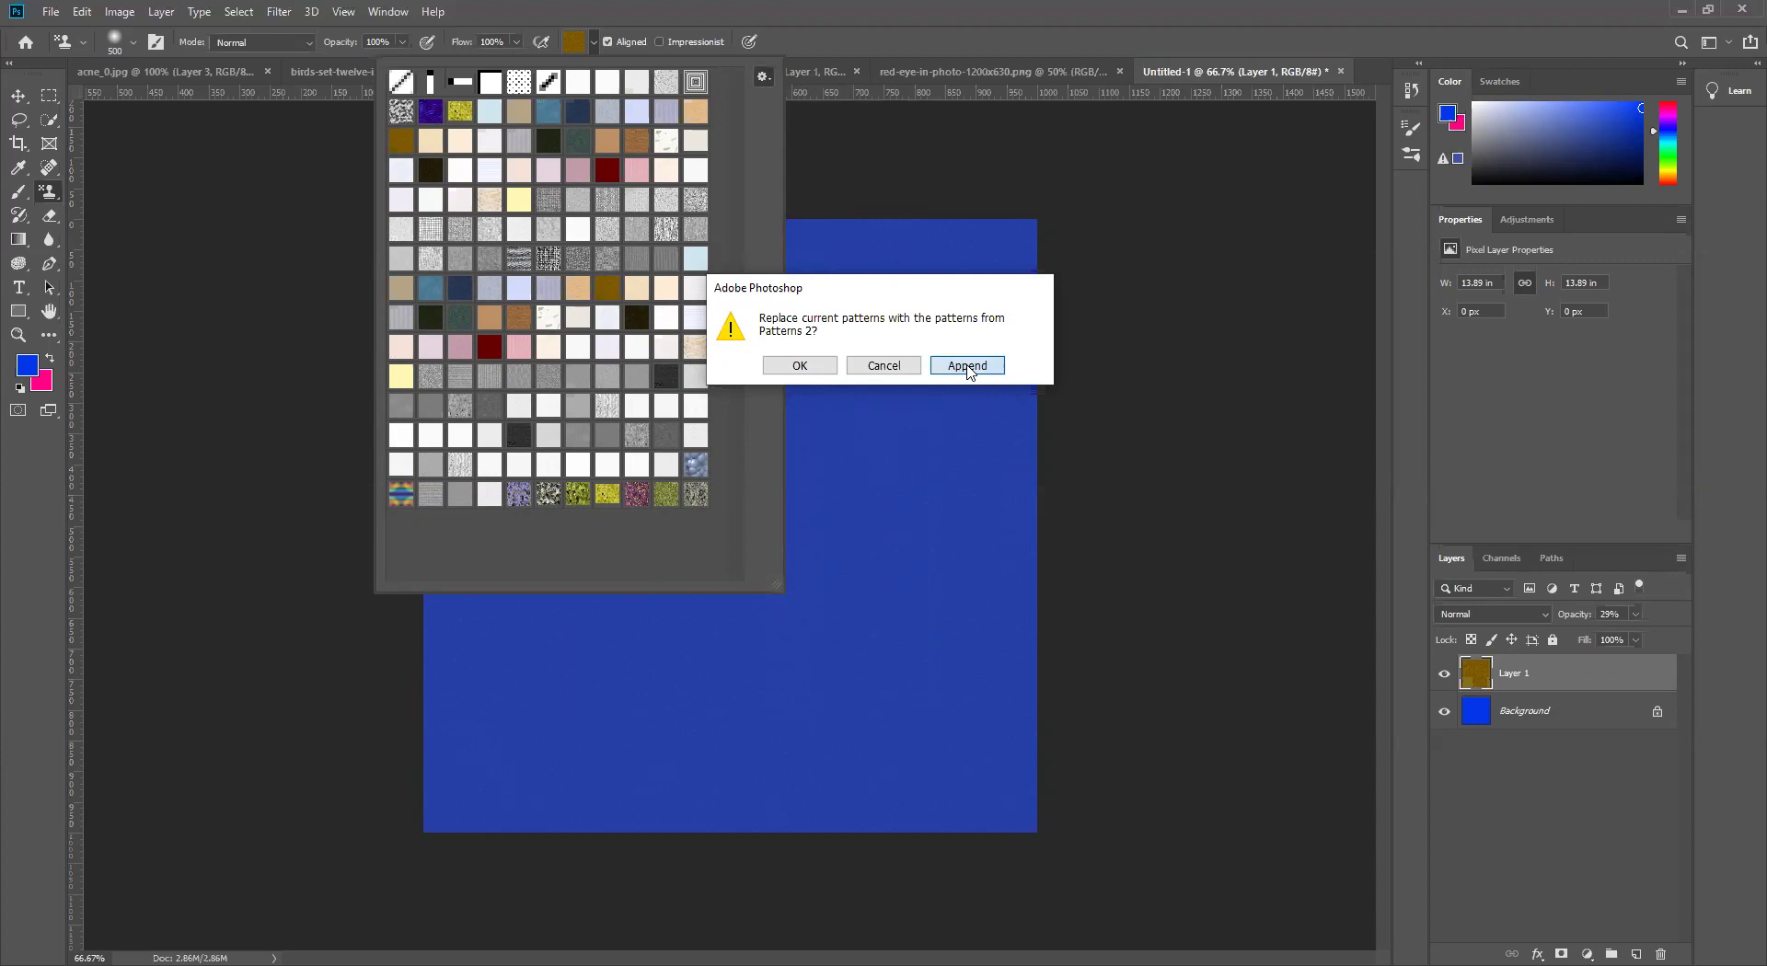
left_click(968, 367)
left_click(760, 79)
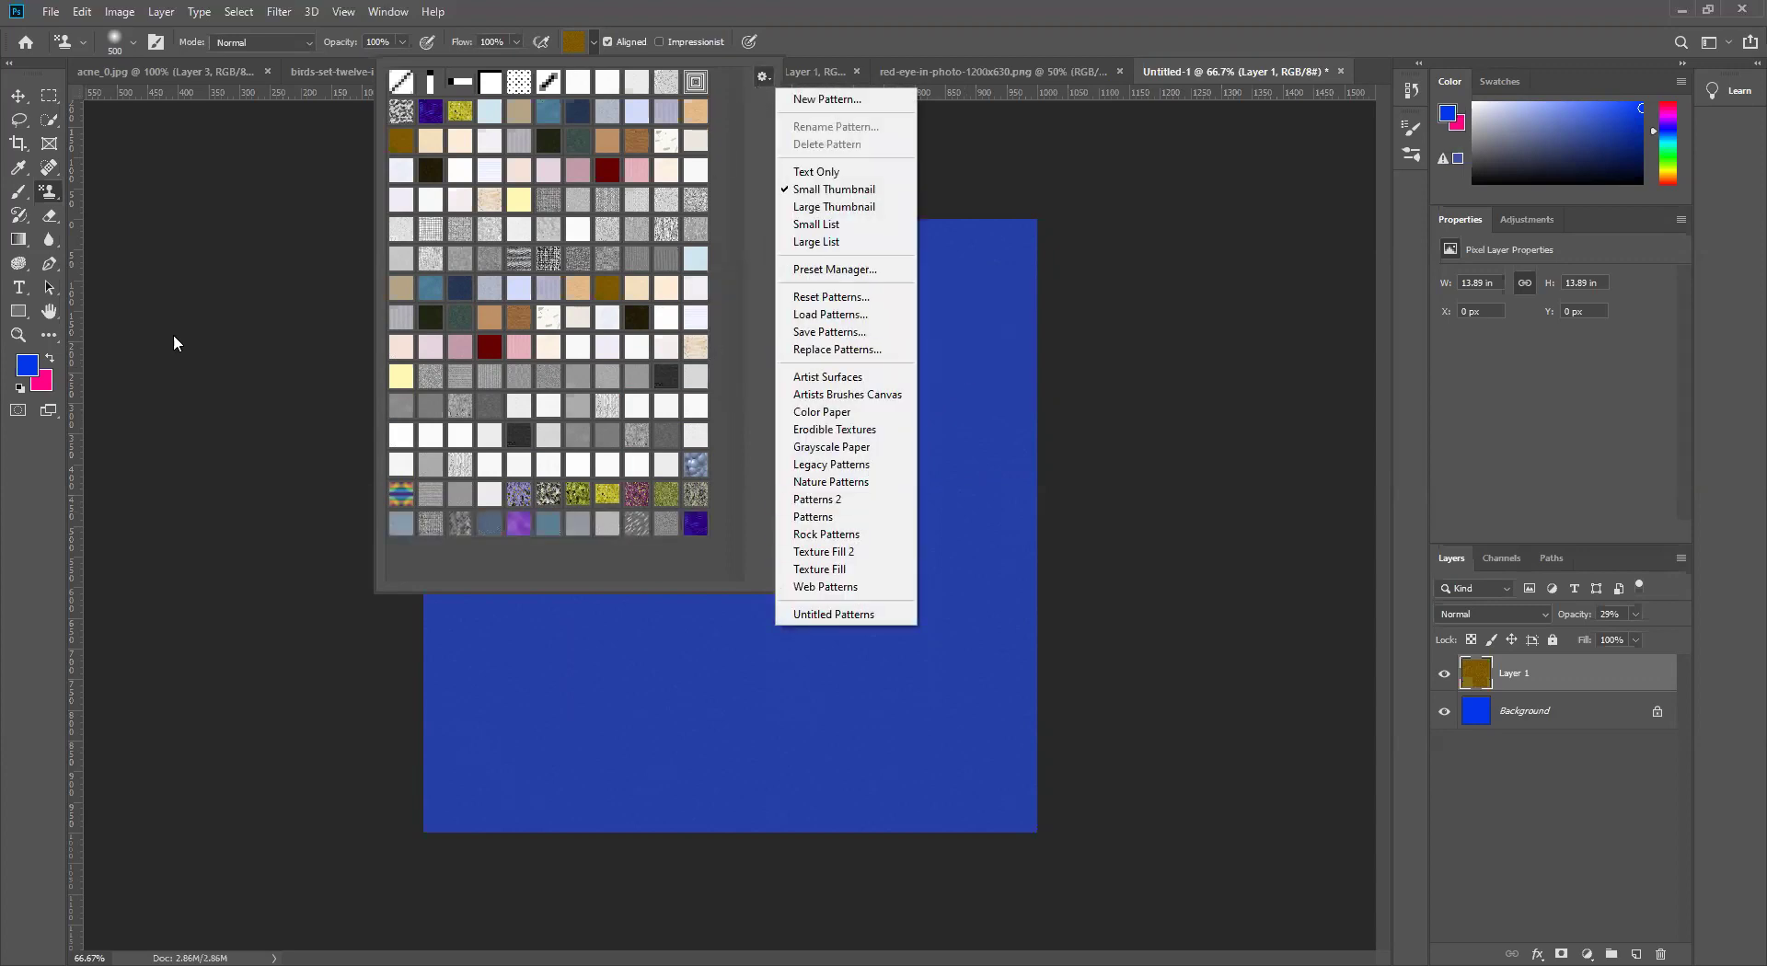
left_click(27, 527)
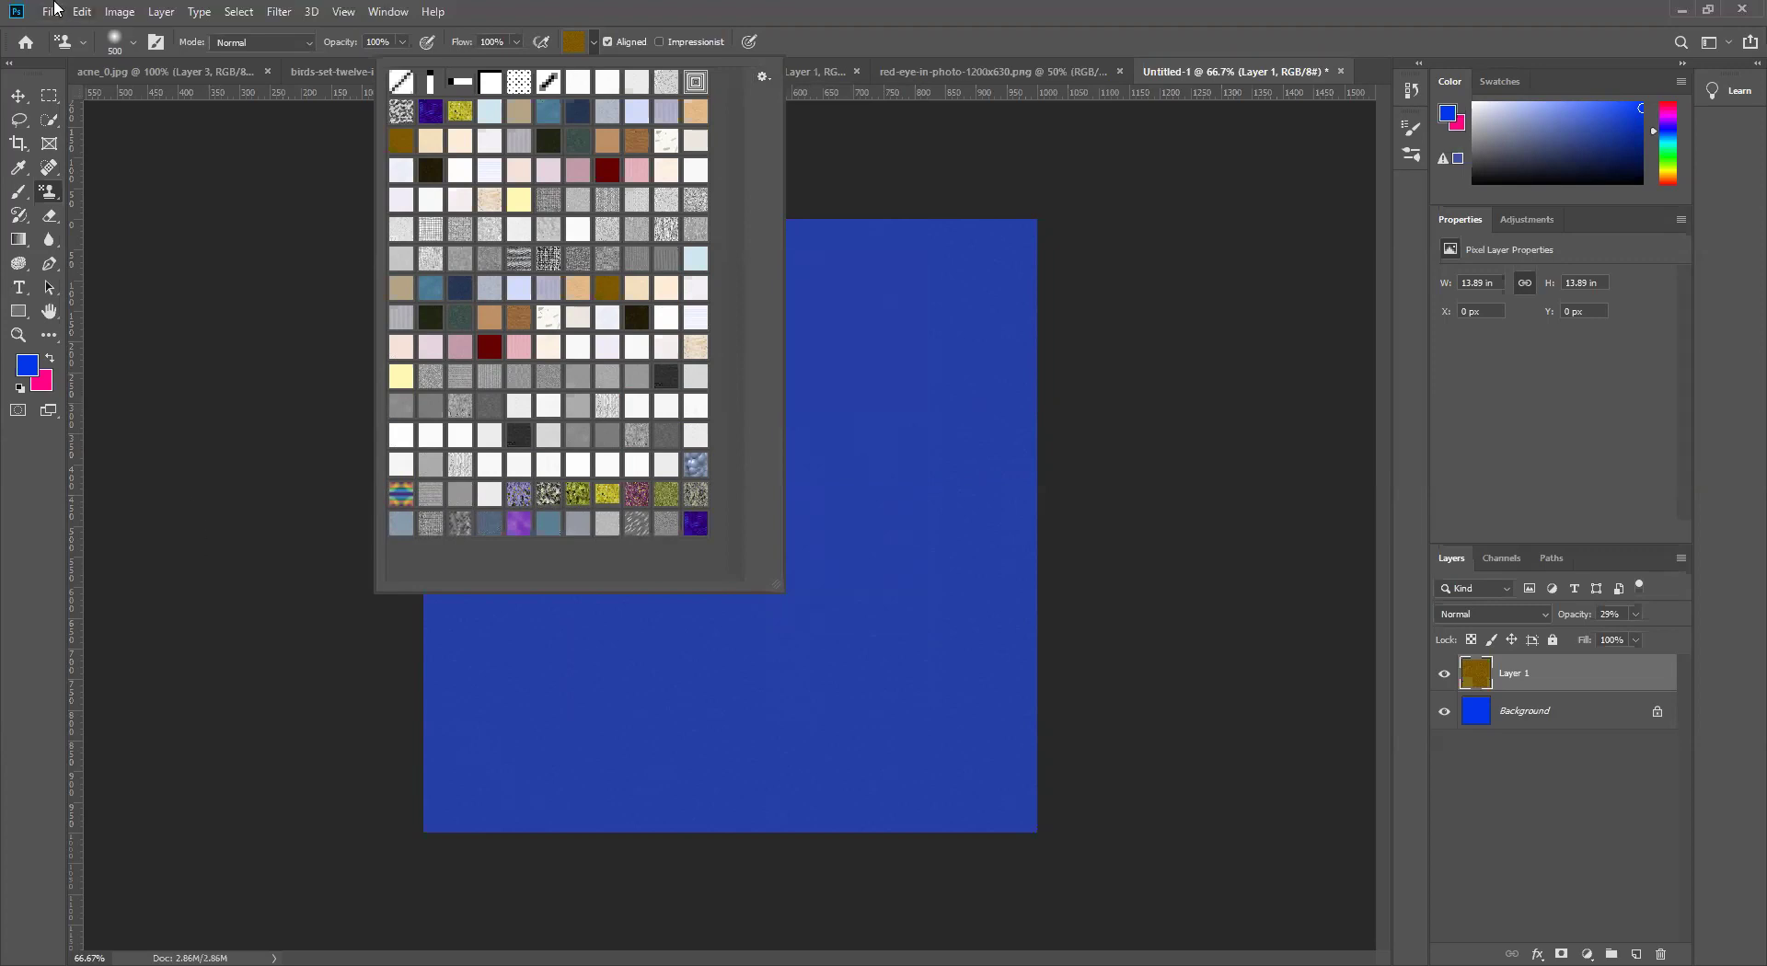
left_click(81, 11)
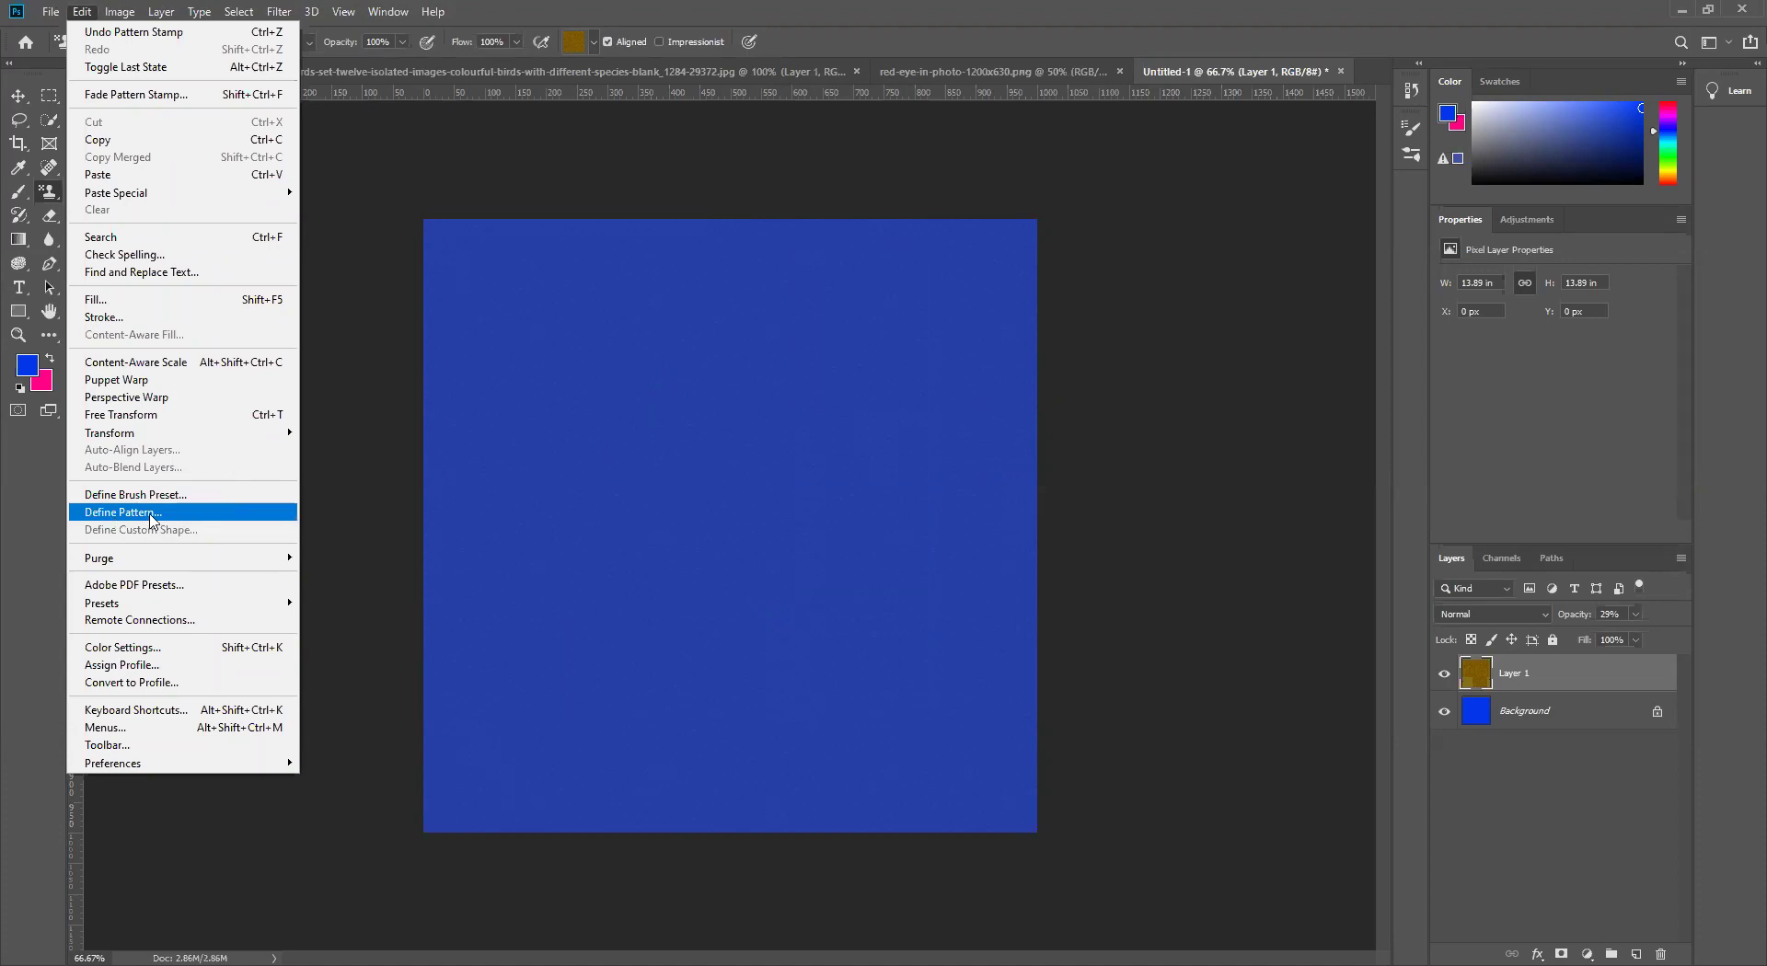
left_click(29, 544)
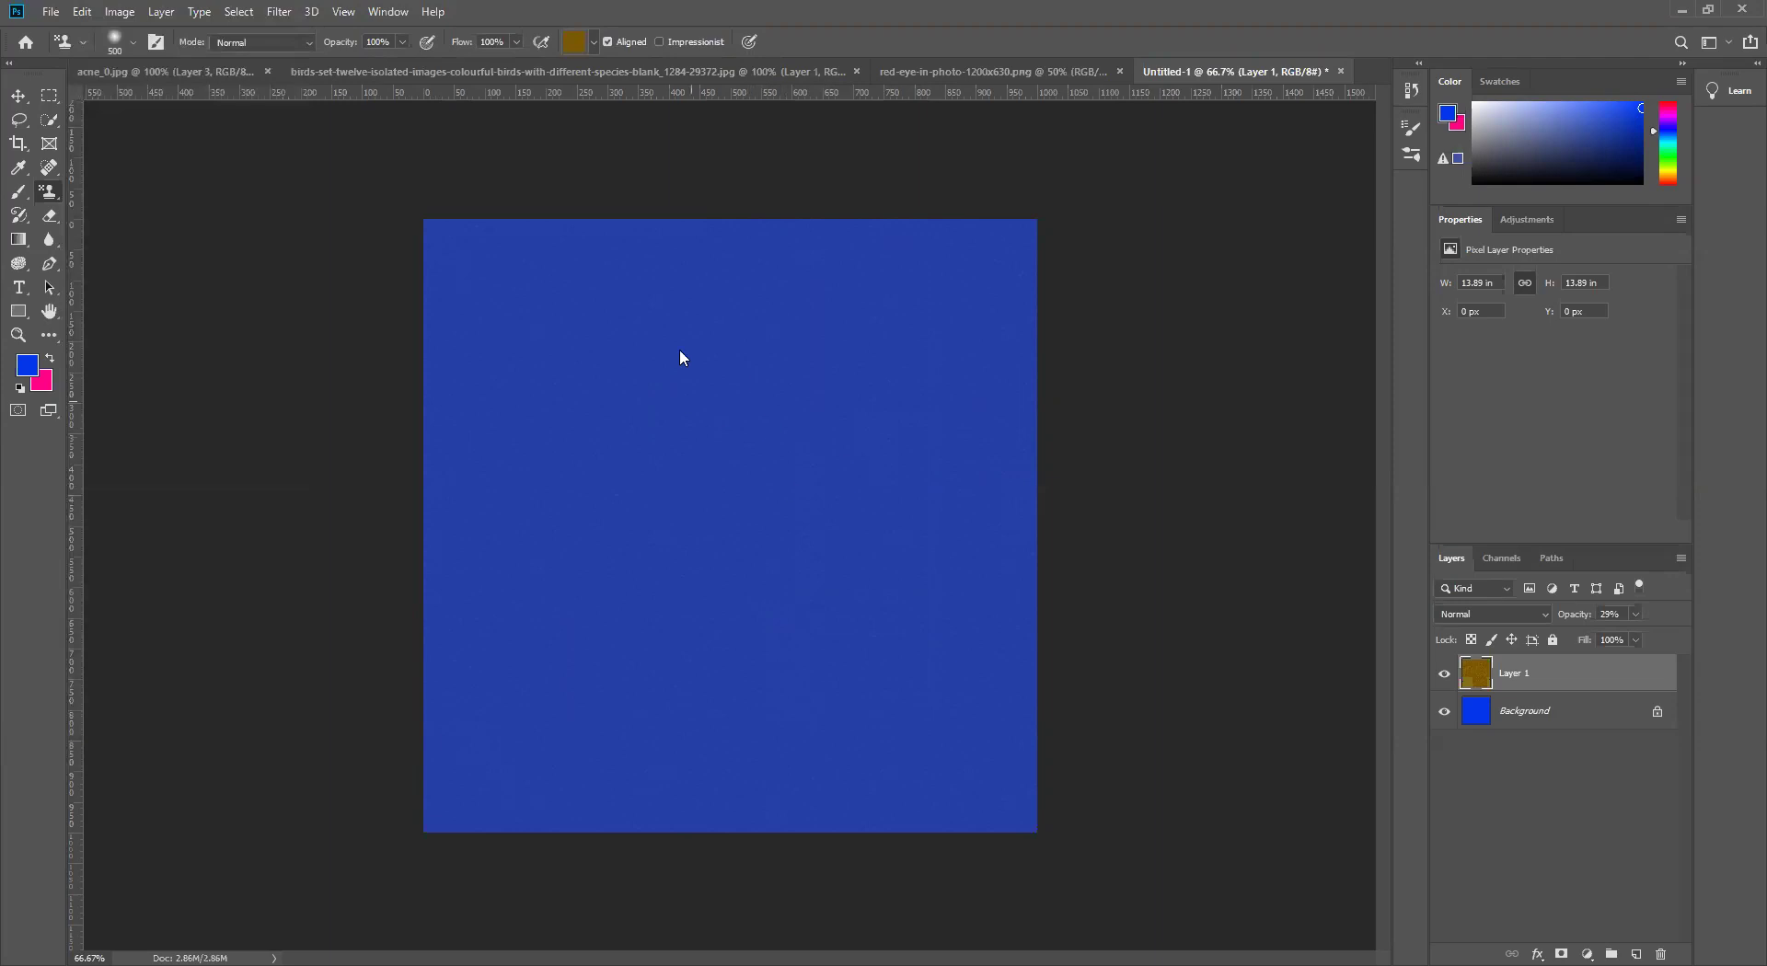
Step: Append the Texture Fill set to the pattern presets and close the pattern picker
left_click(581, 42)
left_click(762, 76)
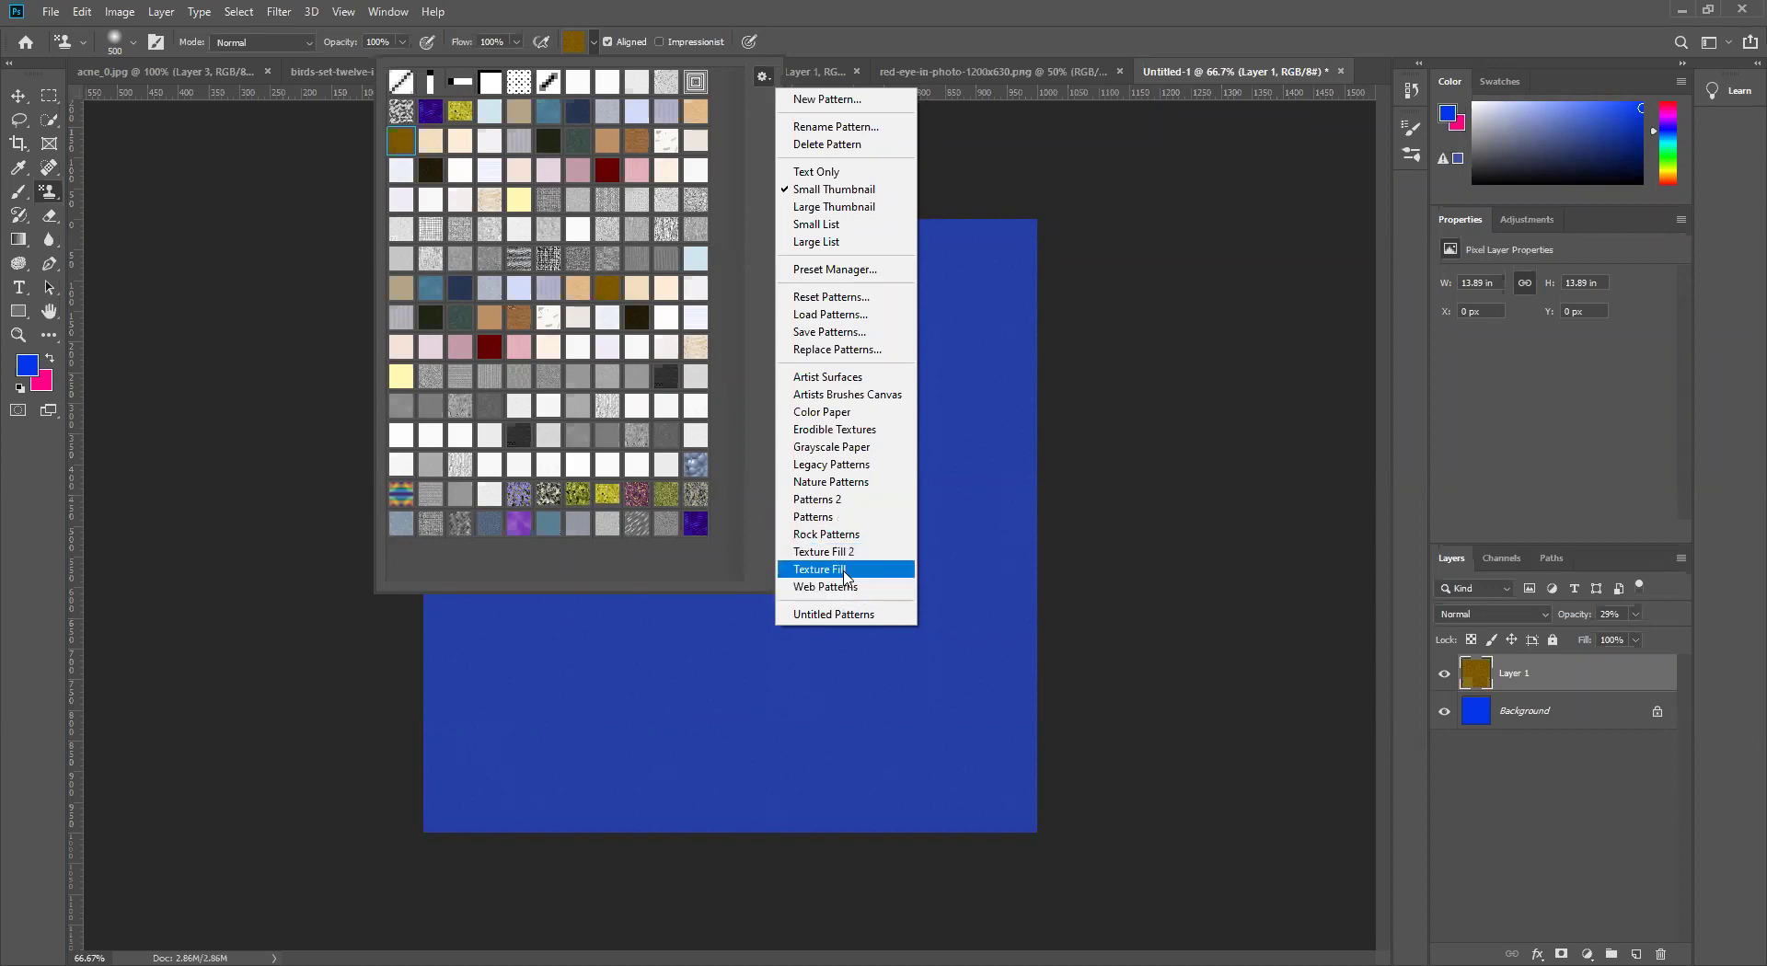
left_click(845, 570)
left_click(961, 368)
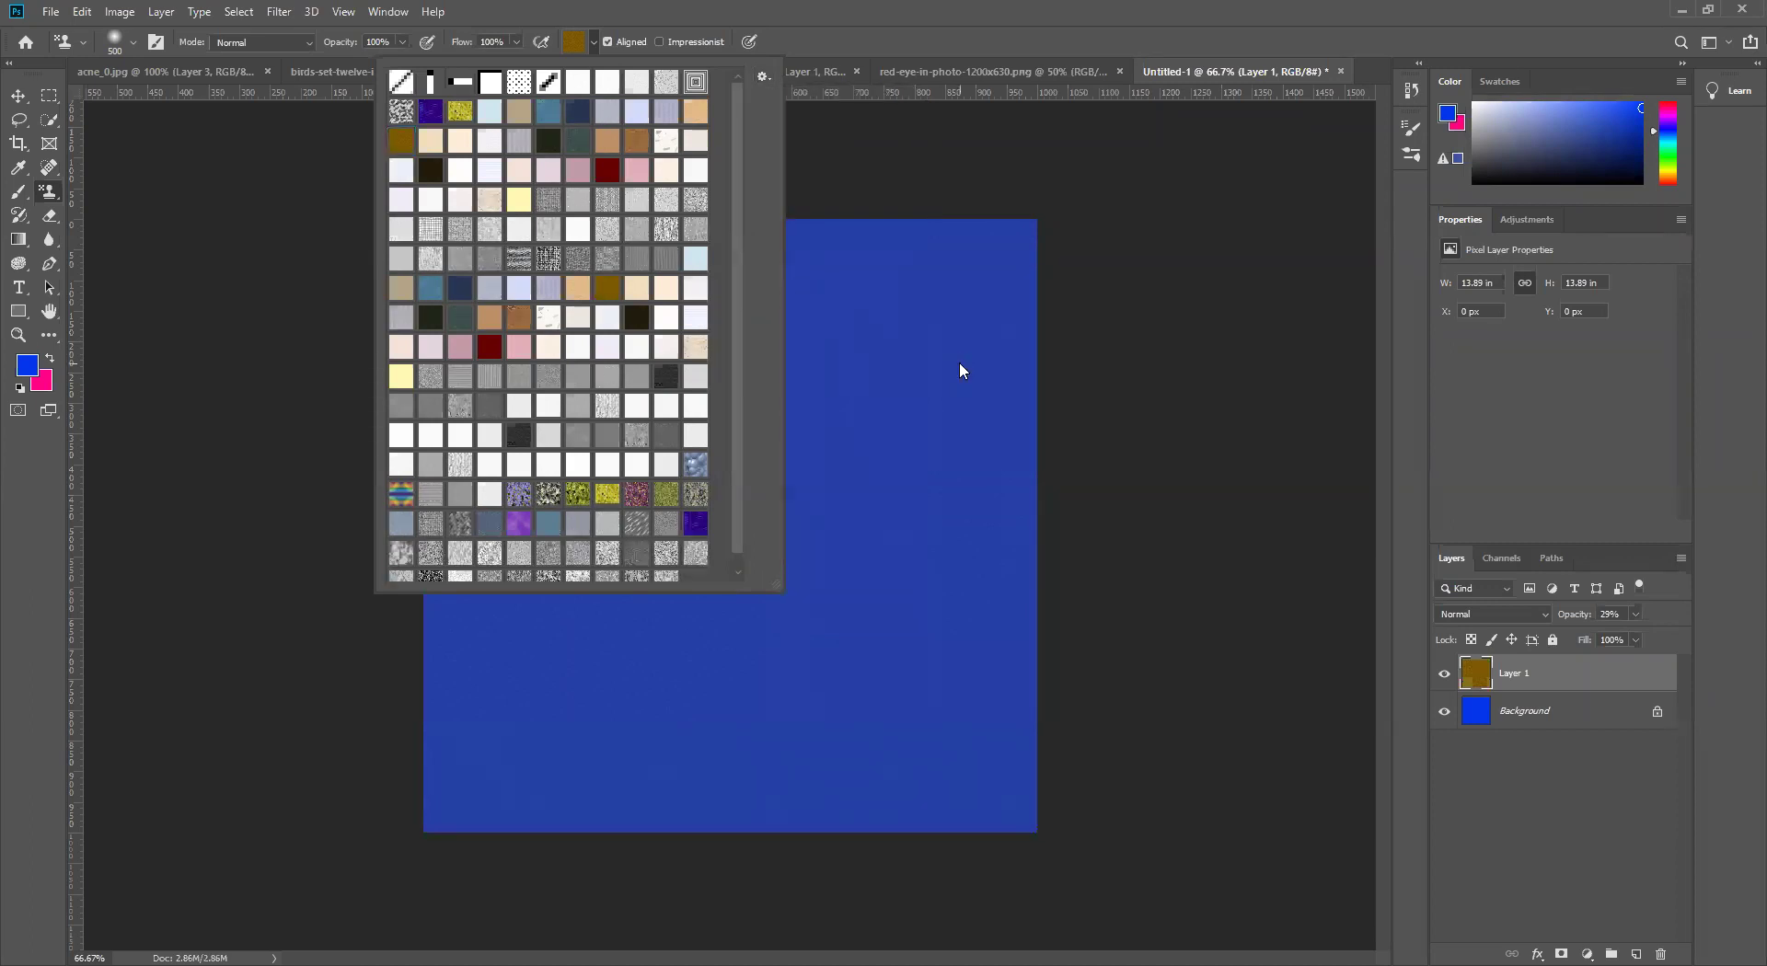
left_click(908, 587)
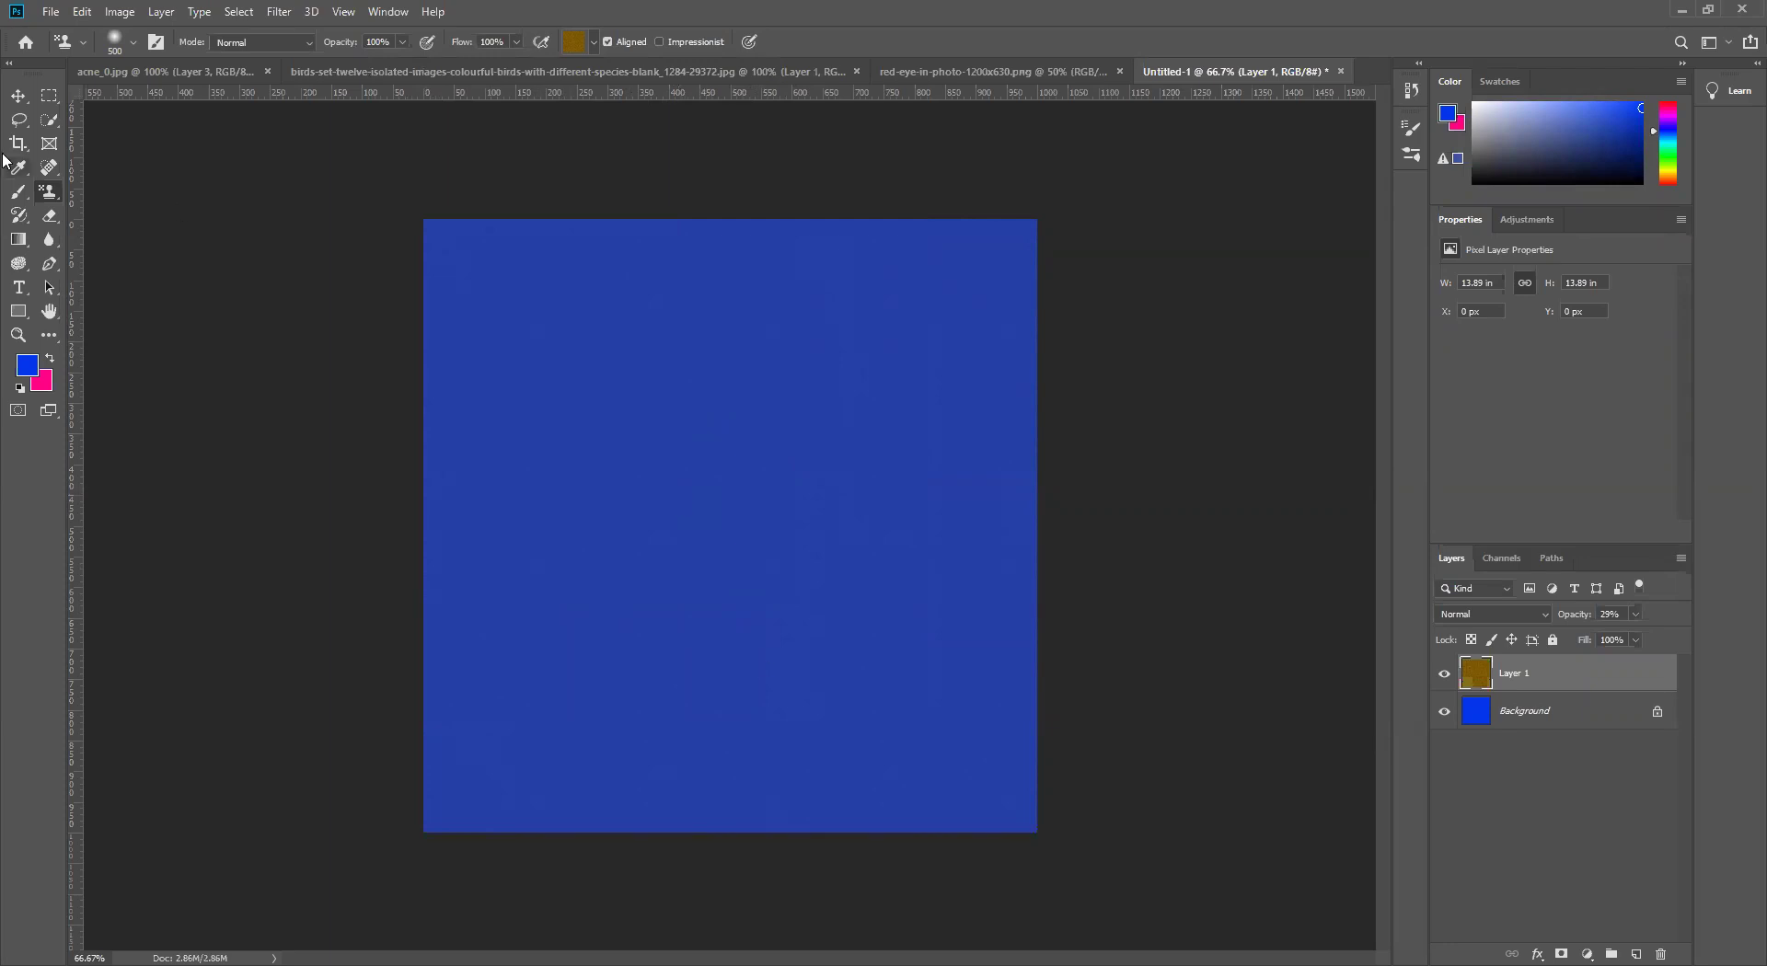
Step: Keep the Pattern Stamp tool active and delete Layer 1, leaving only the blue Background layer
right_click(53, 203)
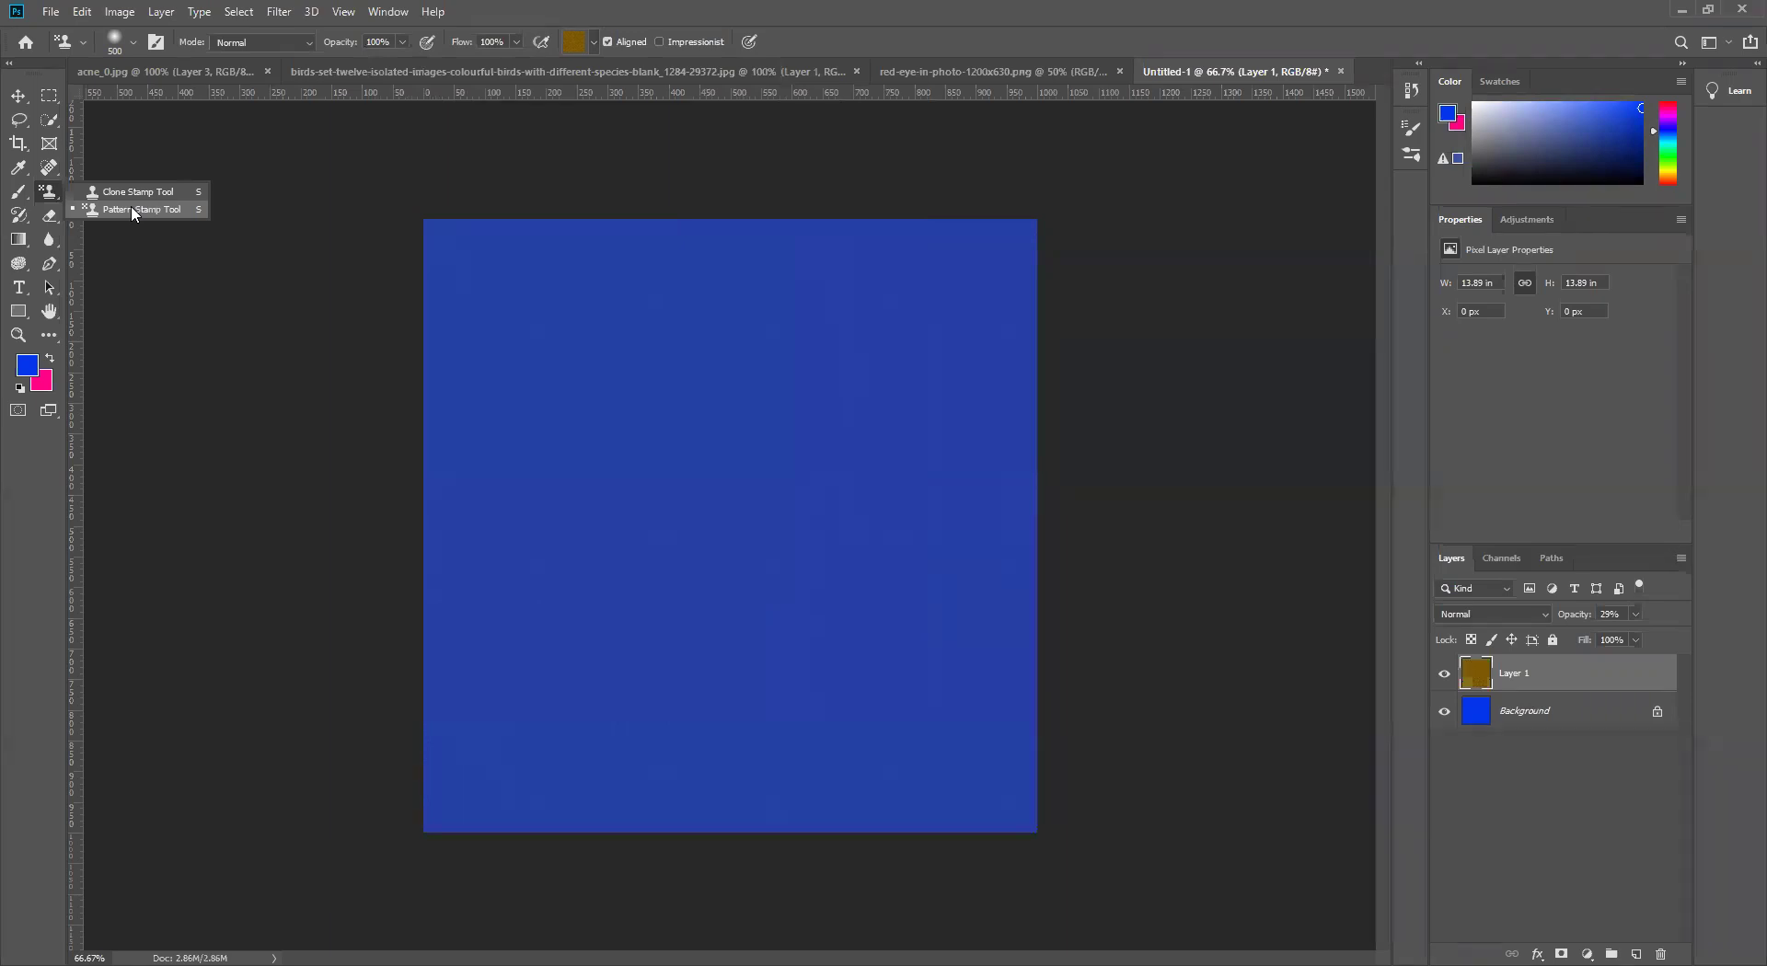
left_click(133, 210)
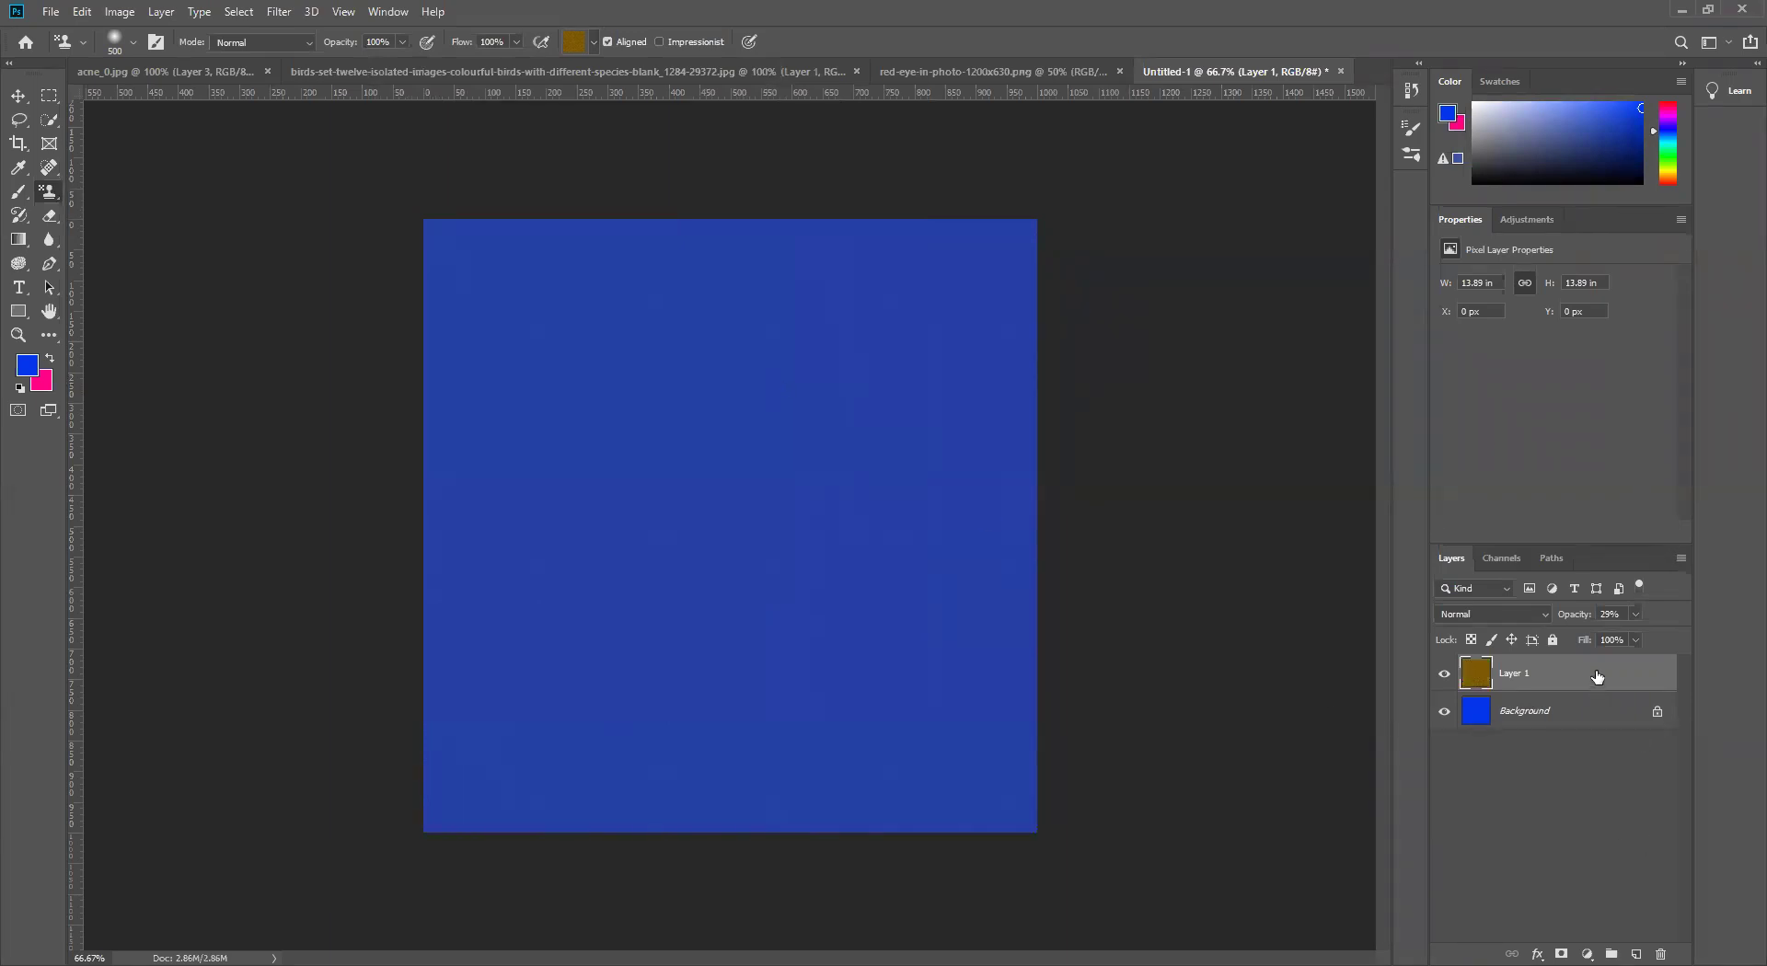
key("Delete")
left_click(1635, 955)
key("Delete")
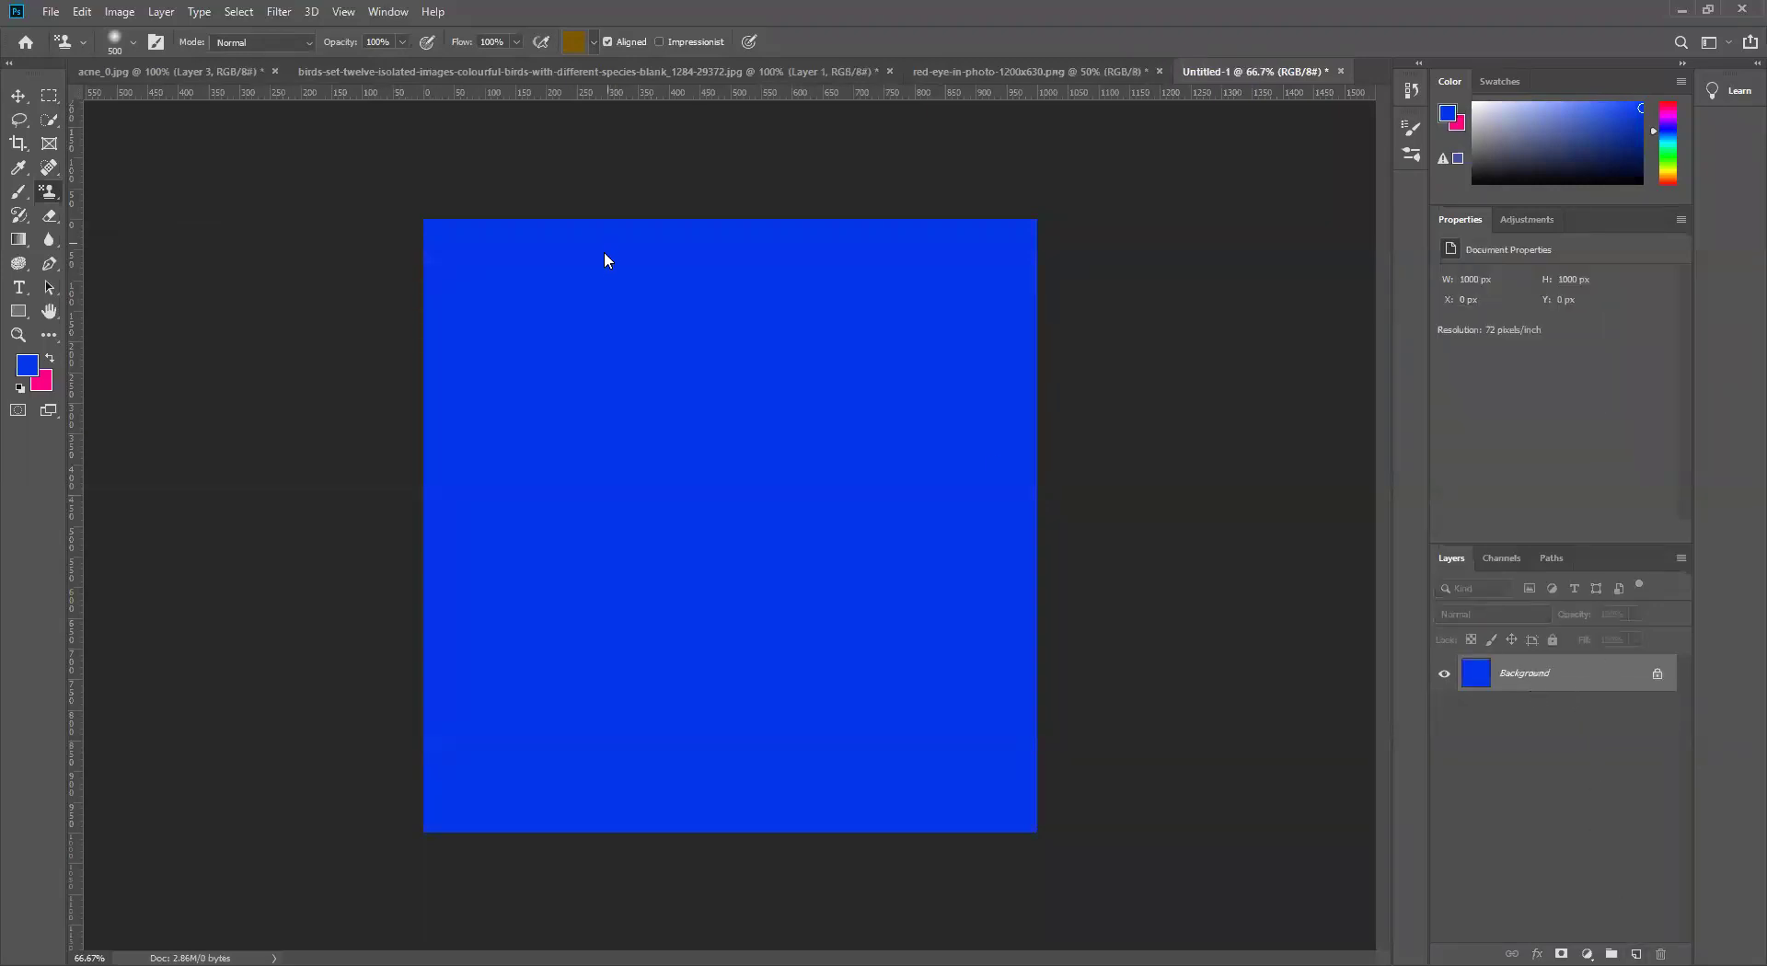
Step: Try stamping the brown pattern directly on the Background layer and undo the strokes
mouse_move(913, 321)
left_mouse_down()
mouse_move(596, 342)
mouse_move(1026, 322)
mouse_move(1013, 611)
left_mouse_up()
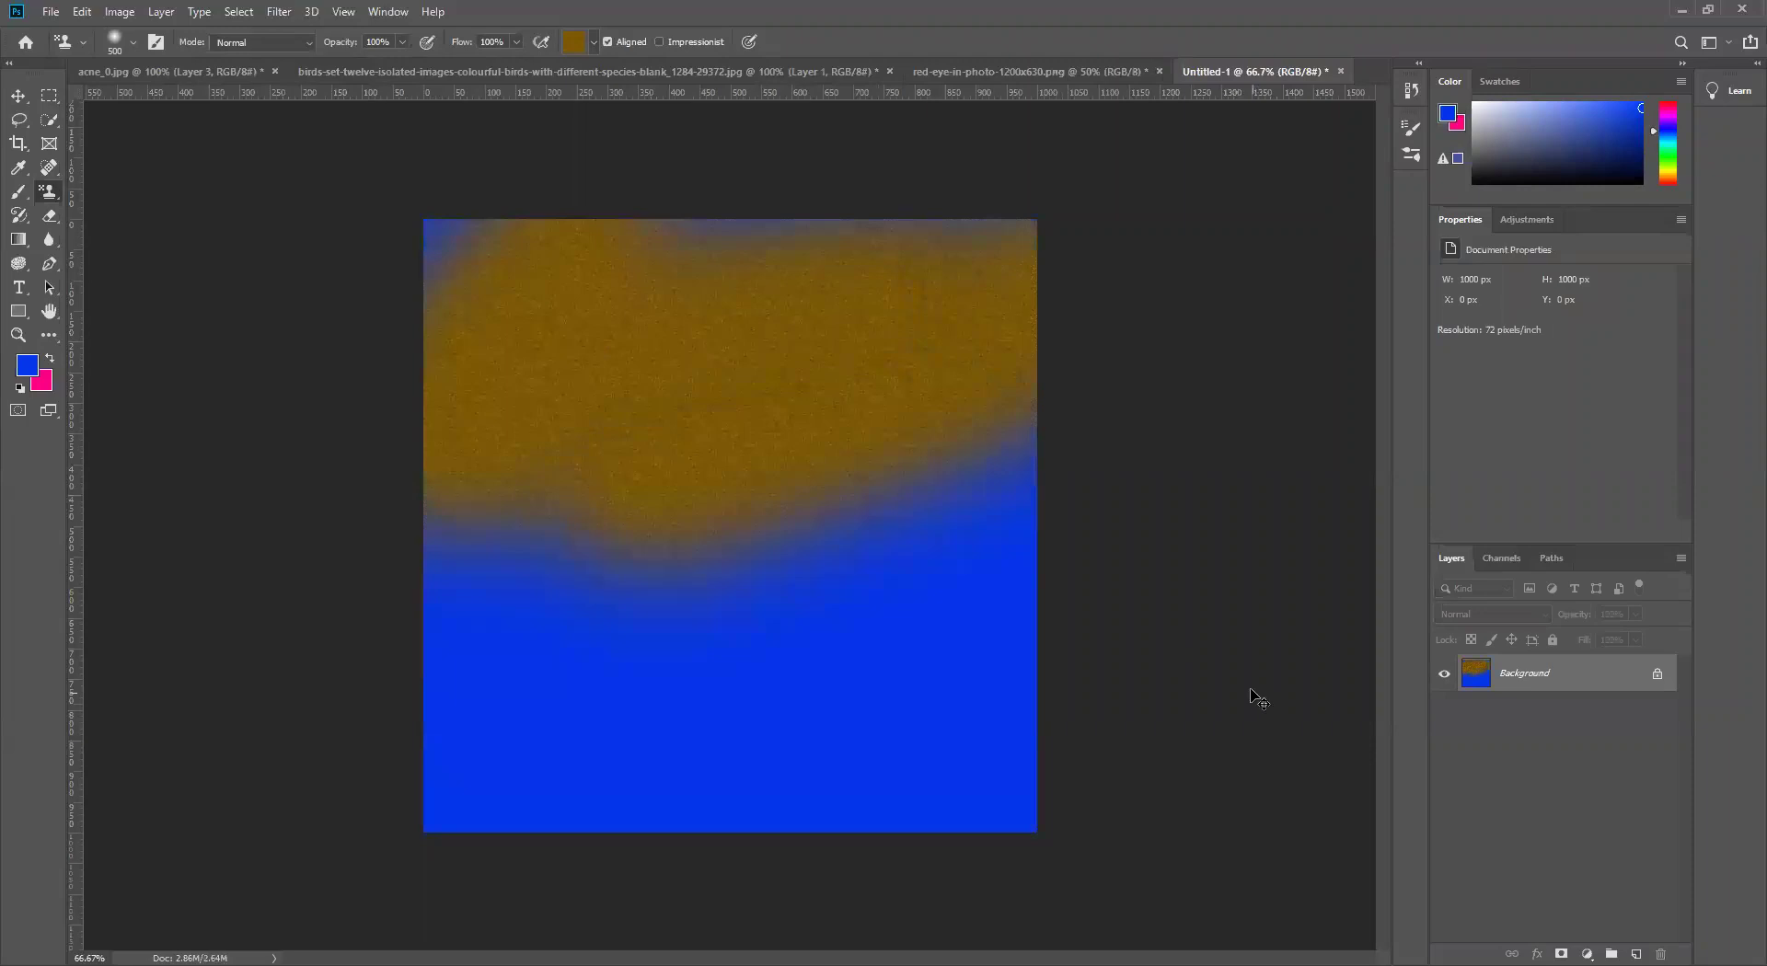
key("ctrl+z")
key("ctrl+z")
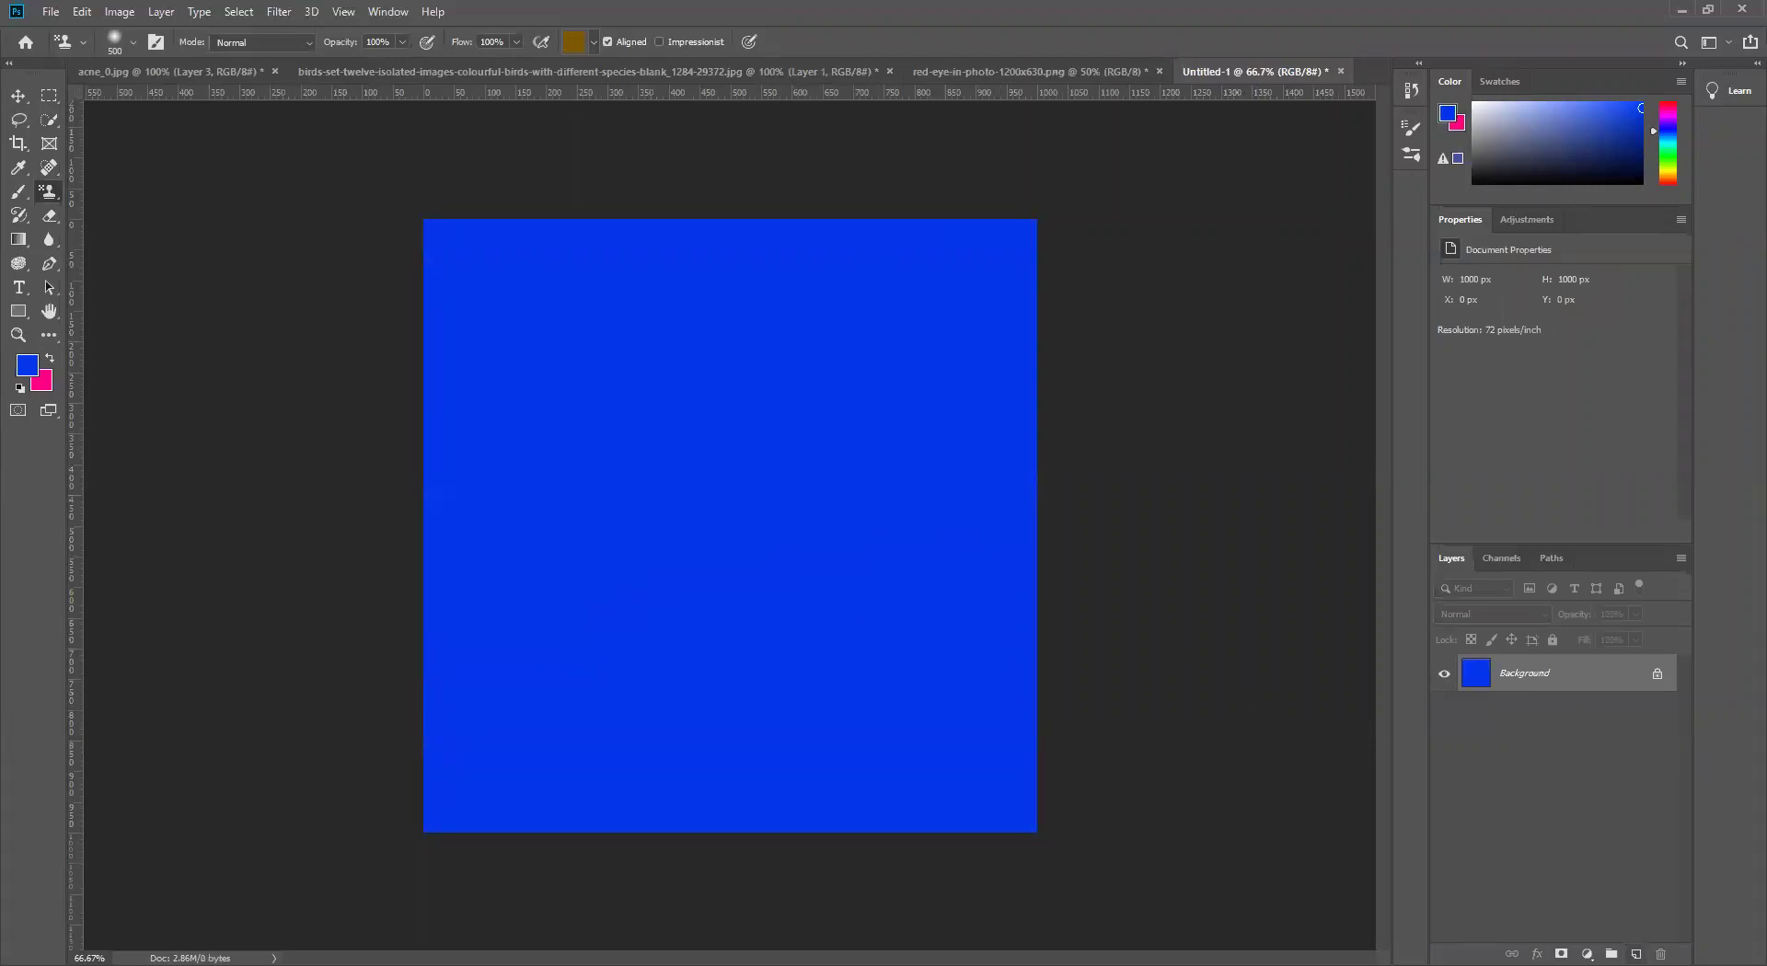
Step: Add a new layer above the Background and stamp the brown pattern over the whole canvas
left_click(1635, 954)
mouse_move(1029, 278)
left_mouse_down()
mouse_move(461, 304)
mouse_move(316, 501)
mouse_move(257, 694)
mouse_move(369, 798)
mouse_move(585, 349)
left_mouse_up()
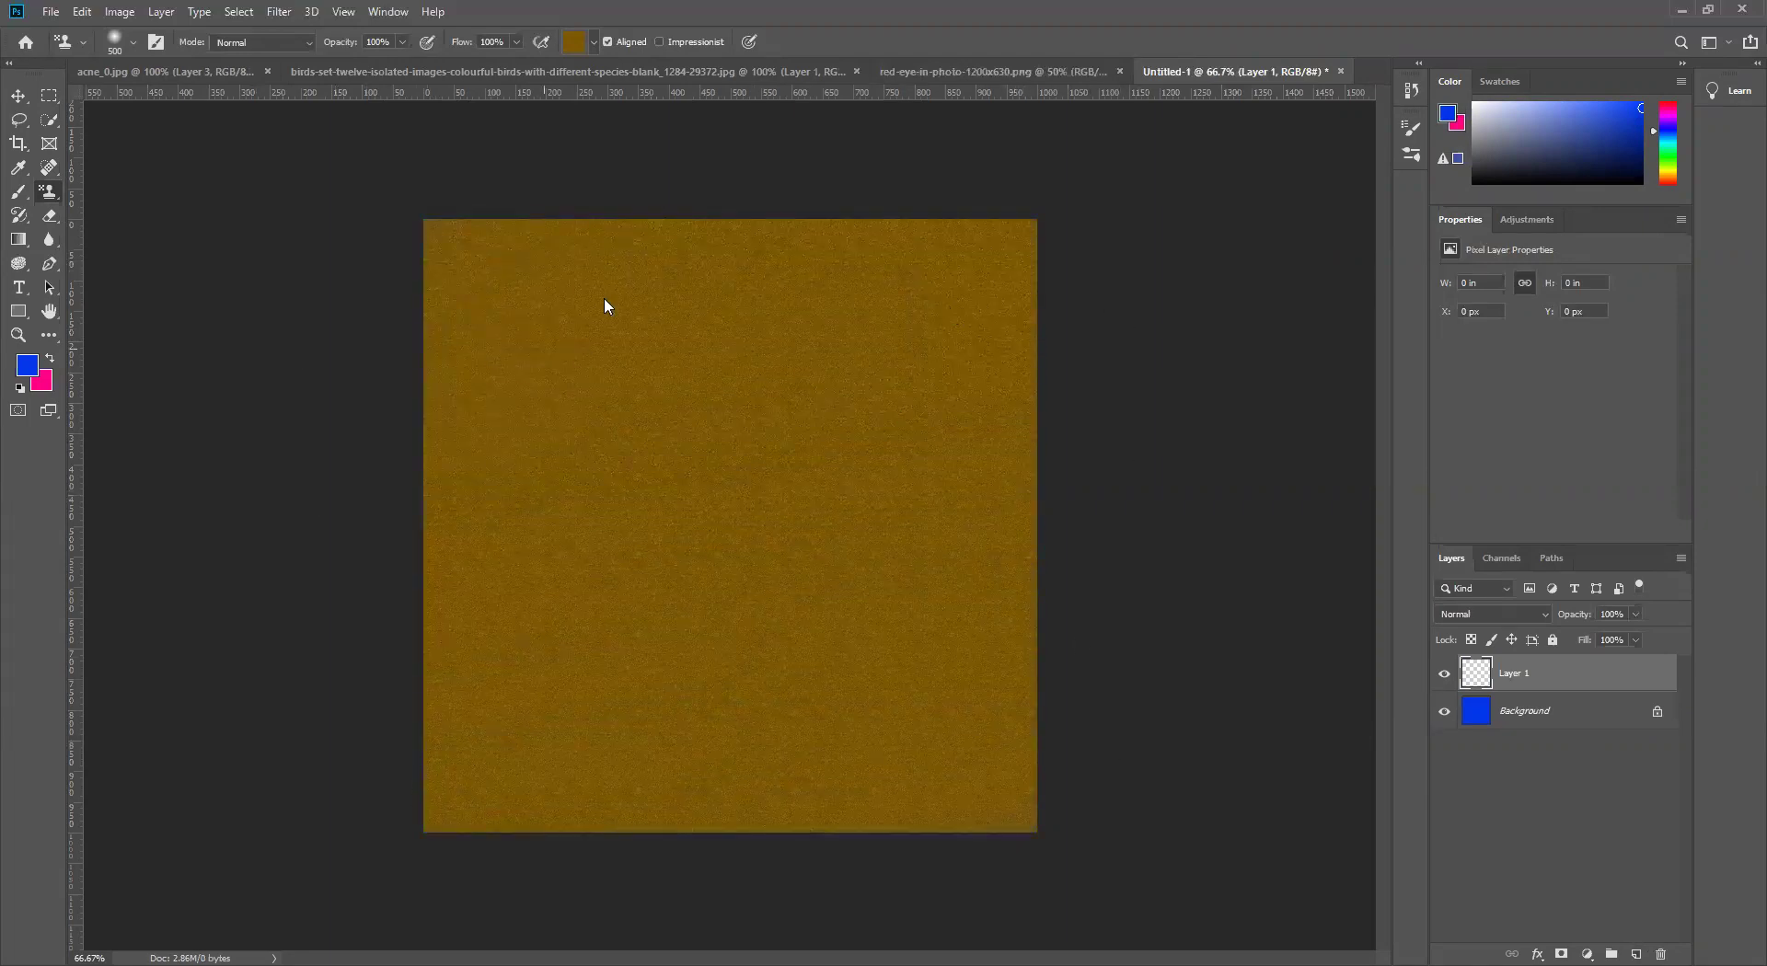